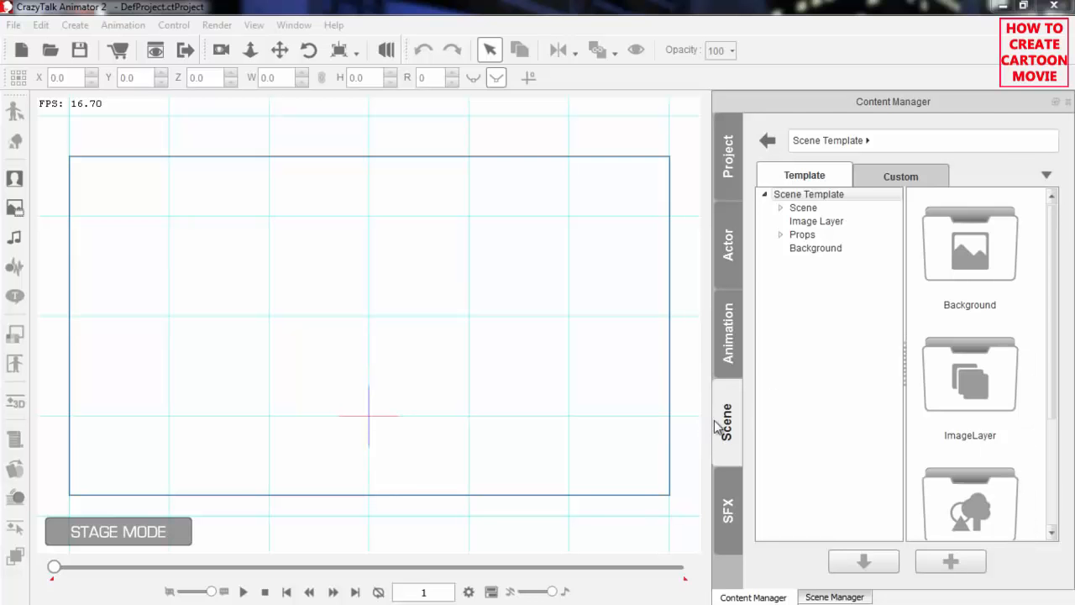
Load the Street scene template from the Scene library onto the stage
drag(1055, 233, 1045, 365)
click(805, 209)
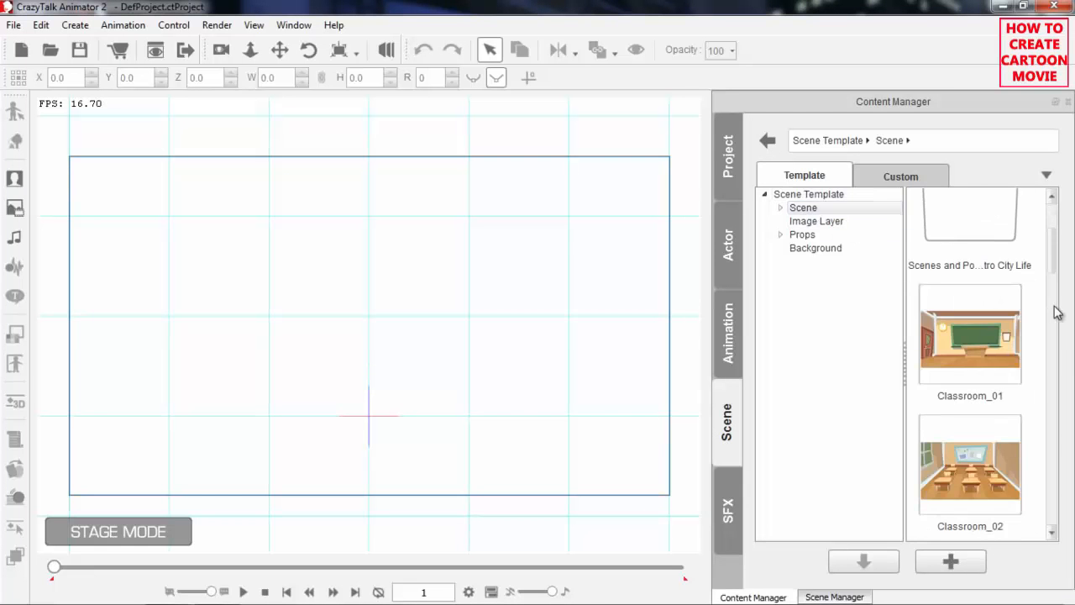
drag(1056, 263, 1050, 497)
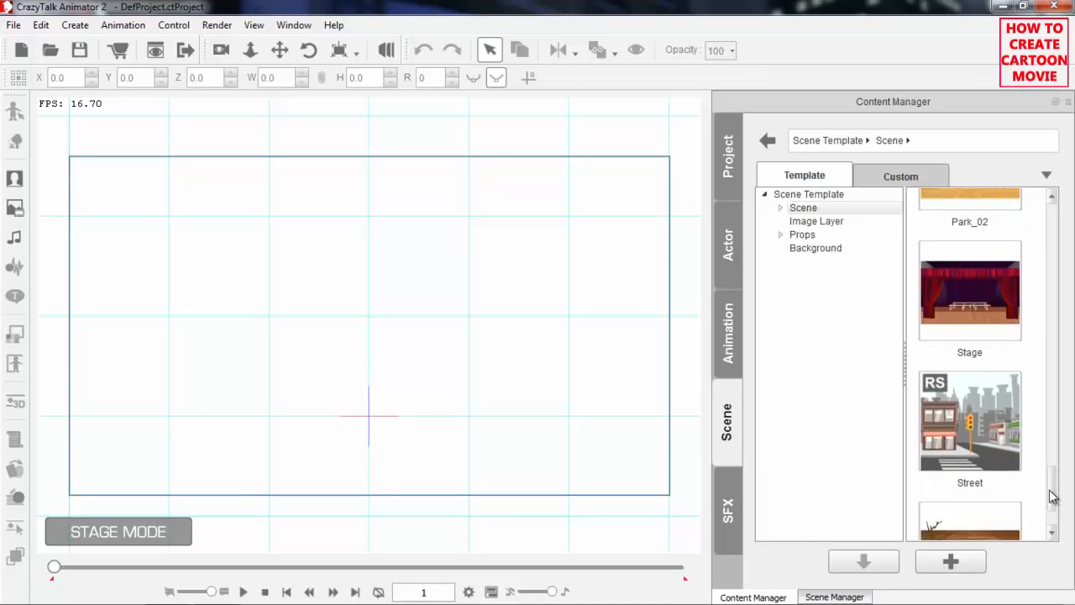
double_click(983, 433)
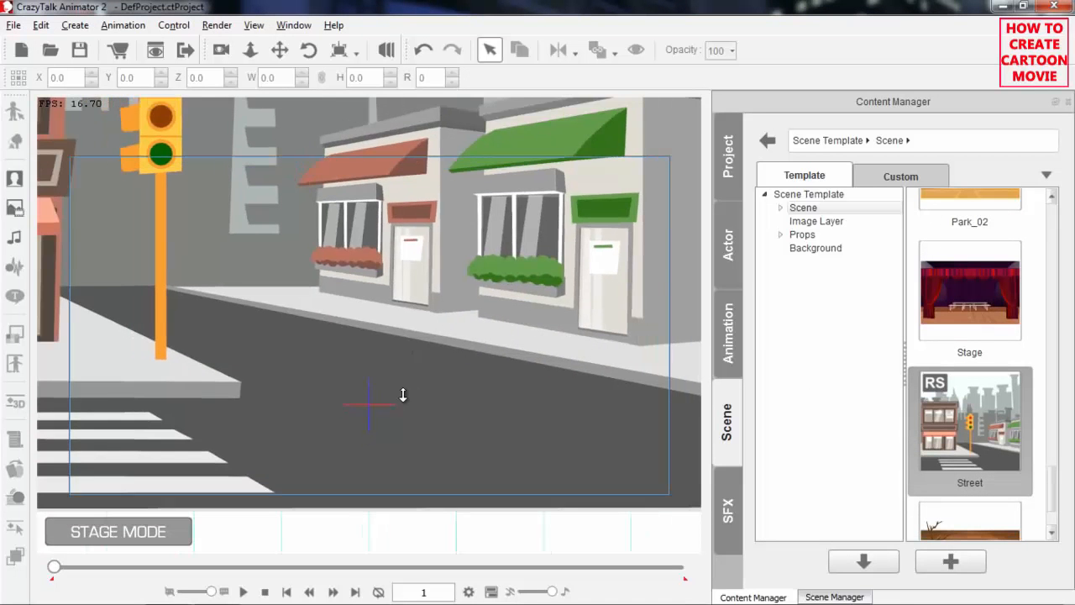
drag(428, 179, 472, 324)
scroll(473, 328, down, 2)
drag(474, 463, 442, 394)
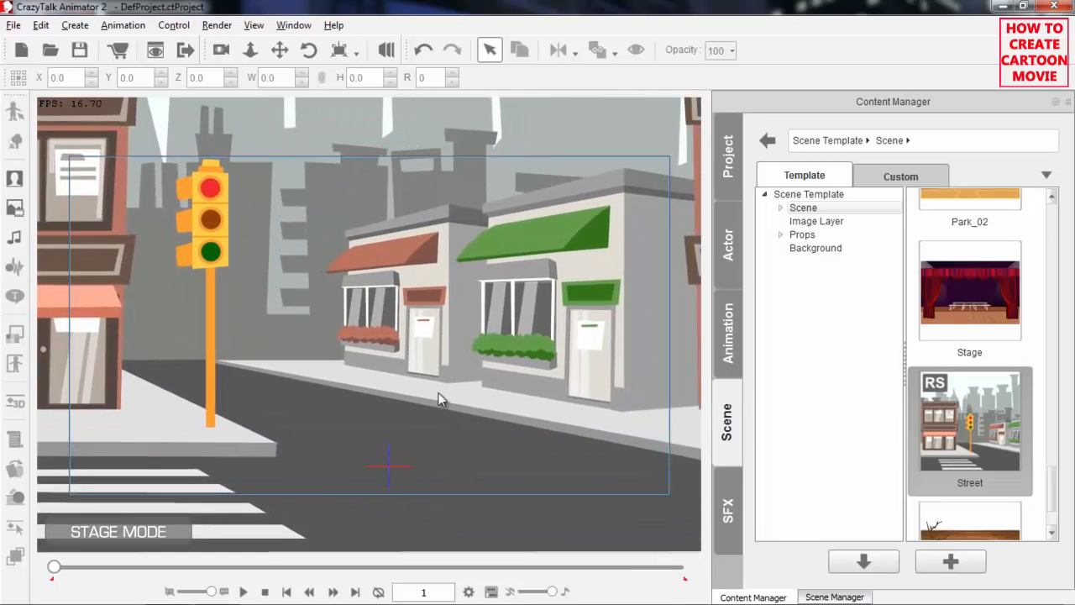
scroll(429, 382, down, 2)
drag(446, 458, 546, 447)
drag(335, 240, 245, 240)
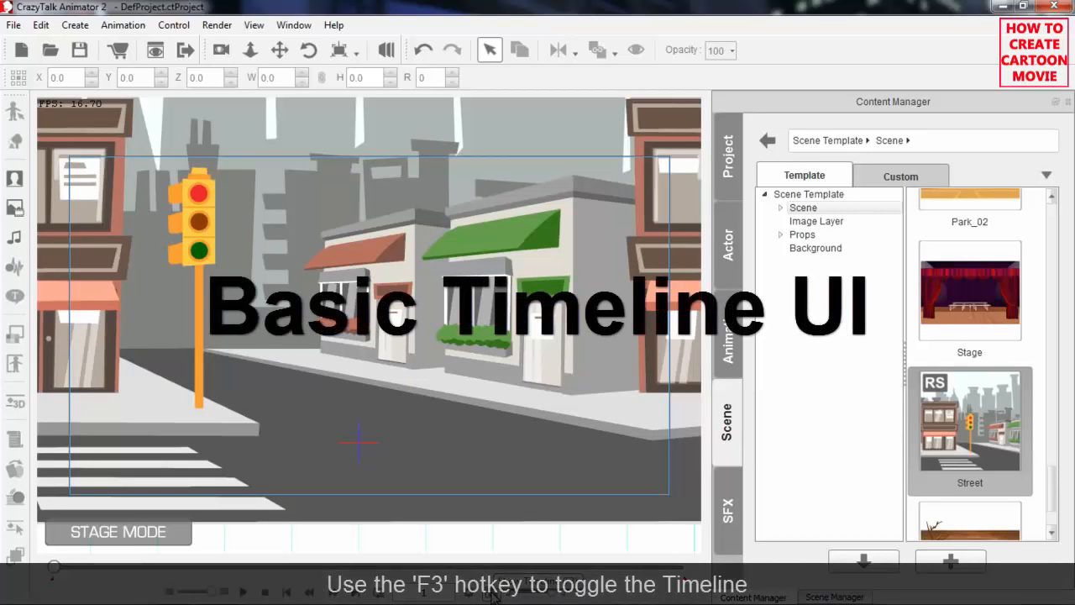
Open the Timeline window and show the tracks of the Traffic Lights and Store_C props
click(491, 593)
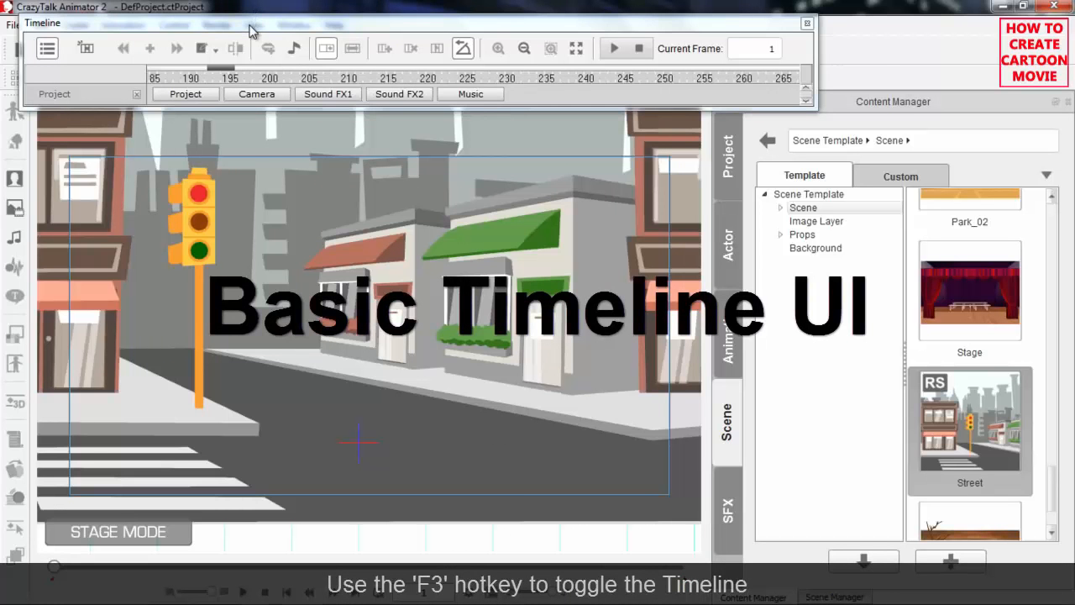
drag(248, 26, 273, 37)
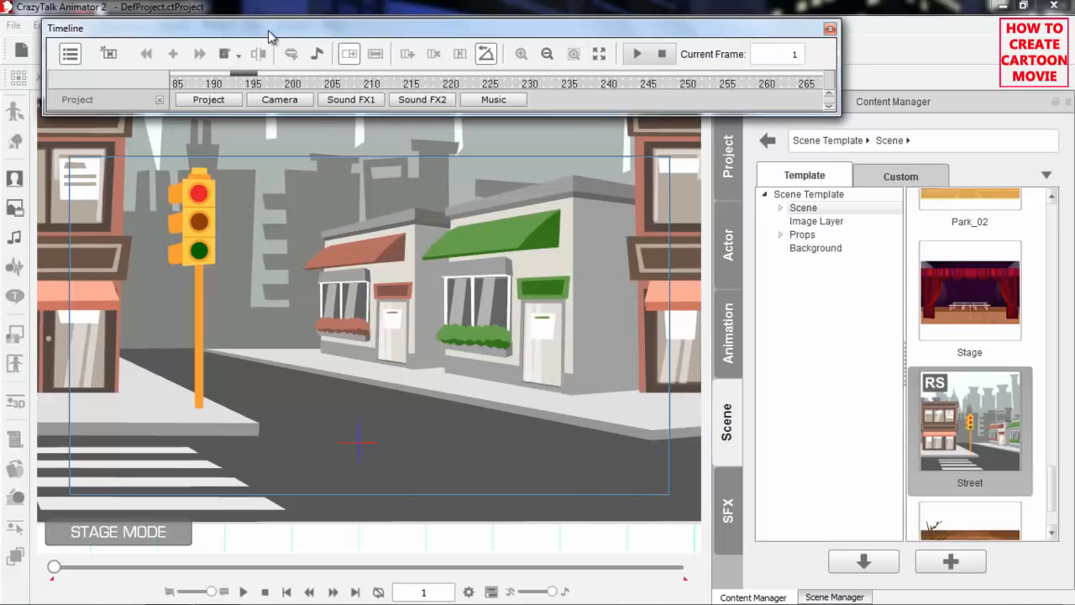
click(69, 57)
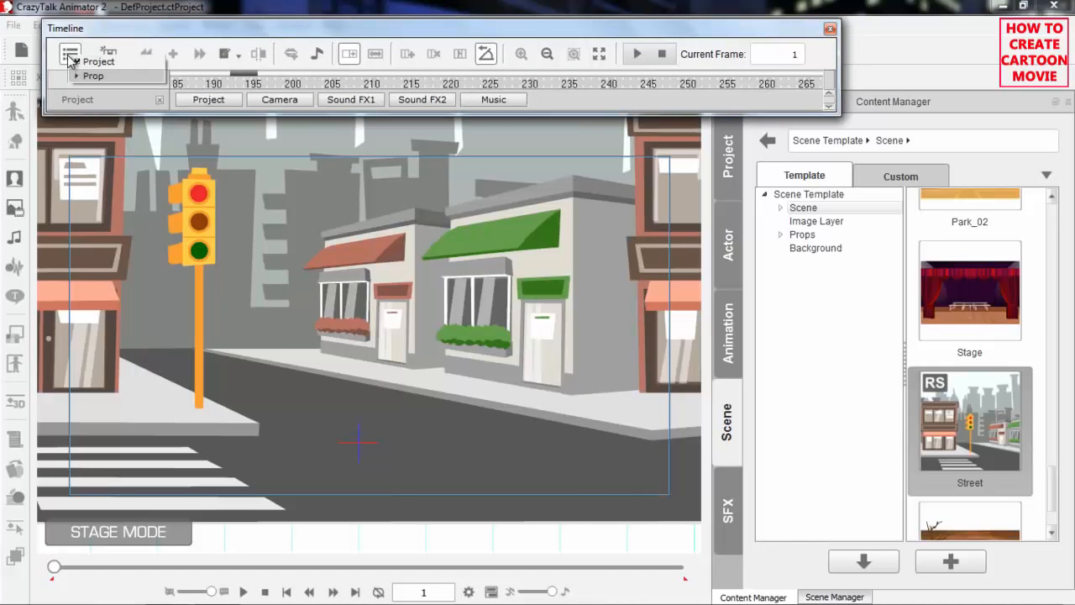
click(74, 76)
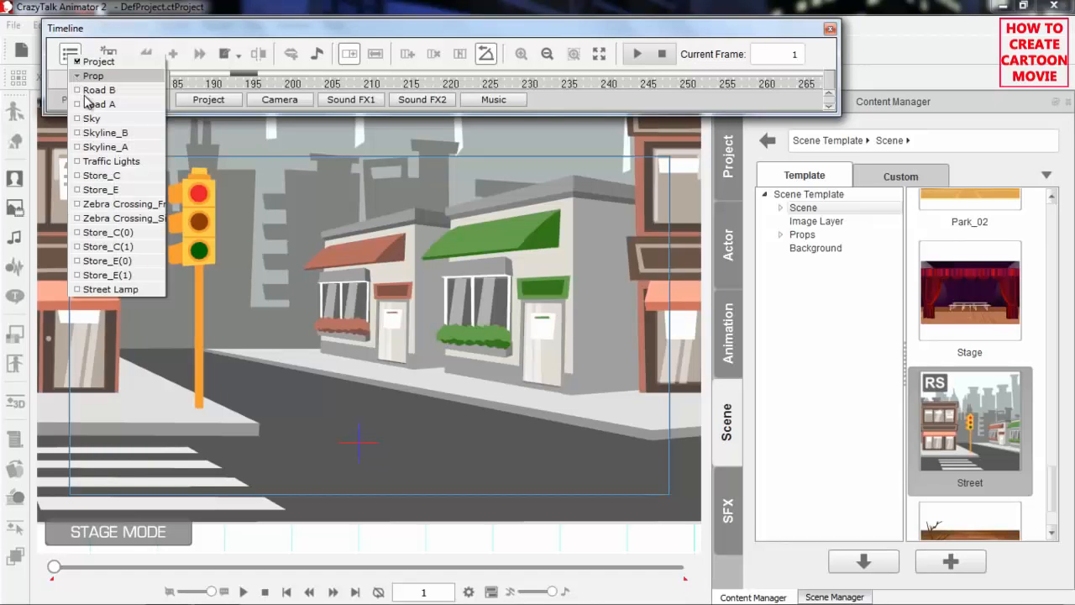
click(77, 162)
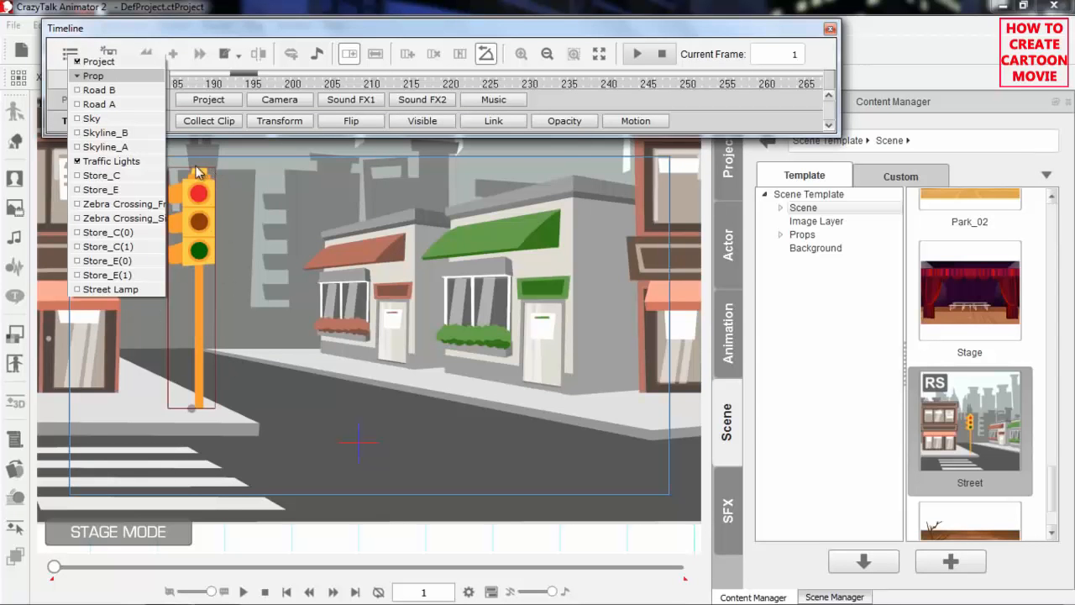
click(78, 177)
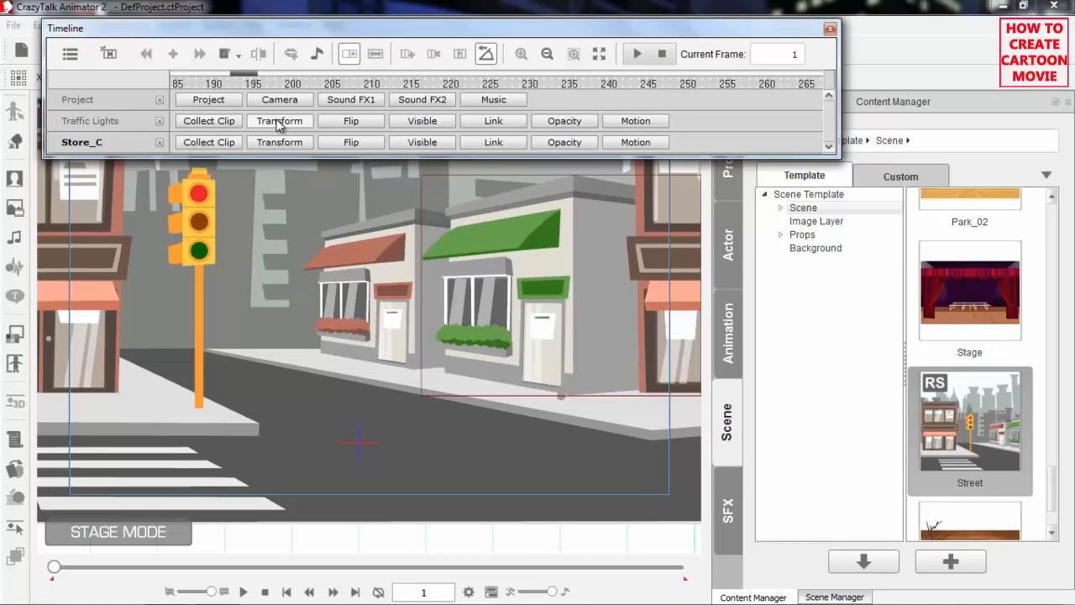
Remove the Traffic Lights and Store_C tracks from the timeline
click(160, 123)
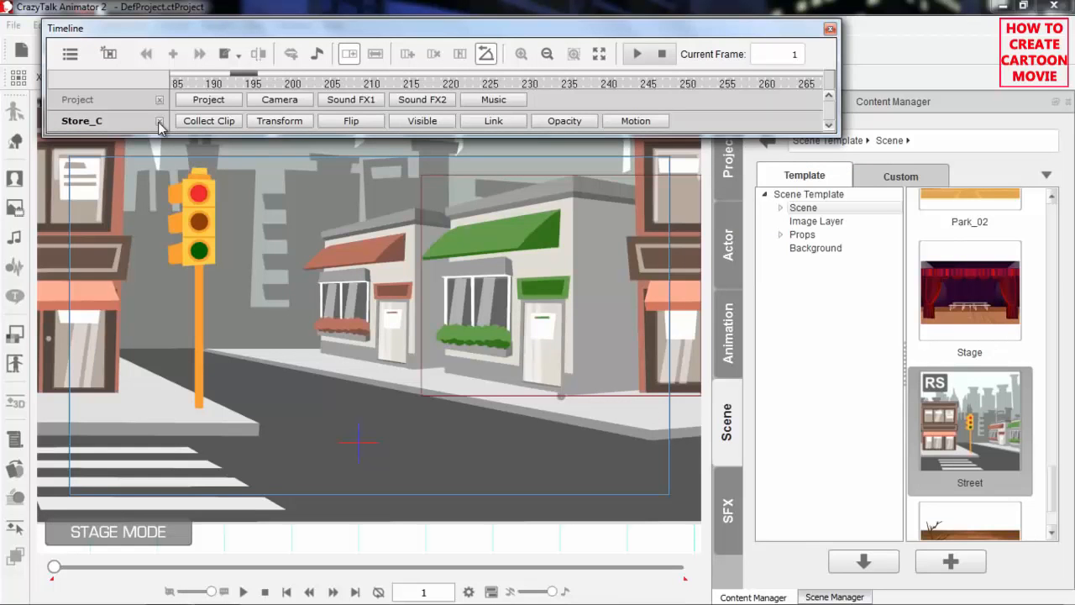
click(159, 123)
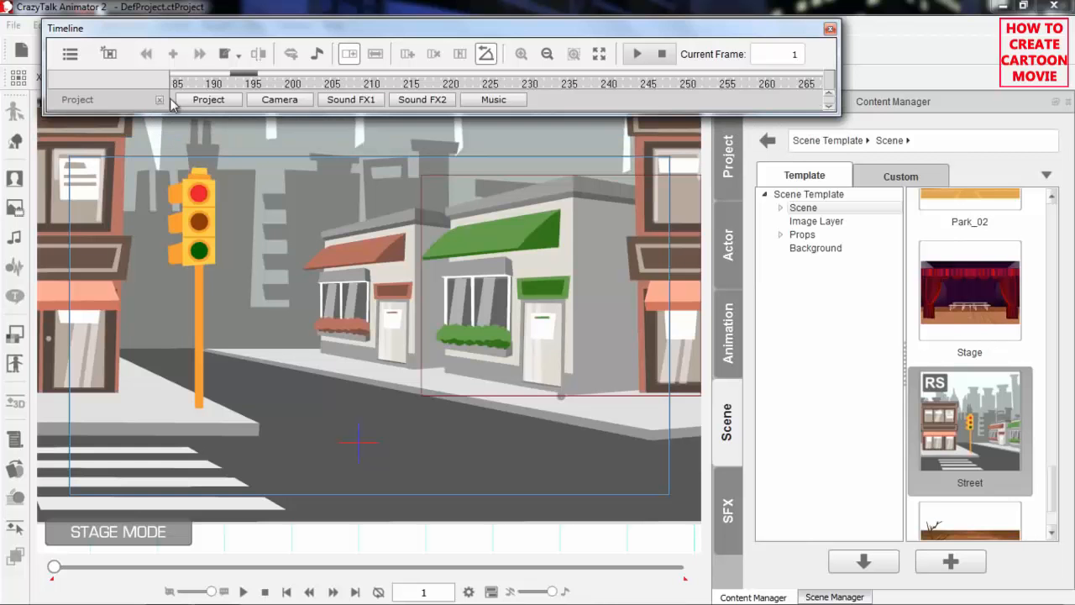
Turn on Object-related Track, select the traffic light, left building and road in turn, and turn it off before reselecting the traffic light
click(109, 55)
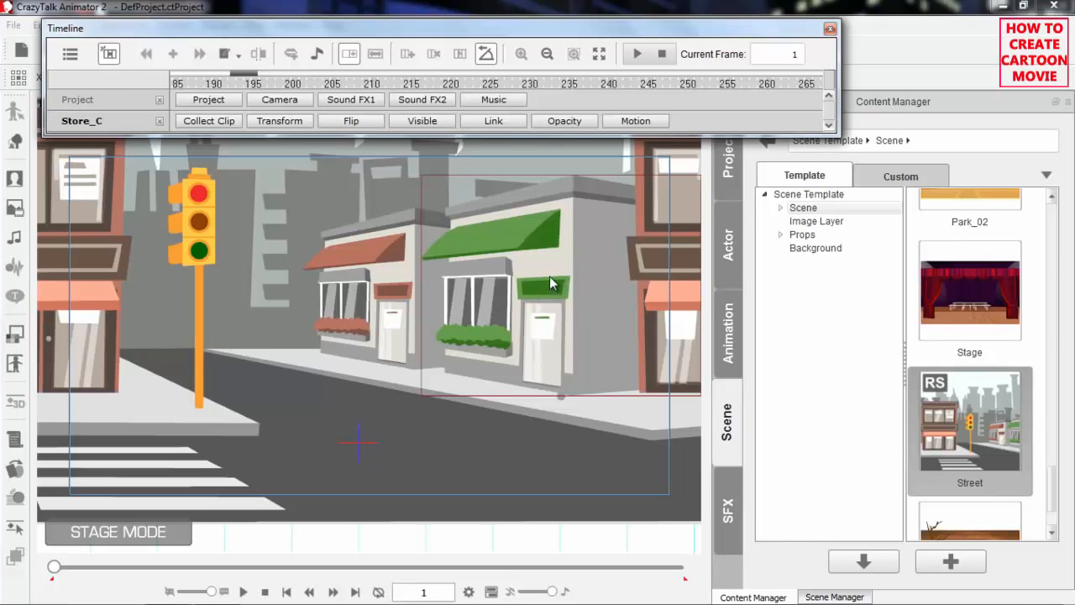
click(205, 221)
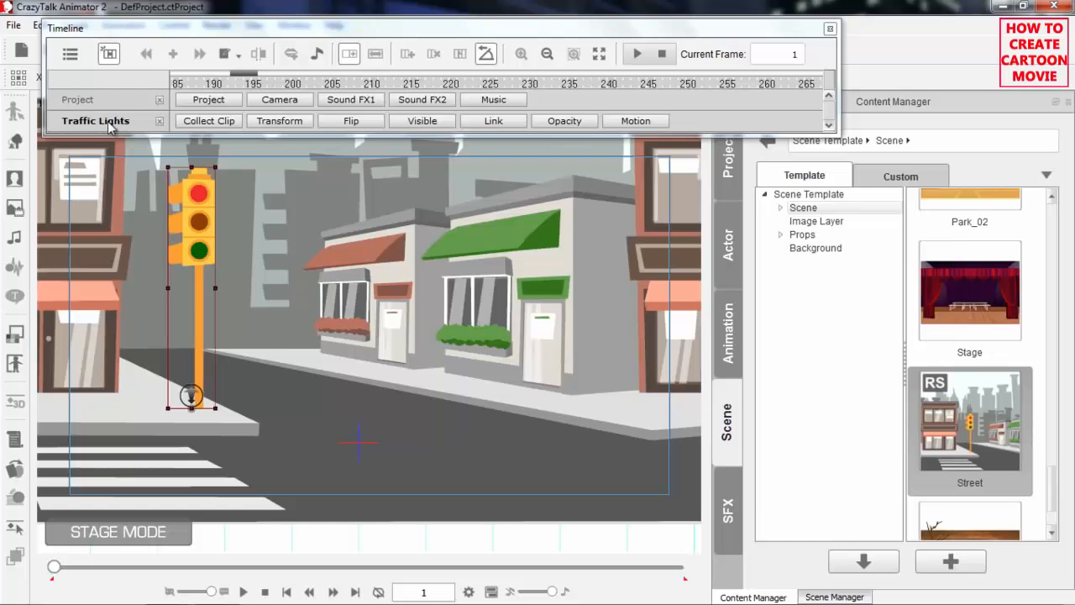
click(105, 208)
click(297, 392)
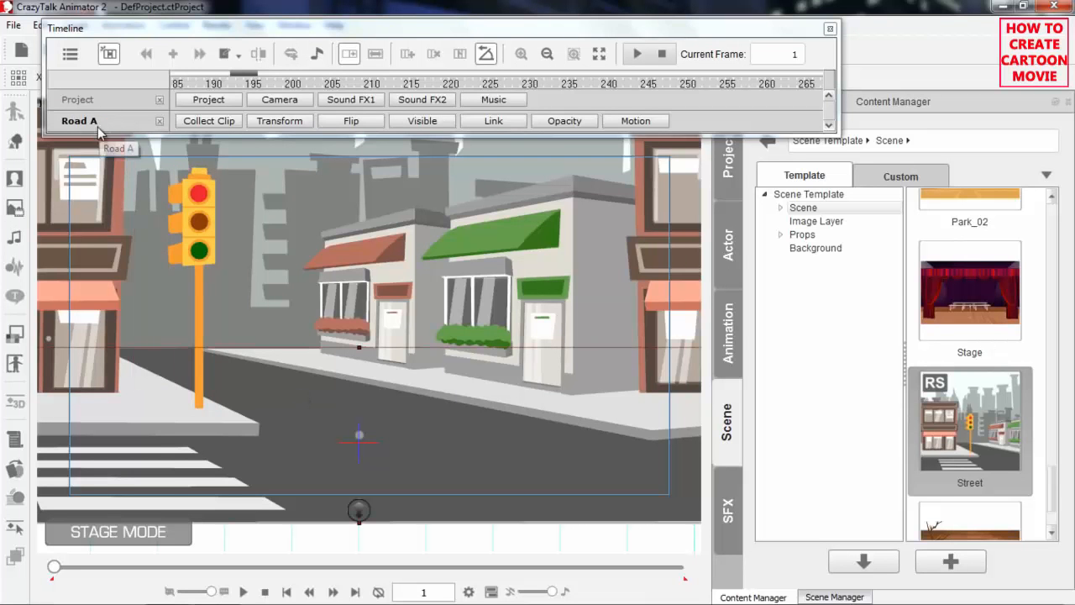
click(110, 54)
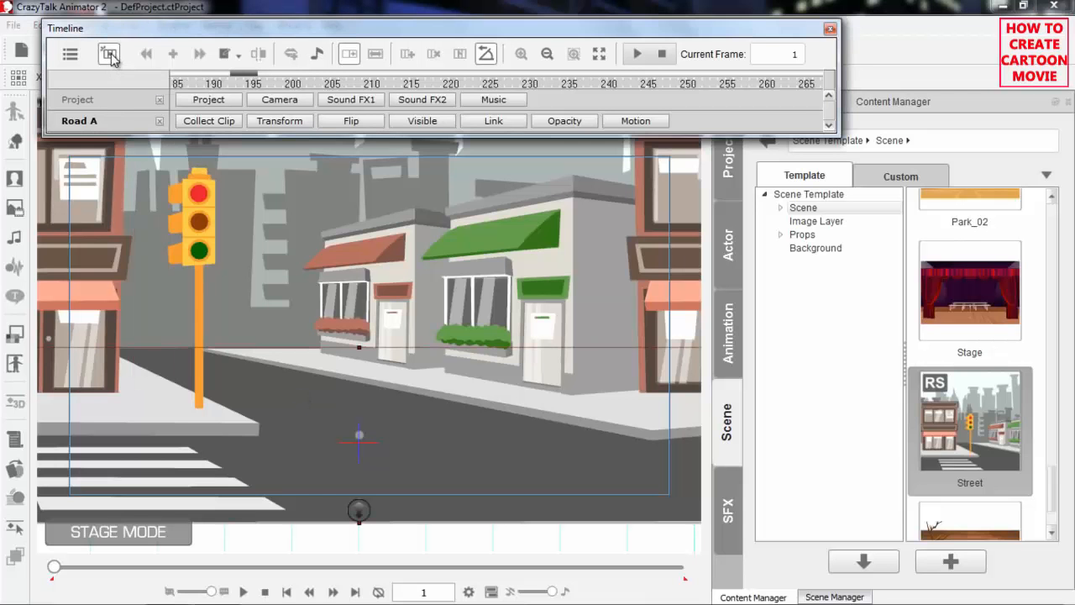
click(196, 235)
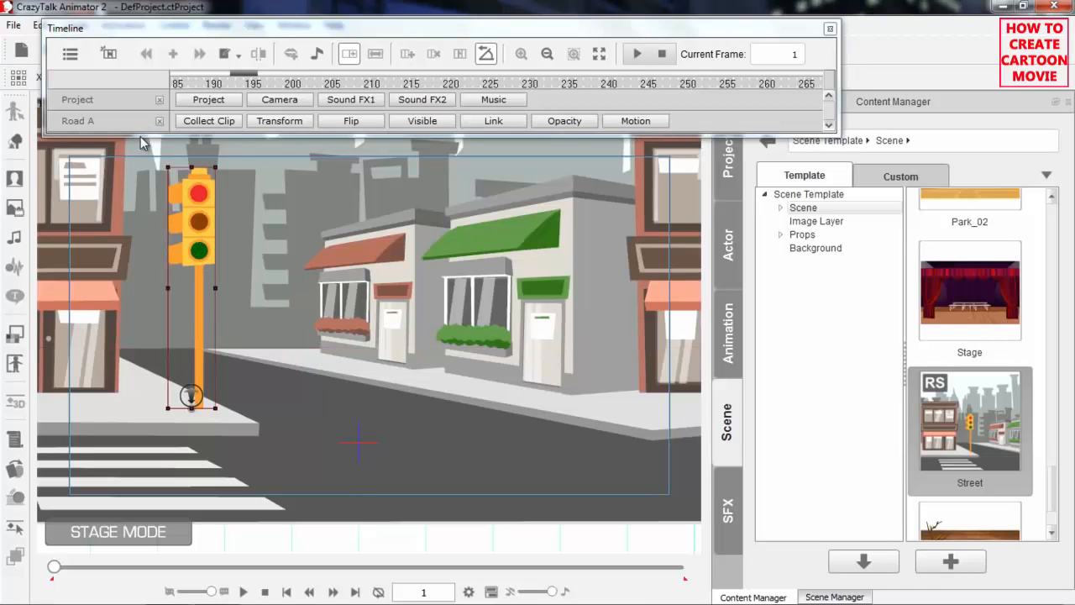
Dock the Timeline window into the main interface and show the Road B prop's track
drag(214, 35, 250, 109)
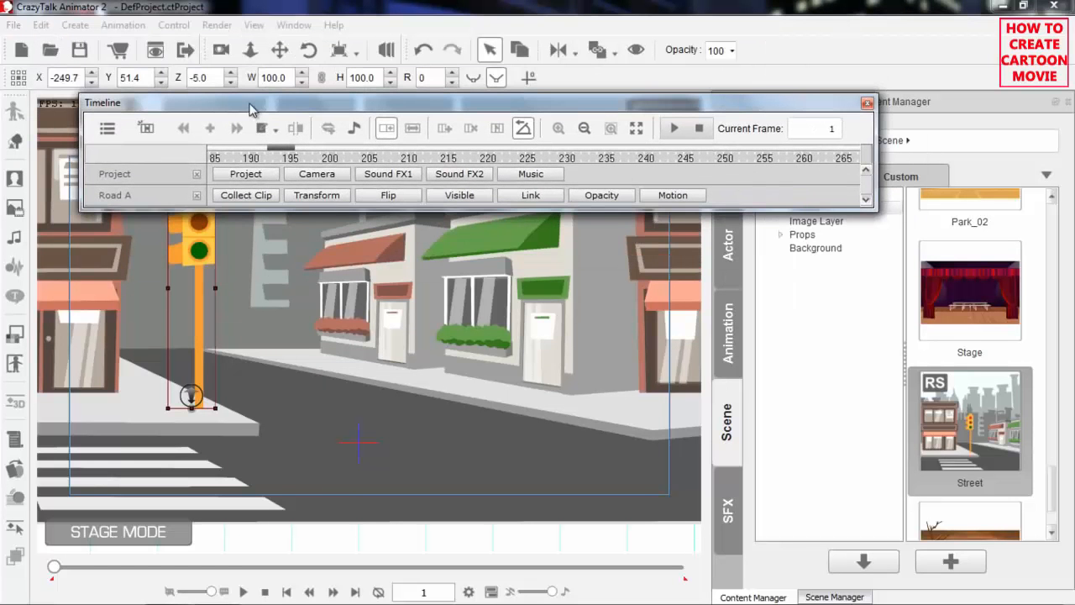
double_click(305, 103)
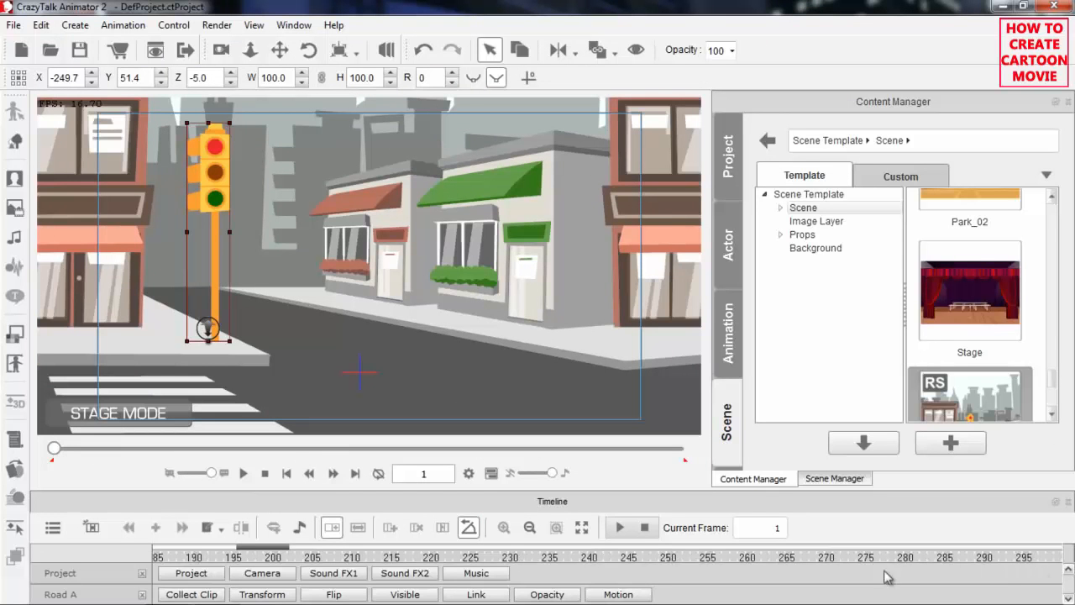
click(52, 528)
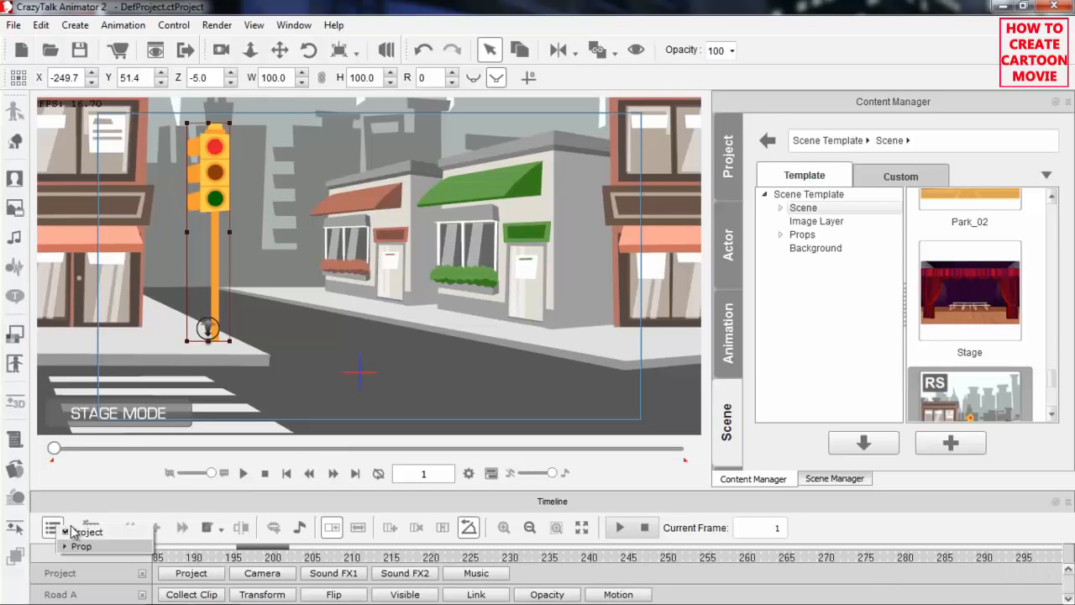
click(65, 547)
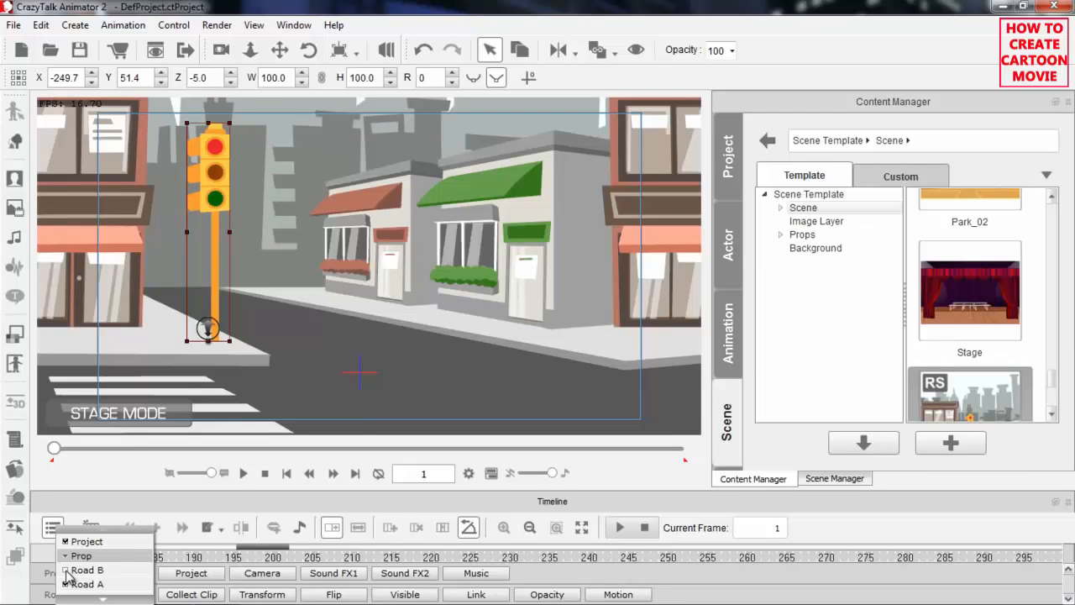
click(70, 571)
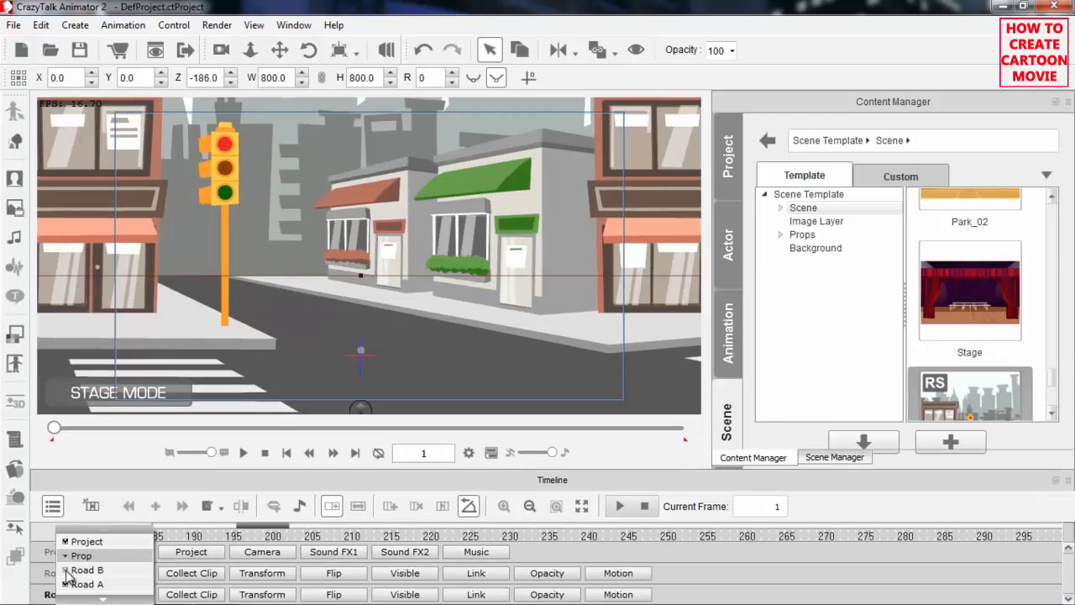
click(770, 22)
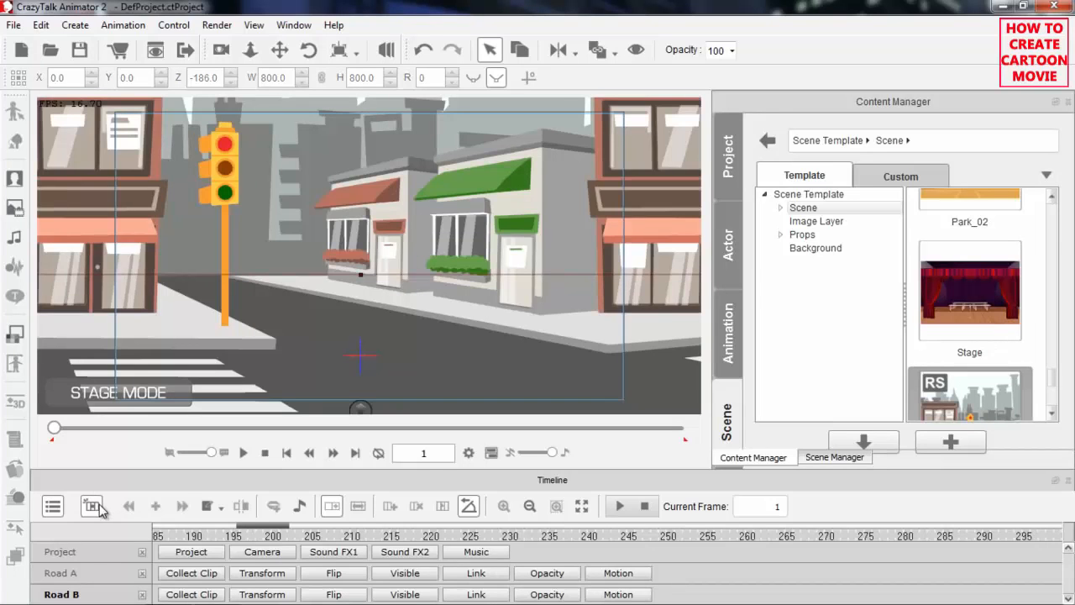
Show only the red-awning store's object track, and add the Road B, Road A, Sky and Skyline_B prop tracks
click(509, 229)
drag(508, 229, 368, 231)
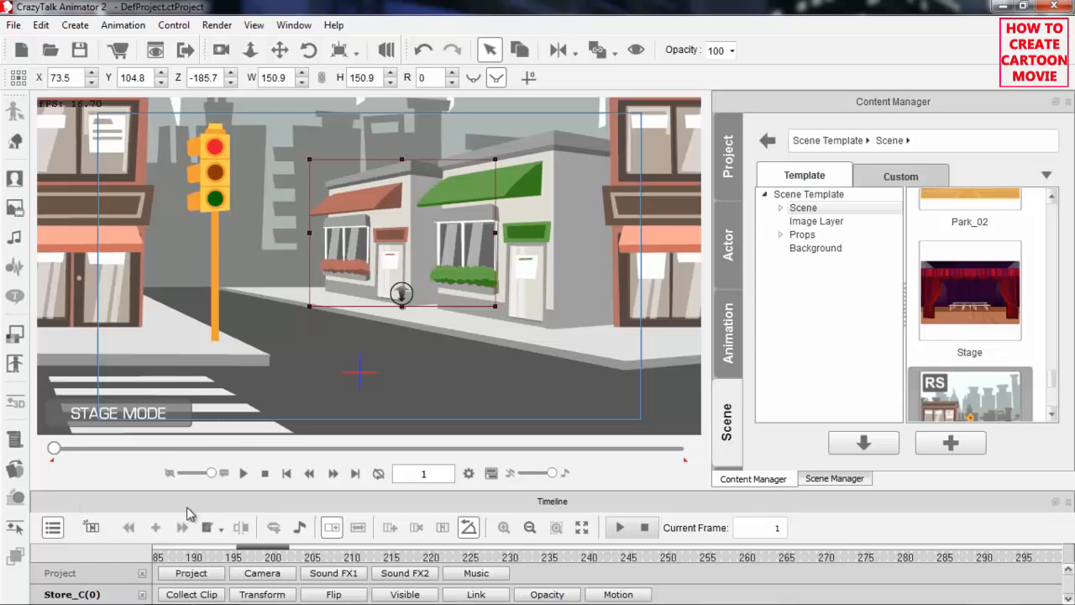
click(57, 529)
click(69, 545)
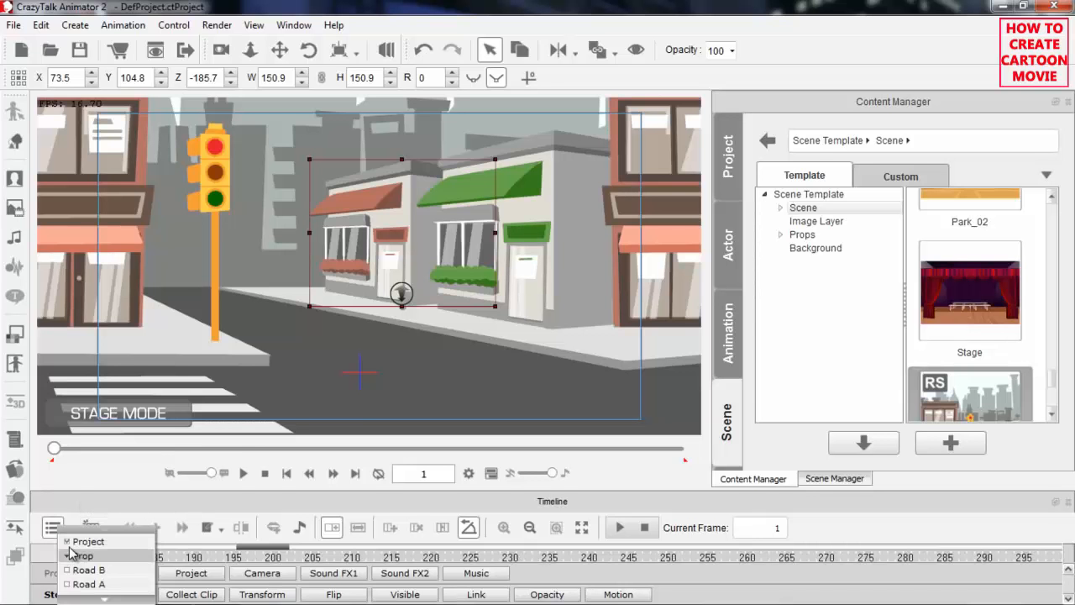
click(69, 584)
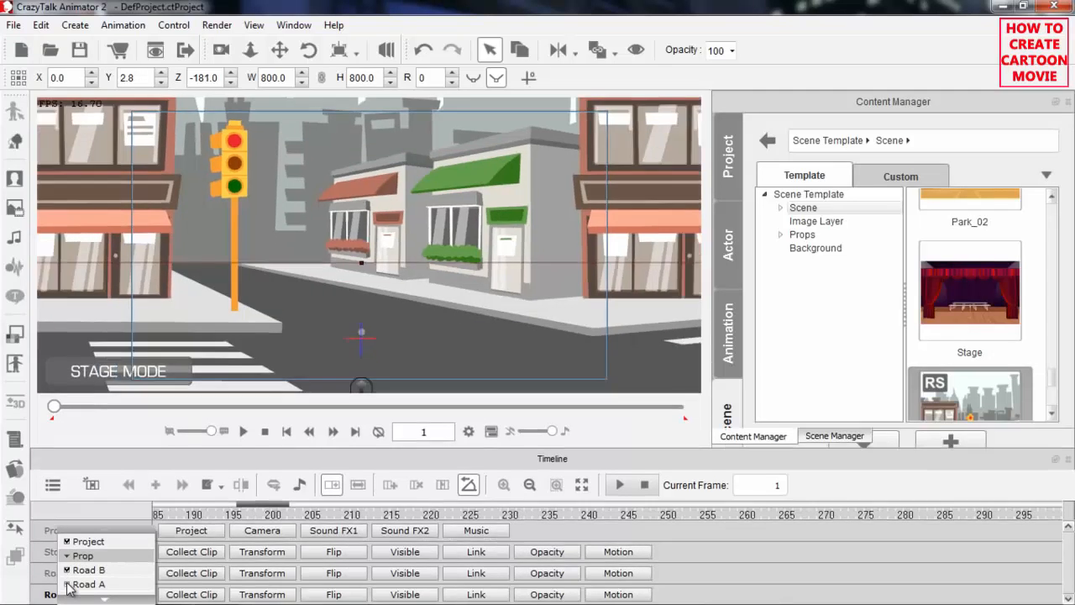
scroll(108, 598, down, 4)
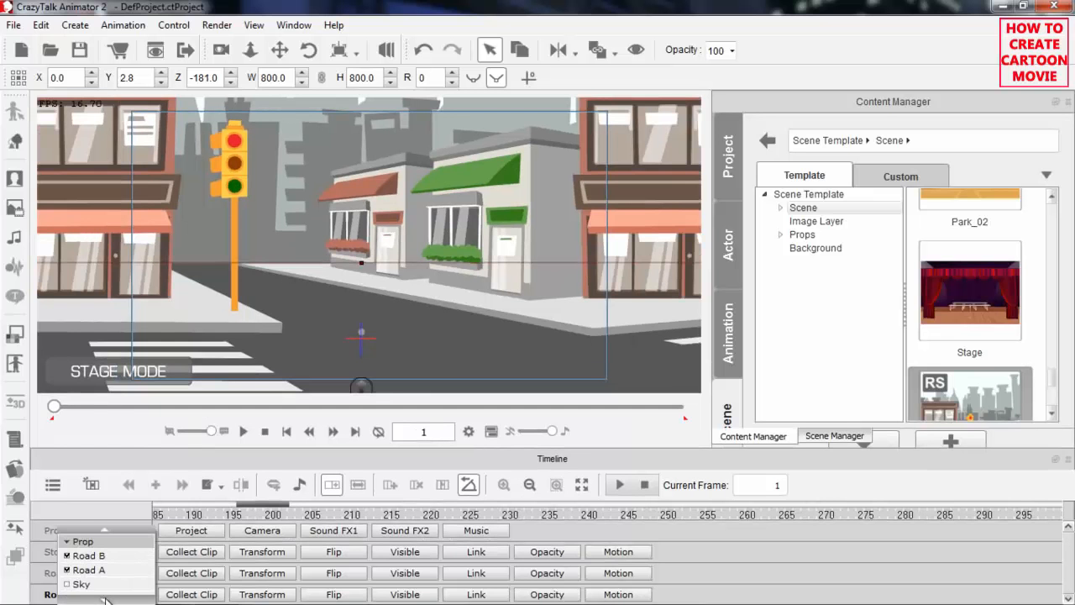
click(77, 542)
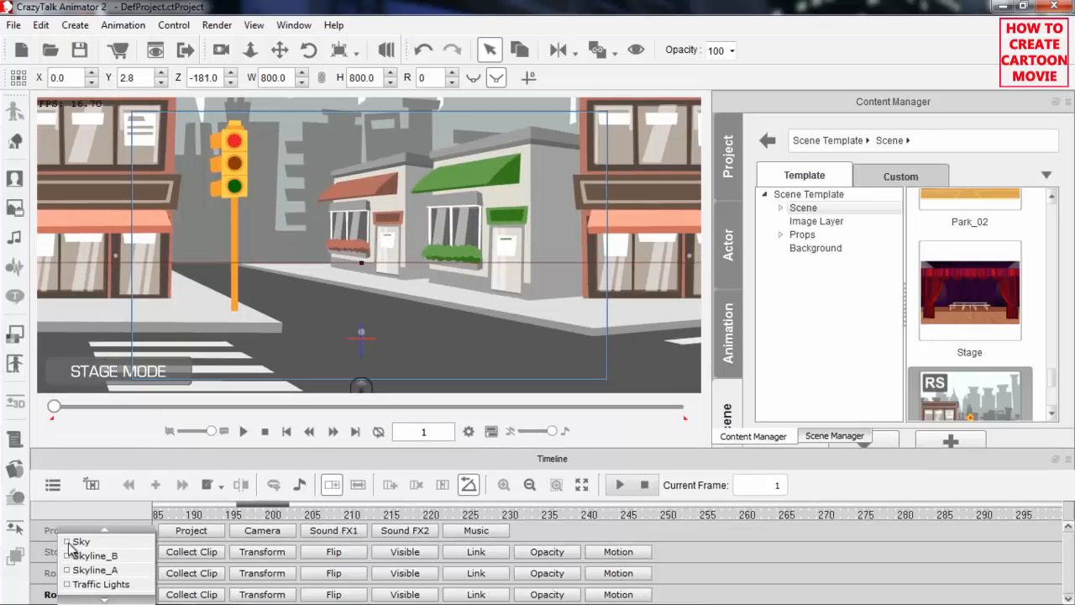
click(84, 557)
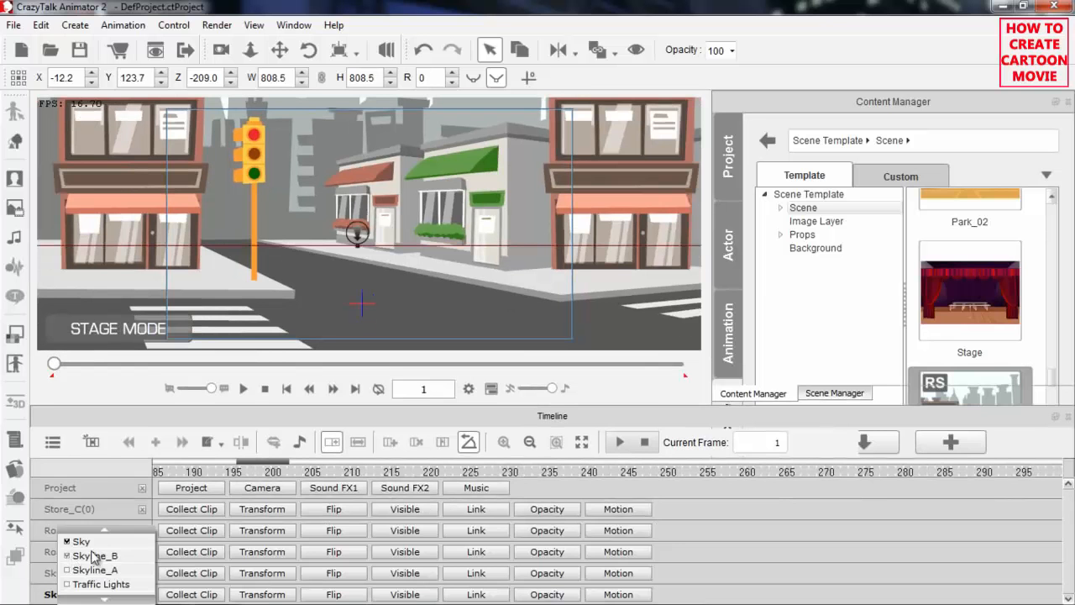
click(141, 417)
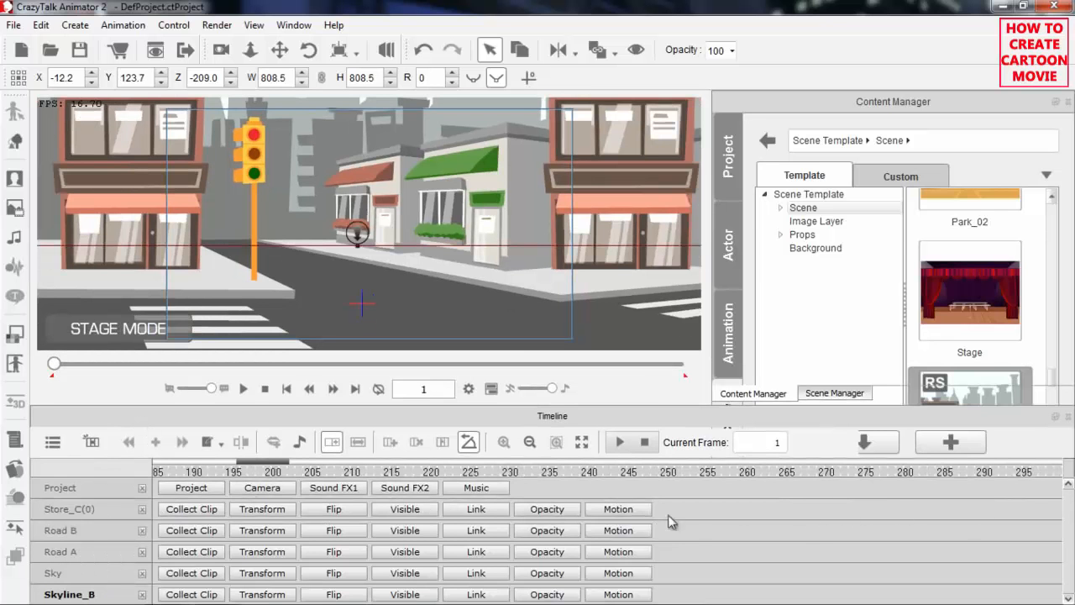
Expand the Transform sub-tracks of Road B and Store_C(0) in the timeline
click(269, 532)
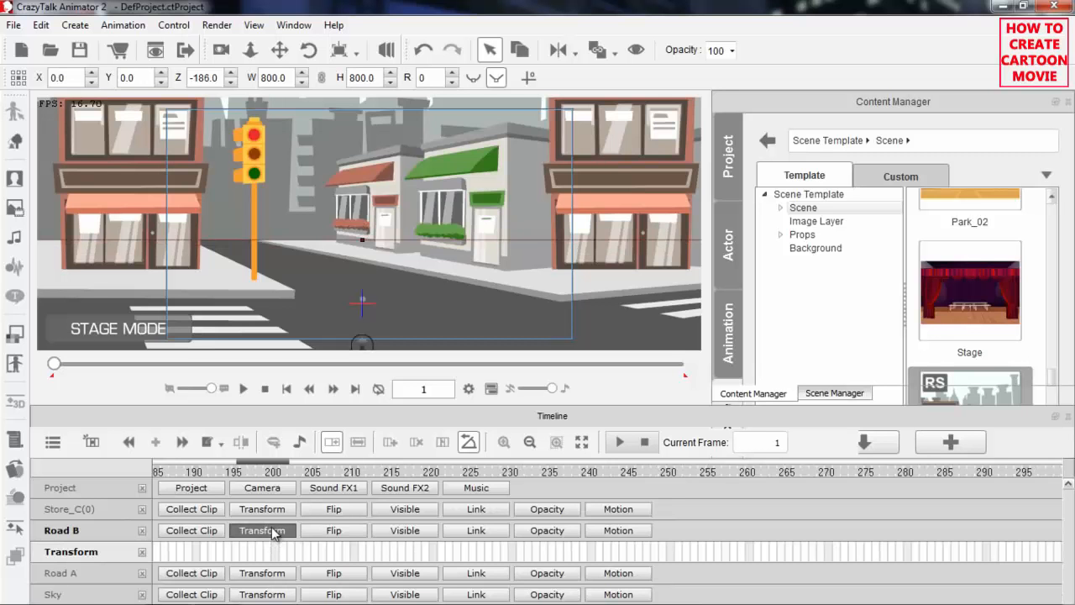
click(275, 511)
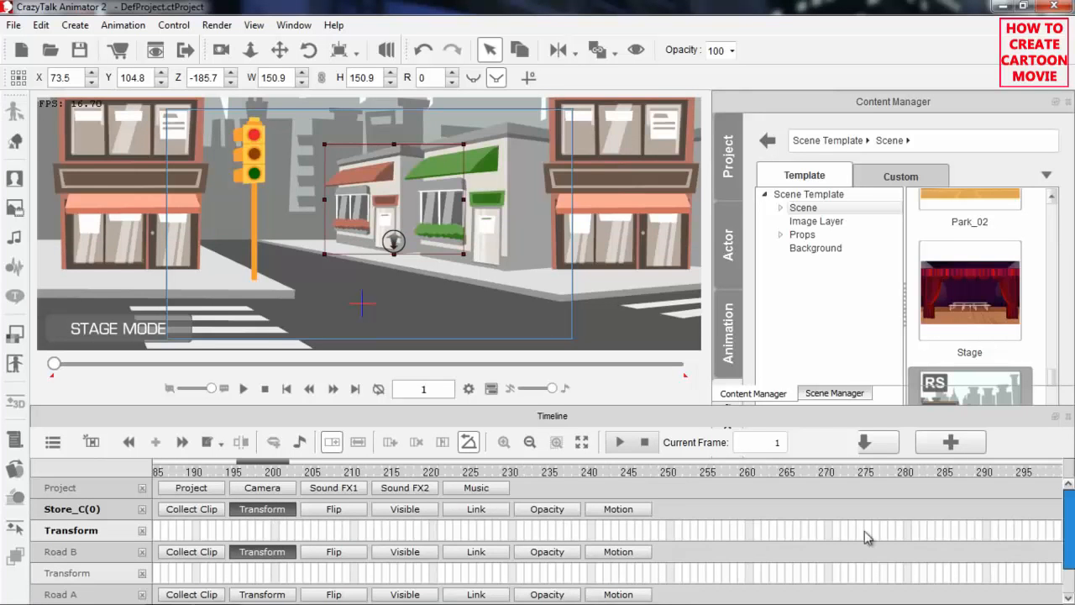
mouse_move(1071, 512)
mouse_down()
mouse_move(1070, 535)
mouse_move(1070, 502)
mouse_move(1072, 546)
mouse_move(1072, 527)
mouse_up()
Undock the Timeline into a floating window and remove the Store_C(0) and Road B tracks
double_click(491, 420)
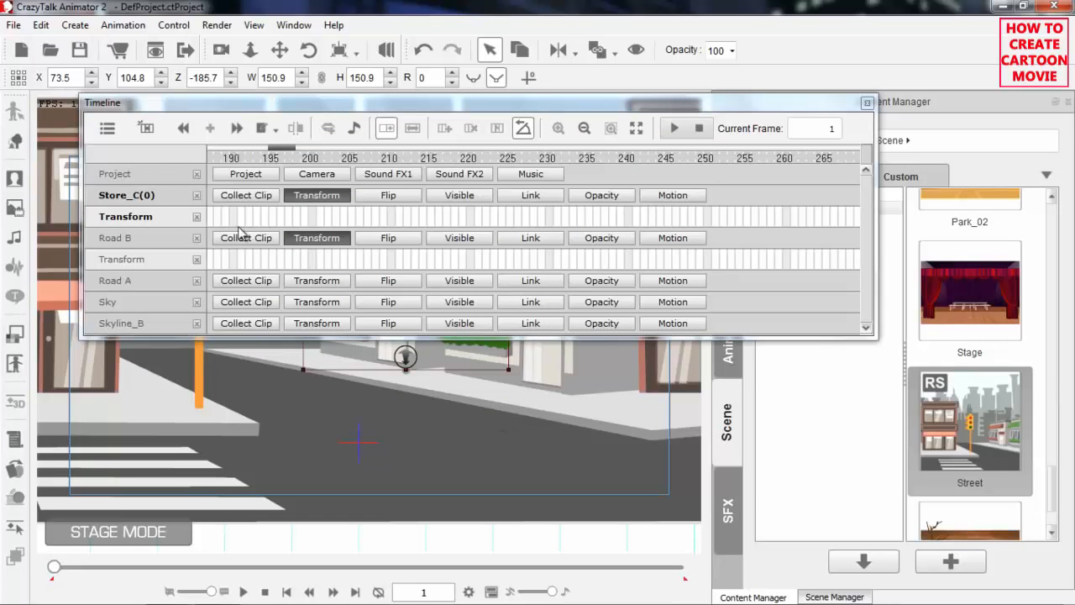
click(198, 195)
click(197, 195)
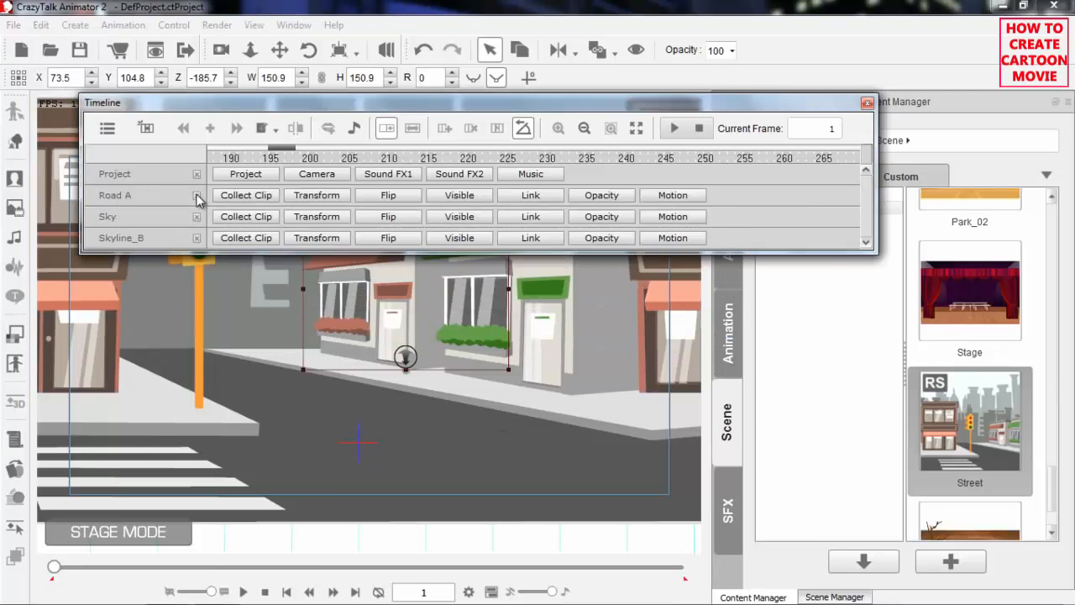
Remove the Road A, Sky and Skyline_B tracks, move the Timeline clear of the scene and return its ruler to the first frames
click(197, 195)
click(197, 195)
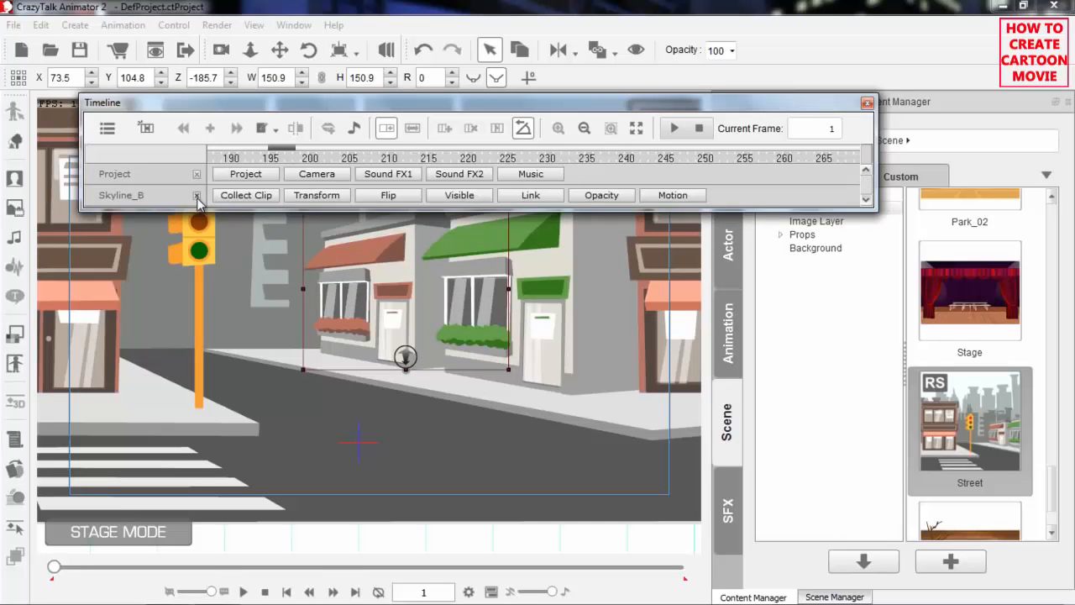
click(197, 196)
drag(290, 106, 262, 41)
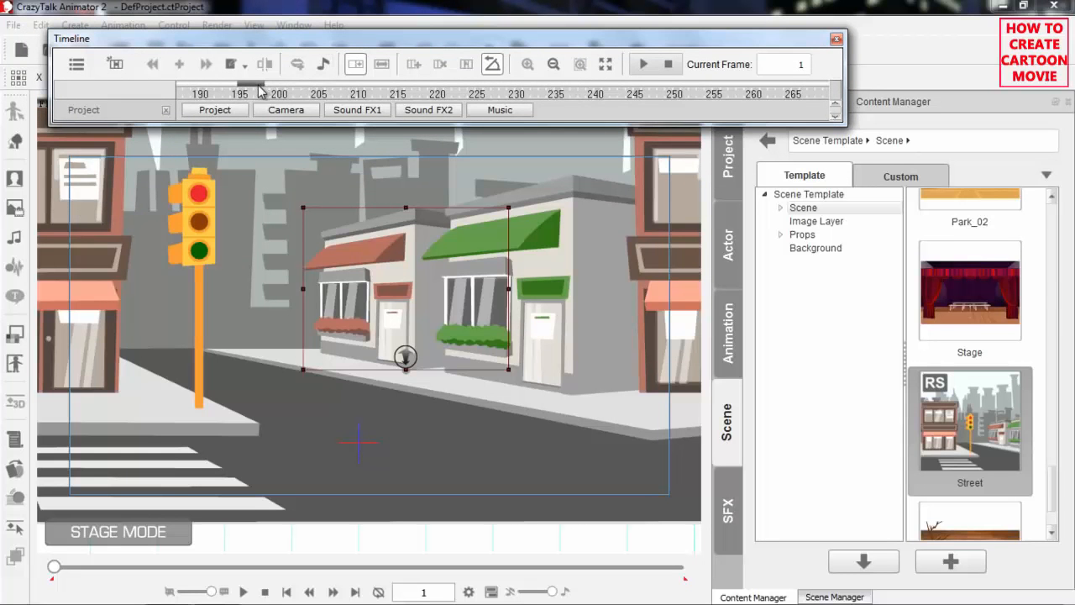
drag(256, 83, 192, 84)
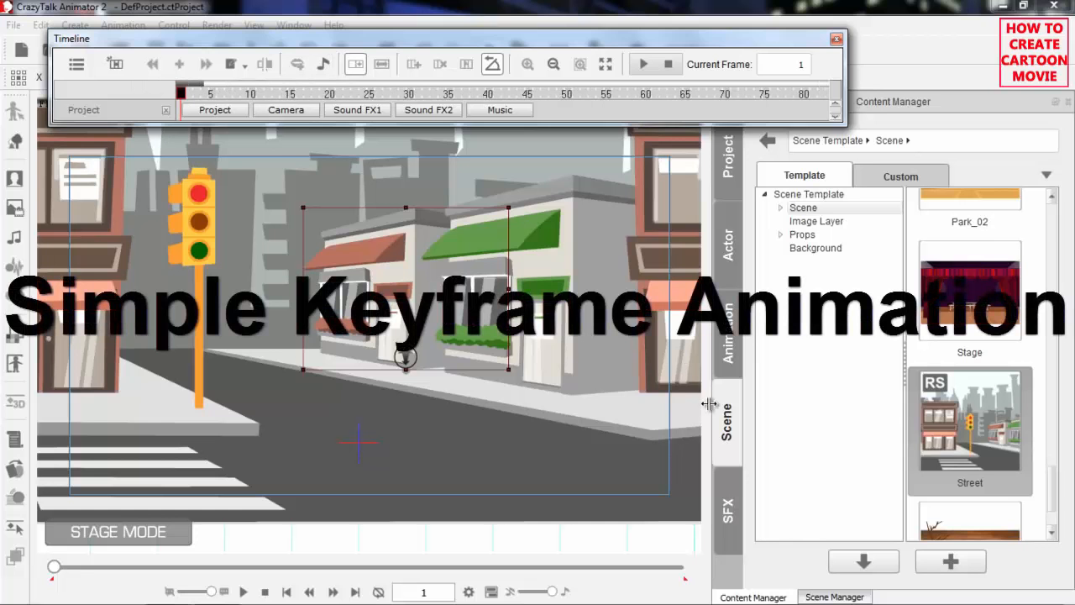
Open the Street Scene props folder within the scene templates
click(724, 441)
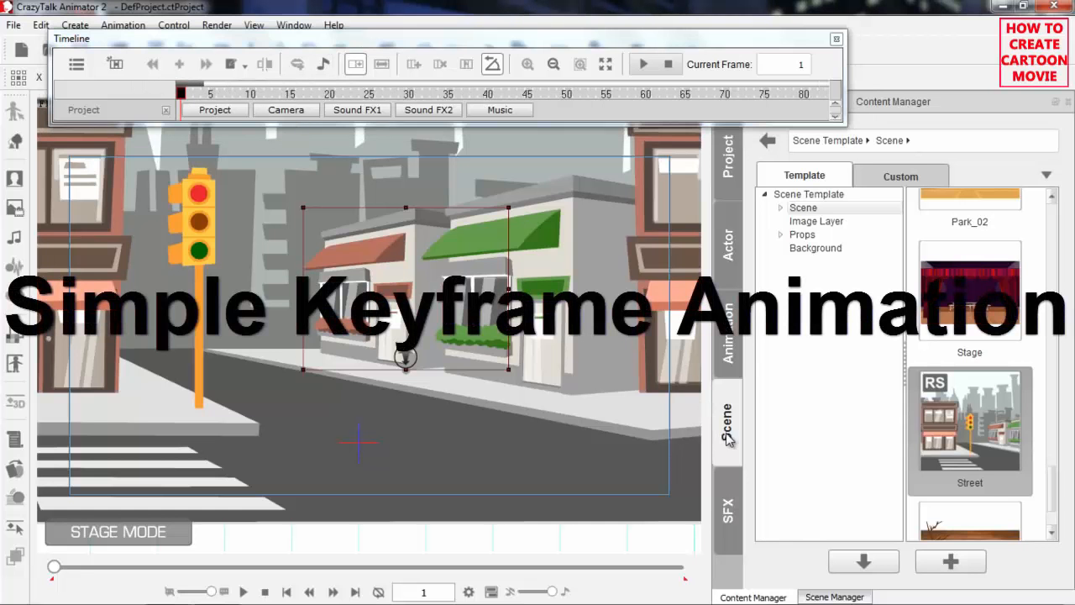
click(780, 207)
click(782, 208)
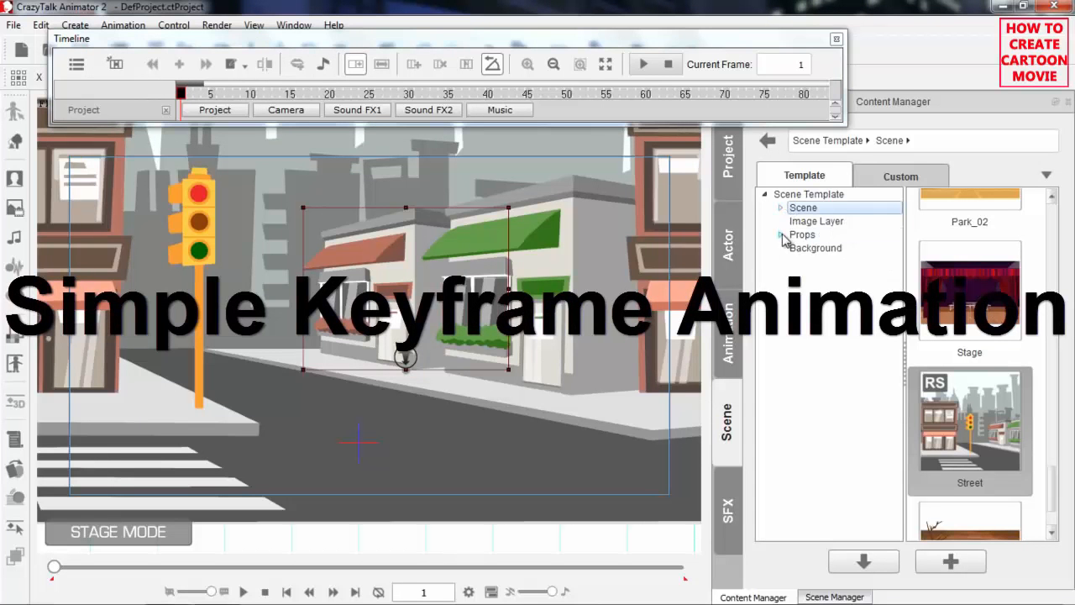
click(781, 236)
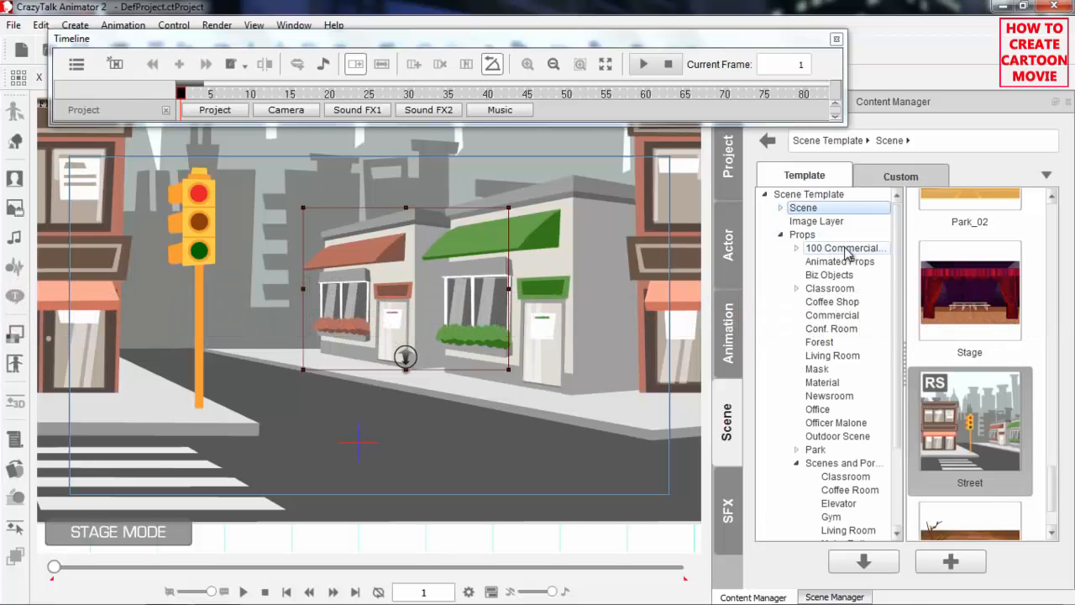
click(844, 464)
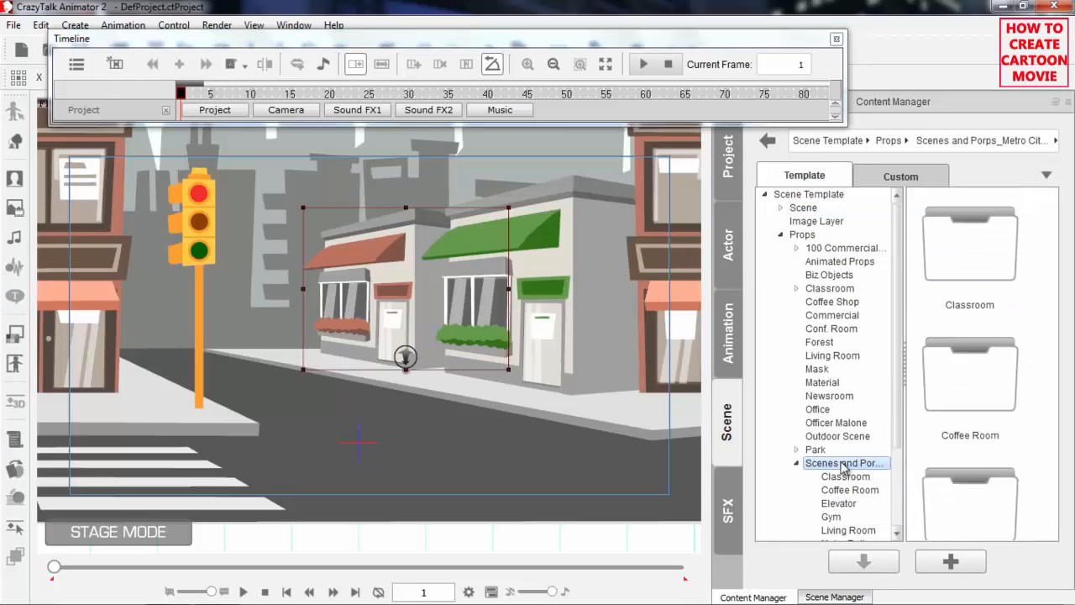
drag(900, 389, 897, 487)
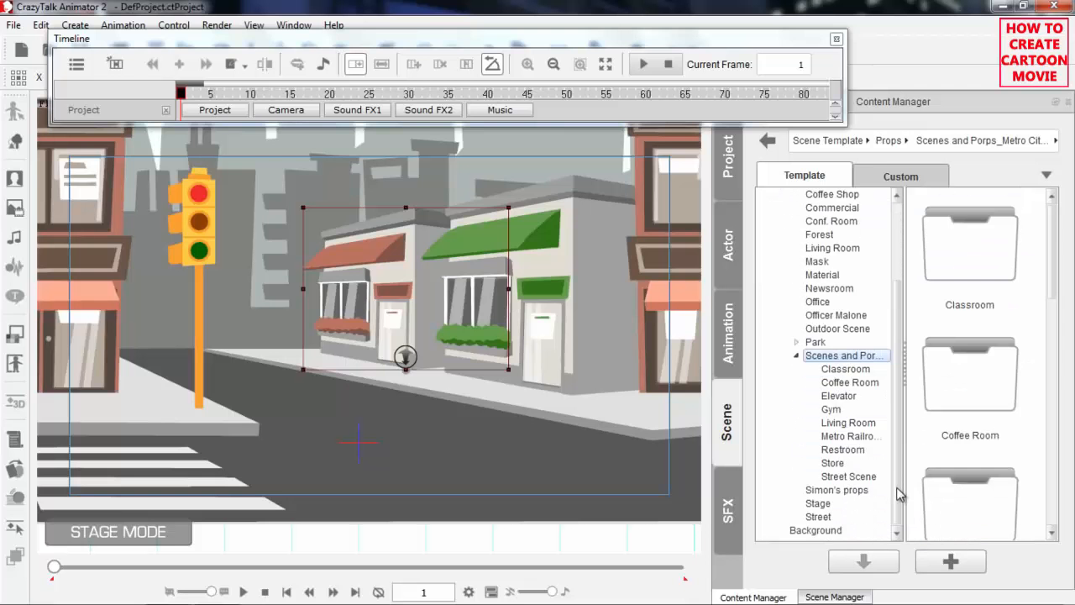
click(853, 477)
Add the Taxi prop to the road in front of the stores
drag(1057, 220, 1049, 475)
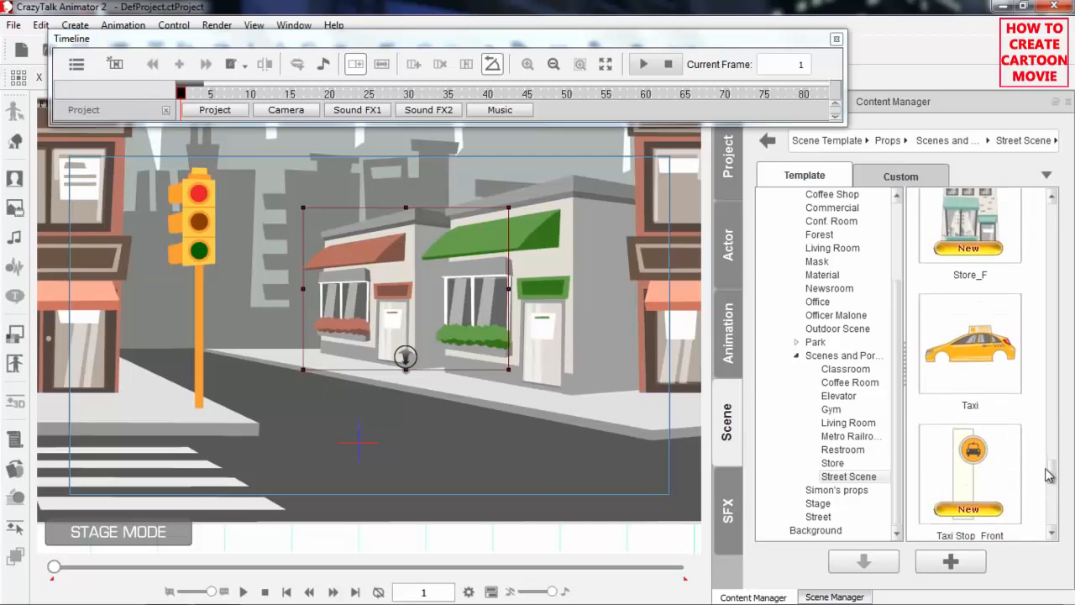
drag(985, 340, 615, 432)
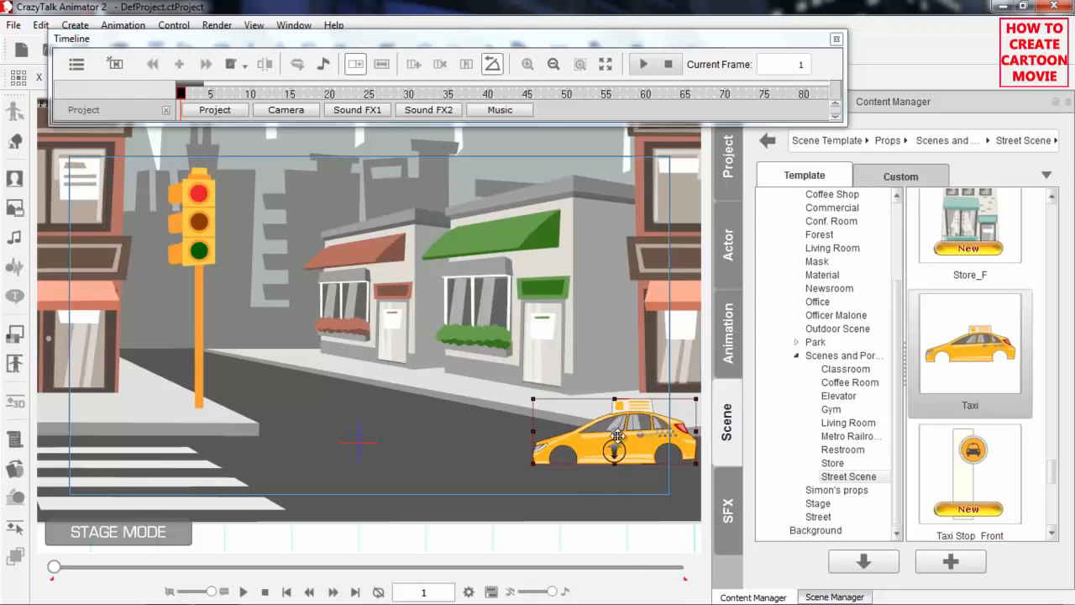
drag(634, 483, 281, 450)
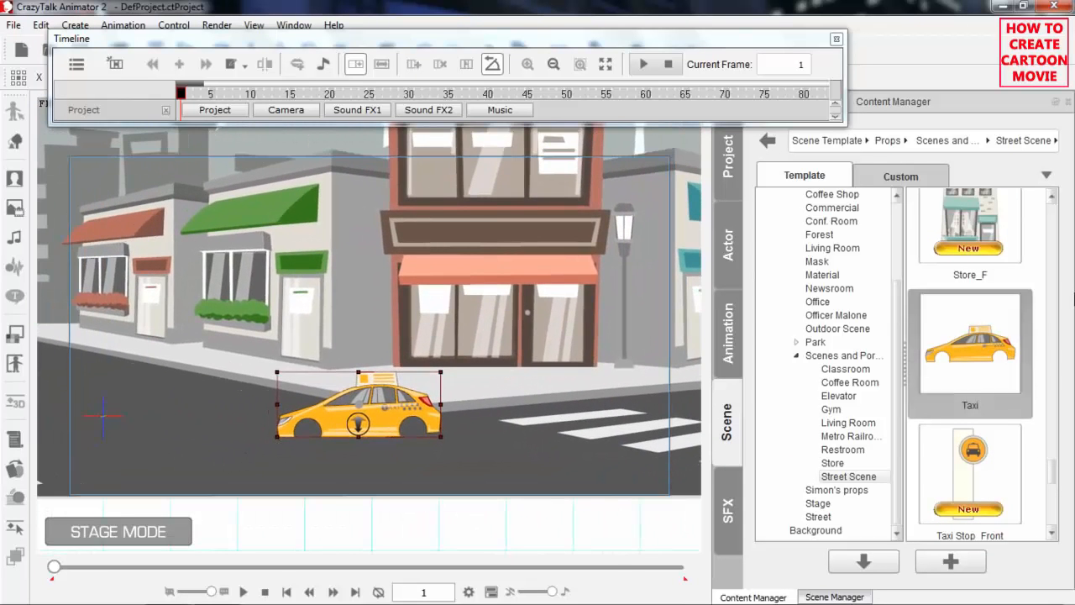
Add the Taxi_Tires prop and fit both tires into the taxi's wheel arches
scroll(1053, 475, down, 5)
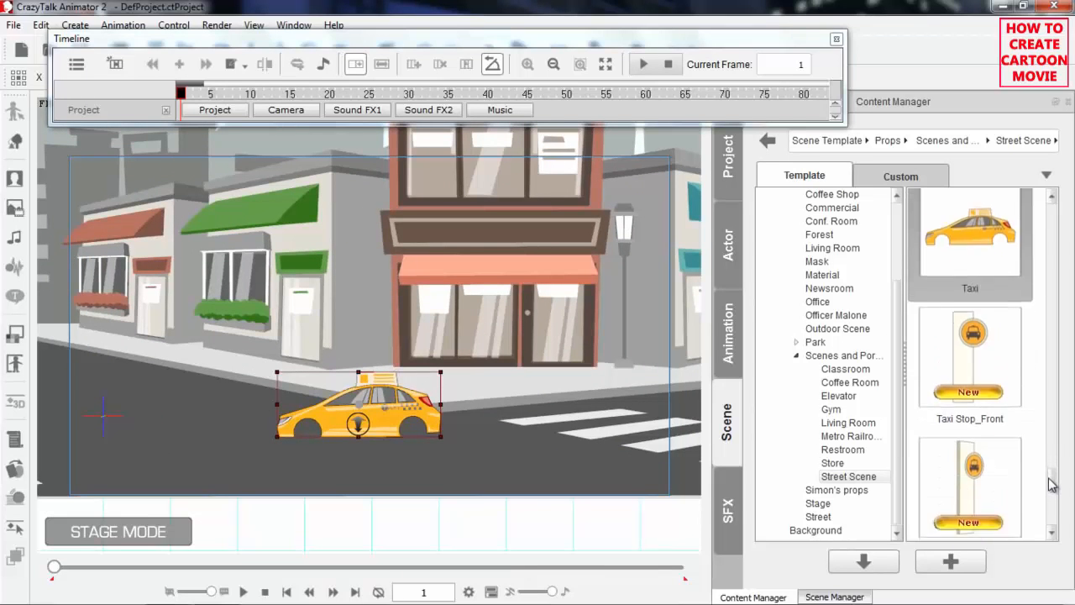
drag(990, 319, 367, 440)
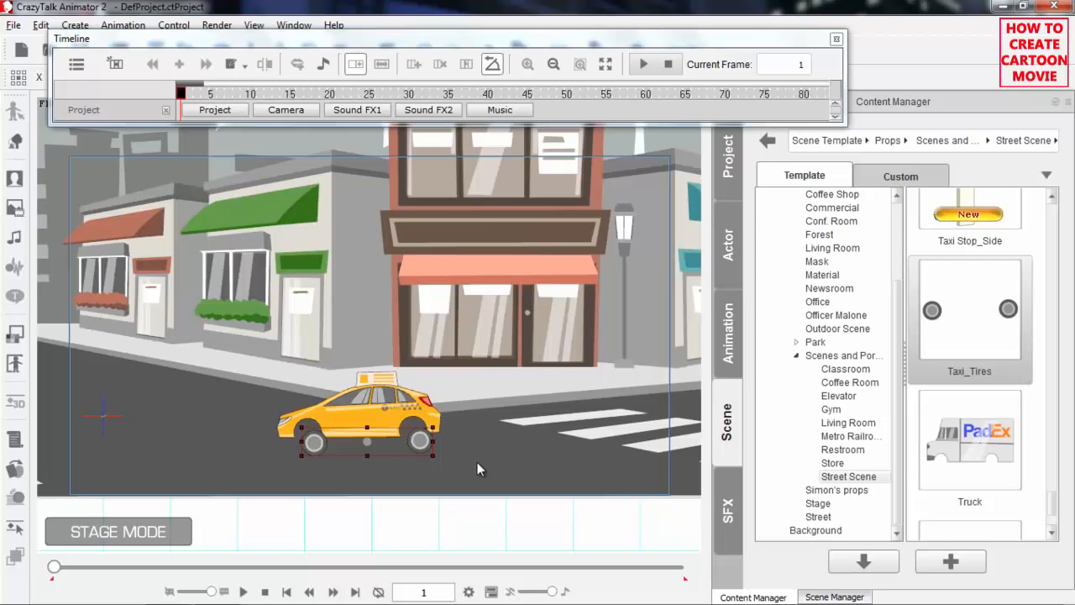
scroll(475, 473, up, 3)
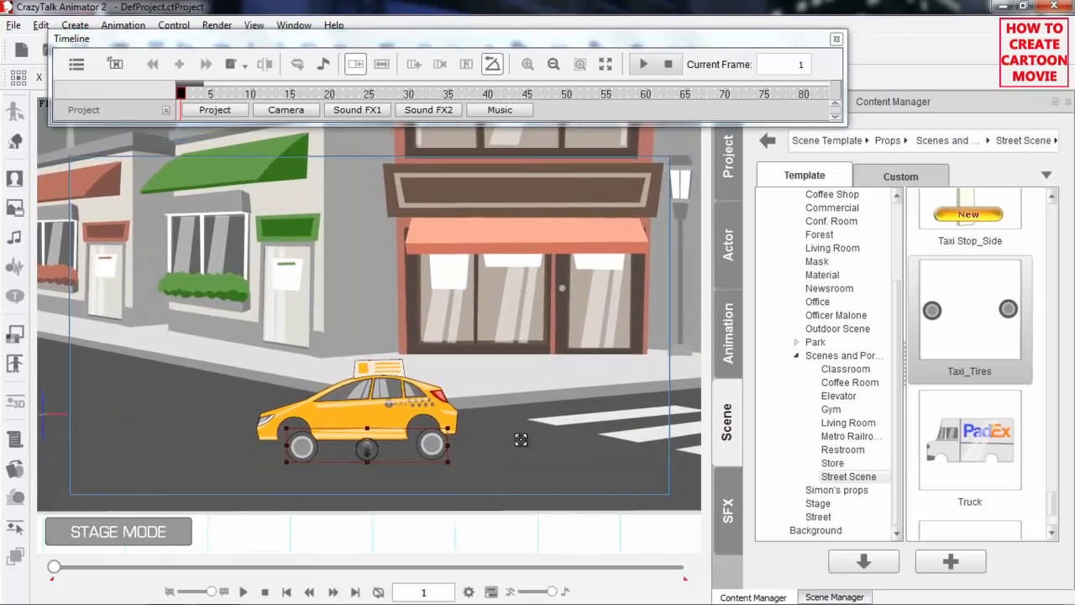
scroll(508, 255, up, 3)
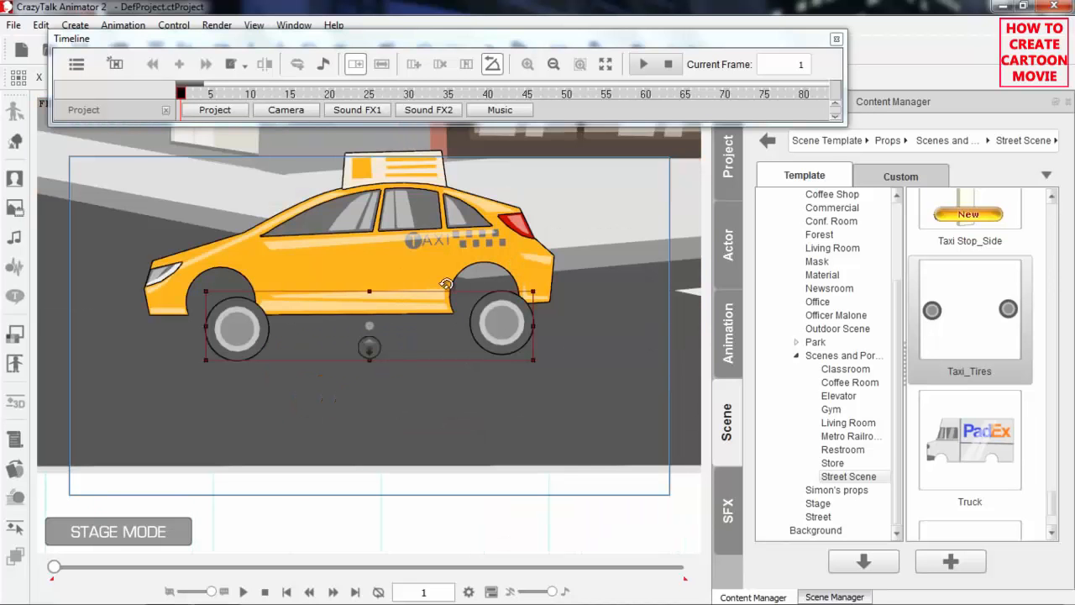
drag(563, 279, 593, 307)
drag(527, 368, 509, 334)
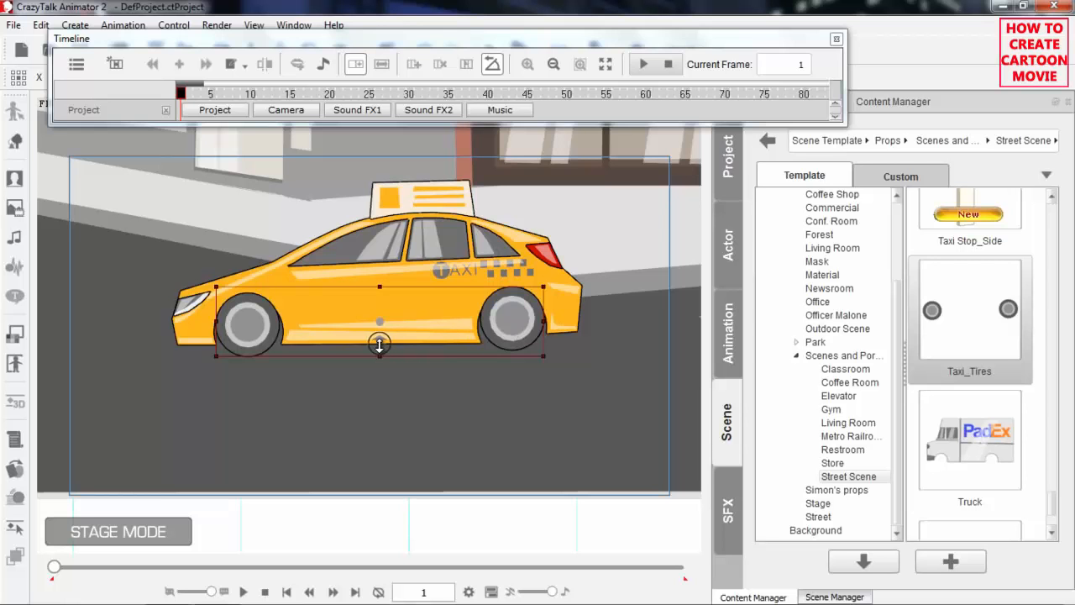
drag(380, 345, 380, 343)
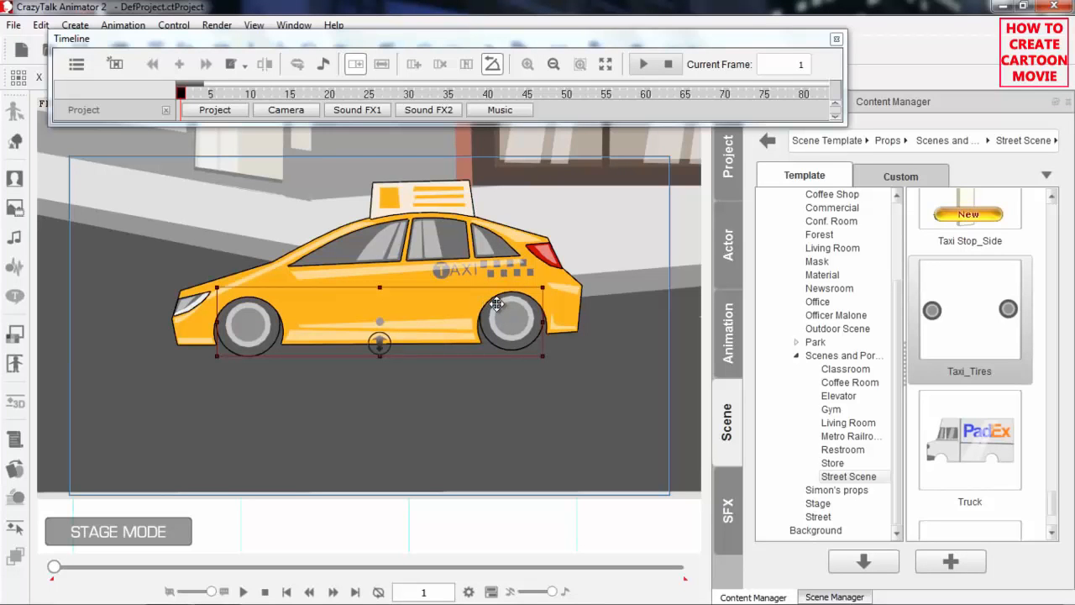
Select the taxi body together with its tires and show the tracks of both in the timeline
scroll(586, 304, down, 4)
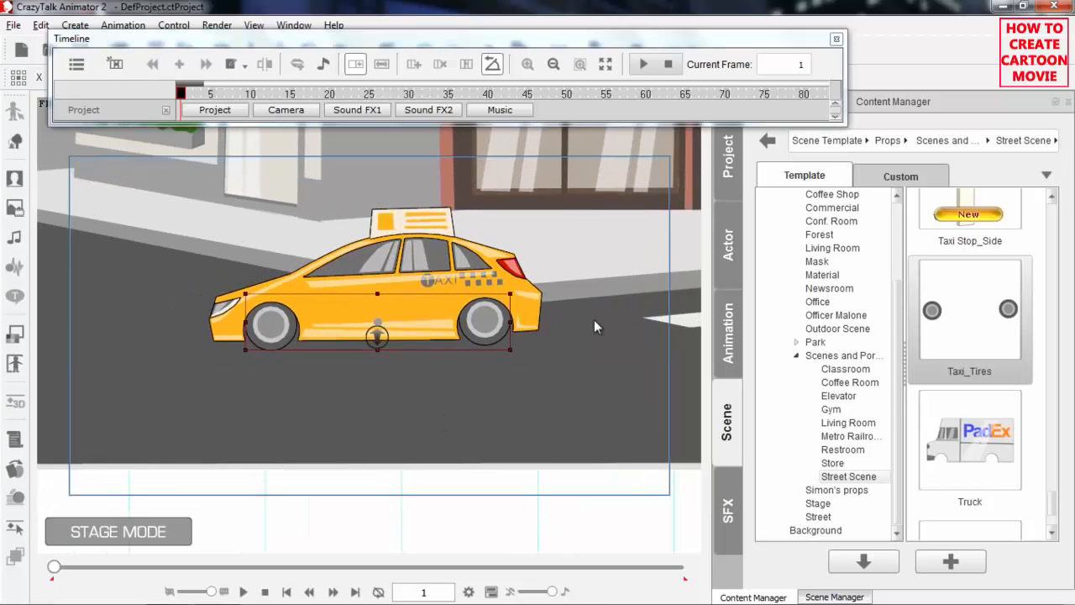
scroll(608, 395, down, 3)
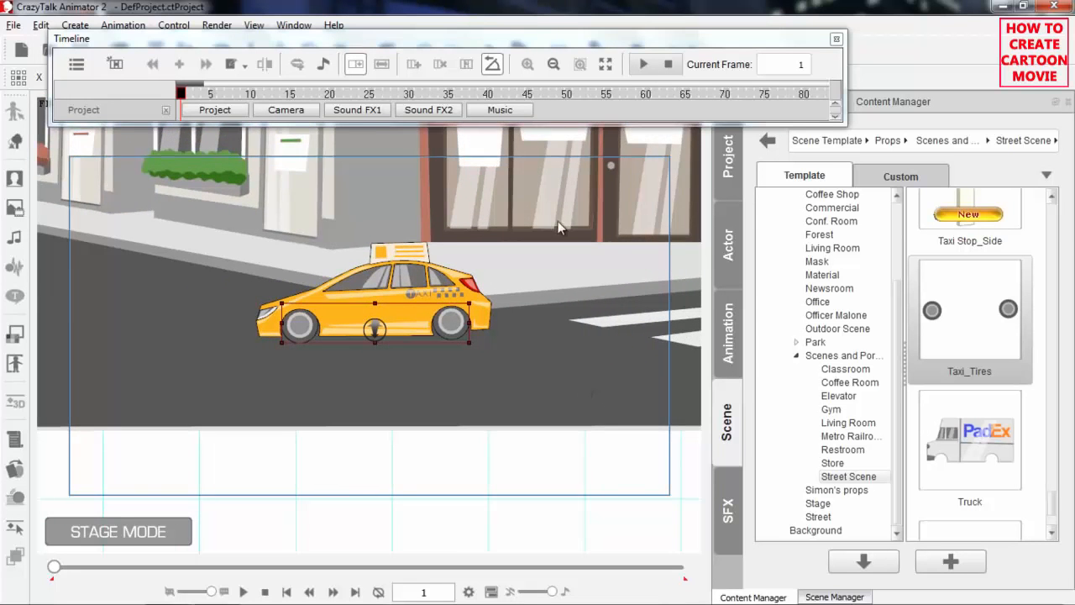
drag(572, 248, 479, 334)
scroll(527, 386, down, 2)
drag(569, 333, 455, 306)
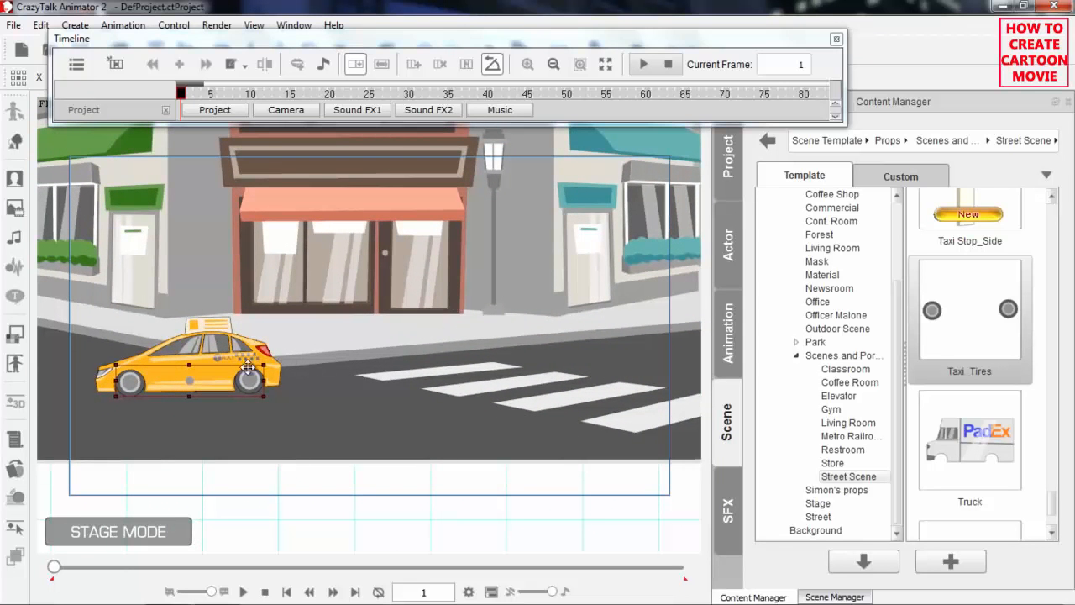
click(221, 356)
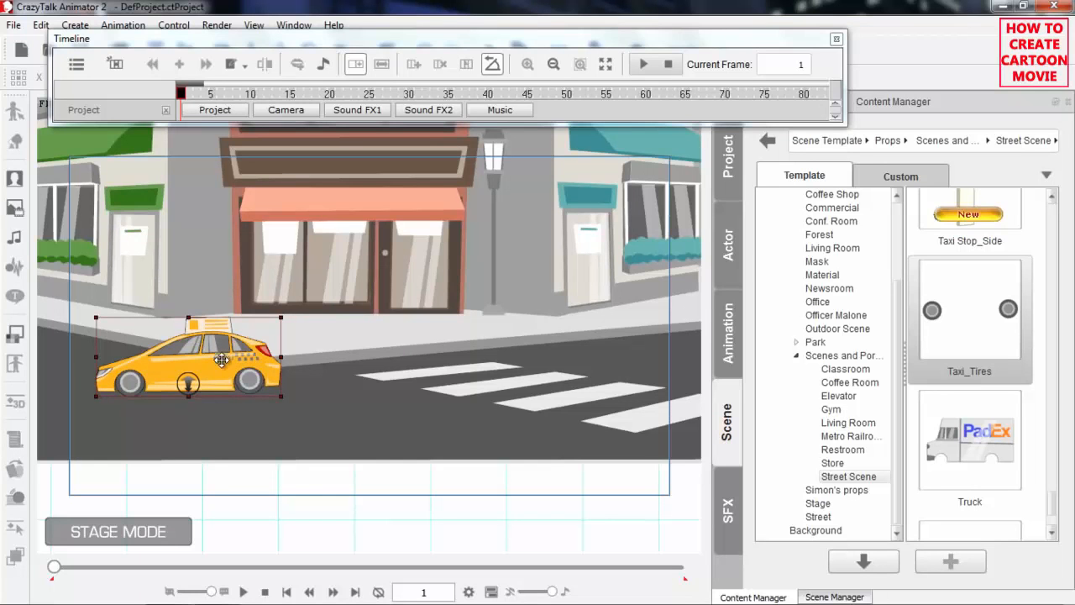
click(116, 65)
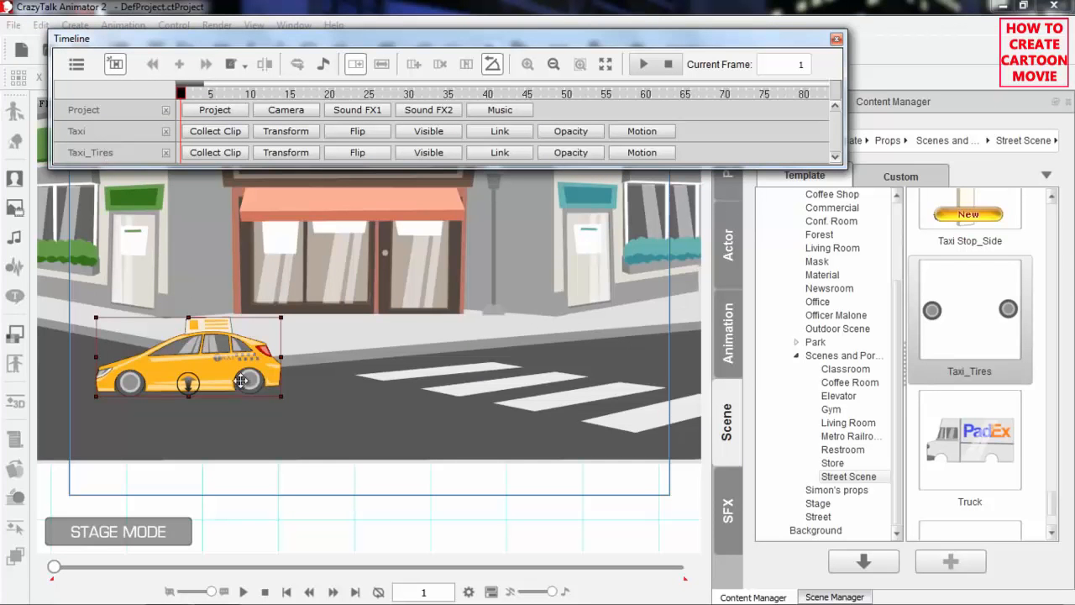
Move the taxi with its tires over to the crosswalk and enlarge them together
drag(229, 363, 542, 368)
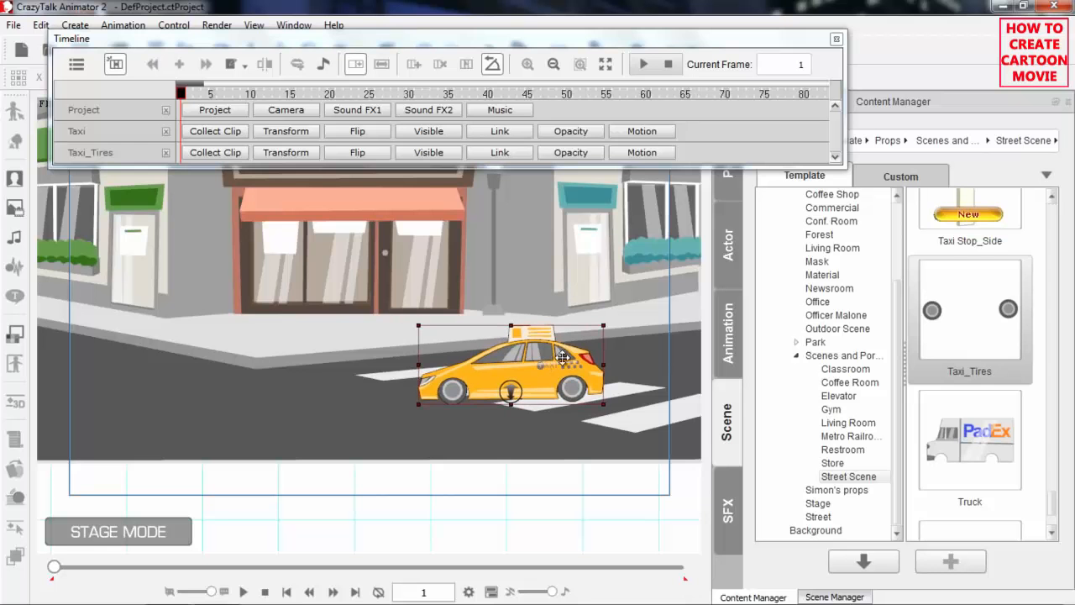
drag(600, 324, 652, 286)
drag(594, 356, 592, 372)
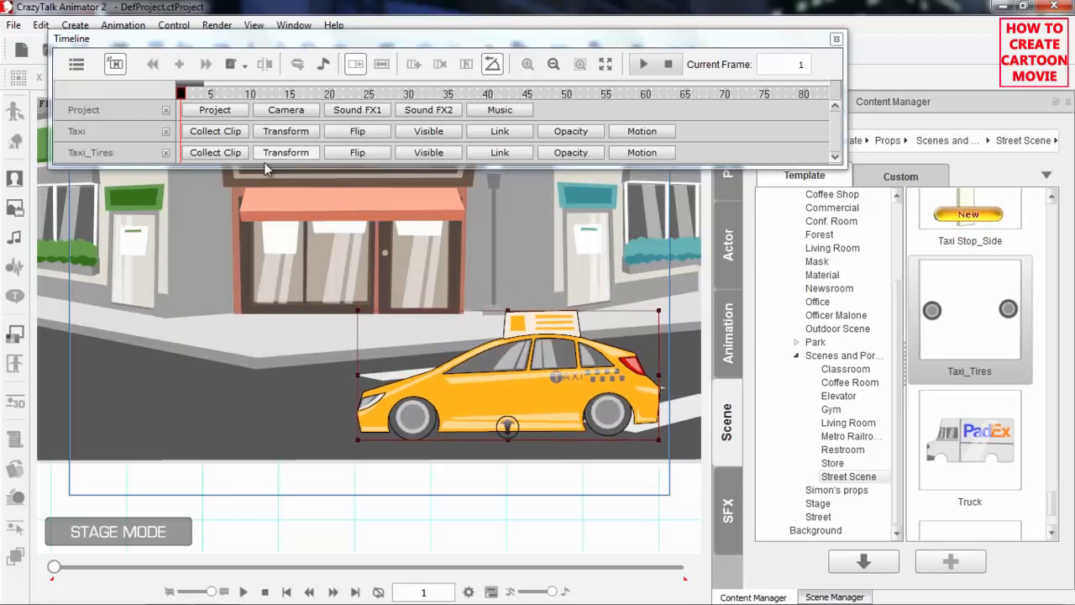
Expand the Transform sub-track of the taxi body alone and scrub the playhead back to frame 1
click(528, 370)
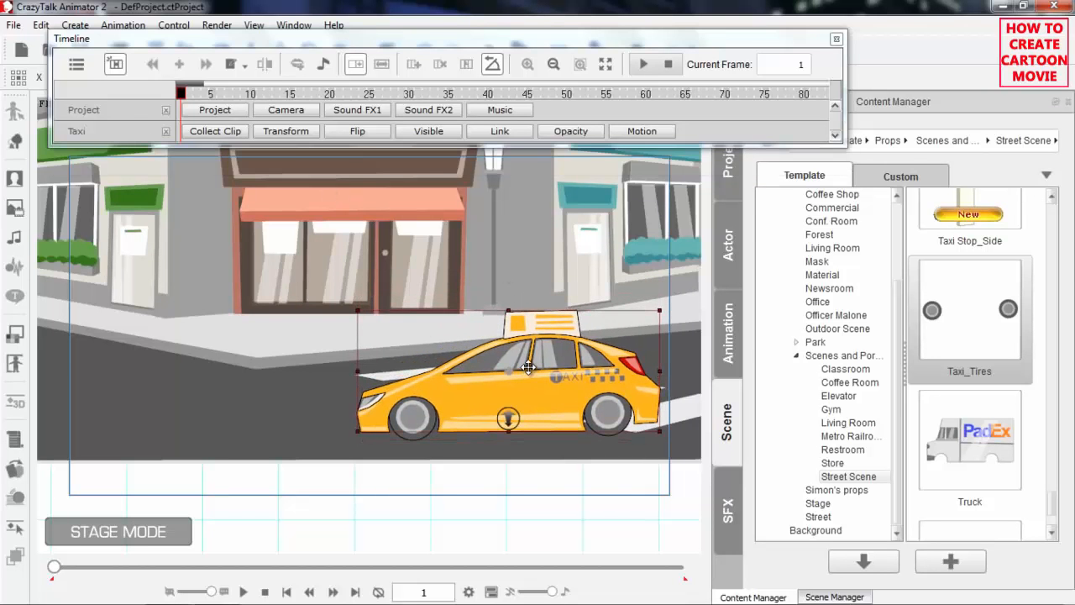
click(290, 132)
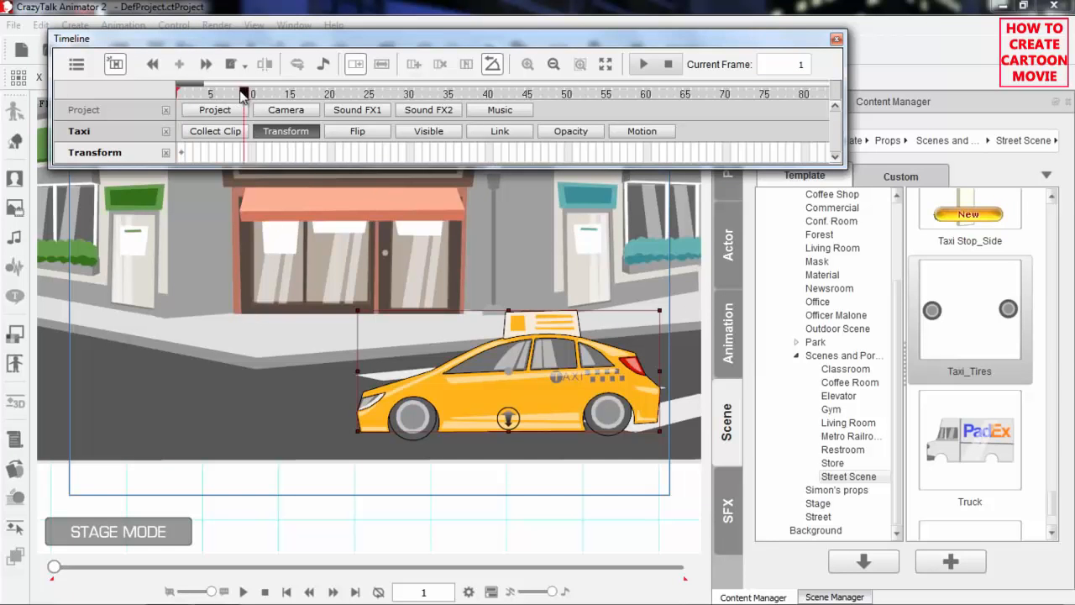
drag(206, 94, 168, 101)
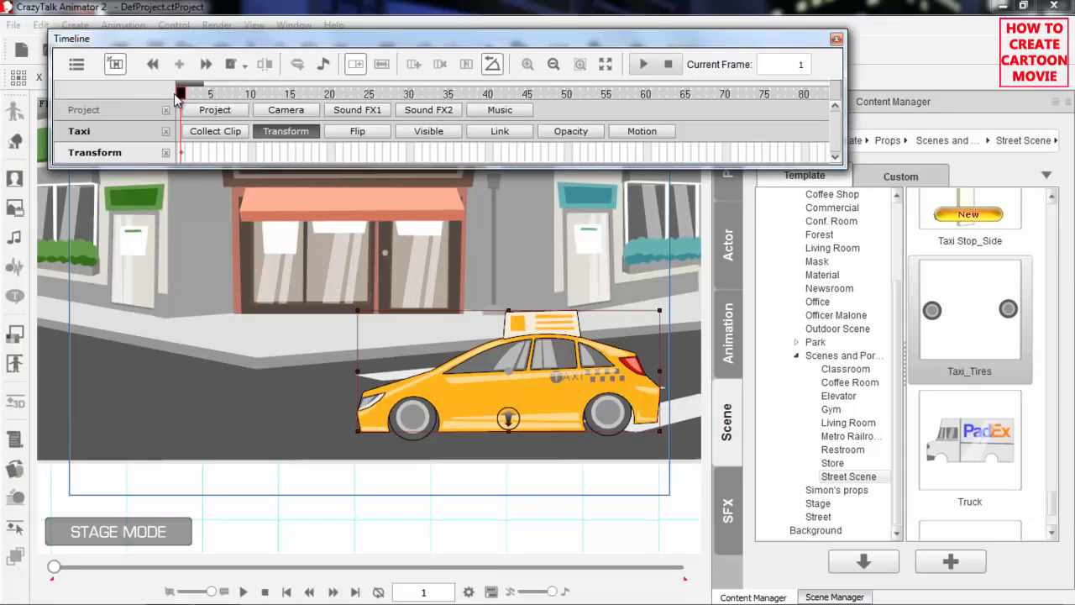
Try out the timeline's zoom levels, including actual size, and return the playhead to frame 1
mouse_move(201, 83)
mouse_down()
mouse_move(264, 86)
mouse_move(195, 86)
mouse_up()
click(554, 65)
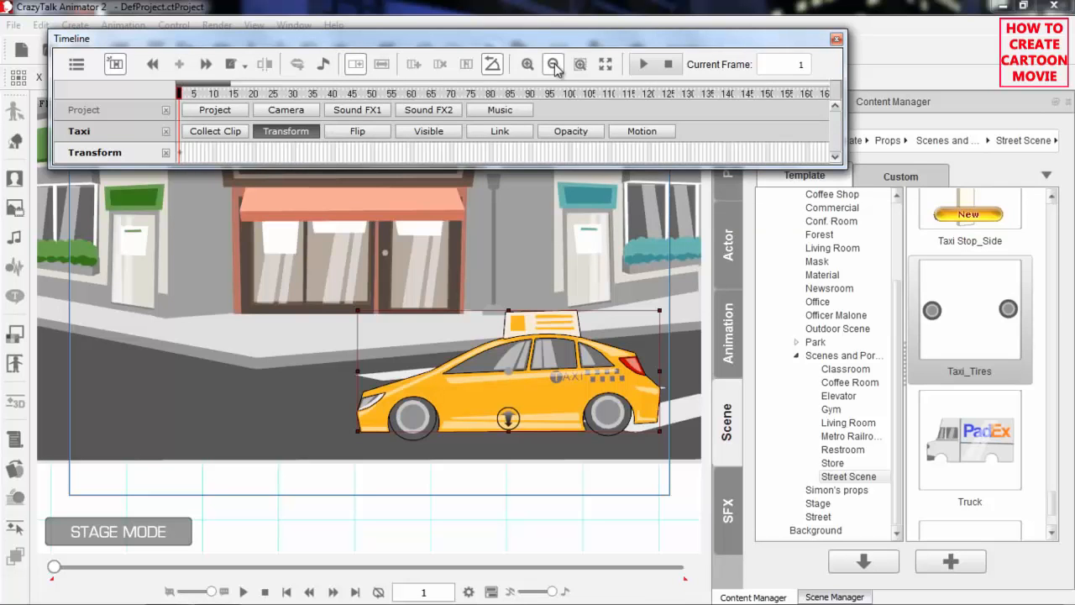
click(529, 65)
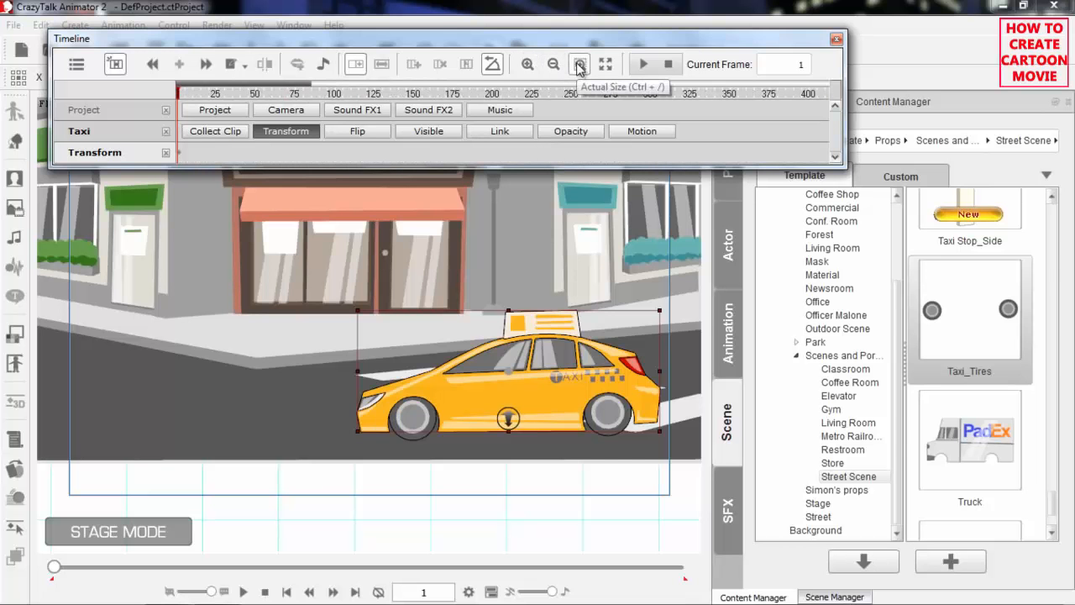
click(579, 65)
click(220, 95)
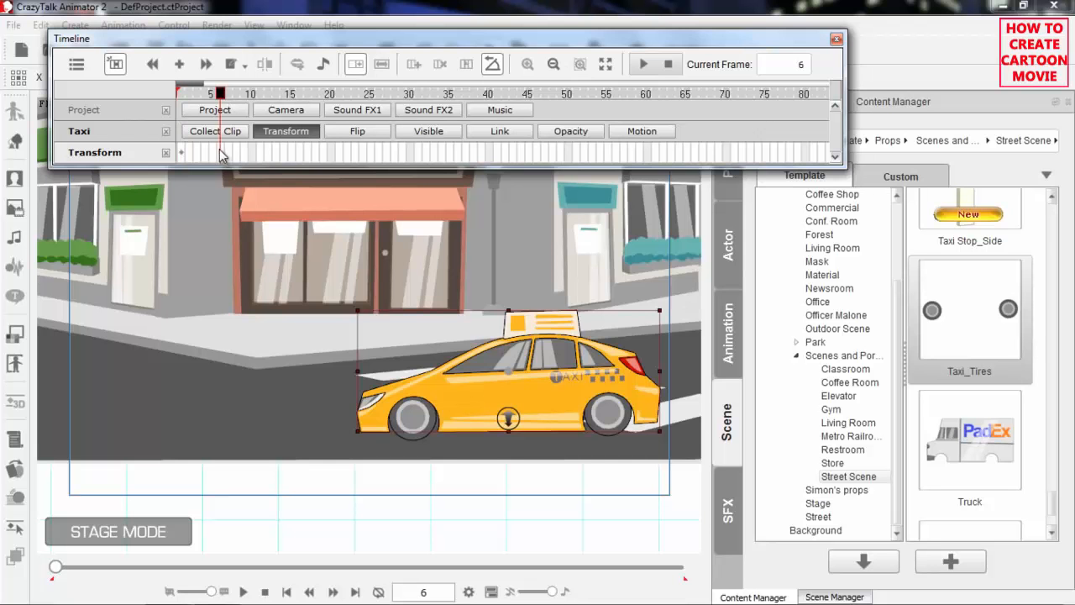
mouse_move(220, 94)
mouse_down()
mouse_move(180, 92)
mouse_move(219, 81)
mouse_up()
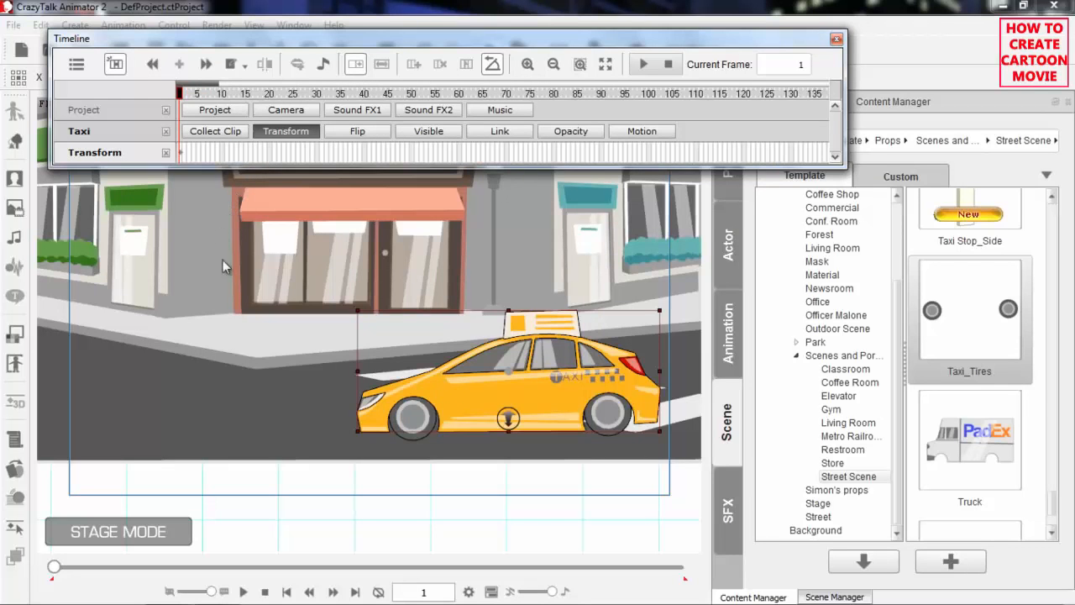
Deselect the taxi and frame the wider street scene, from the stores beyond the traffic light to the taxi
drag(214, 239, 242, 364)
drag(216, 234, 240, 329)
drag(216, 285, 217, 371)
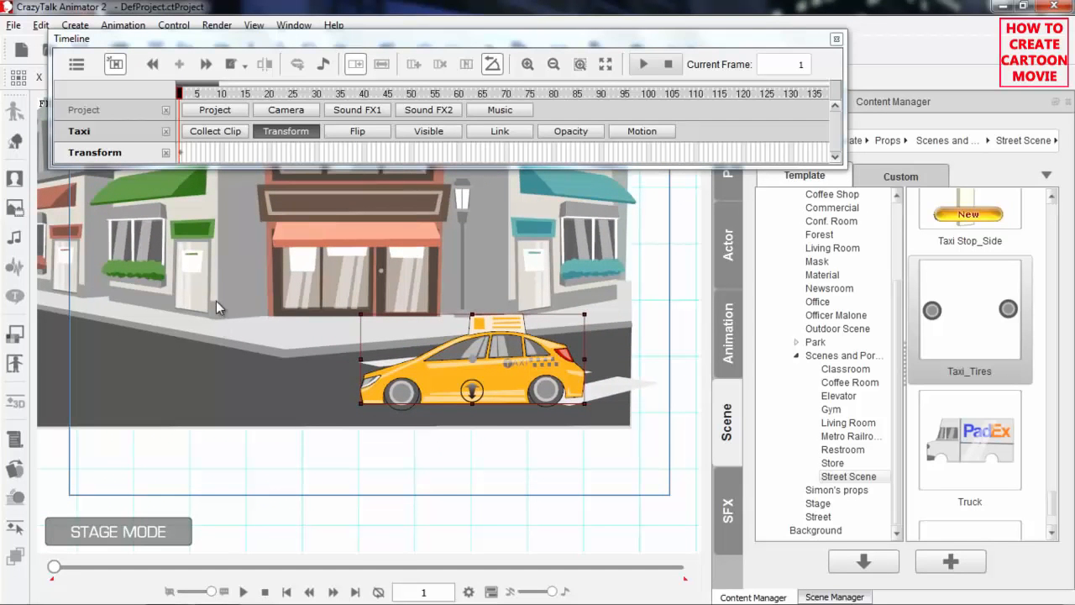
click(274, 472)
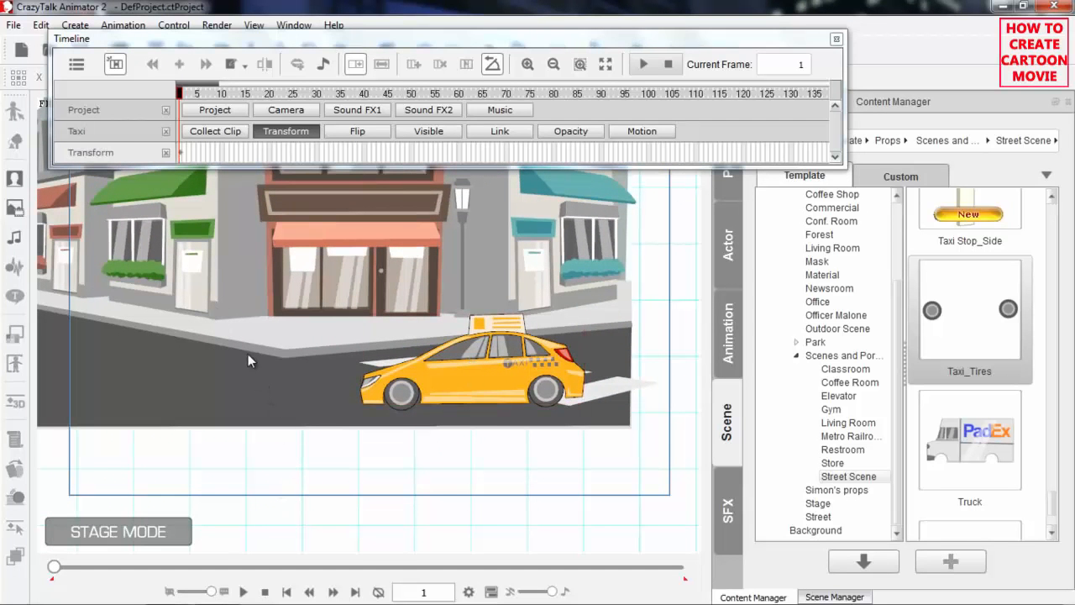
scroll(248, 353, down, 5)
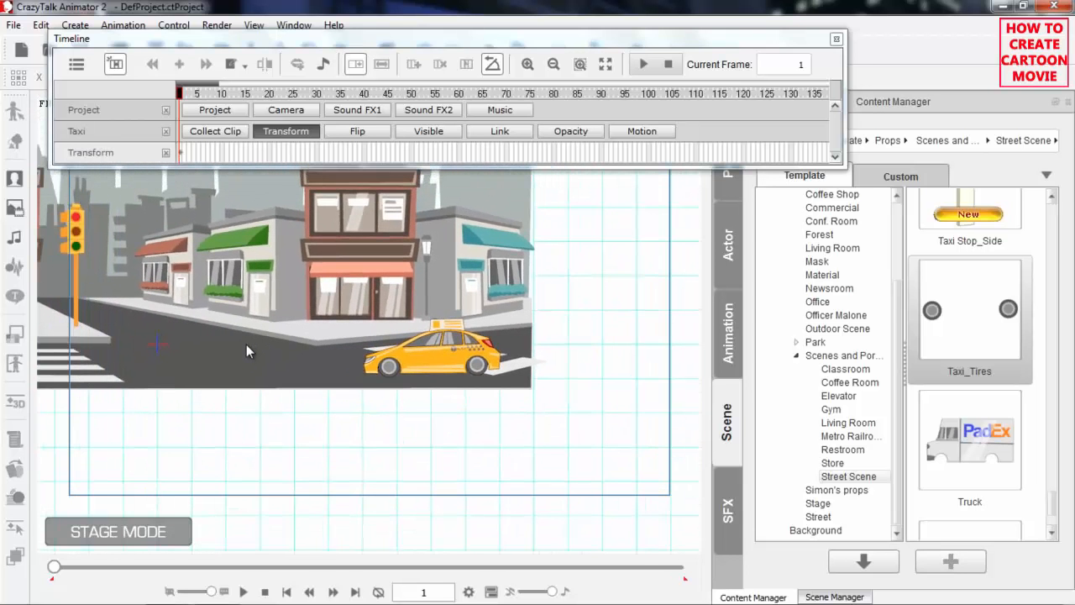
scroll(247, 344, down, 1)
drag(255, 318, 515, 373)
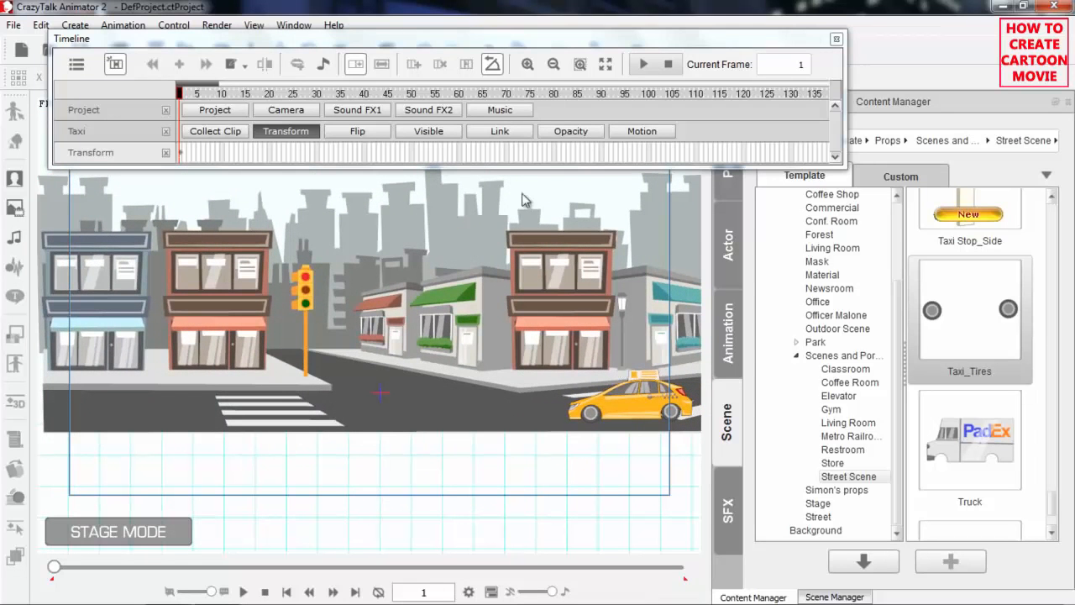
Set the playhead to frame 175 and move the taxi body alone along the road to the far end past the crosswalk, beneath the blue-awning store
drag(219, 95, 554, 97)
drag(220, 83, 231, 81)
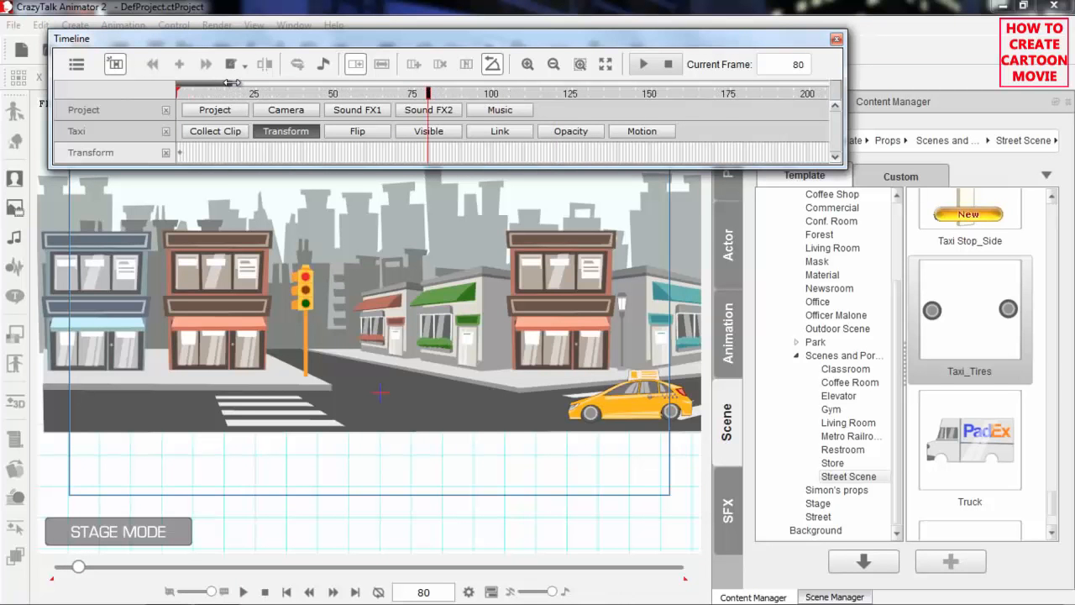
click(729, 95)
click(591, 404)
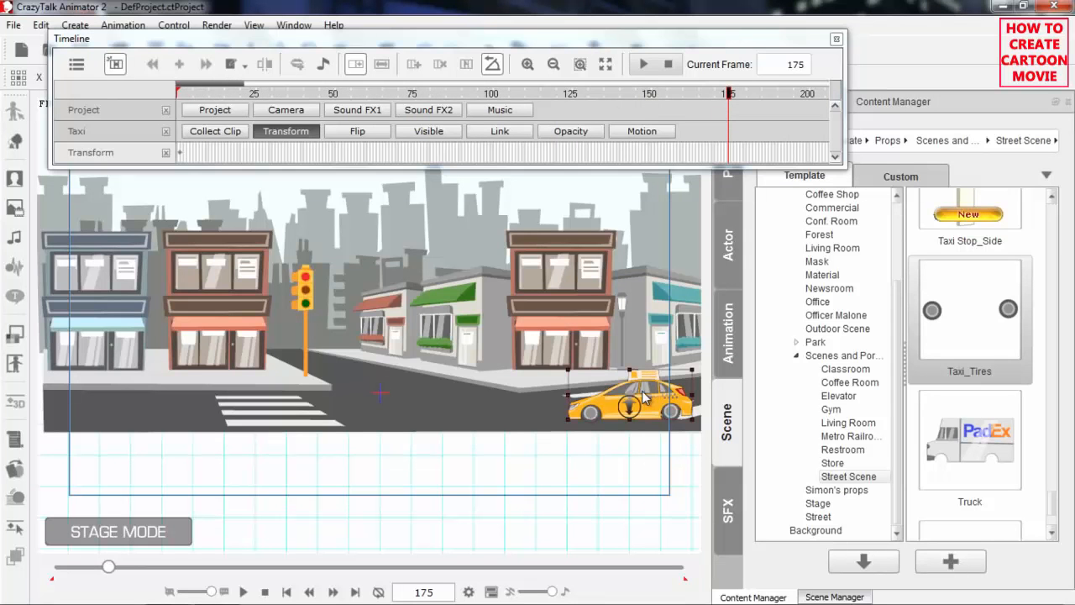
drag(652, 390, 139, 389)
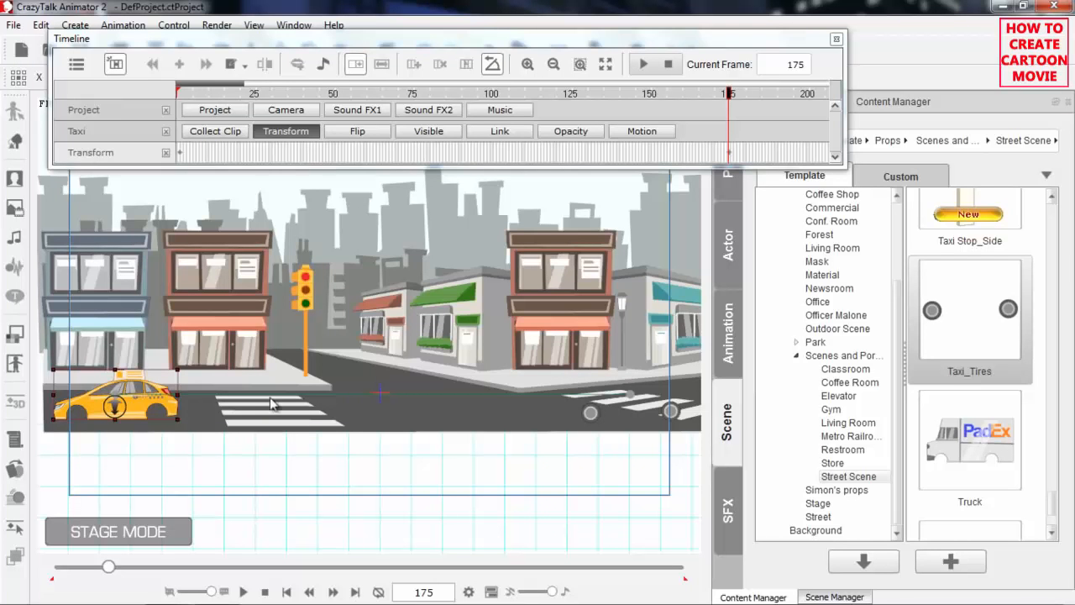
Play the taxi body's movement from frame 1 and return the playhead to frame 1
drag(258, 98, 155, 95)
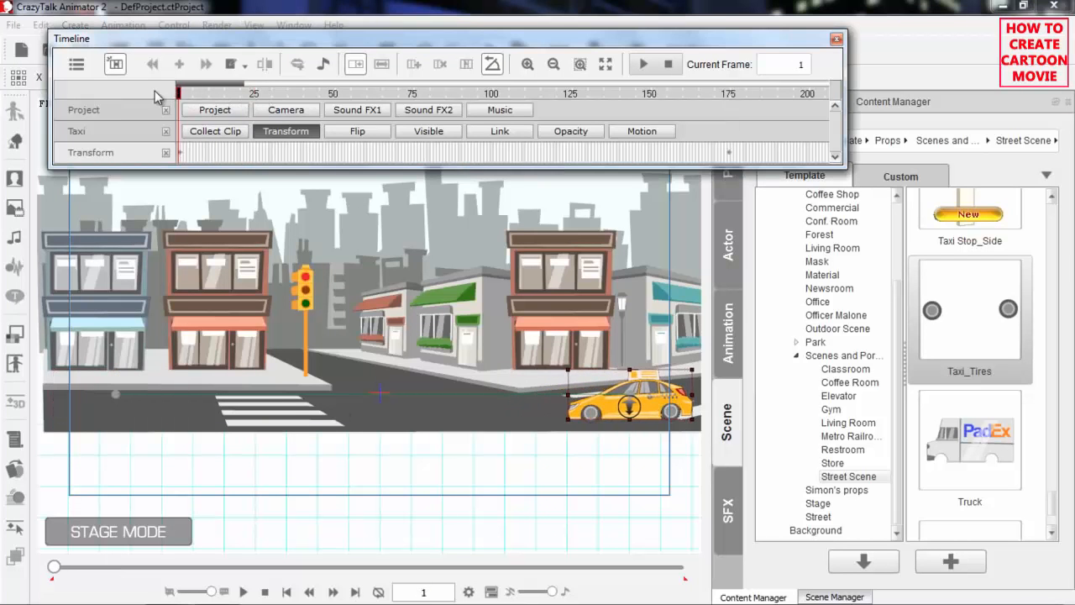
drag(220, 95, 170, 95)
key(space)
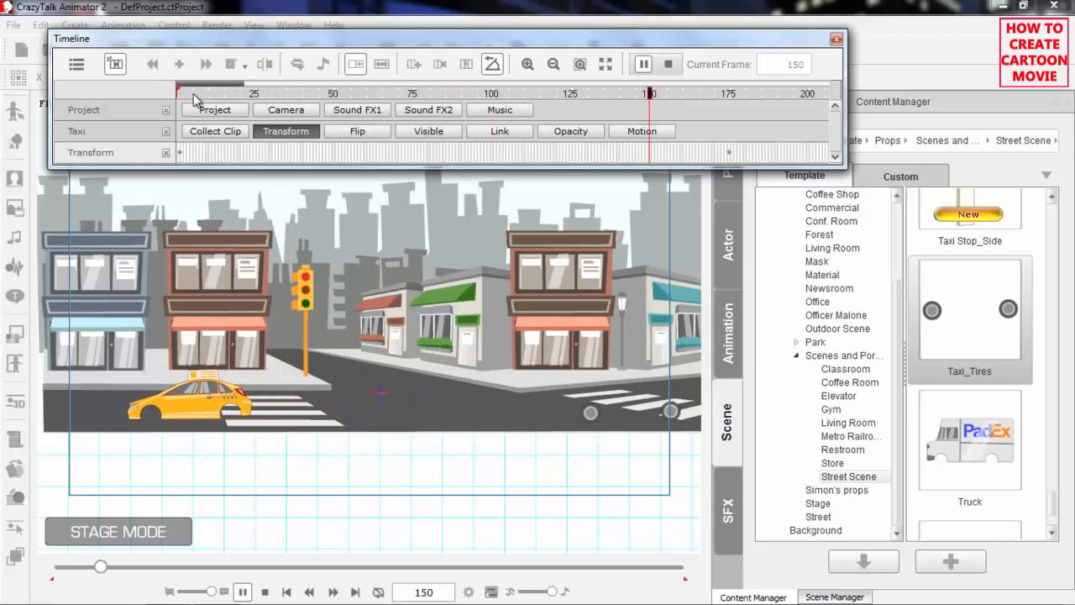
key(space)
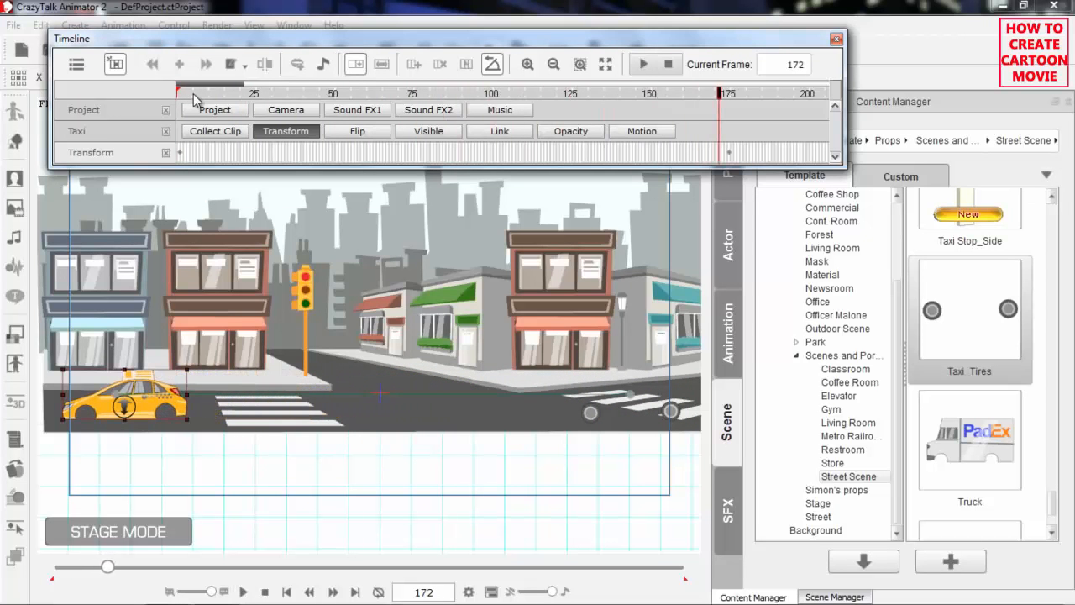
drag(523, 94, 162, 112)
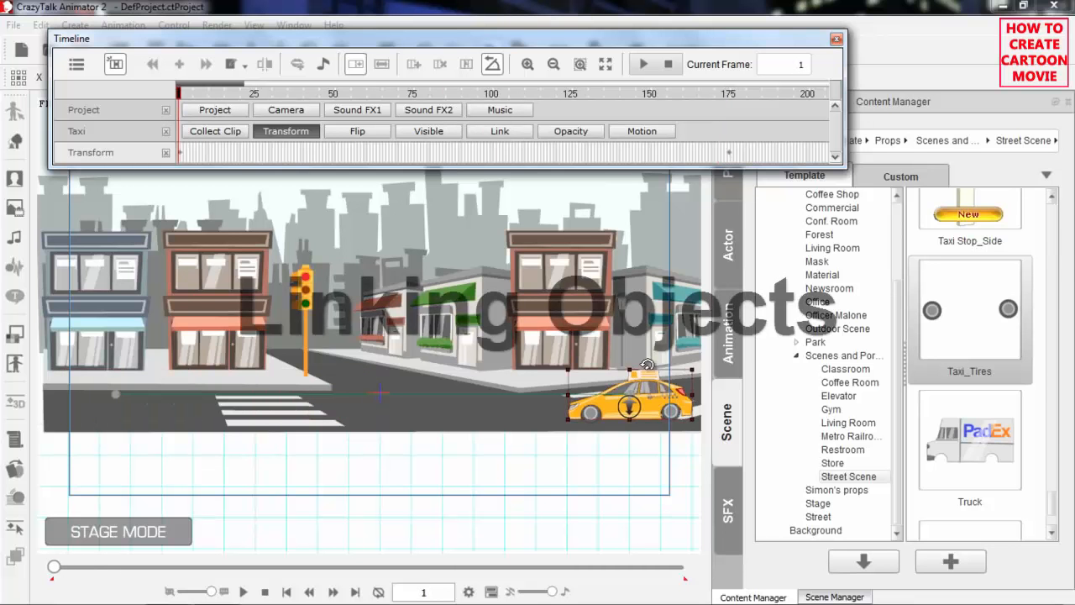
Show the Link sub-track of the taxi tires and link them to the taxi body at frame 1
click(672, 412)
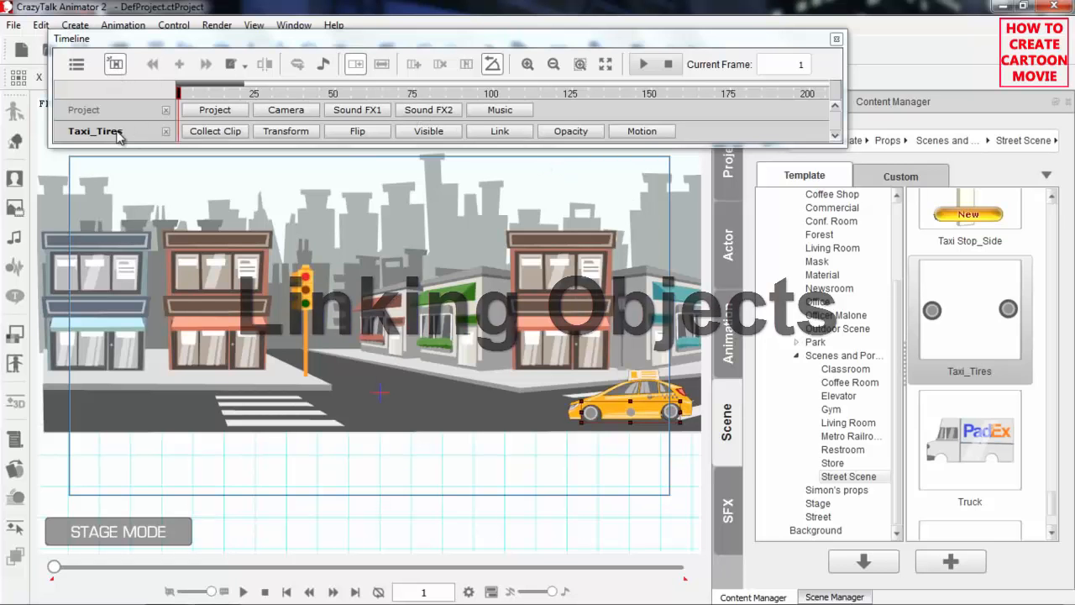
click(501, 132)
drag(541, 48, 560, 88)
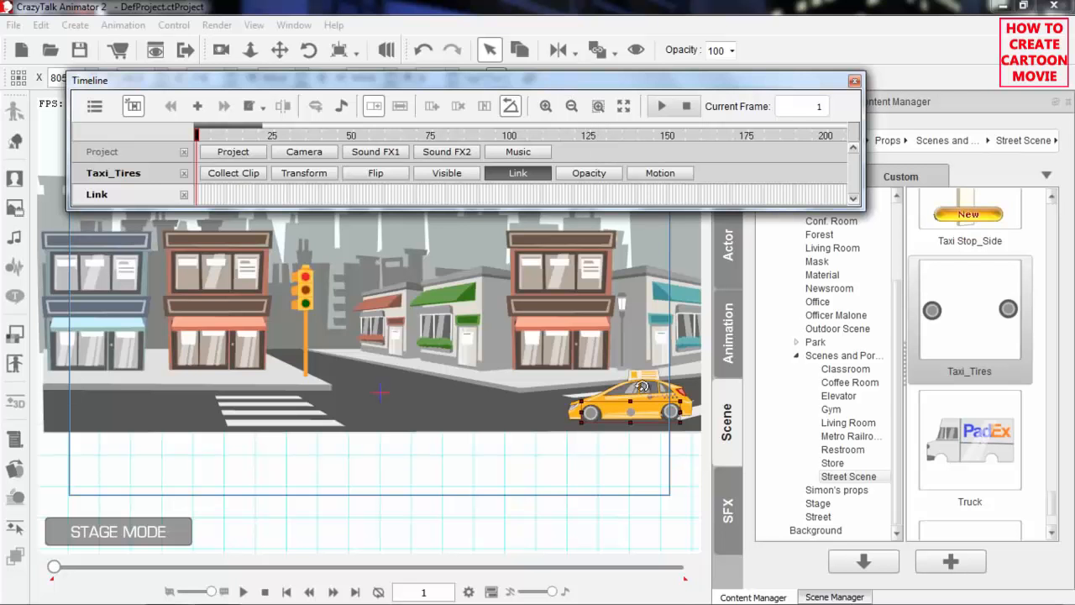
drag(558, 370, 402, 346)
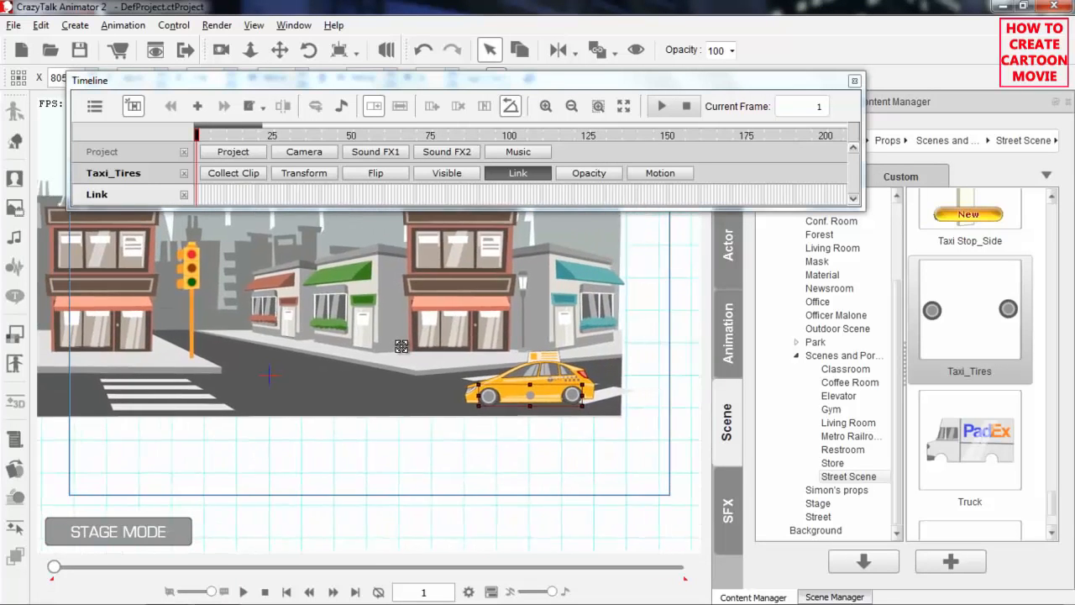
click(616, 53)
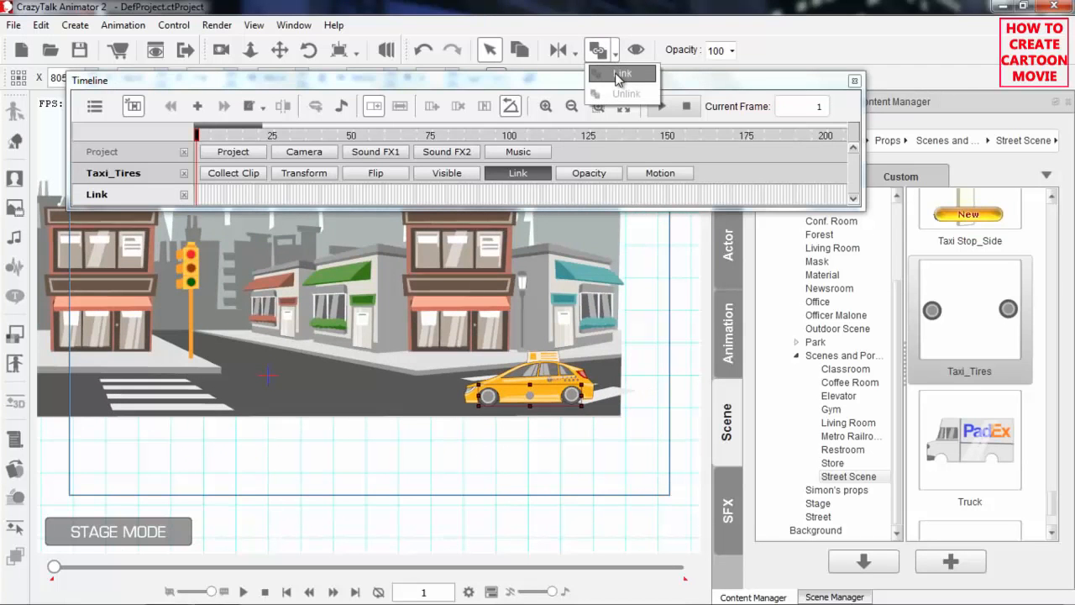
click(618, 77)
click(560, 379)
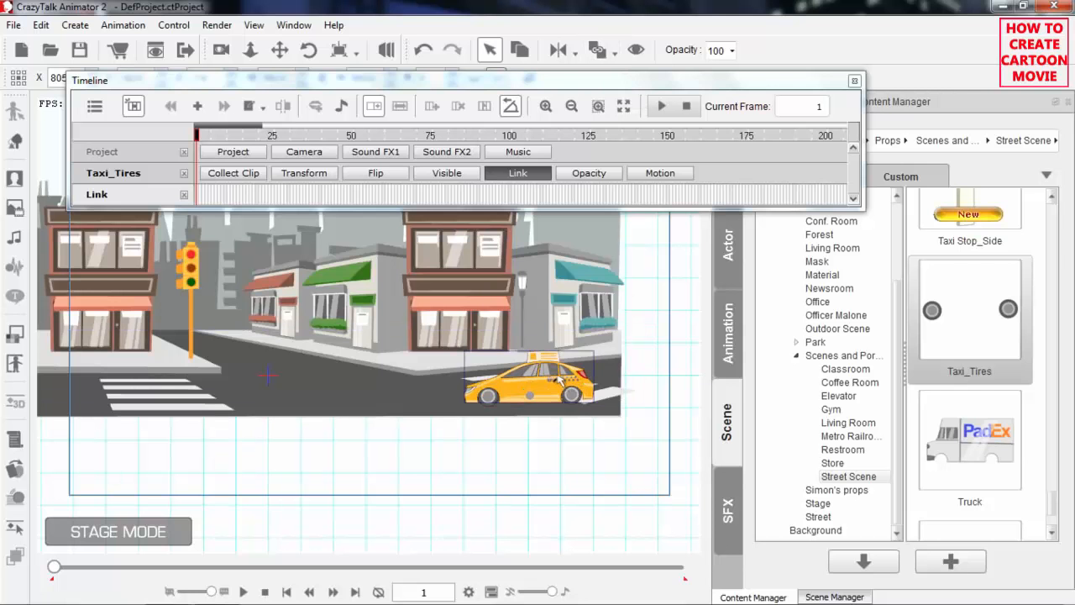
click(553, 374)
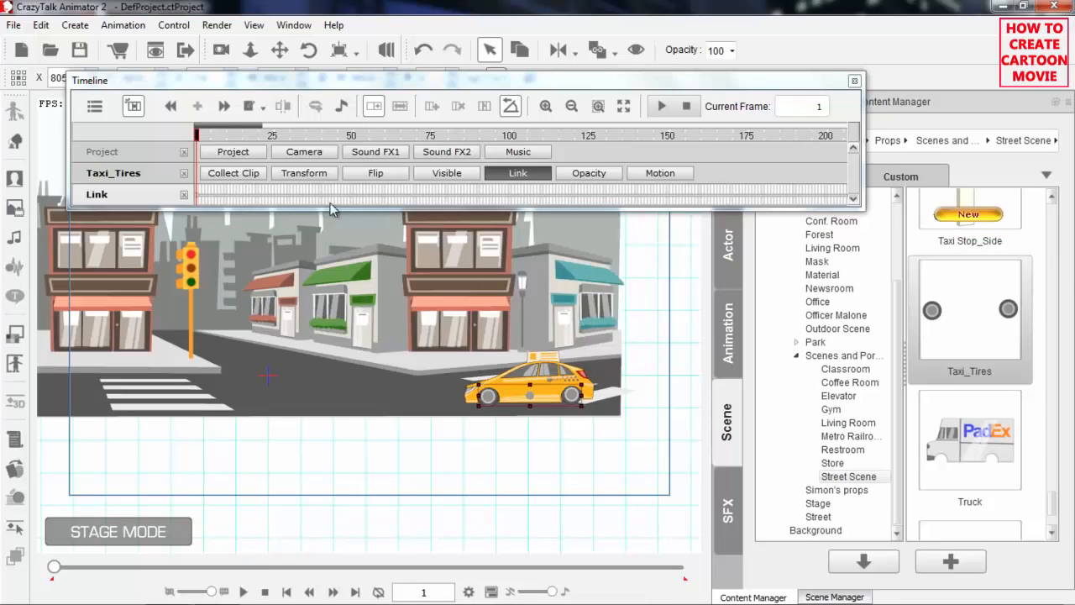
Play the animation from frame 1 to check that the linked tires follow the taxi
click(172, 143)
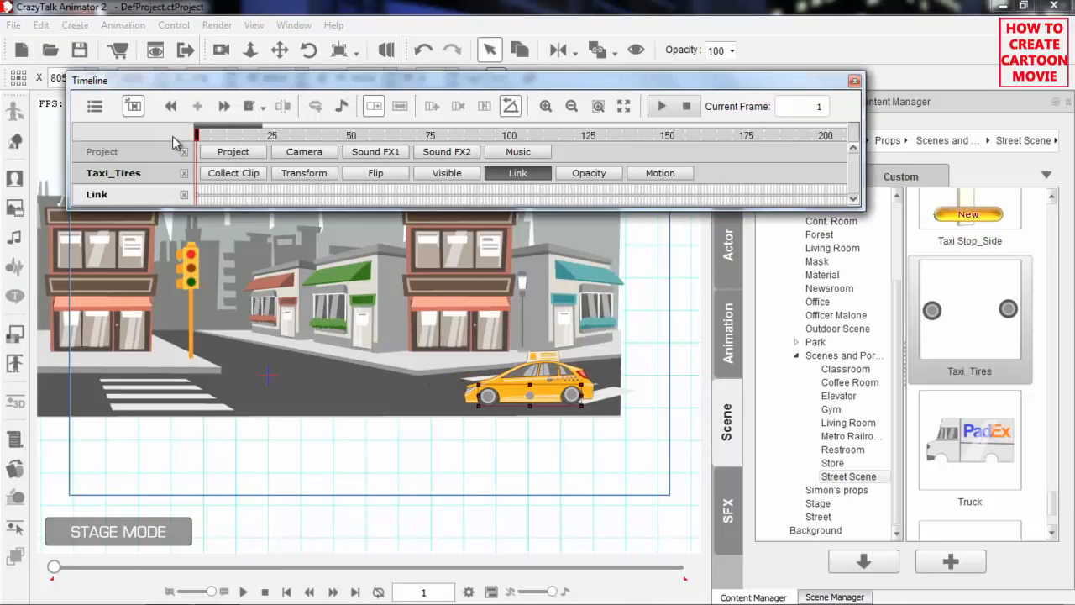
key(space)
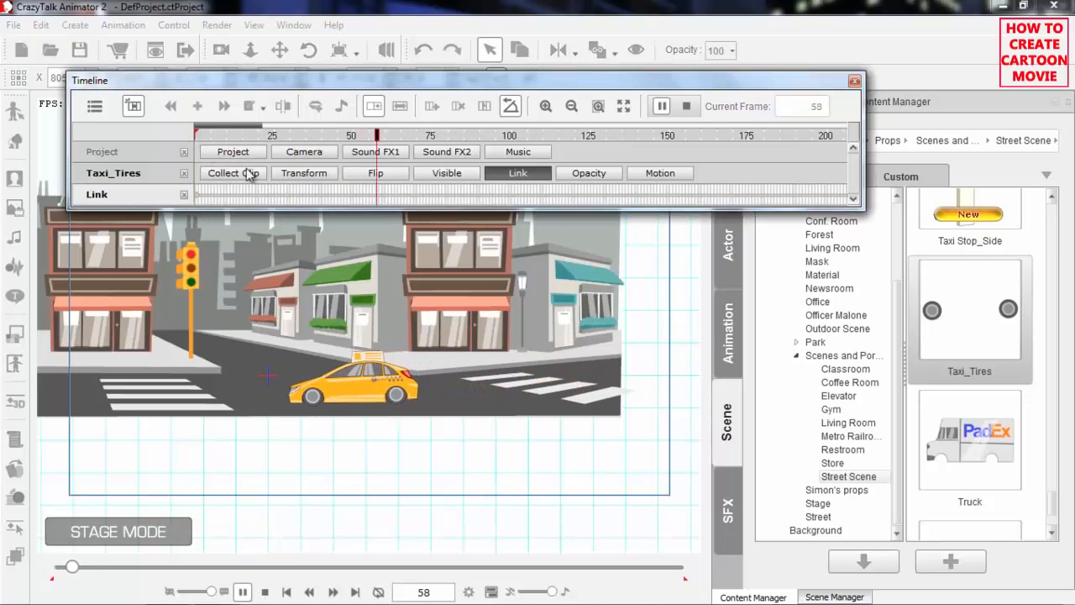
key(space)
Unlink the tires from the taxi body at frame 75
click(285, 137)
drag(285, 137, 431, 136)
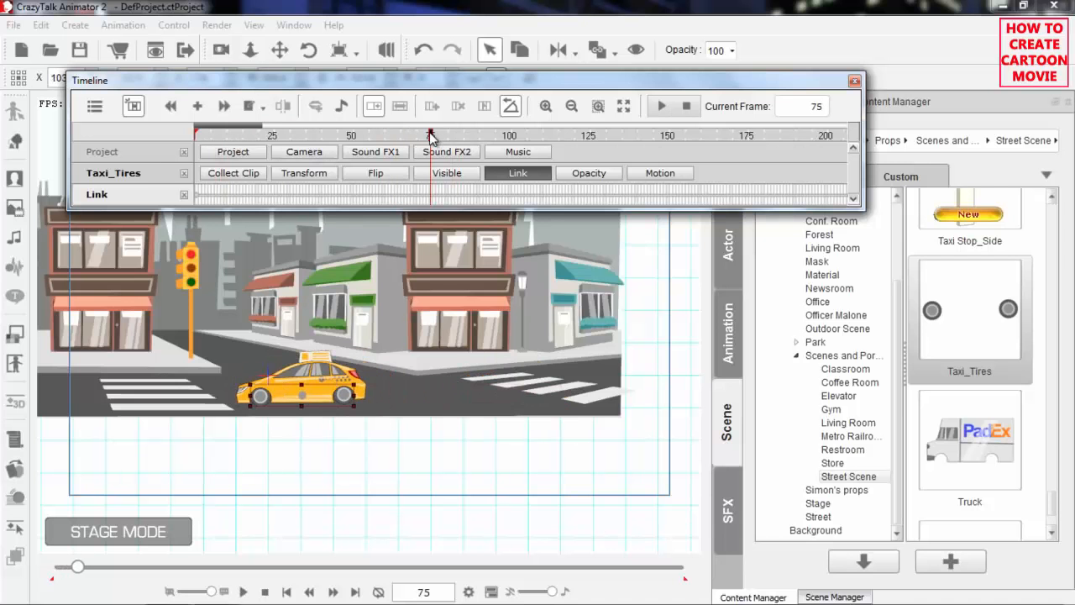
click(615, 54)
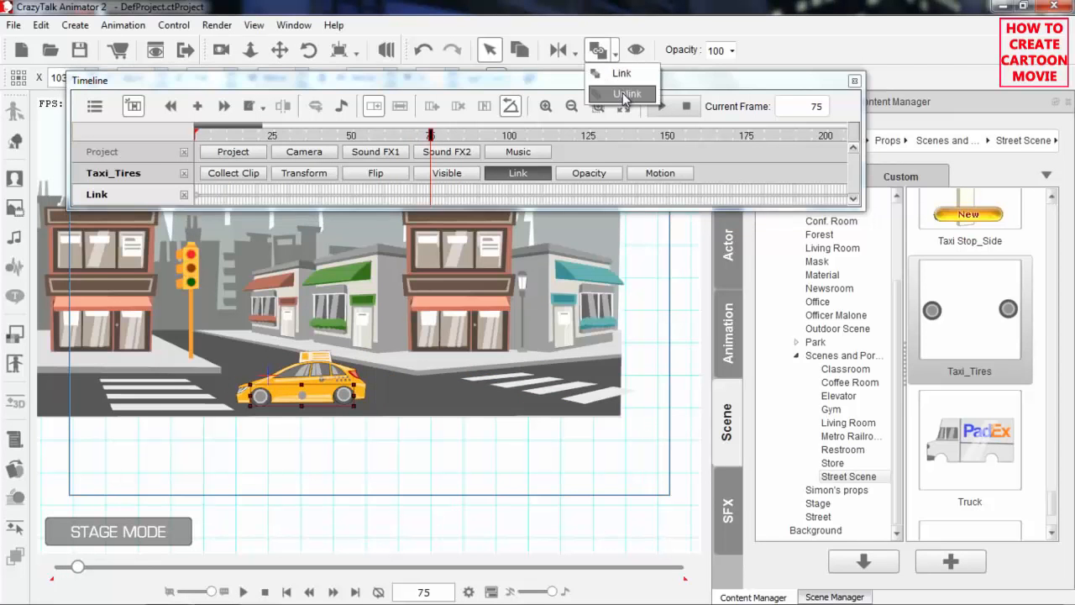
click(622, 93)
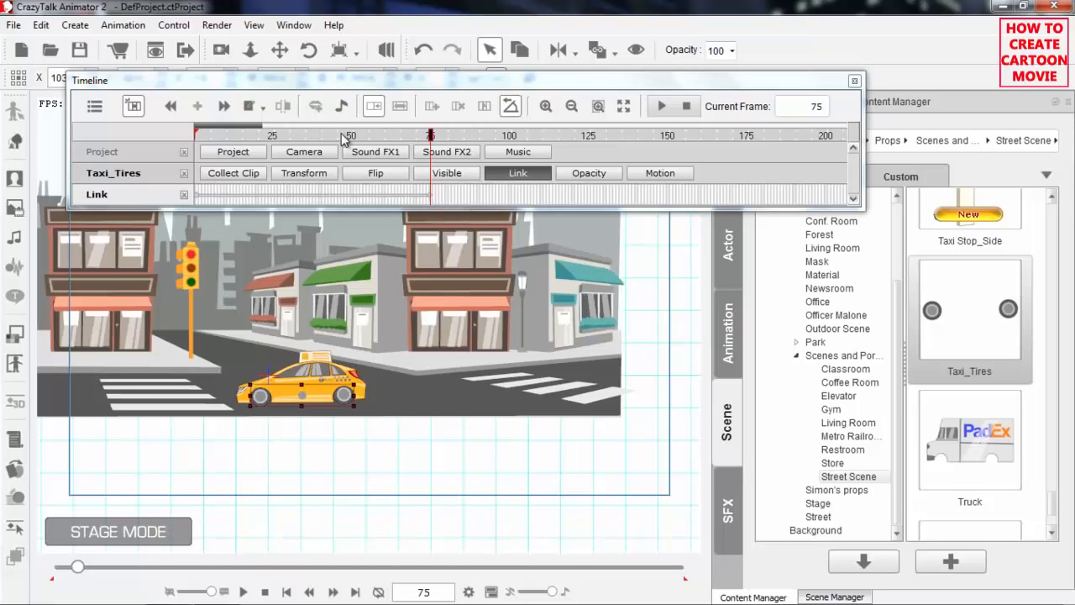
Play the animation past frame 75, scrub back toward the start and undo the unlinking of the tires
key(space)
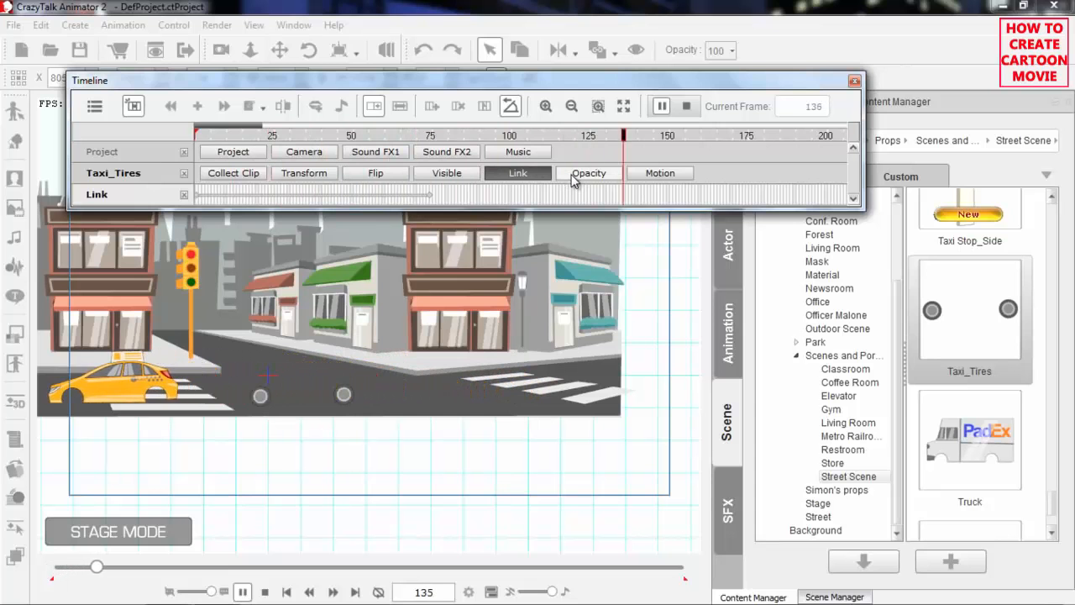
key(space)
click(414, 136)
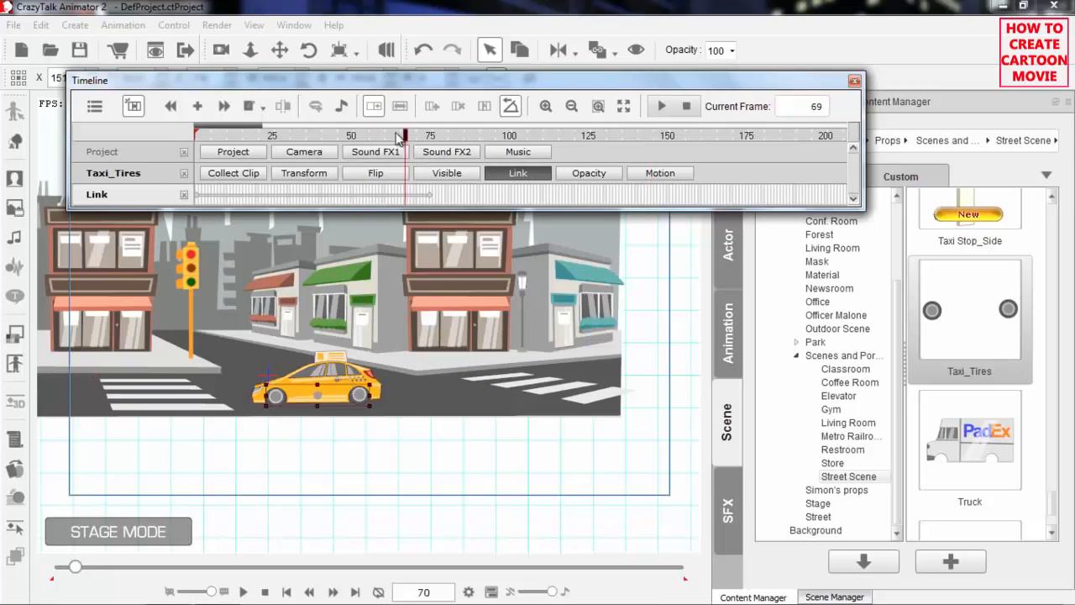
drag(416, 135, 265, 135)
key(ctrl+z)
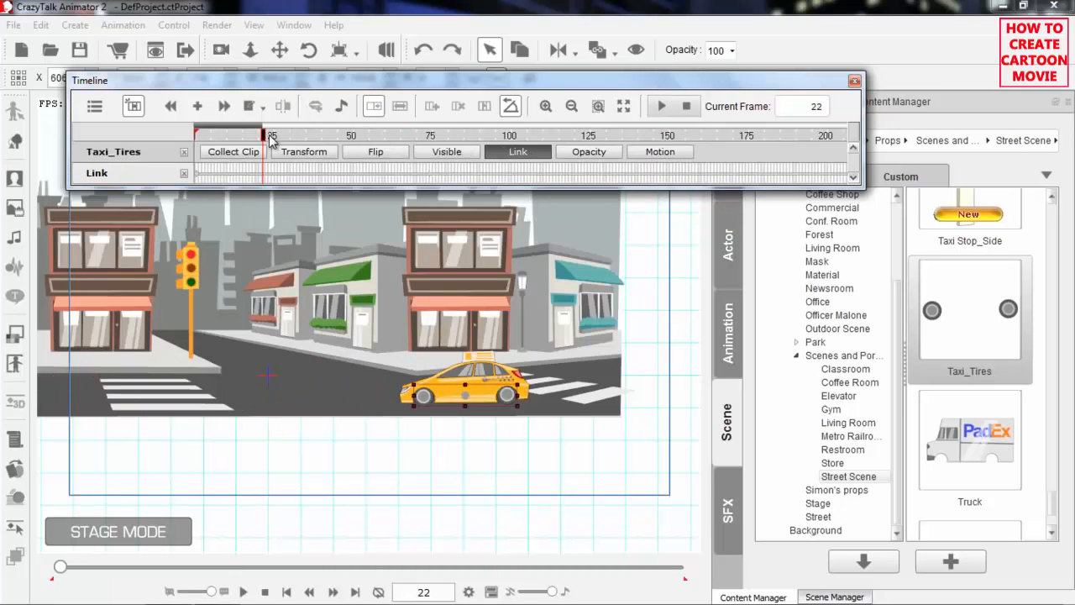
Replay the taxi's drive from frame 1 with the tires linked again
drag(233, 139, 191, 139)
key(space)
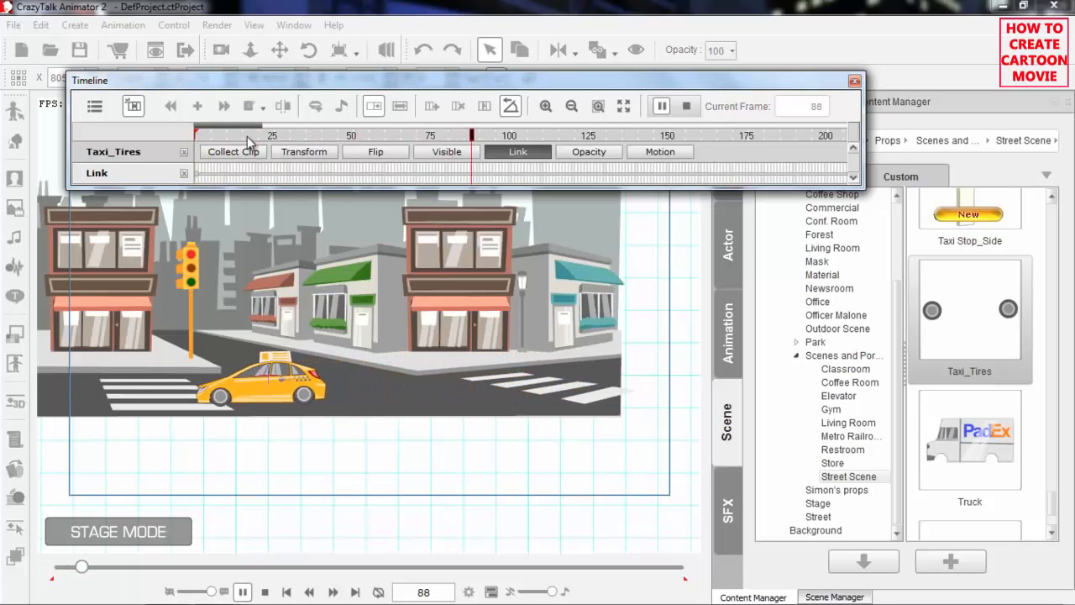
key(space)
Show the tires' Transform sub-track in place of the Link sub-track and adjust the timeline zoom
drag(259, 126, 368, 122)
click(321, 159)
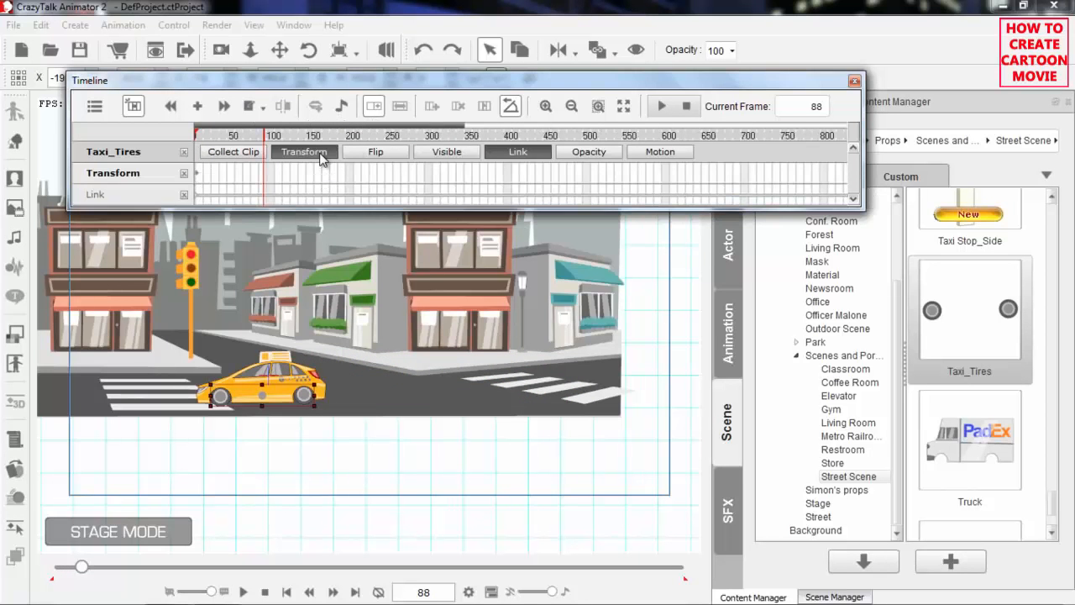
click(513, 156)
drag(461, 126, 328, 125)
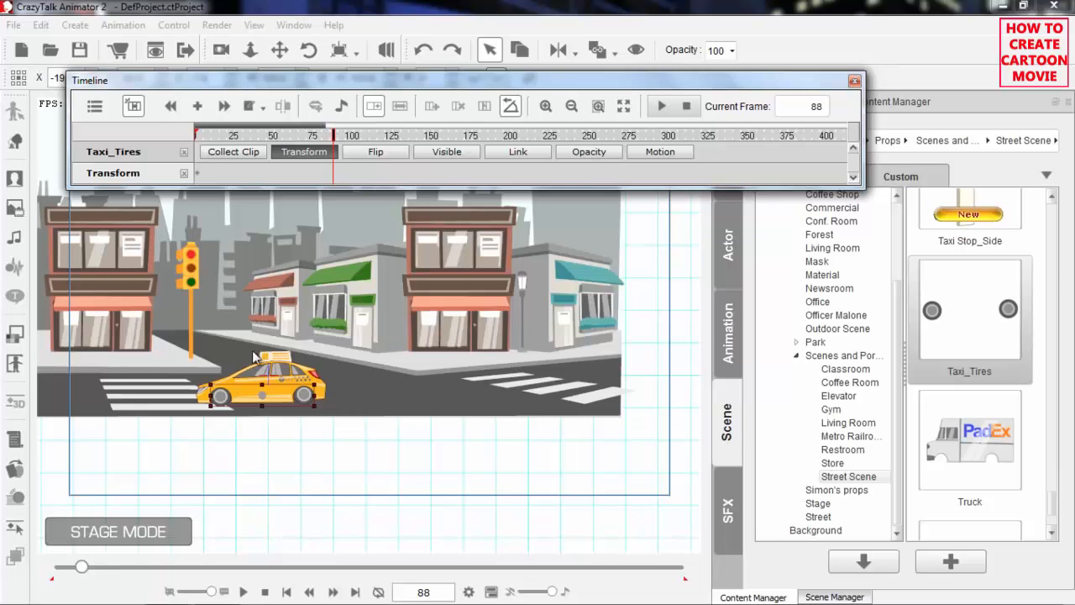
Select the taxi body, show its Transform sub-track and zoom the timeline in on its keyframes
click(269, 374)
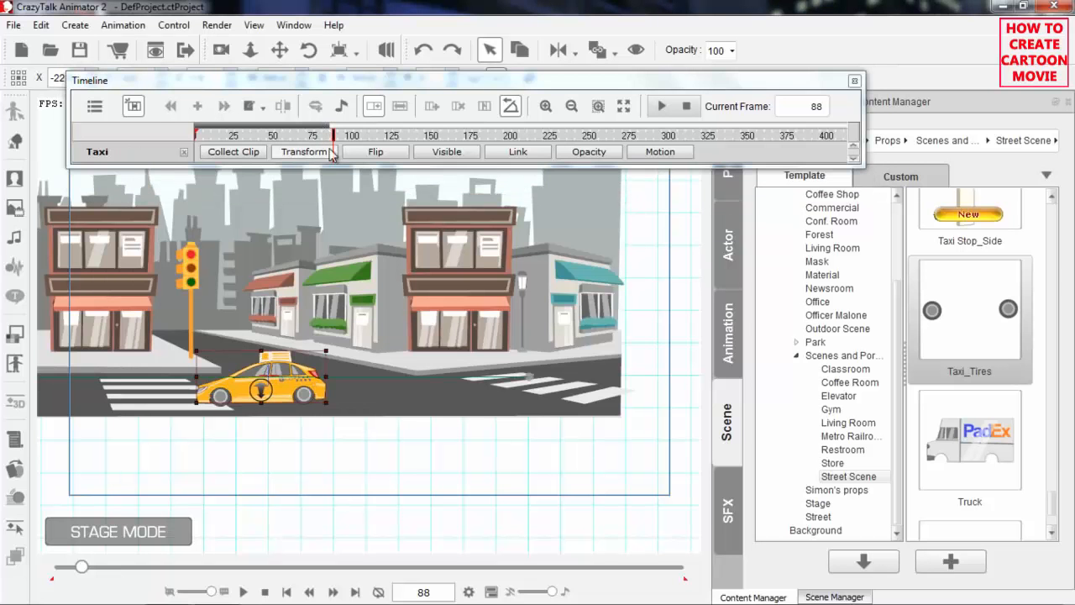
click(298, 151)
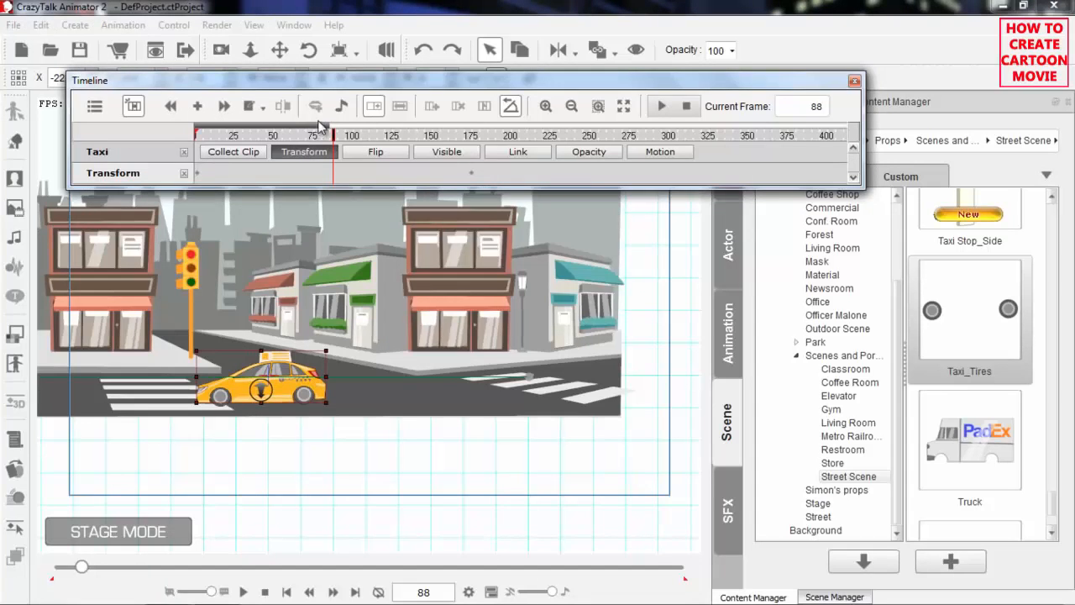
drag(328, 126, 274, 122)
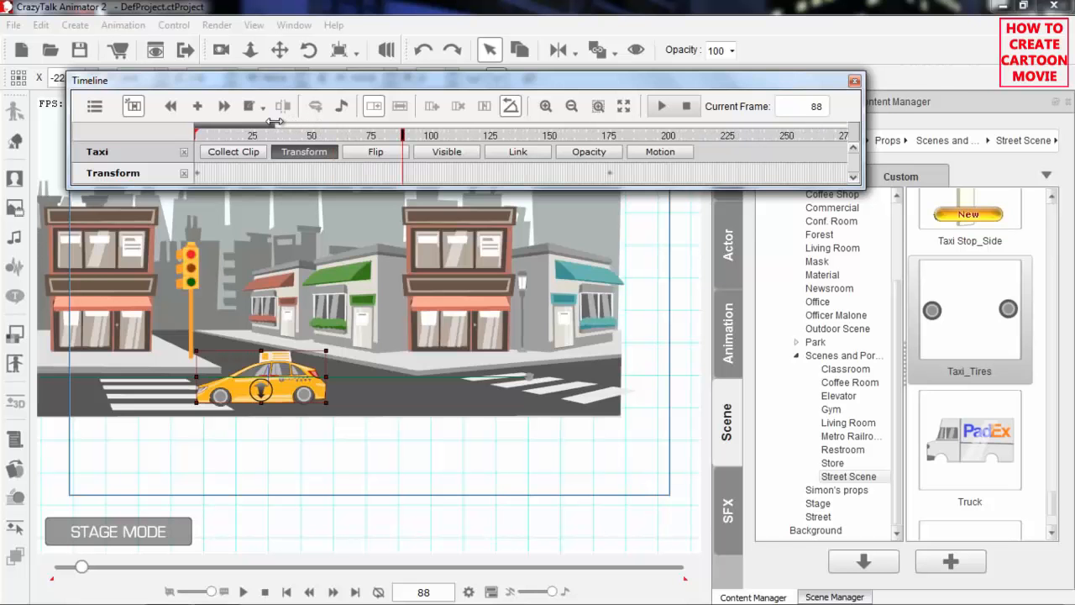
Move the taxi's end Transform keyframe to about frame 100 and play the drive from frame 1
key(space)
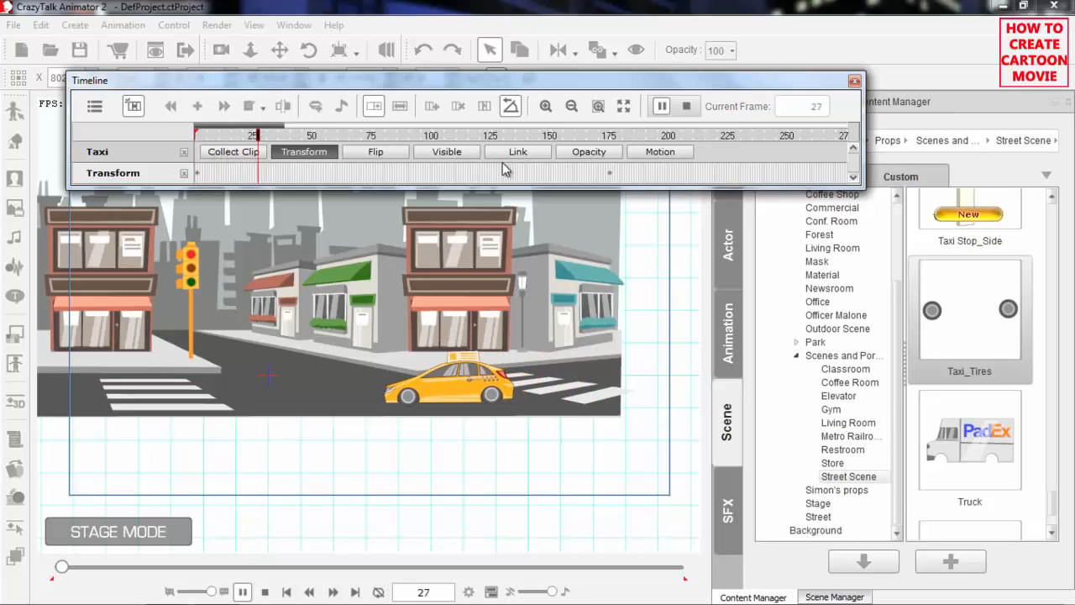
click(611, 176)
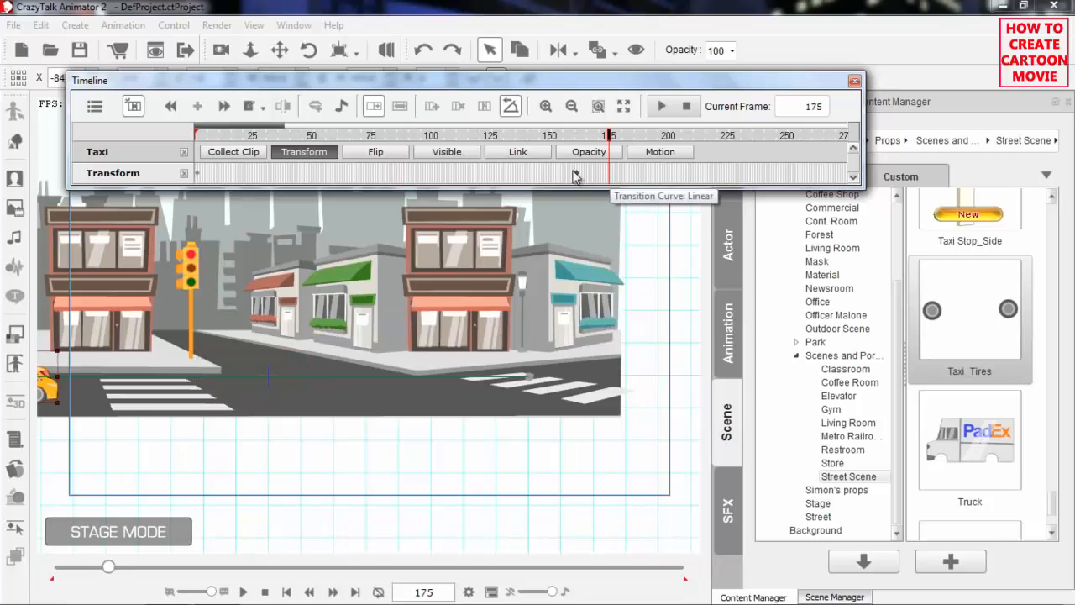
drag(432, 136, 193, 138)
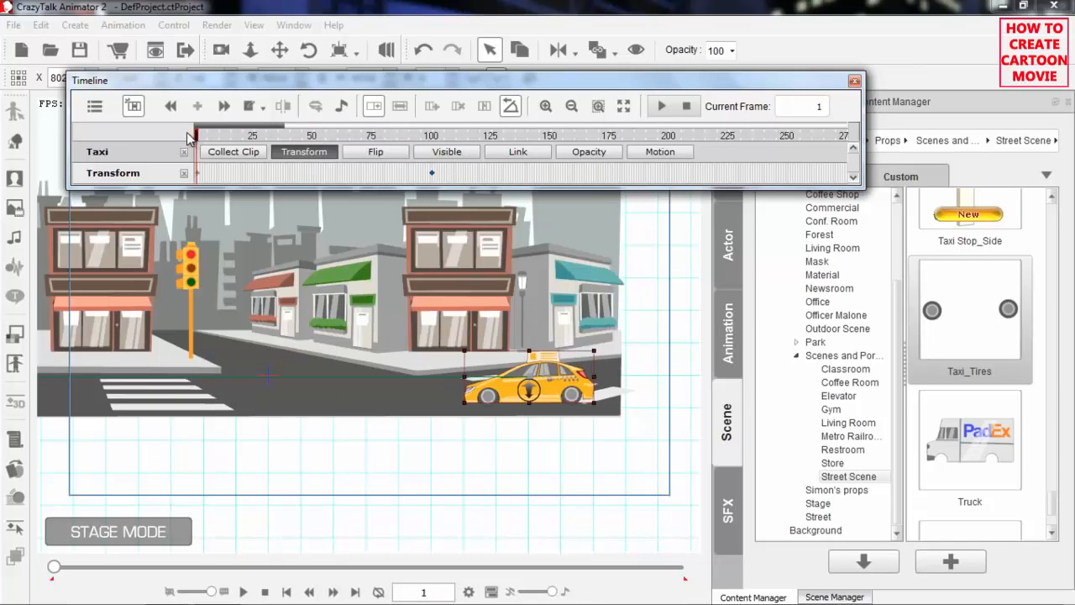
key(space)
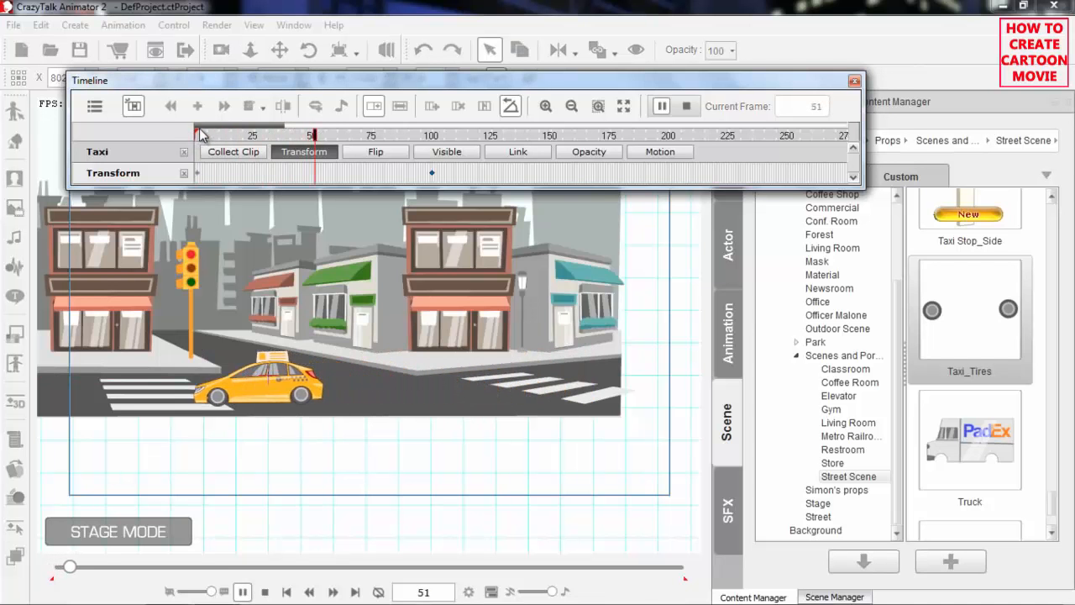
key(space)
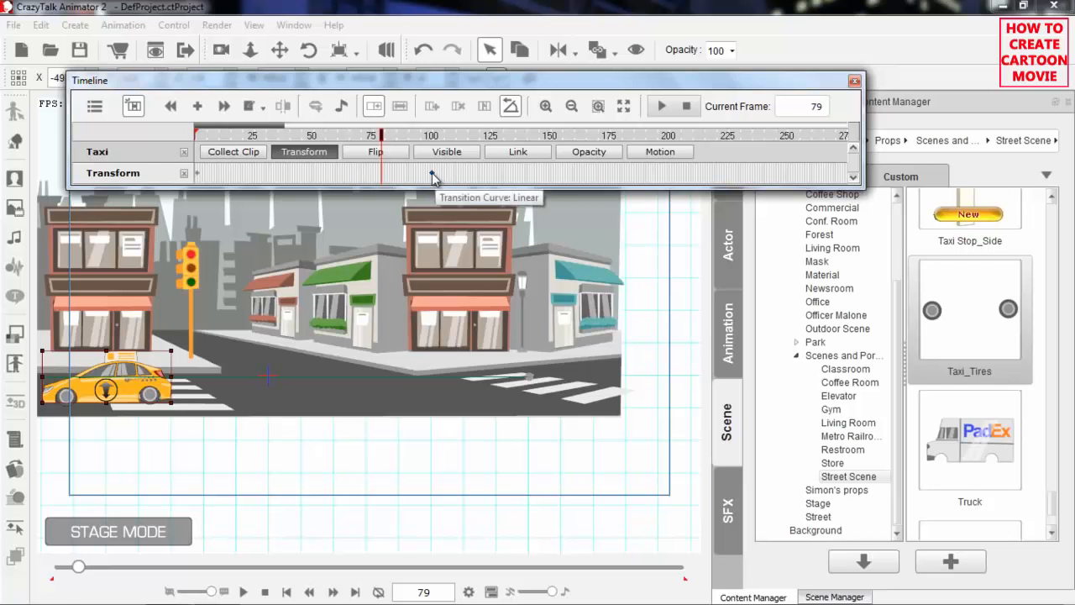
Move the taxi's end Transform keyframe to about frame 50 and play the drive from frame 1
drag(434, 177, 313, 174)
drag(283, 138, 187, 135)
key(space)
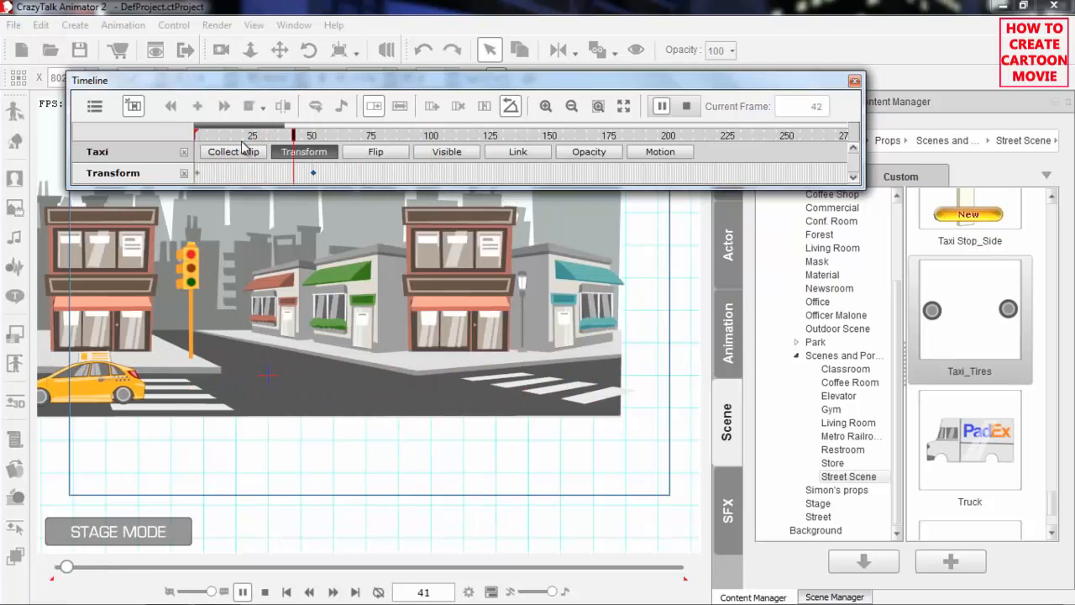
key(space)
Move the taxi's end Transform keyframe to about frame 225 and play the slower drive from frame 1
drag(314, 174, 725, 180)
drag(441, 134, 149, 141)
key(space)
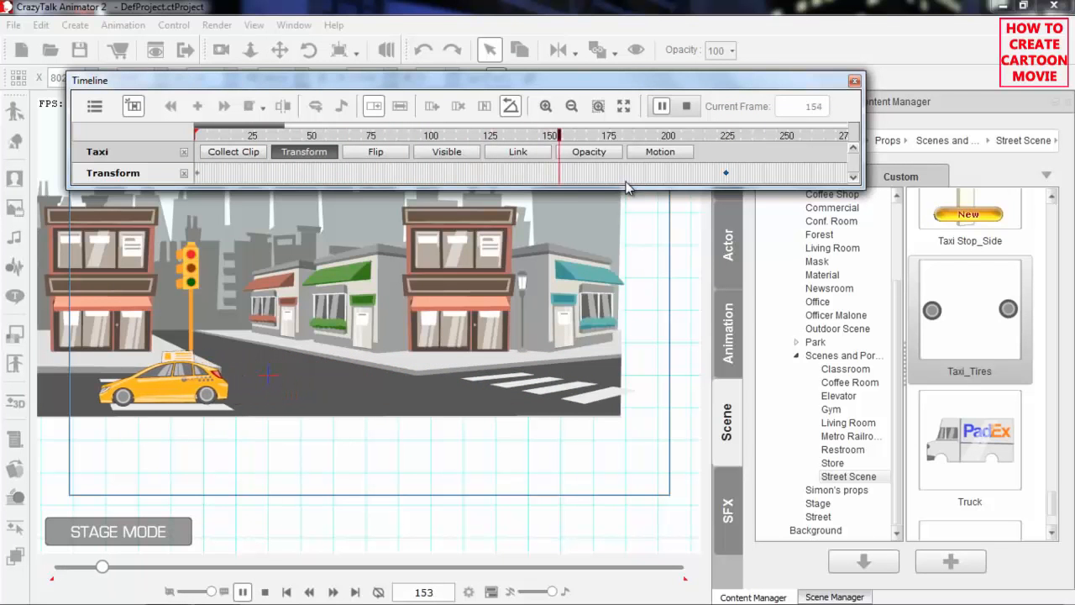
key(space)
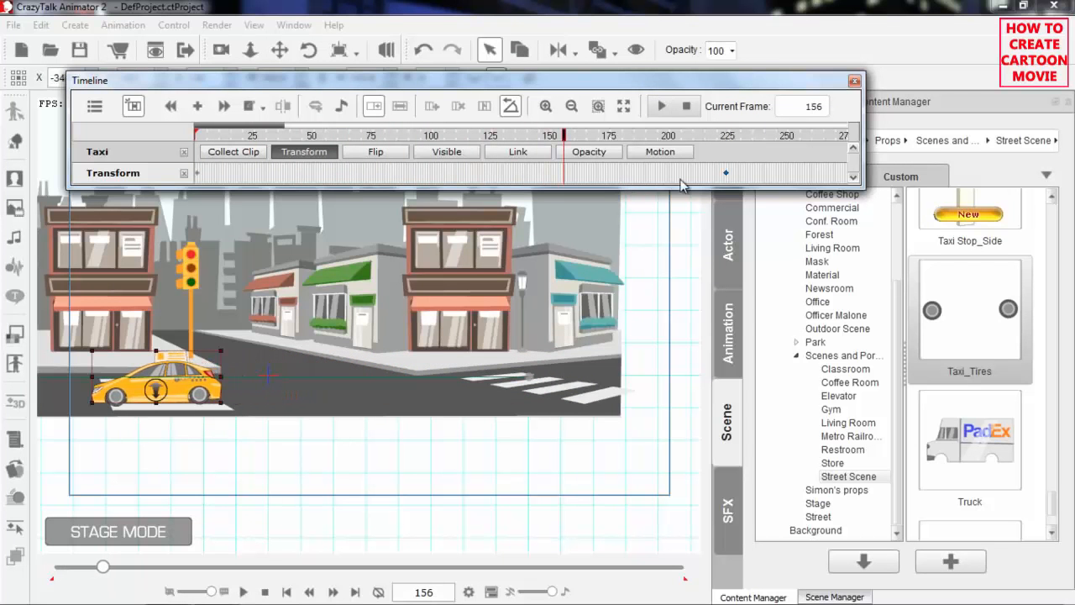
Move the taxi's end Transform keyframe to about frame 175 and play the drive from frame 1
click(727, 175)
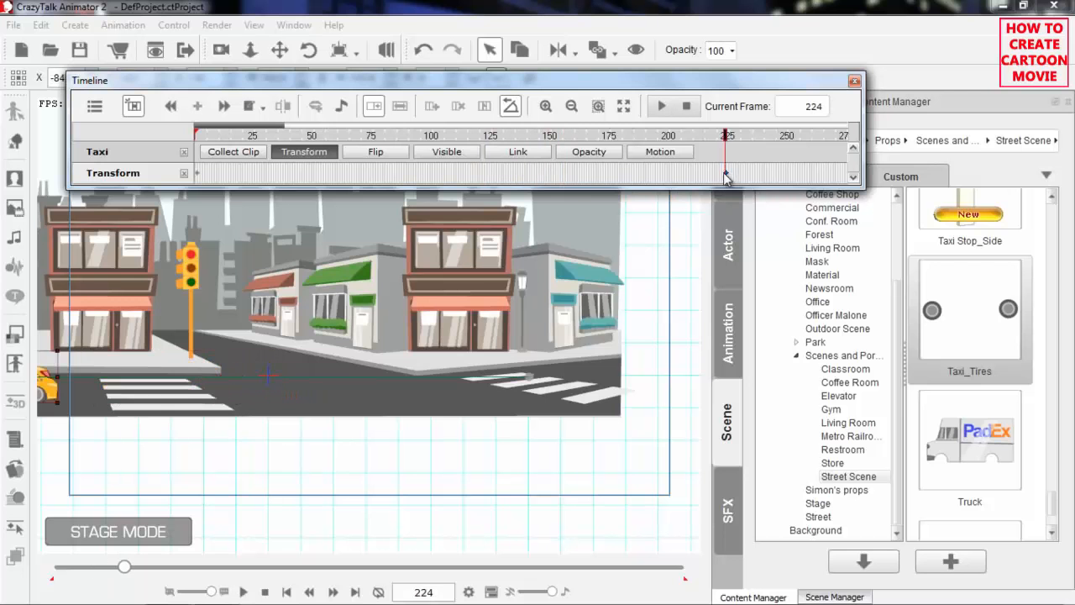
click(609, 174)
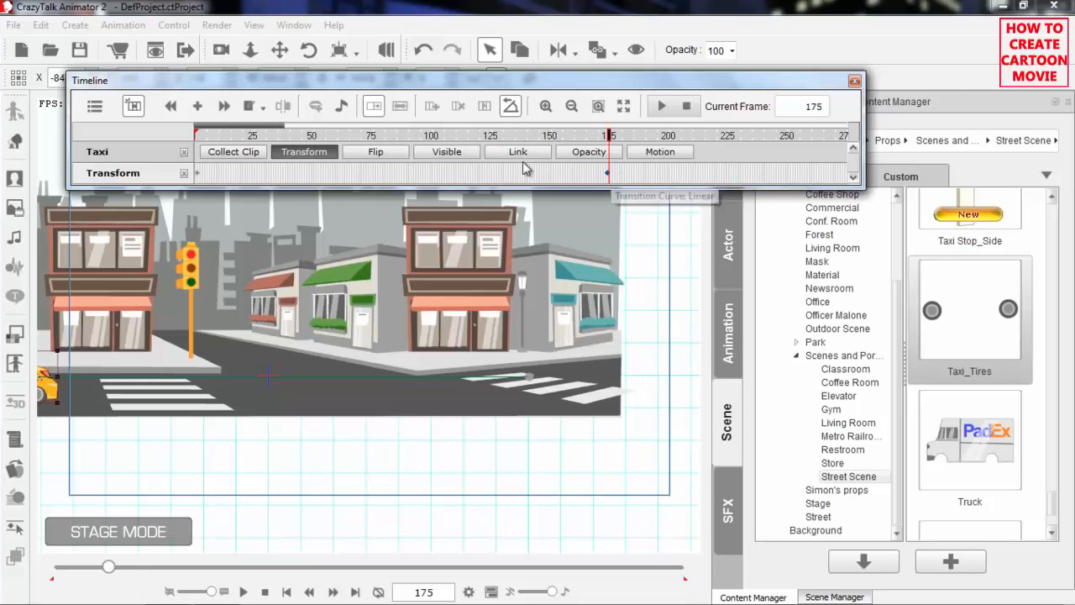
drag(379, 136, 236, 139)
key(space)
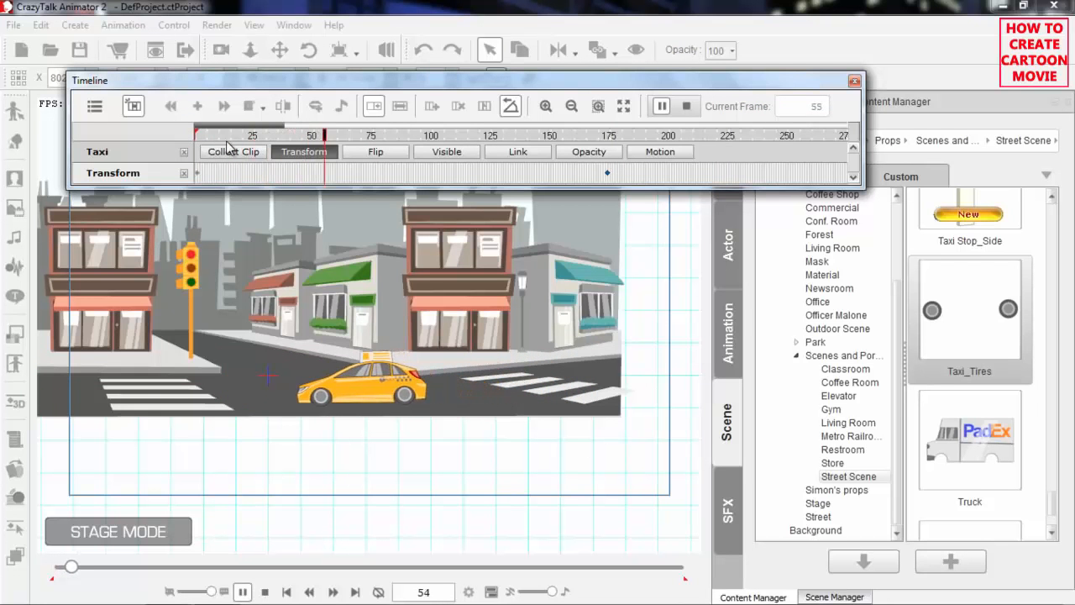
key(space)
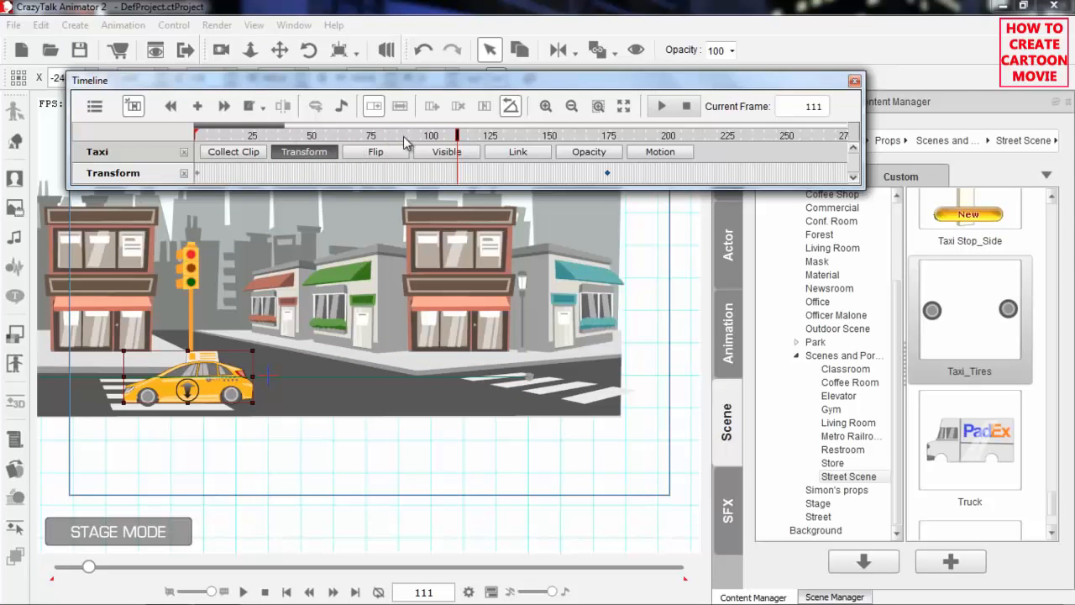
Scale the taxi up to nearly twice its size at frame 100 and play back the size change
click(431, 136)
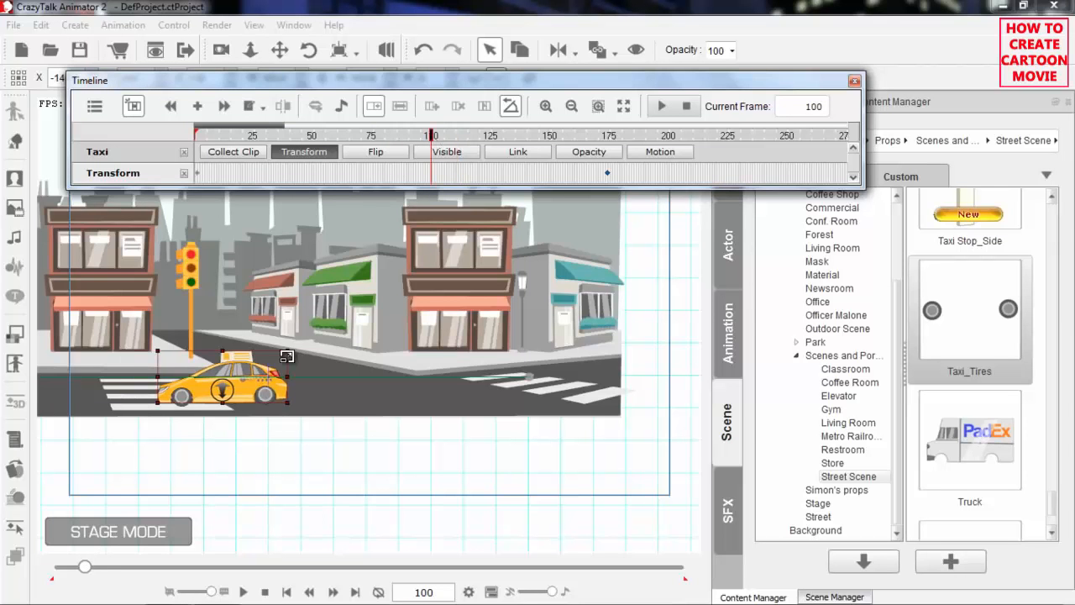
drag(287, 351, 336, 315)
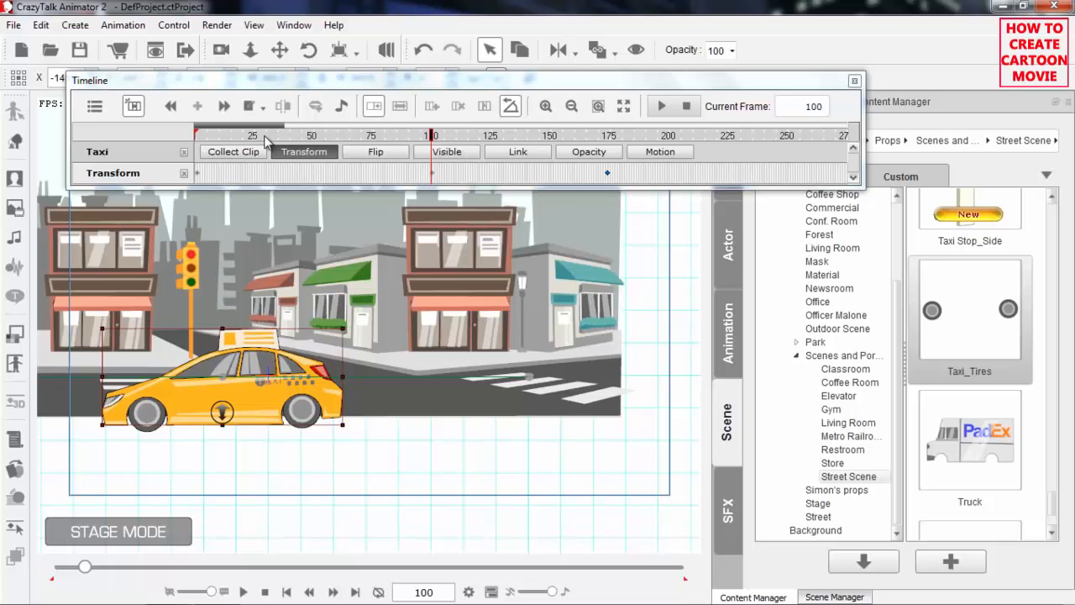
drag(265, 139, 195, 143)
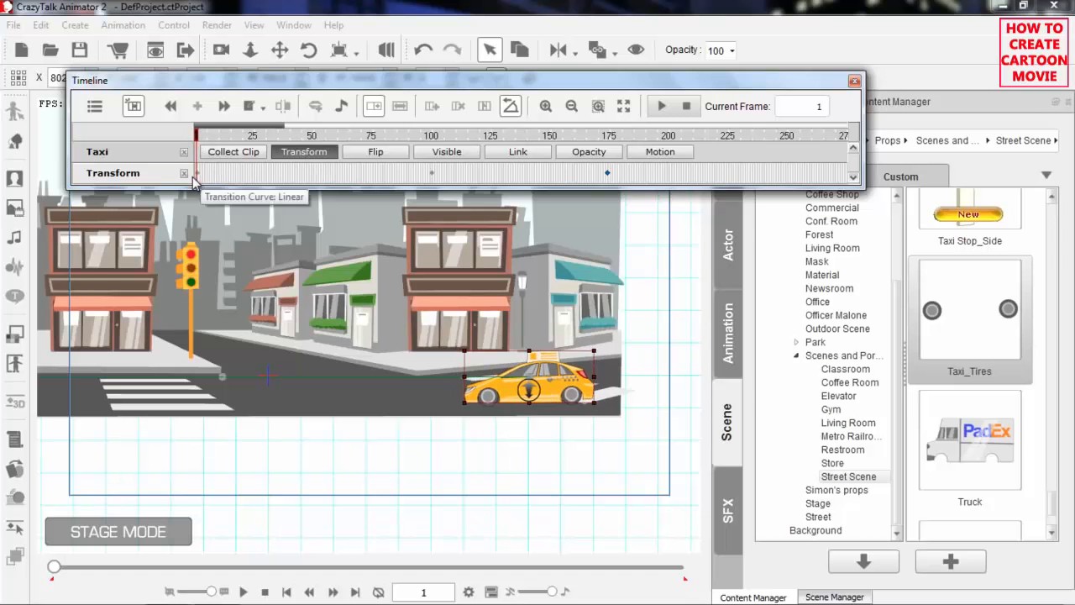
click(609, 138)
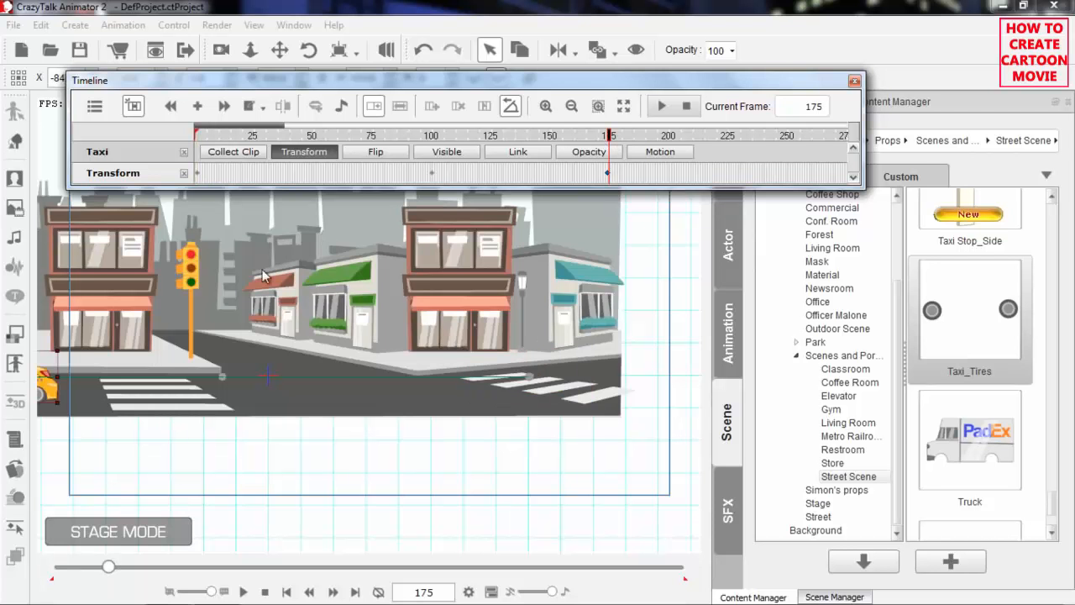
drag(250, 420, 336, 425)
click(431, 137)
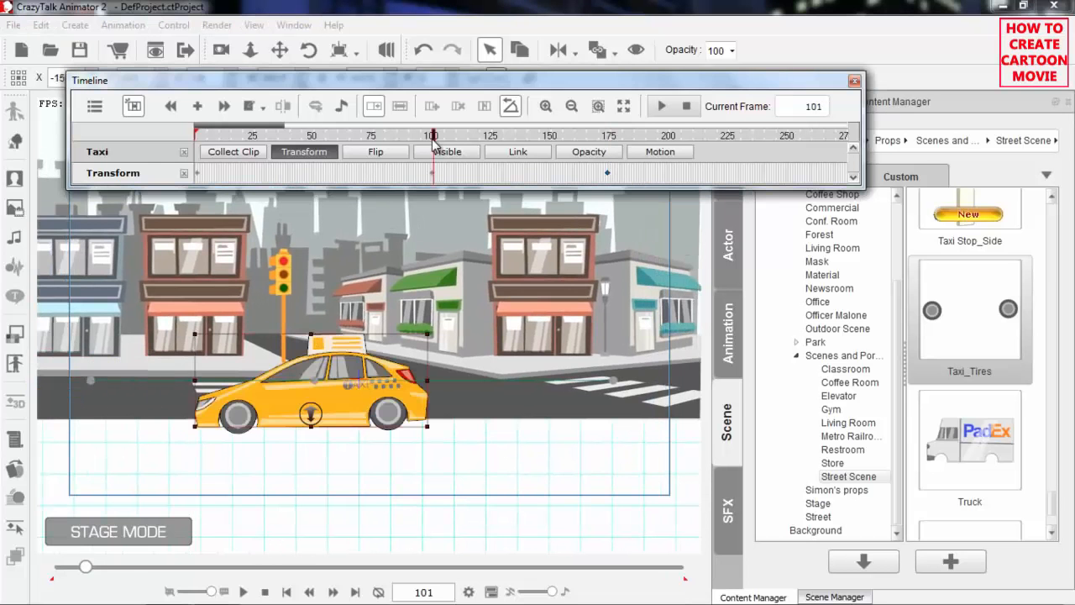
key(space)
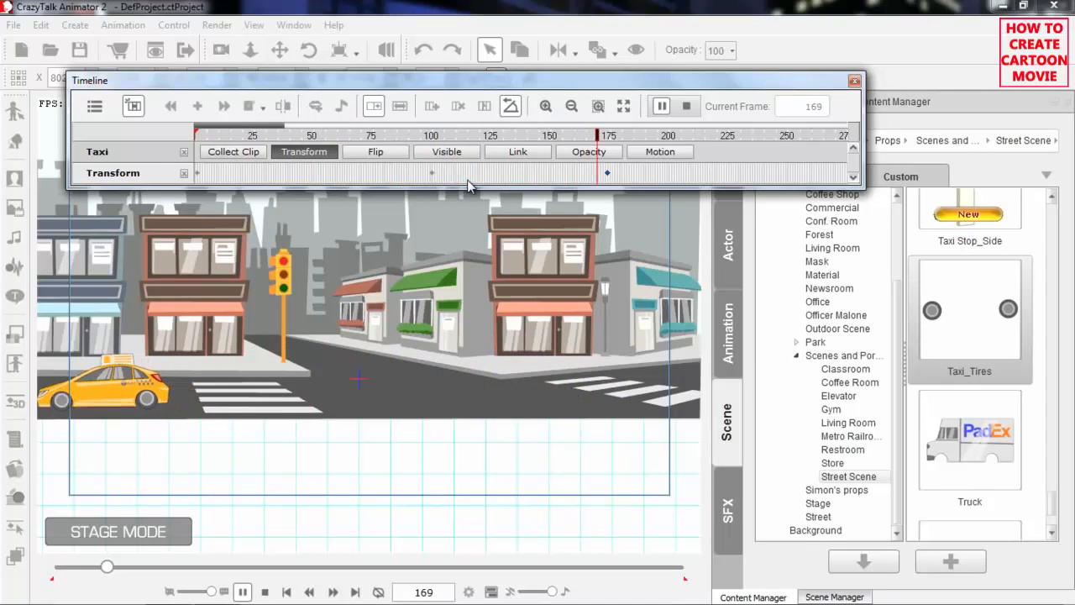
key(space)
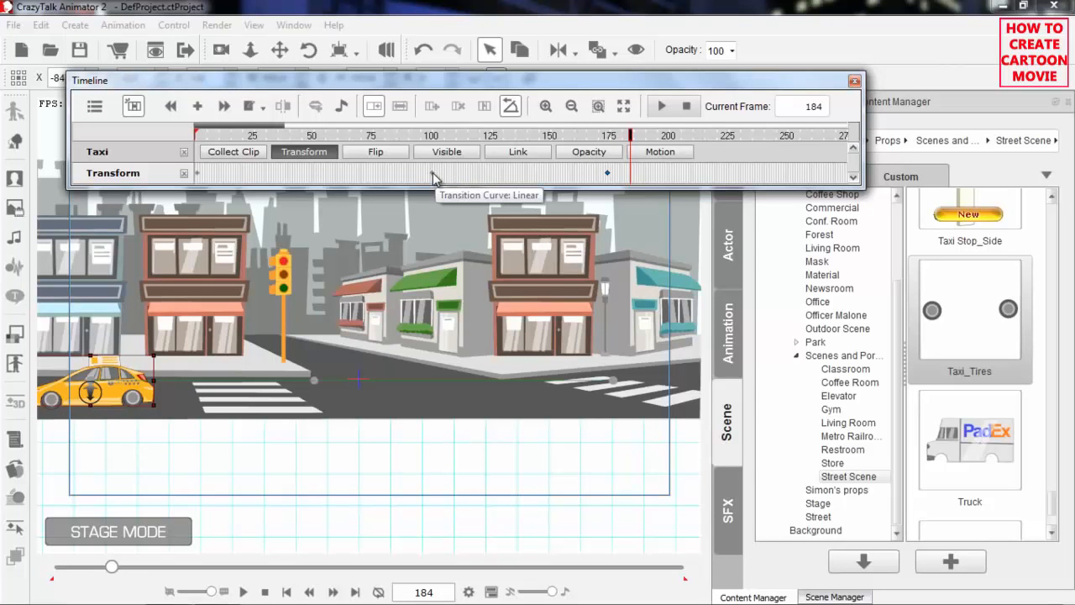
Delete the taxi's middle Transform keyframe at frame 100
click(432, 174)
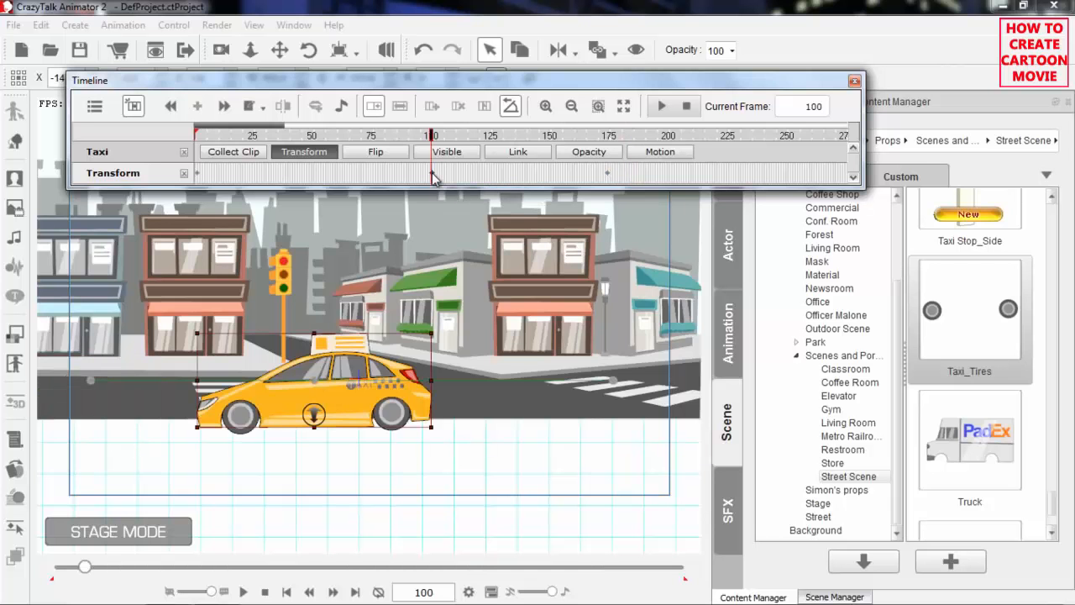
key(Delete)
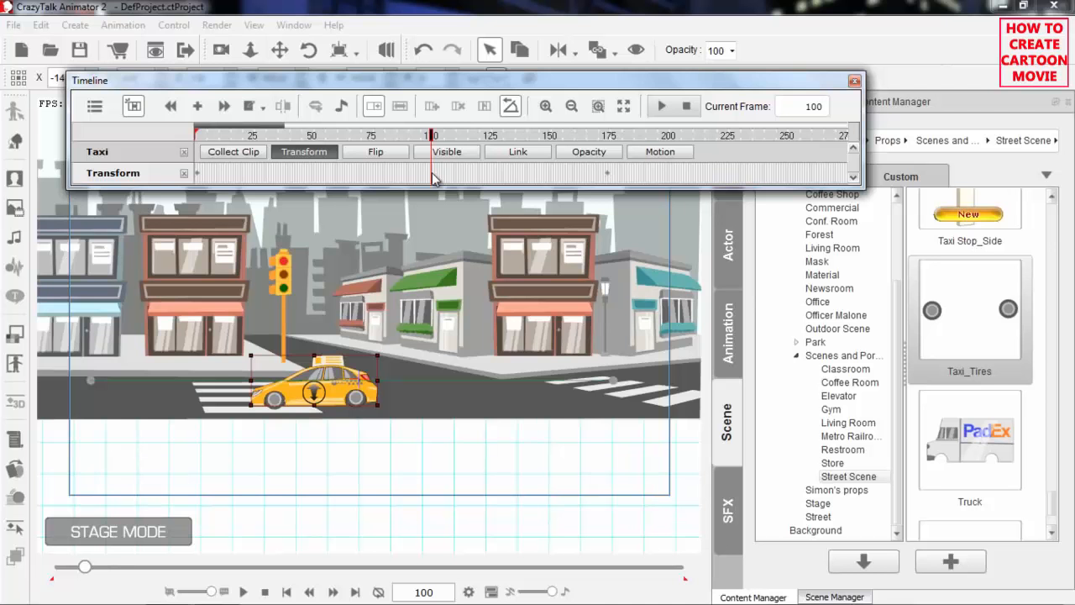
Return to frame 1, then jump to the taxi's next Transform keyframe and back to the previous one
drag(307, 133, 199, 133)
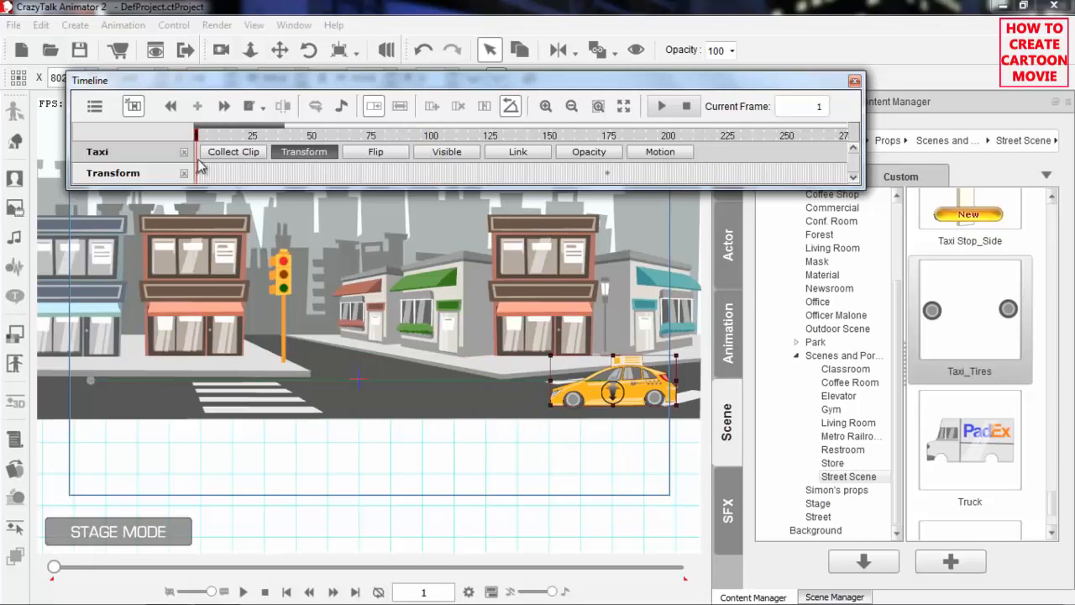
click(225, 106)
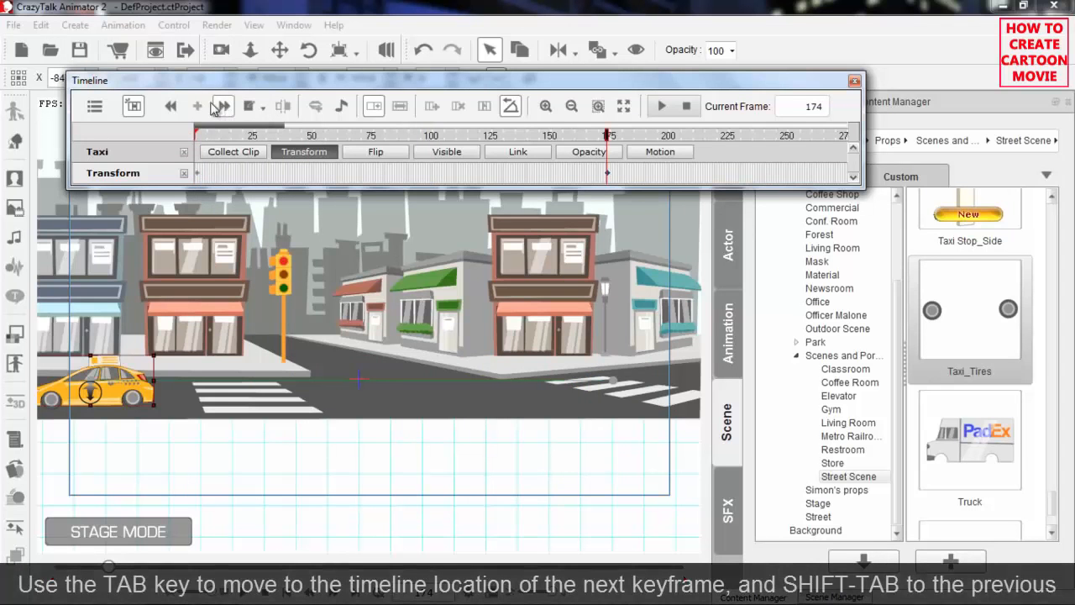
click(175, 109)
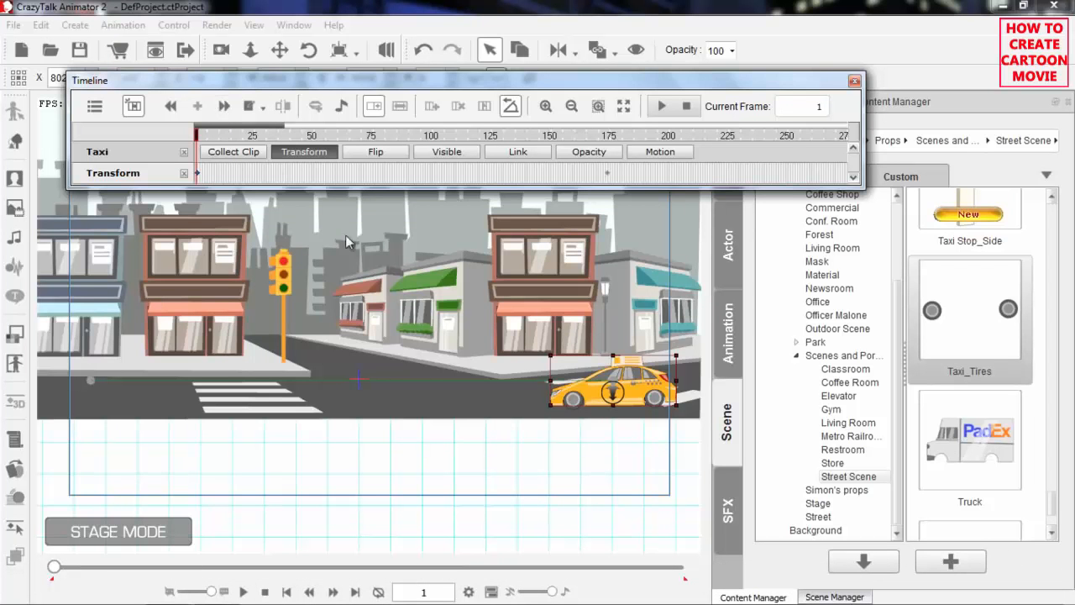
Close the Timeline and add the Sandra character template to the street near the shop with the red awning
click(854, 81)
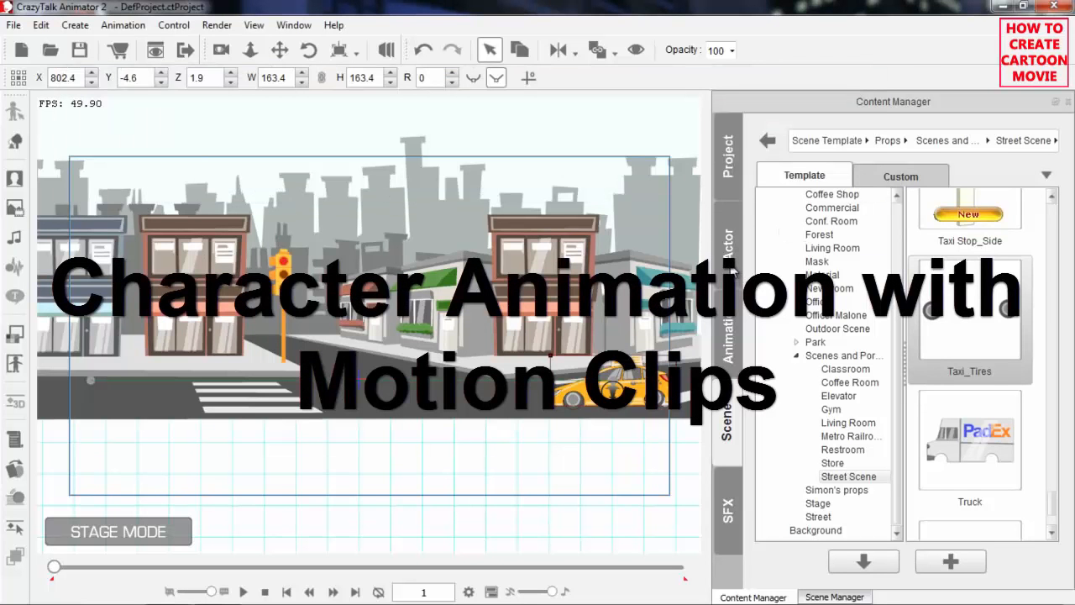
click(736, 276)
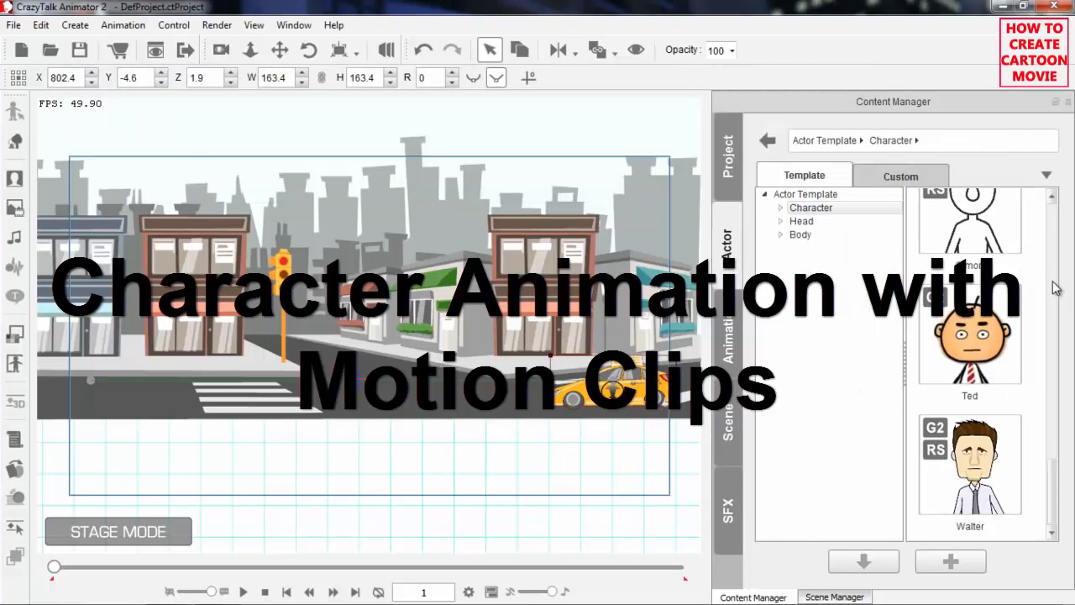
drag(1055, 473, 1067, 398)
drag(991, 420, 375, 326)
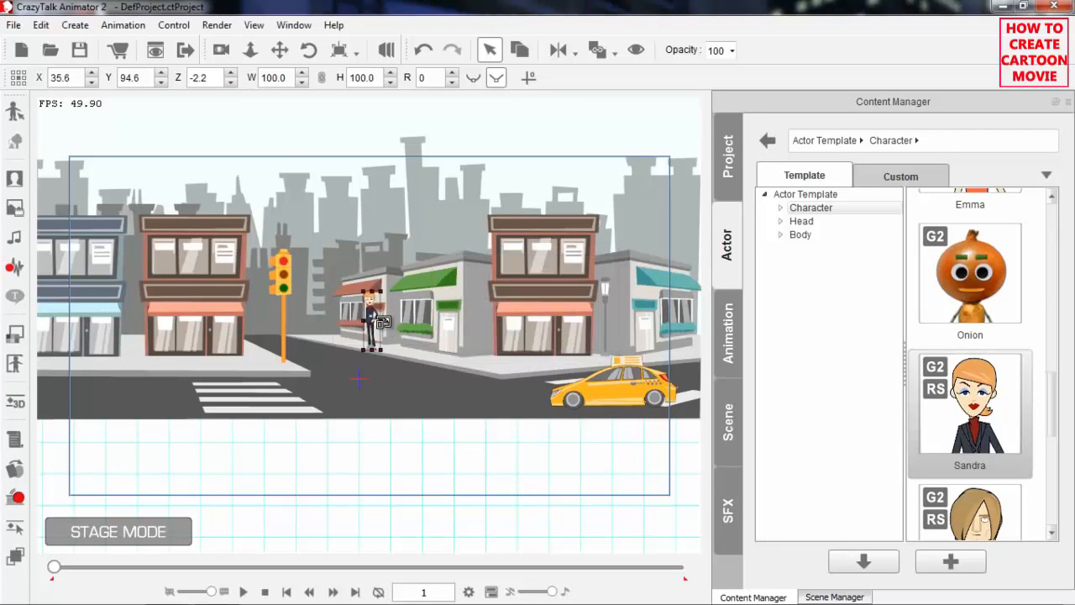
Position Sandra on the sidewalk in front of the red-awning shop at about X 45.6, Y 103.4
scroll(386, 327, up, 5)
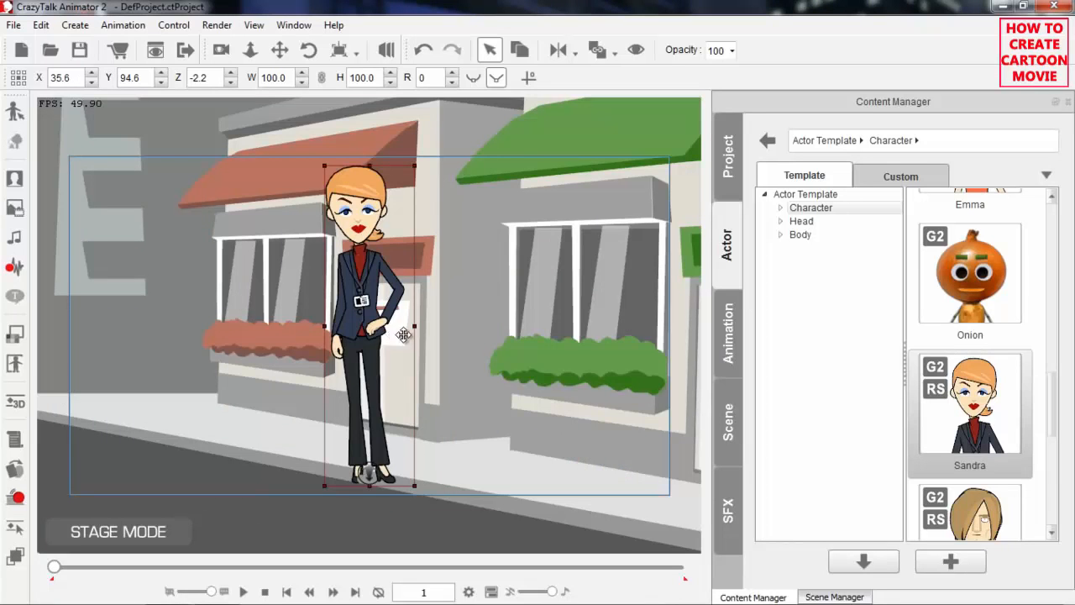
drag(540, 340, 519, 465)
drag(504, 394, 476, 394)
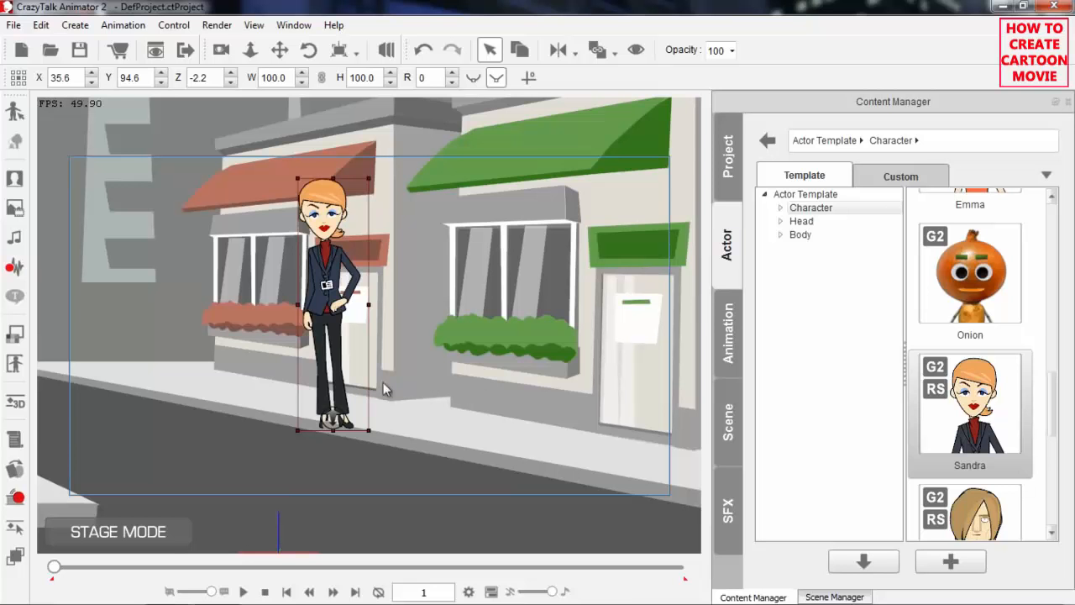
drag(337, 354, 348, 343)
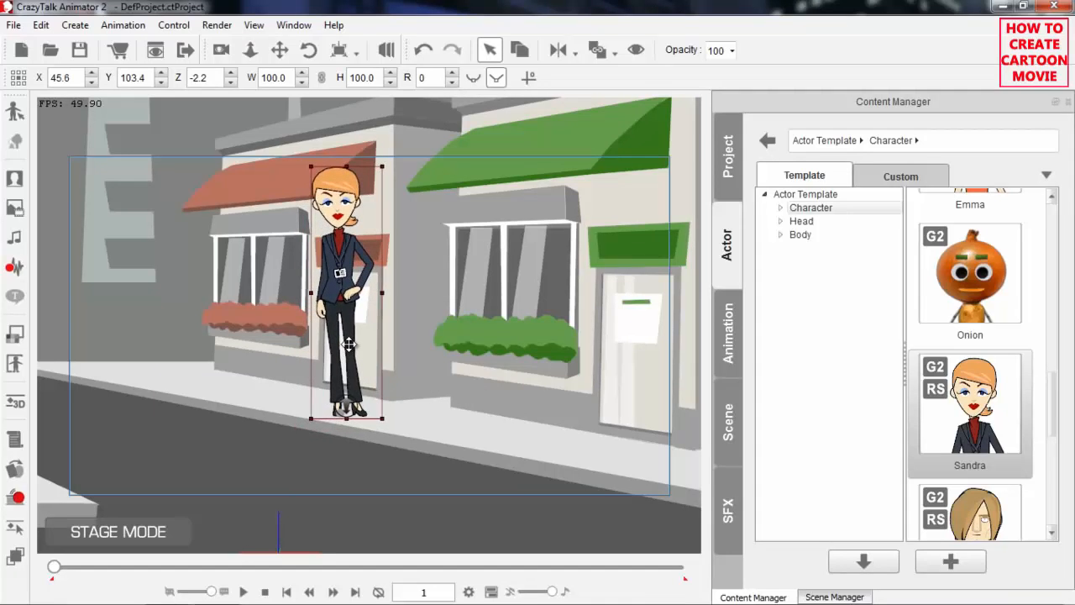
Apply the Move_Walk_Female_Officer_0 motion from the 2D 01_Move animation templates to Sandra
click(731, 336)
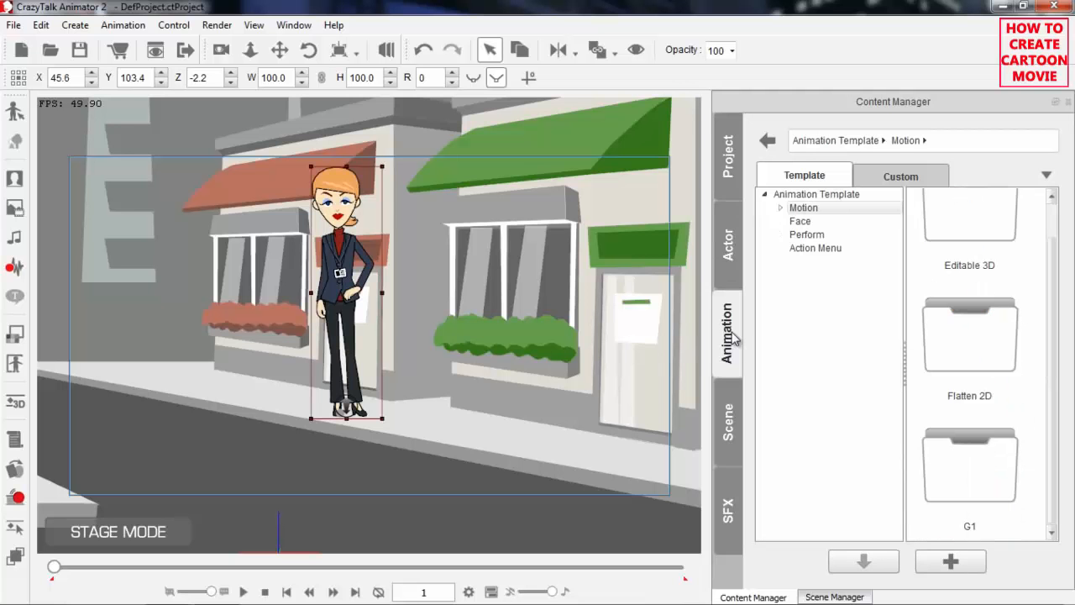
click(782, 209)
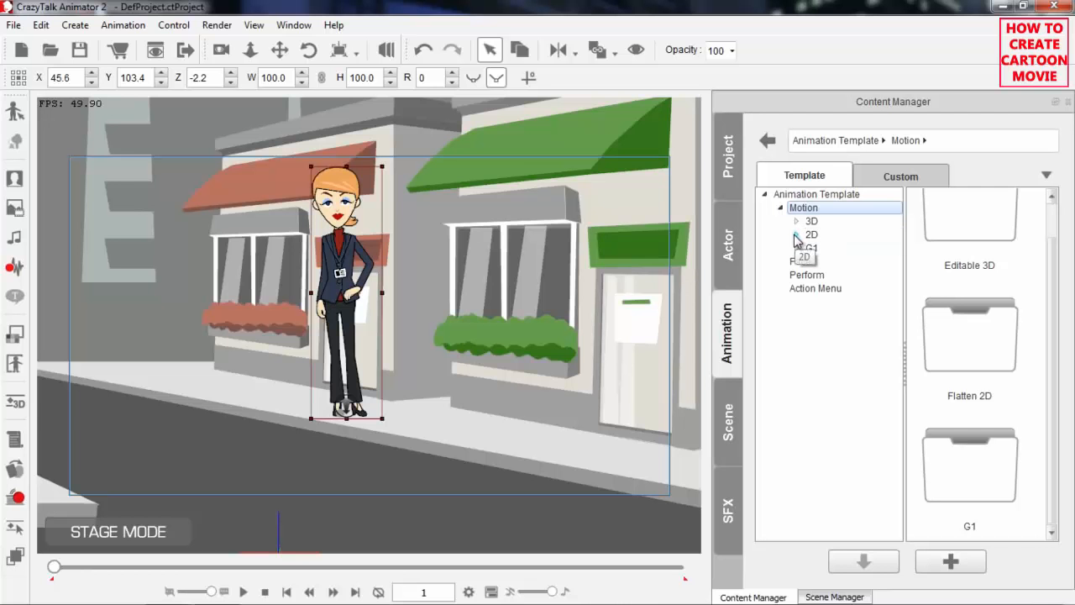
click(796, 236)
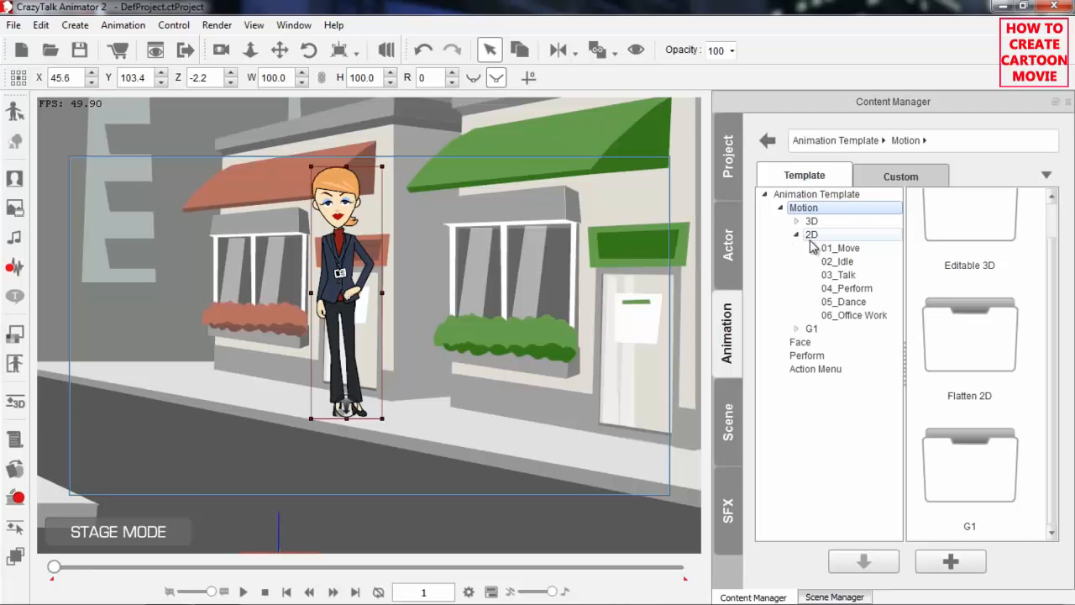
click(838, 252)
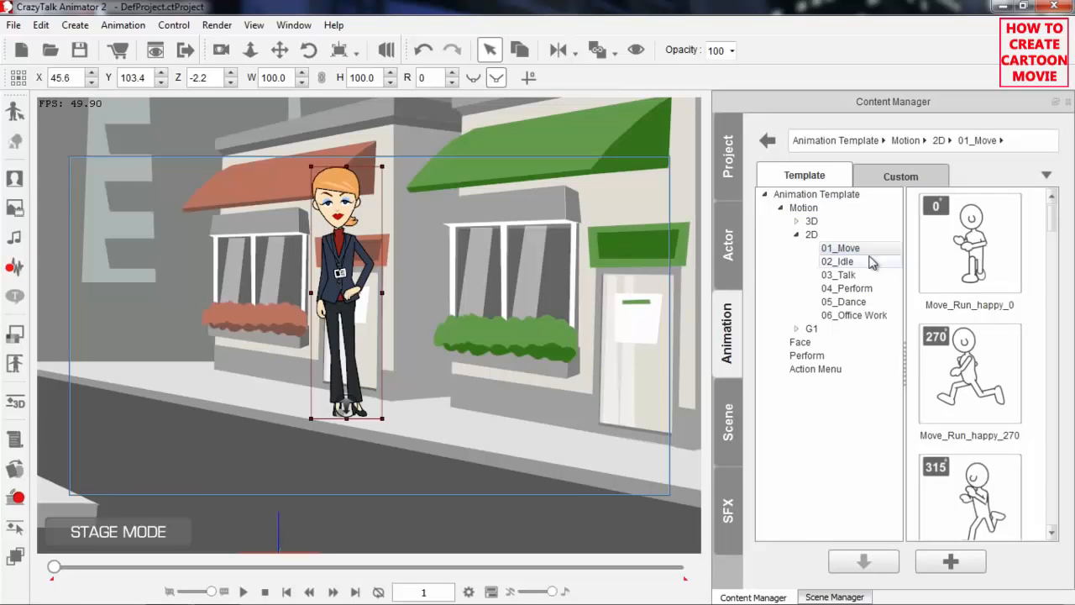
drag(1052, 229, 1051, 337)
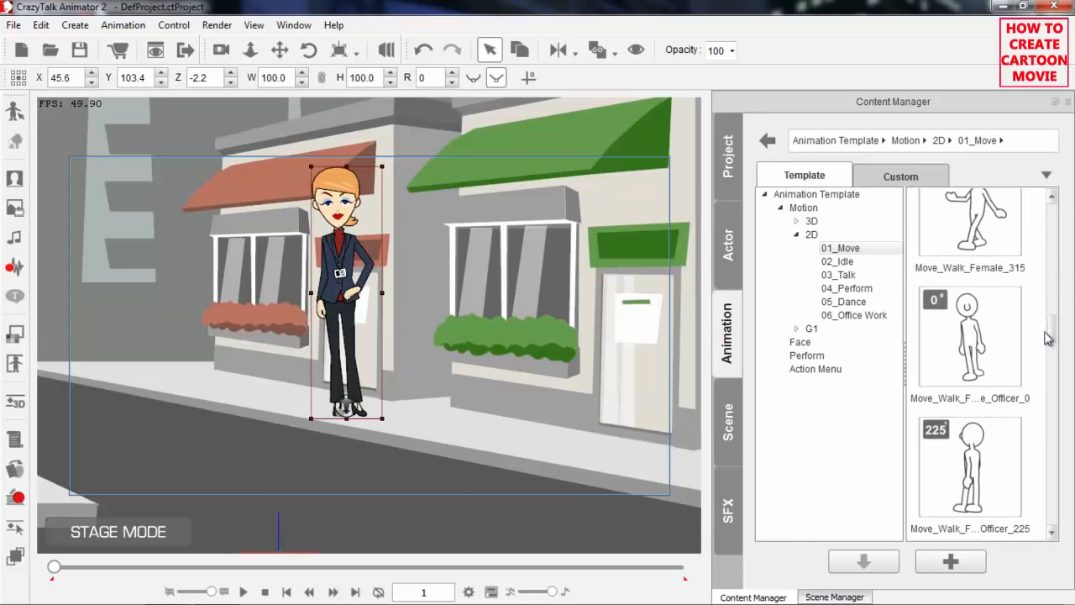
double_click(968, 336)
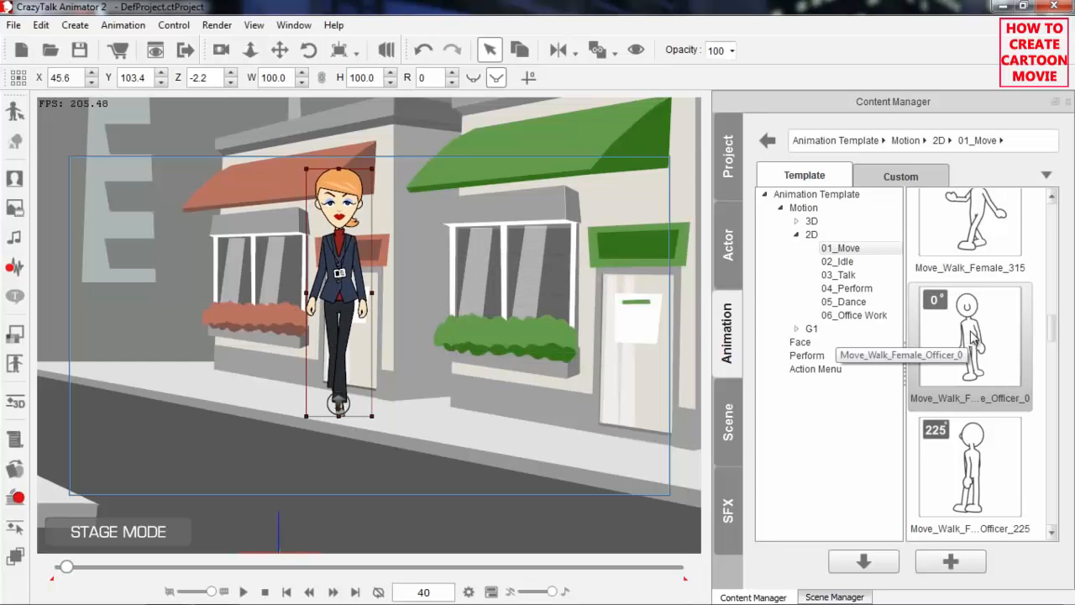
Open the Timeline, show Sandra's 3D Motion sub-tracks and go back to frame 1
key(F3)
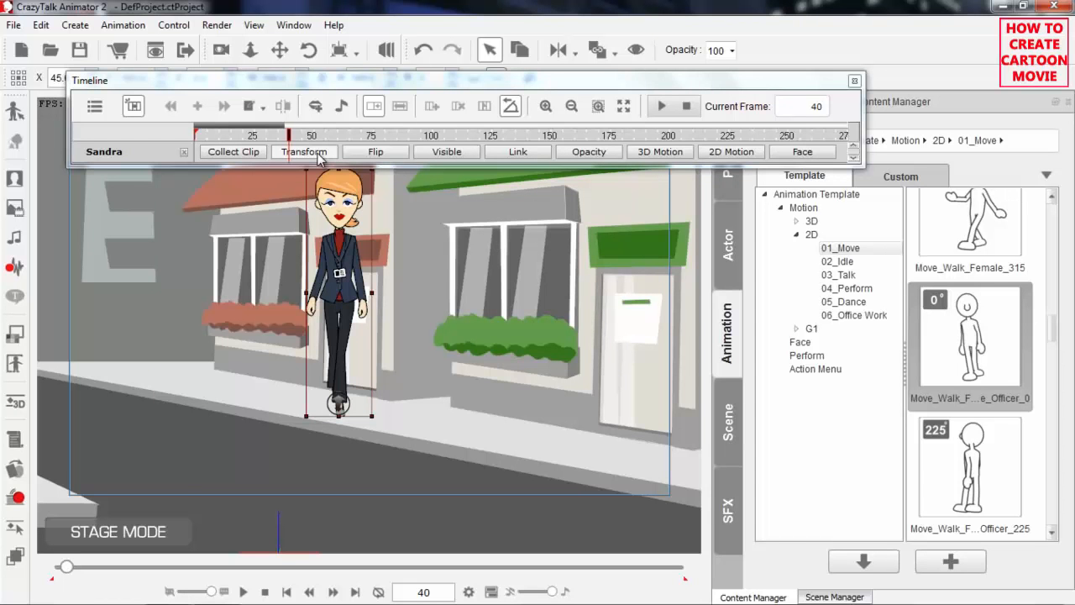
click(678, 155)
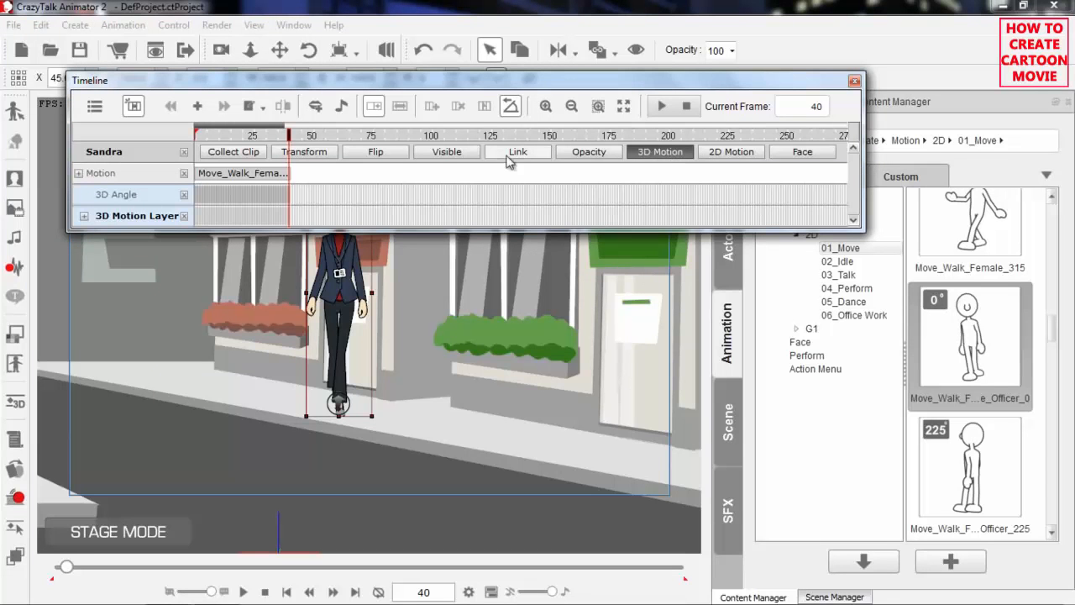
drag(229, 134, 197, 134)
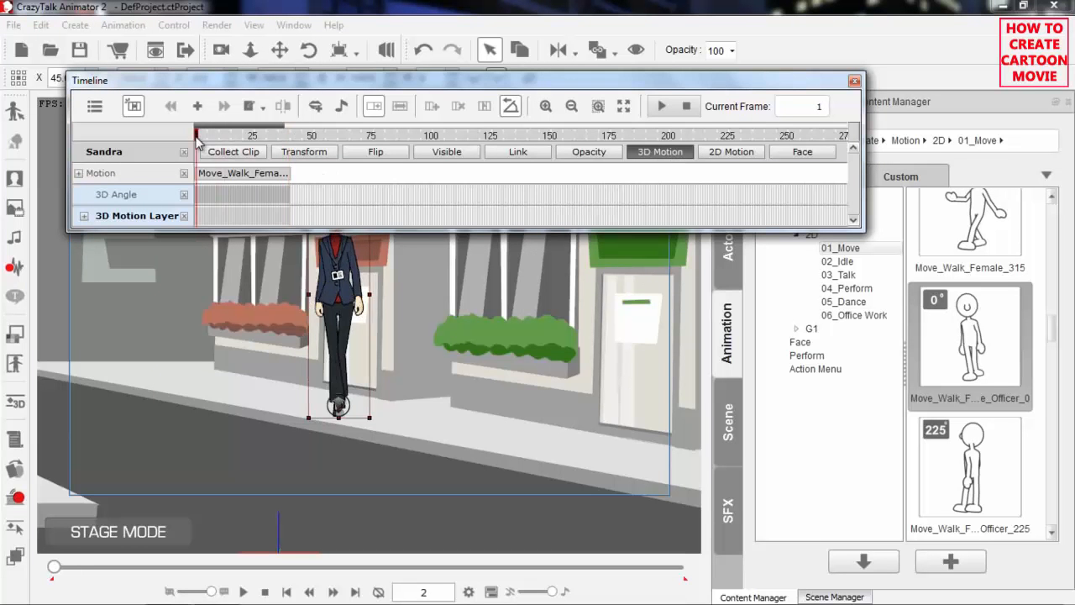
Examine the extent of Sandra's walk clip on the Motion track and show her 2D Motion sub-tracks
click(220, 175)
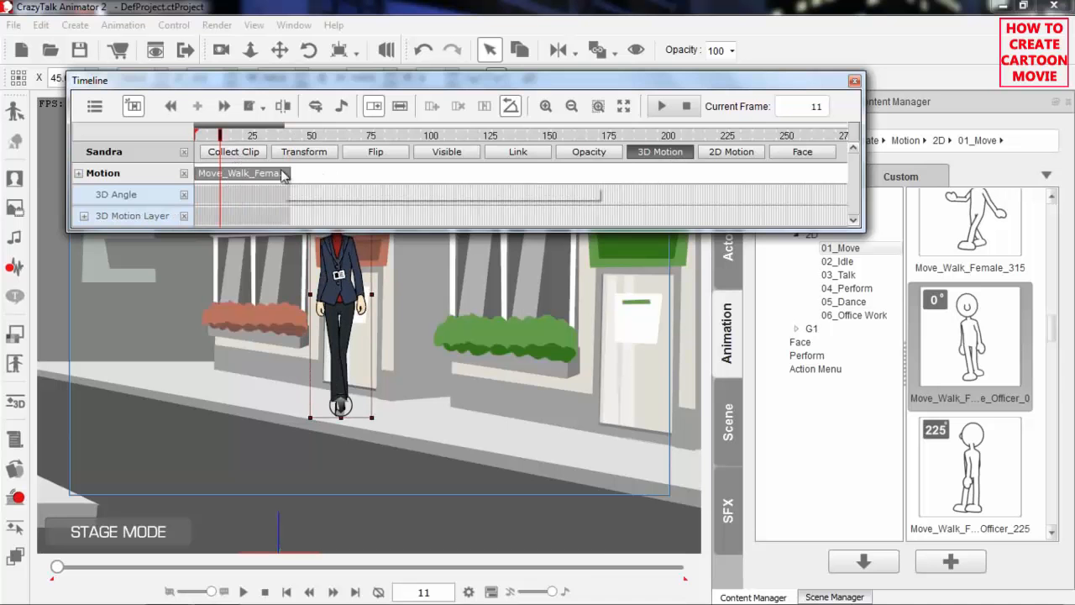
click(315, 184)
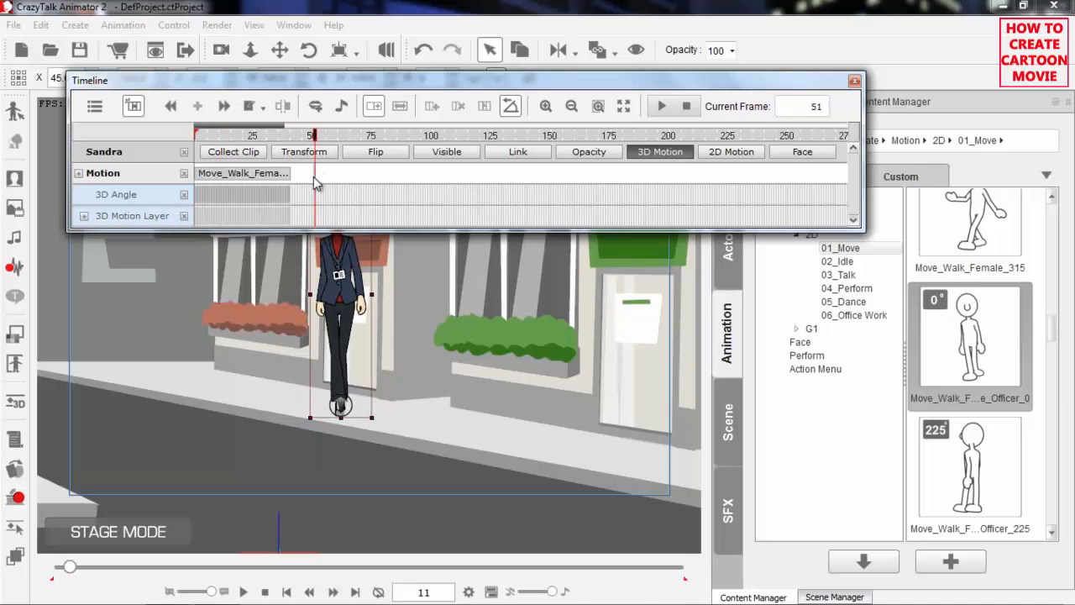
click(240, 136)
drag(240, 136, 196, 136)
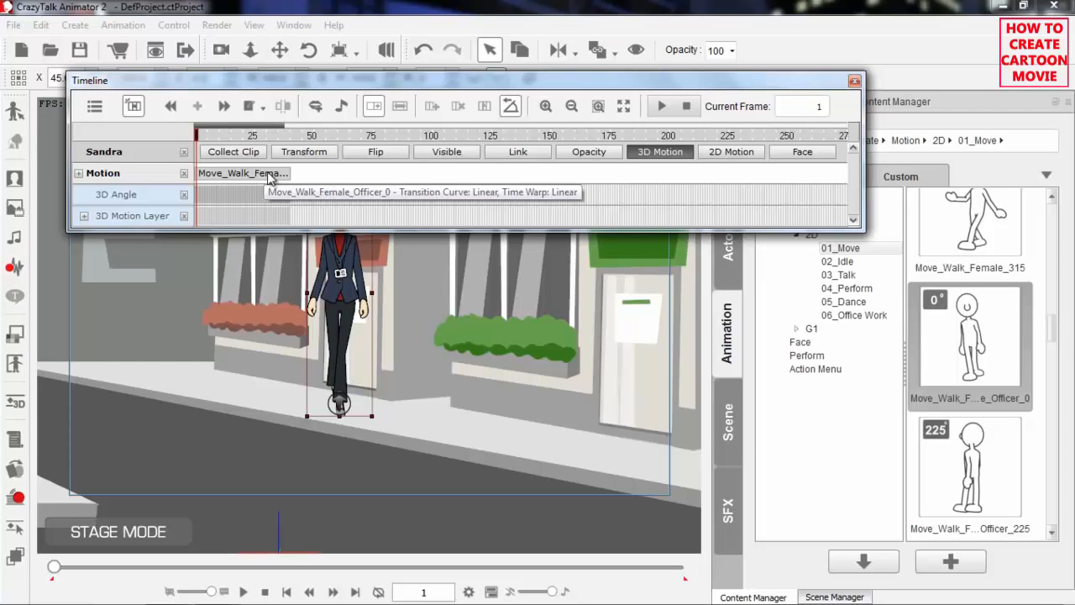
click(730, 162)
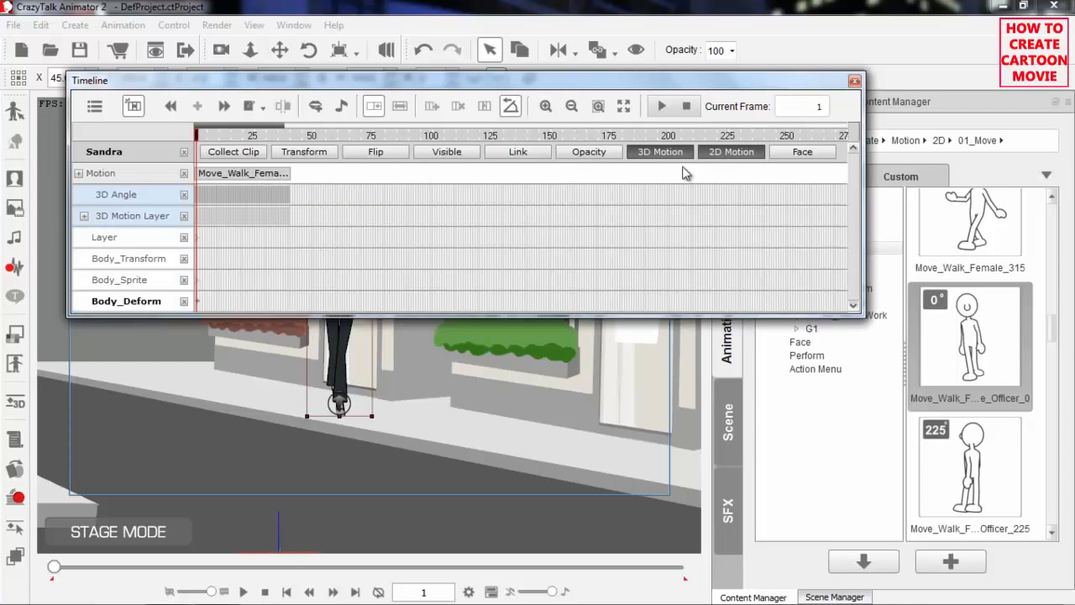
Close Sandra's Layer and Body_Transform tracks, then hide all her remaining 2D Motion sub-tracks in the Timeline
click(236, 244)
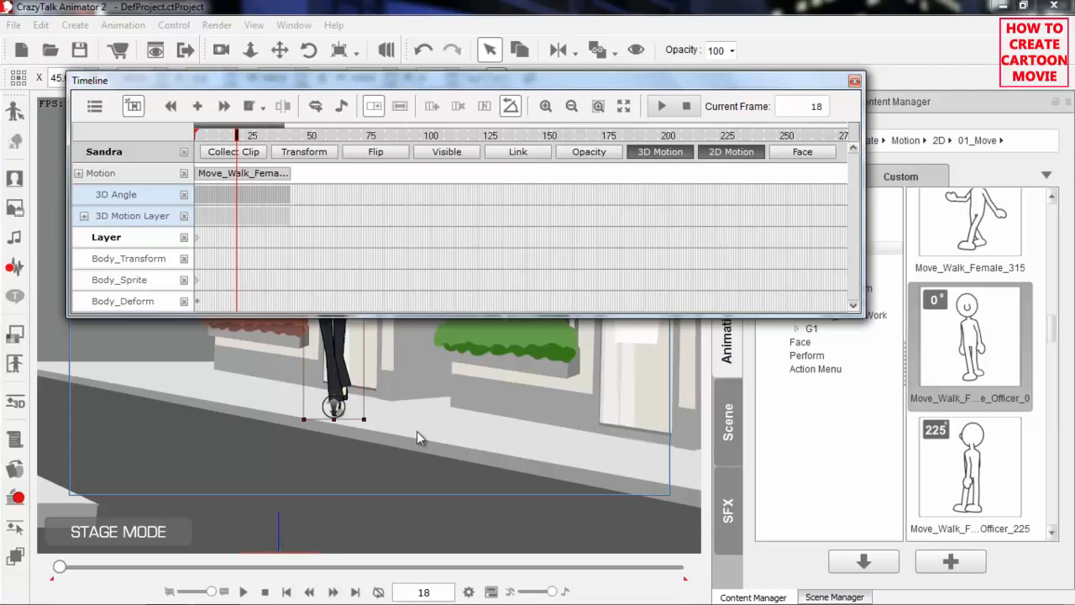
drag(376, 376, 356, 496)
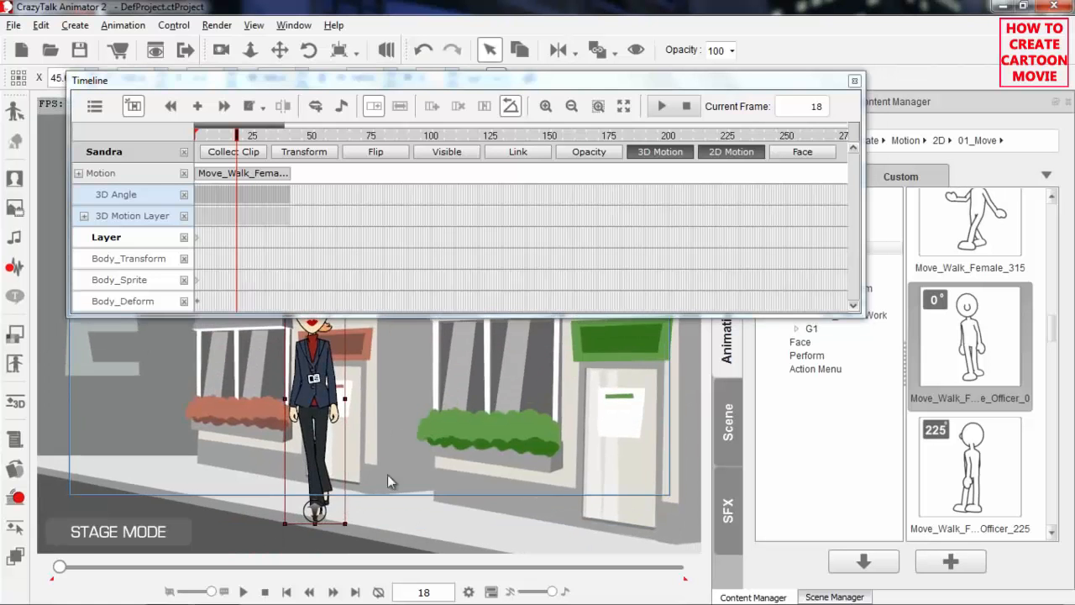
scroll(383, 446, up, 2)
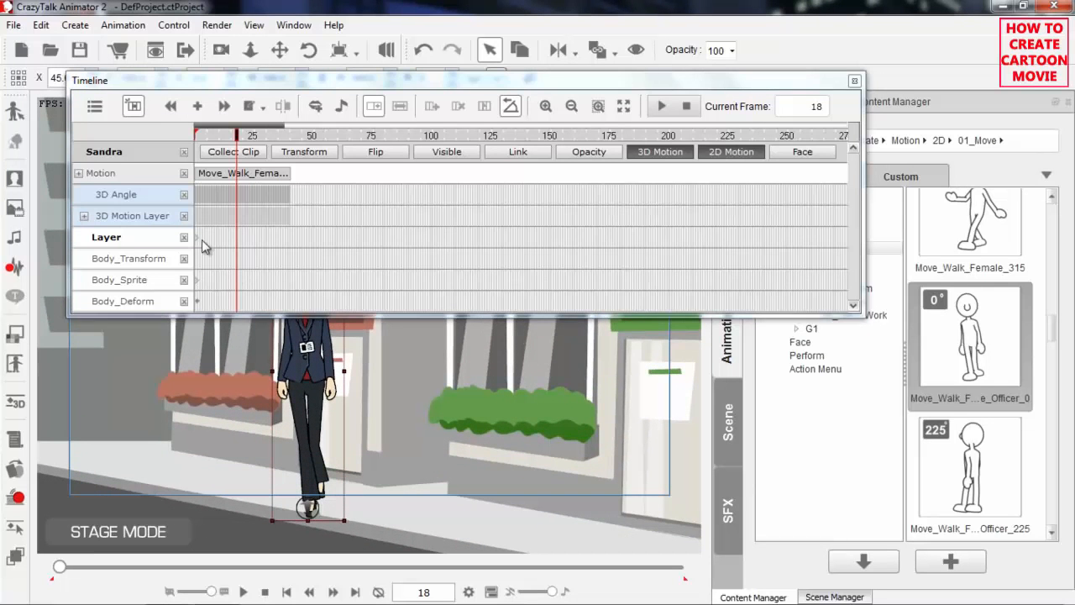
click(184, 238)
click(184, 238)
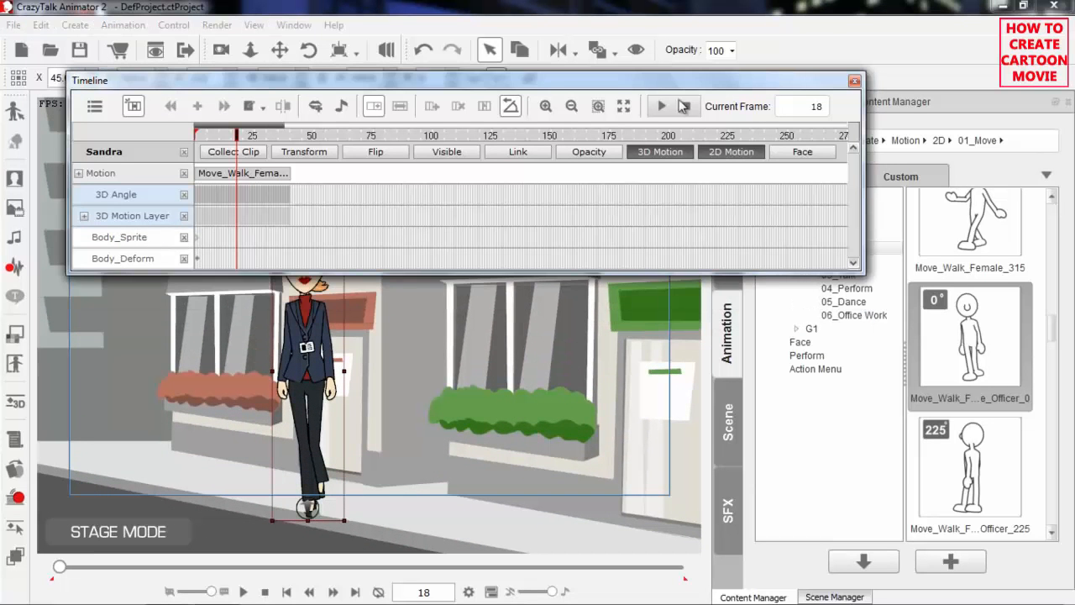
click(733, 153)
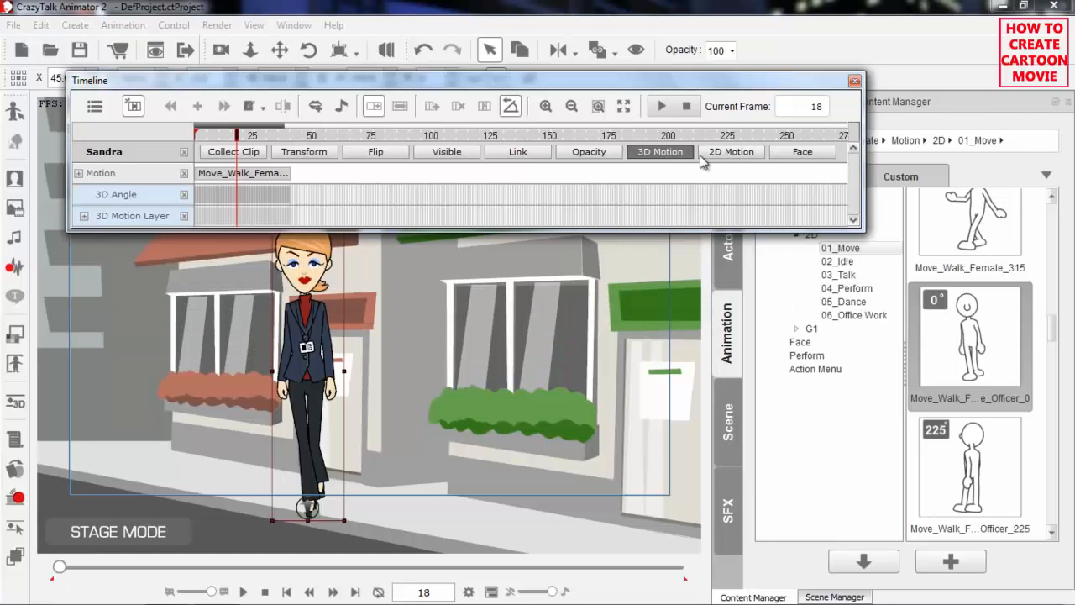
click(372, 361)
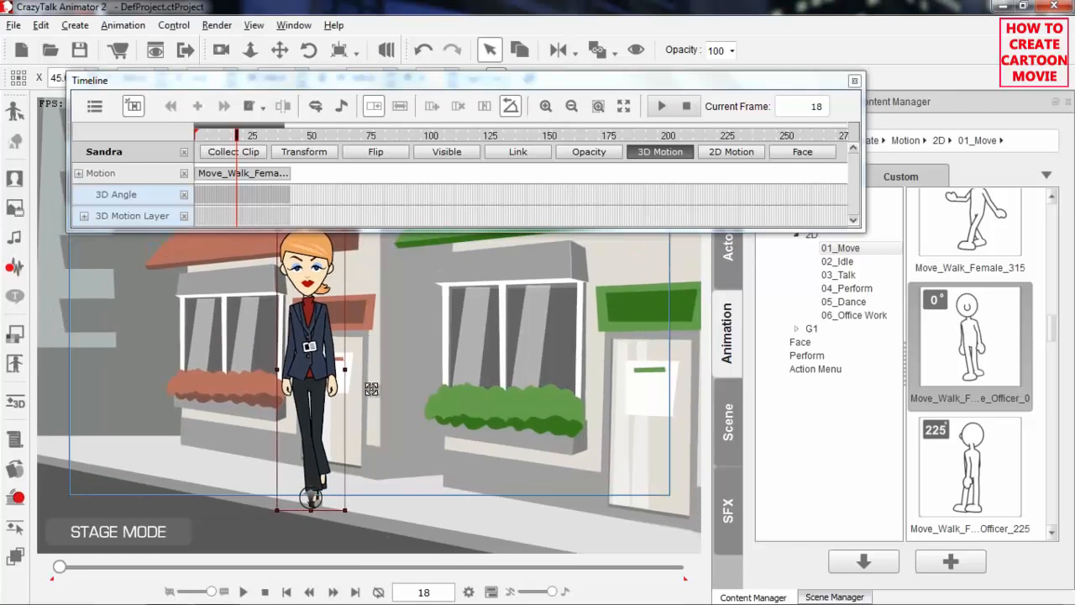
Try to clear Sandra's walk by deleting its clip on the Motion track and by using Remove Animation on her at frame 1
click(255, 174)
drag(255, 135, 175, 135)
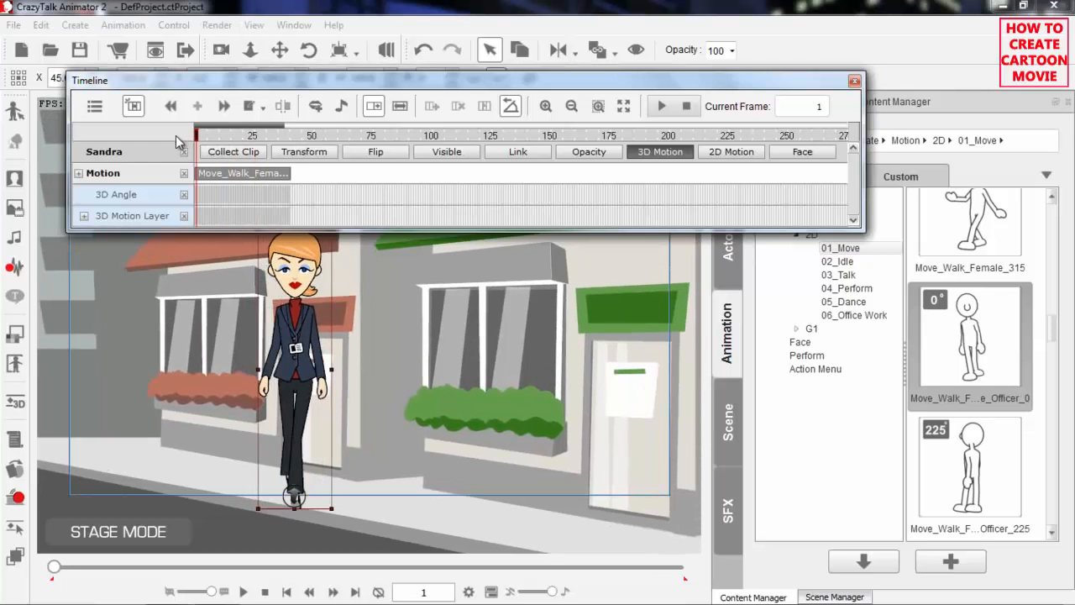
right_click(252, 176)
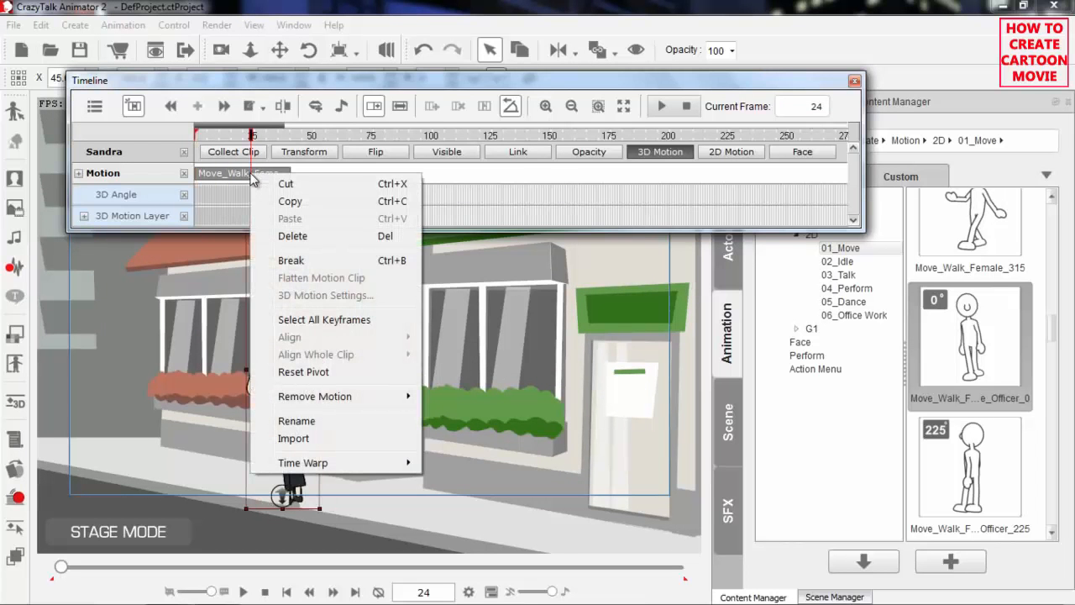
click(291, 237)
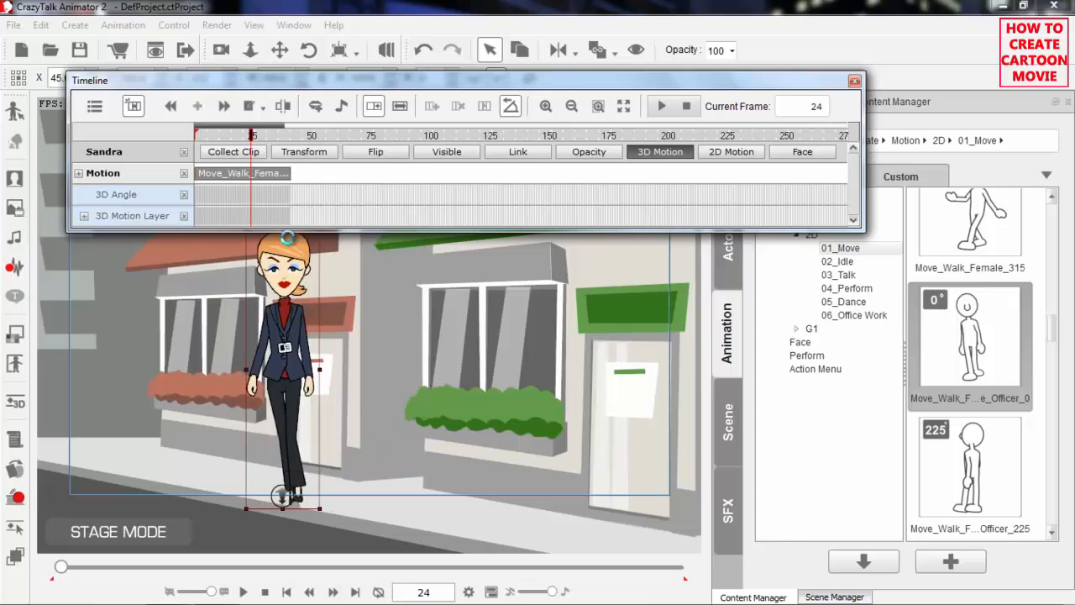
drag(230, 137, 186, 153)
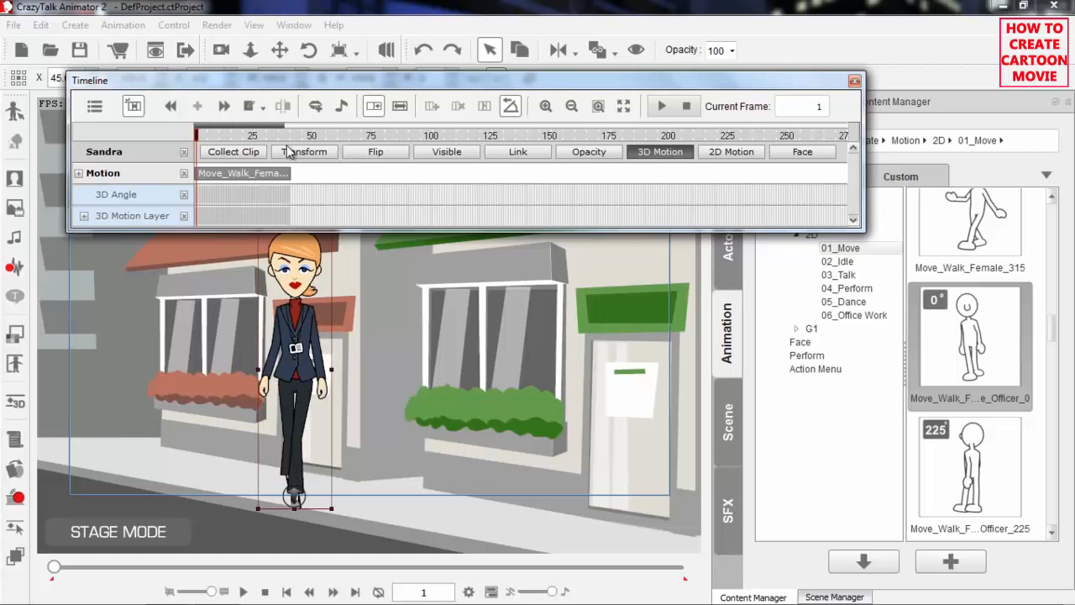
right_click(295, 325)
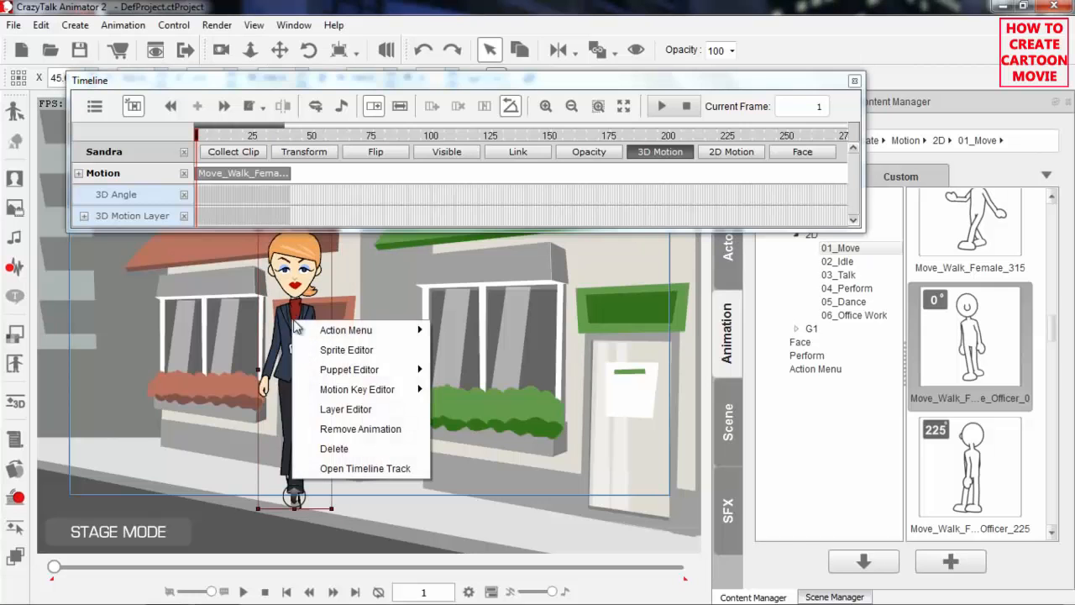
click(349, 429)
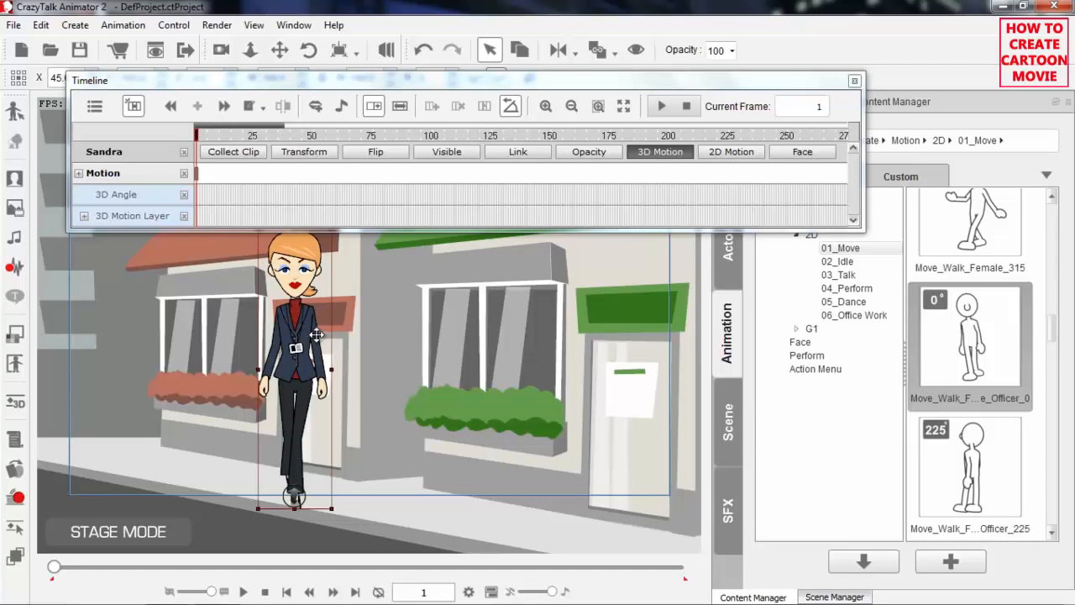
Delete Sandra's walk clip from the Motion track and go back to frame 1
click(226, 172)
right_click(226, 173)
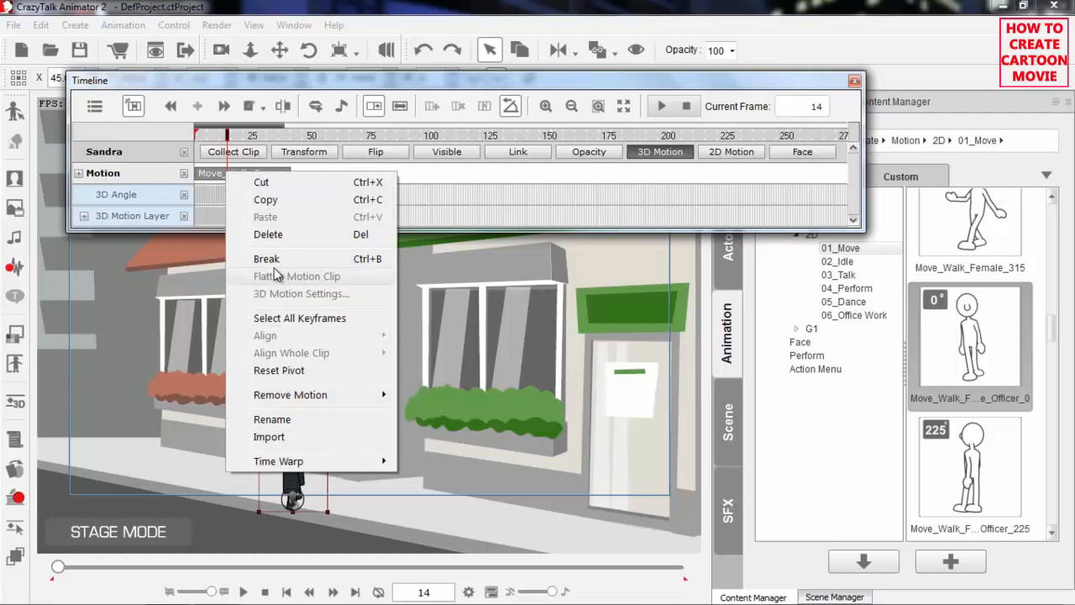
click(278, 237)
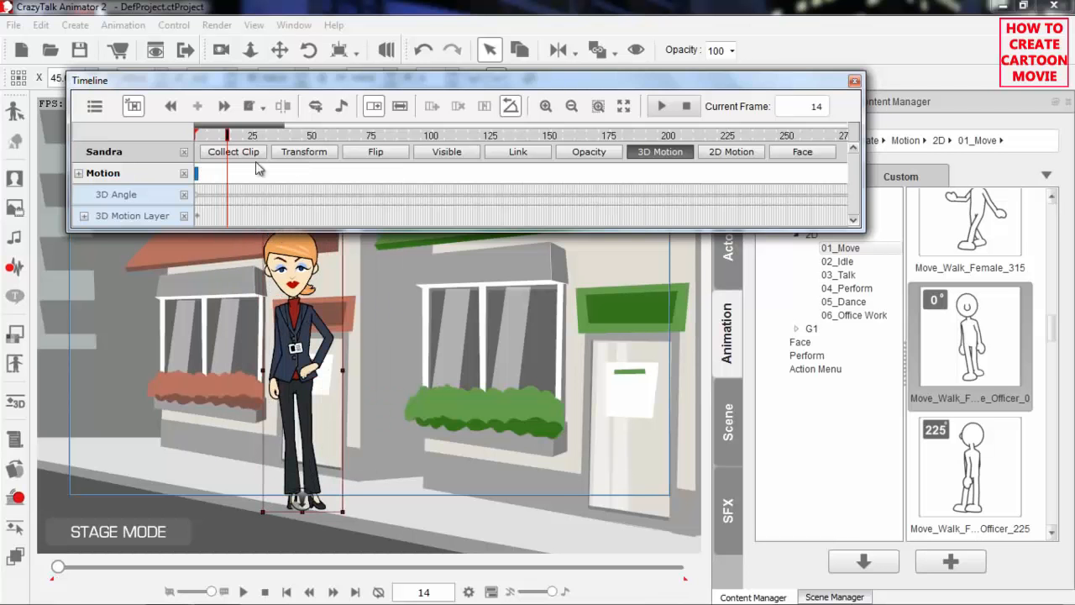
drag(230, 134, 173, 133)
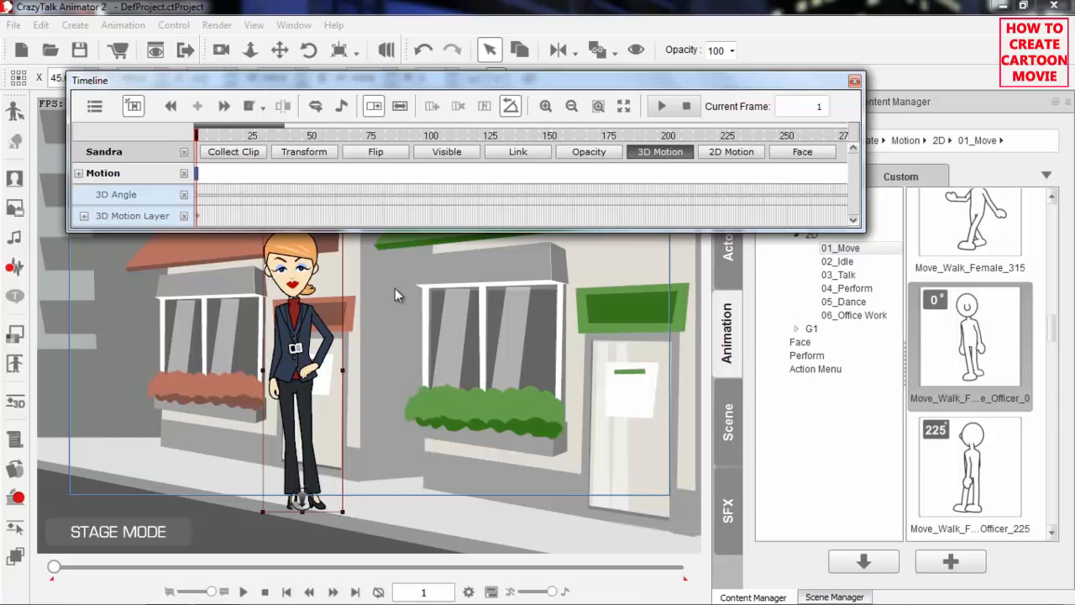
Move the Timeline out of the way and browse the 3D 01_Move motion templates to Move_Walk_Female_Officer
drag(804, 83, 777, 28)
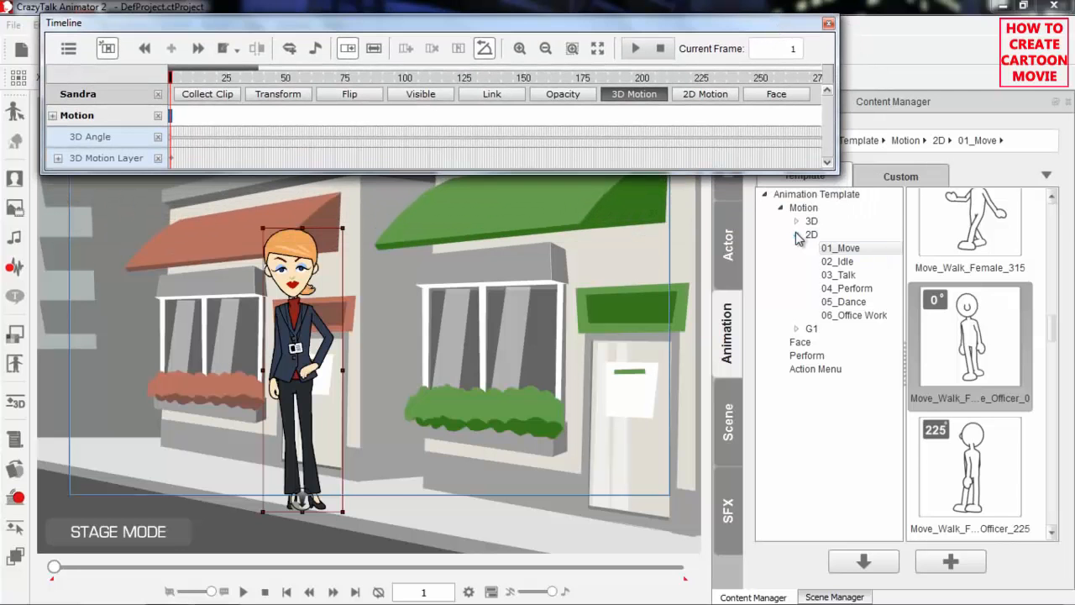
click(796, 234)
click(797, 221)
click(844, 236)
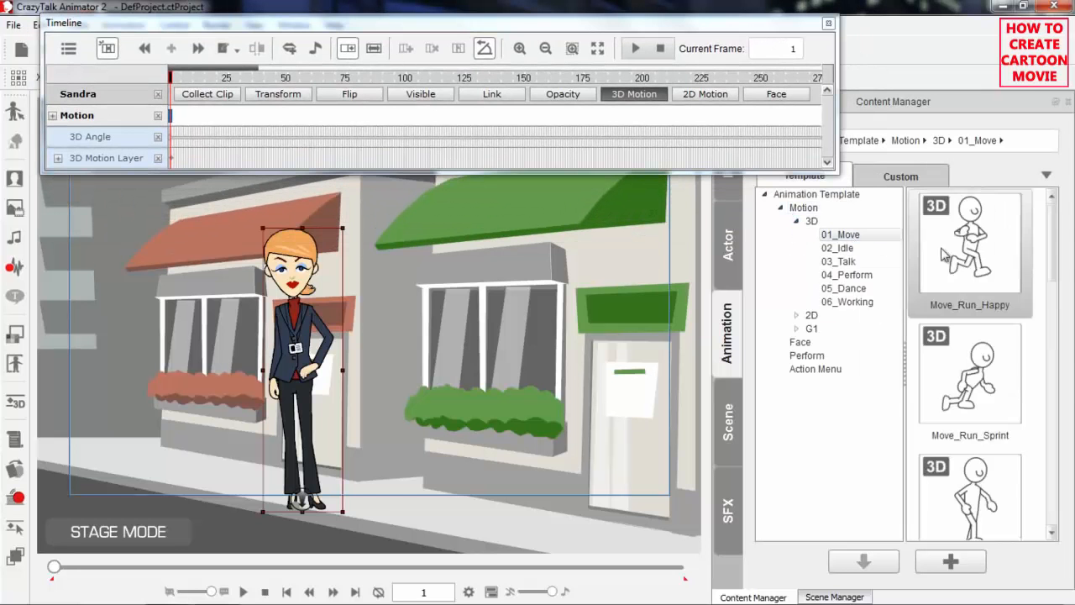
drag(1052, 258, 1048, 336)
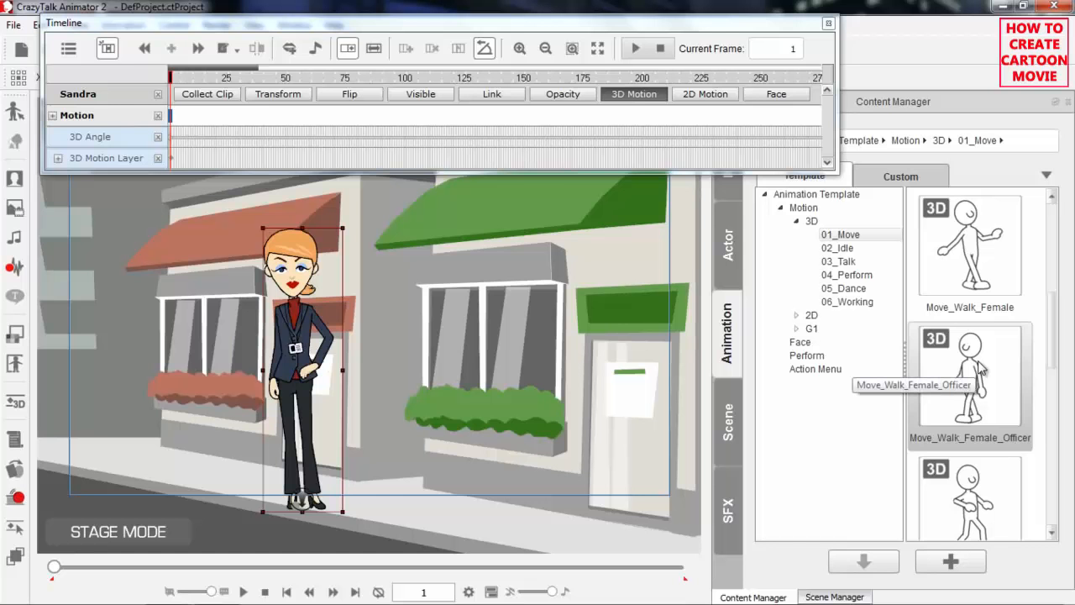
Turn off 3D Motion Angle Align and rotate Sandra one angle profile toward the green-awning shop at frame 1
click(491, 48)
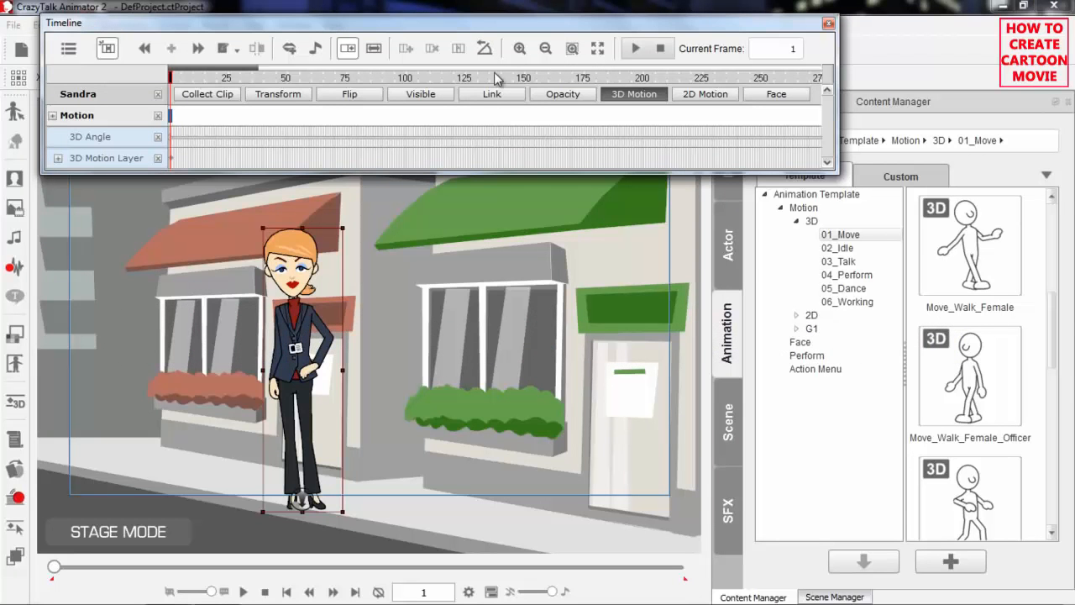
click(295, 322)
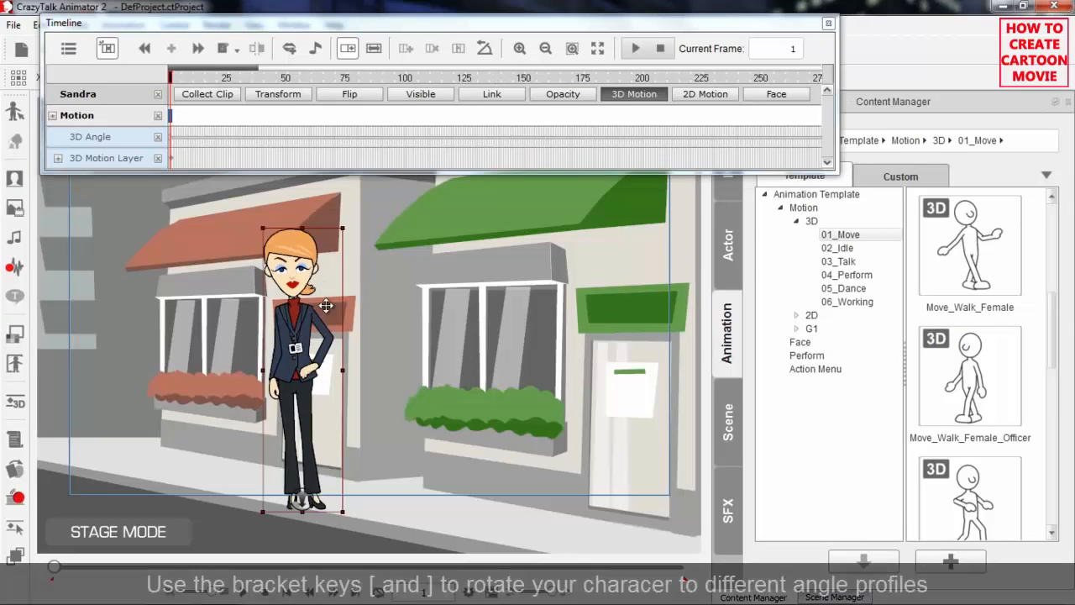
key(bracketright)
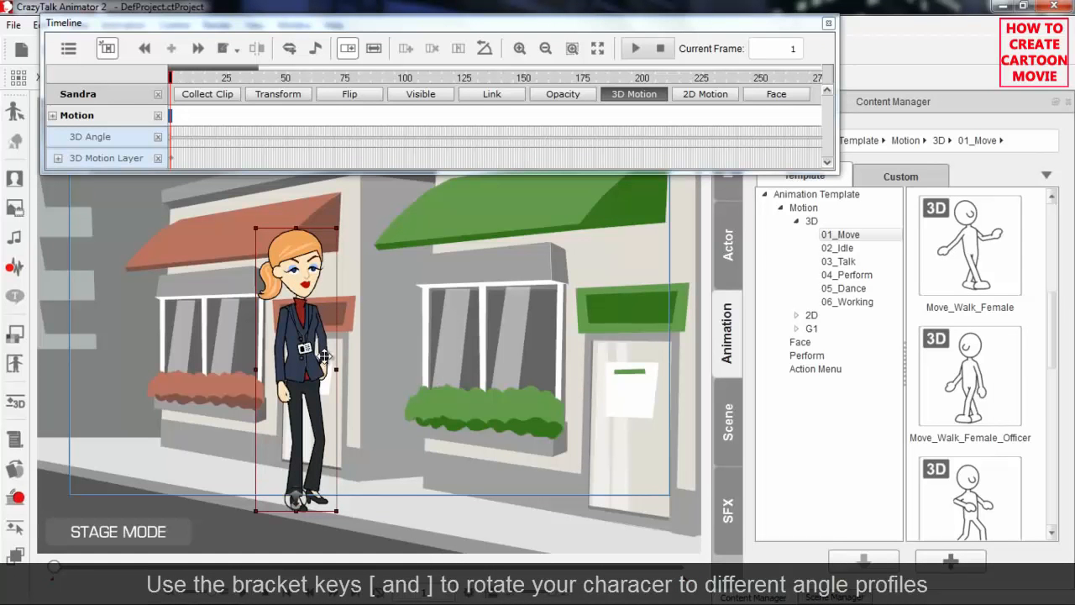
drag(257, 84, 161, 88)
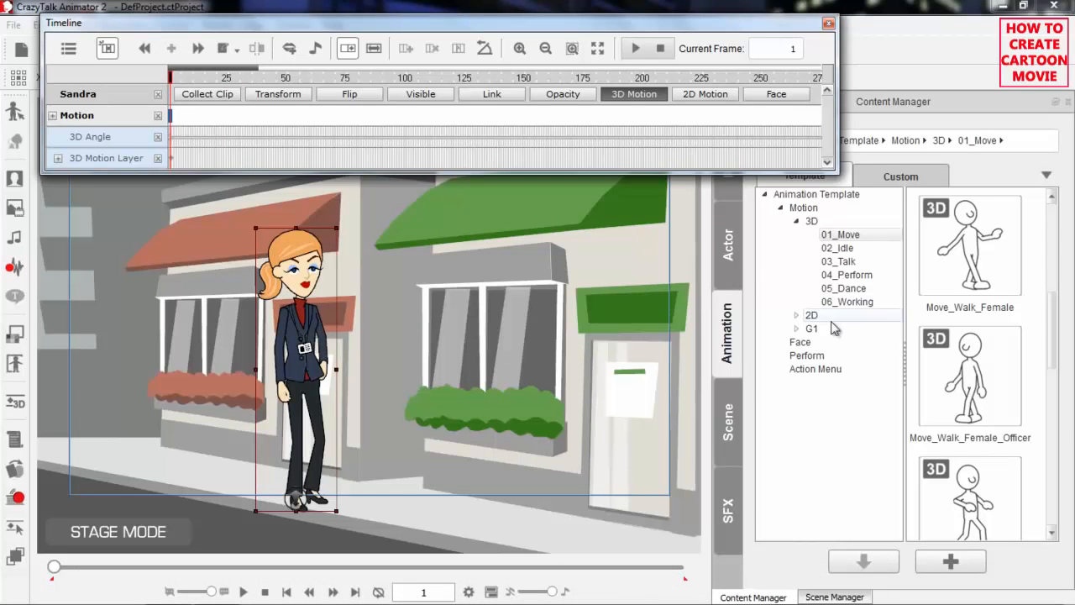
Apply the 3D Move_Walk_Female_Officer motion to Sandra with 3D Motion Angle Align off and play it from frame 1
double_click(975, 378)
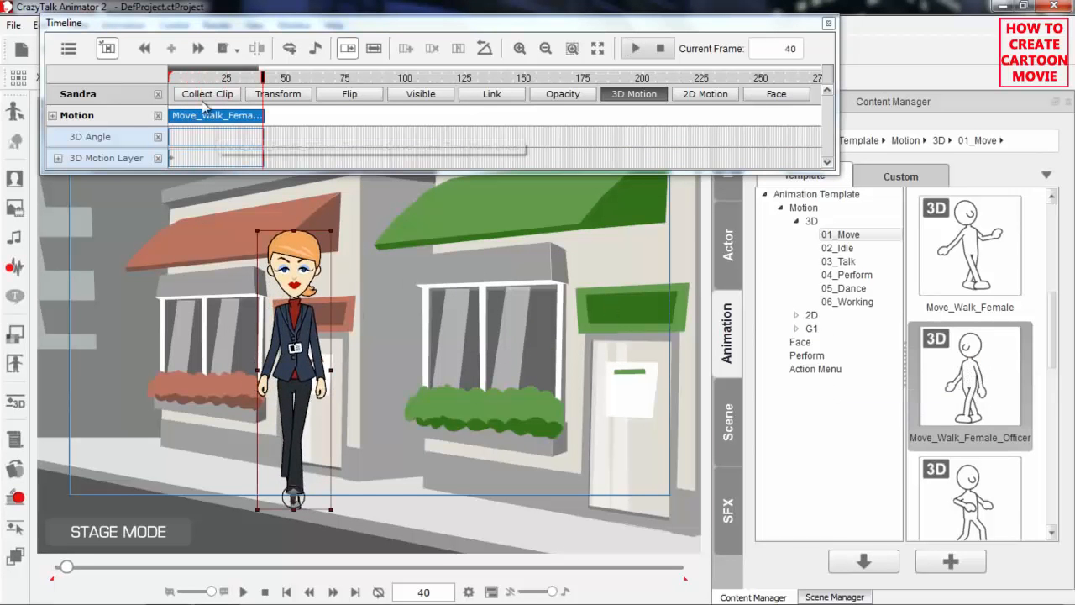
drag(199, 82, 168, 77)
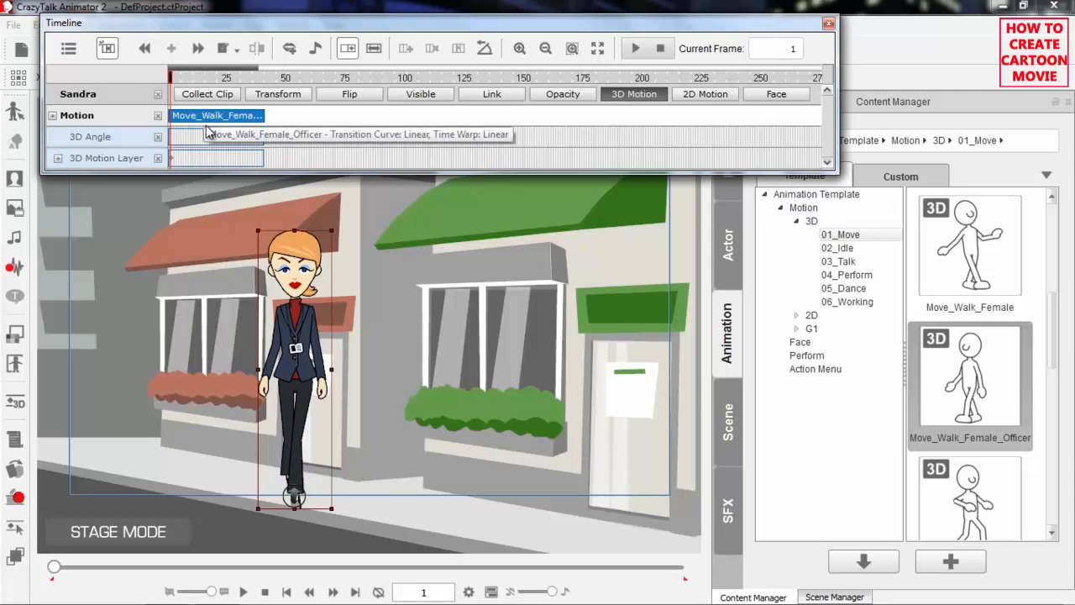
drag(190, 81, 143, 87)
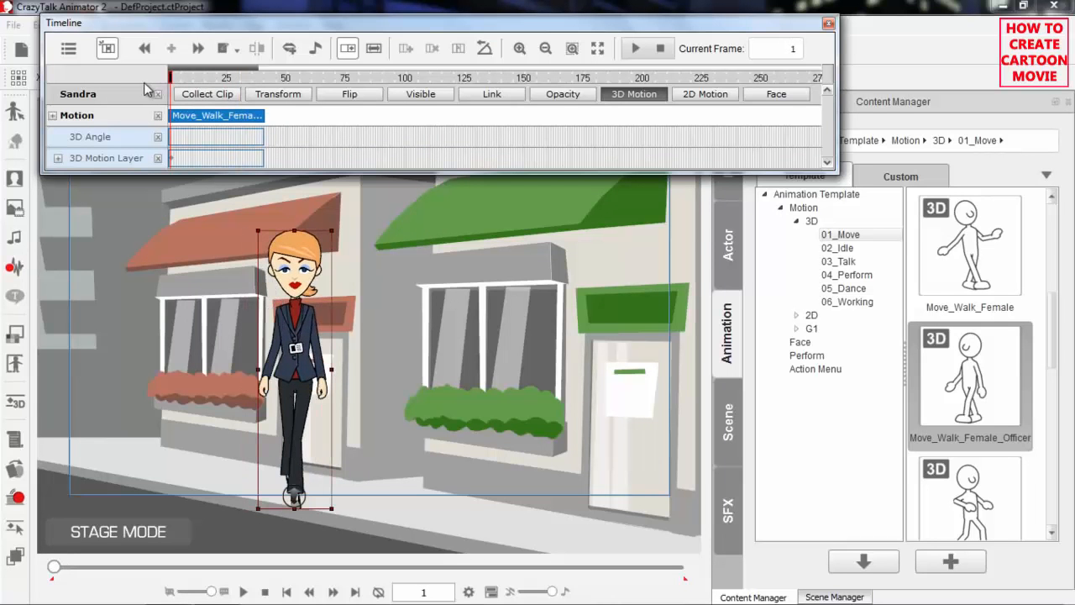
key(space)
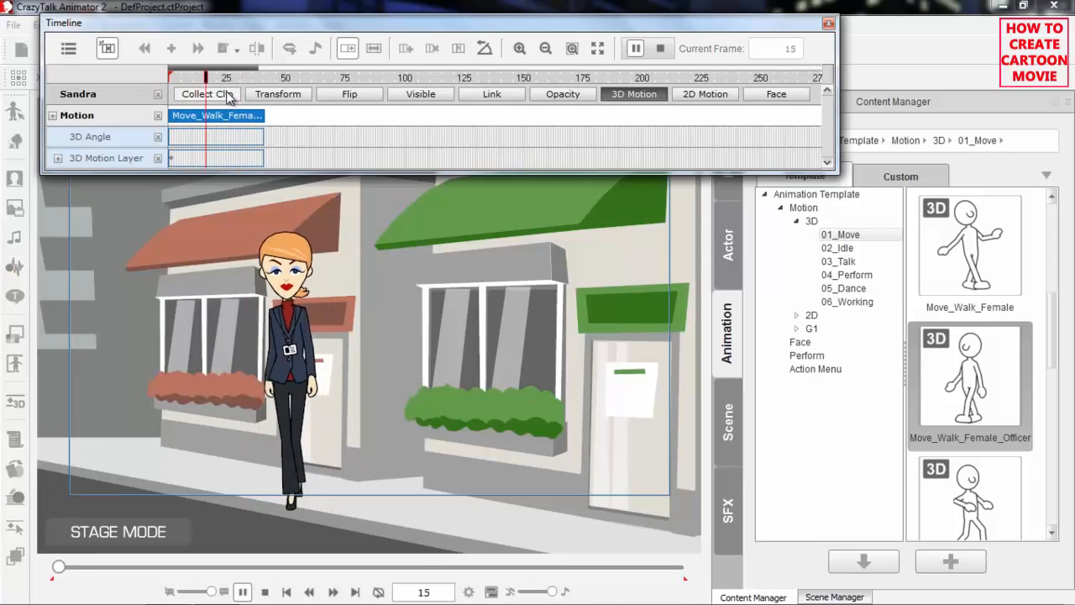
click(230, 93)
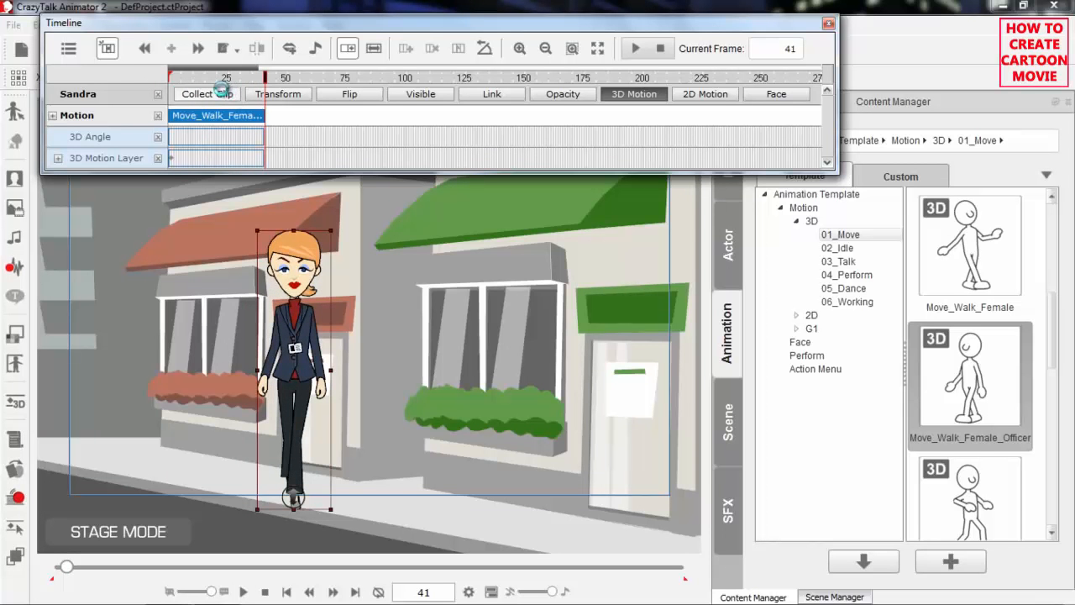
drag(222, 77, 160, 84)
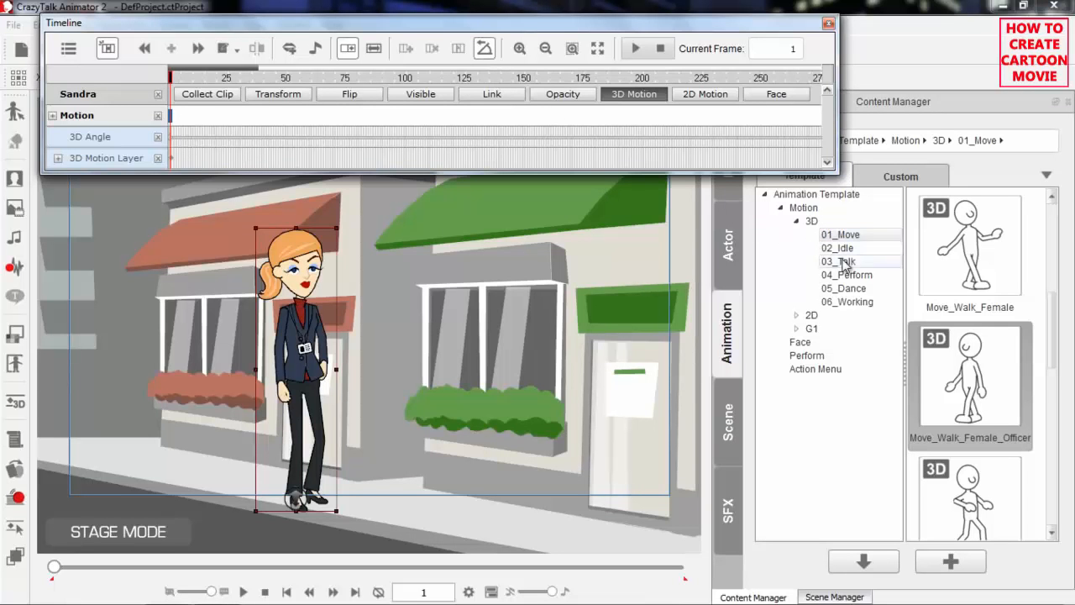
Apply Move_Walk_Female_Officer to the angled Sandra with 3D Motion Angle Align on, play the walk and return to frame 1
double_click(977, 382)
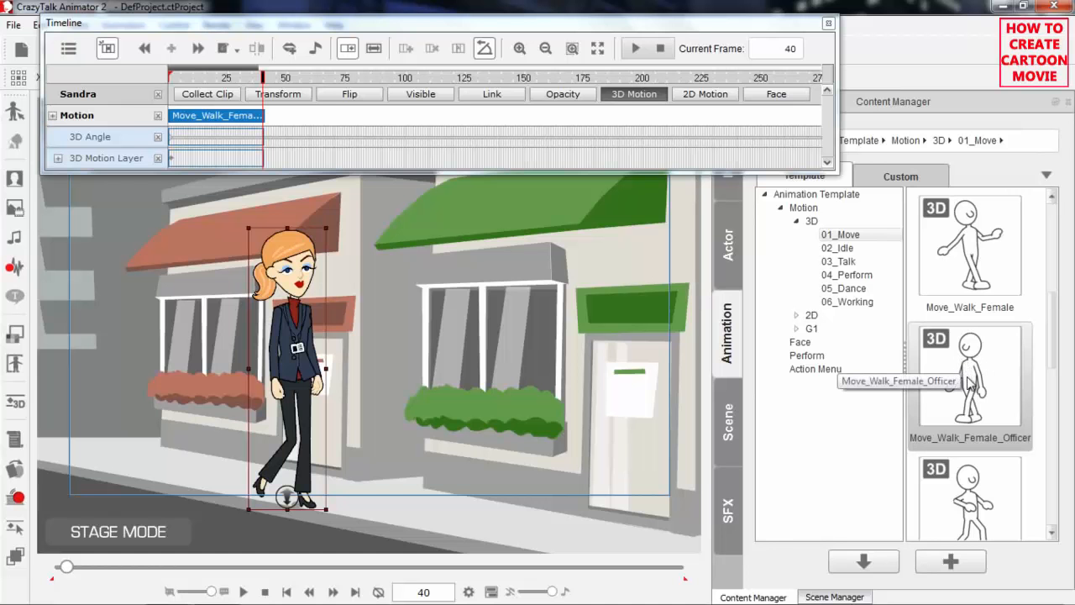
click(918, 342)
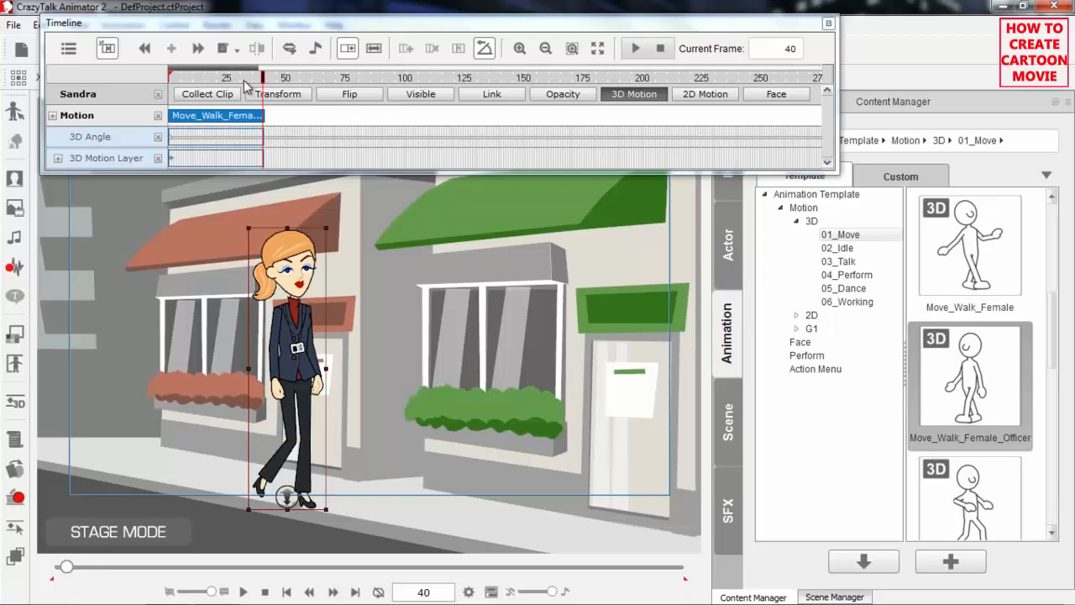
click(483, 48)
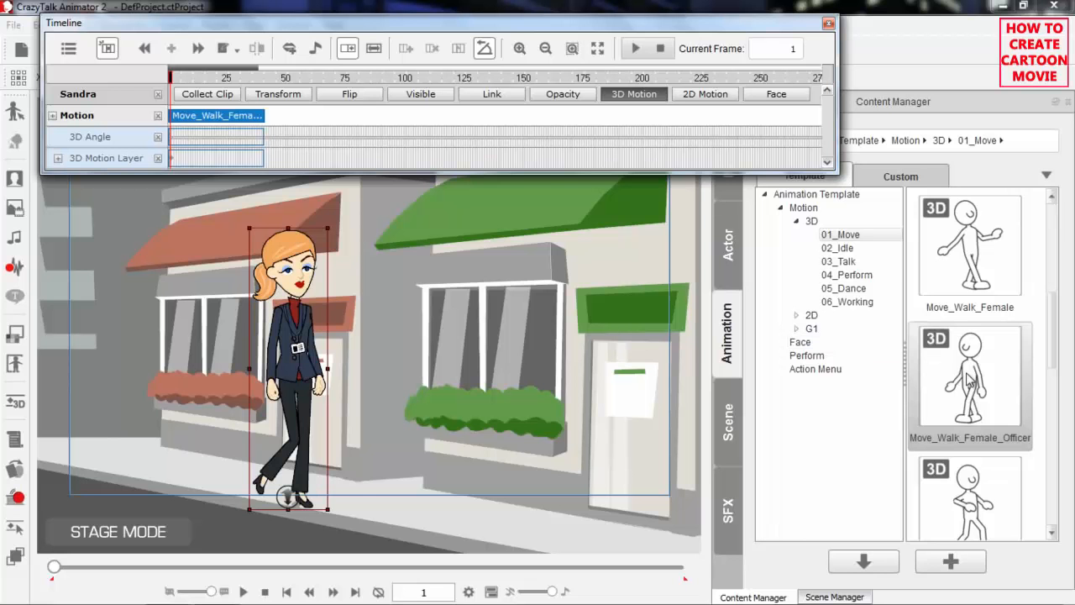
key(space)
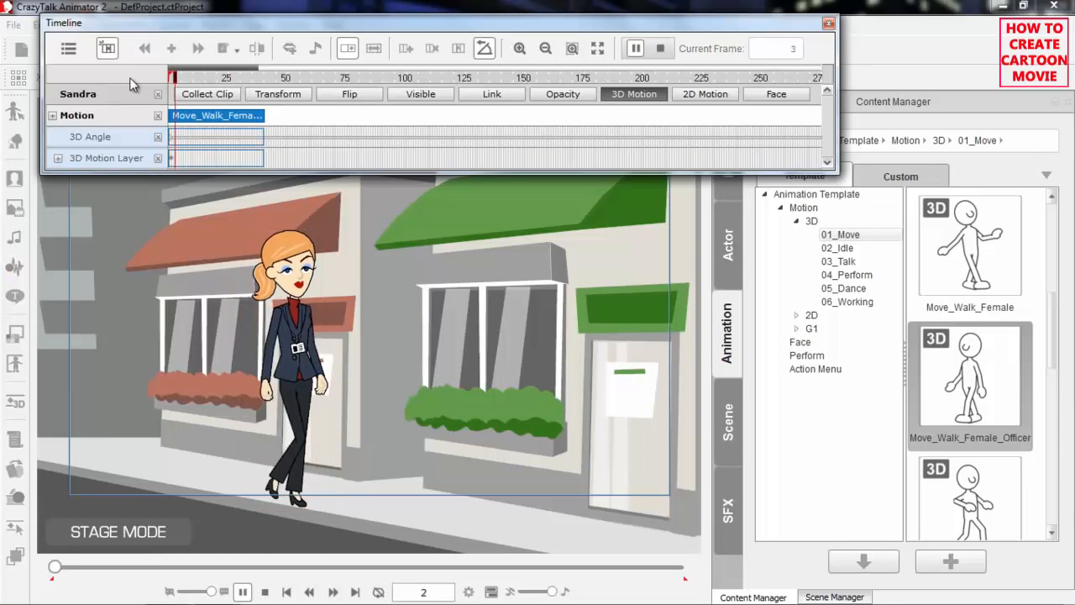
key(space)
drag(237, 79, 152, 84)
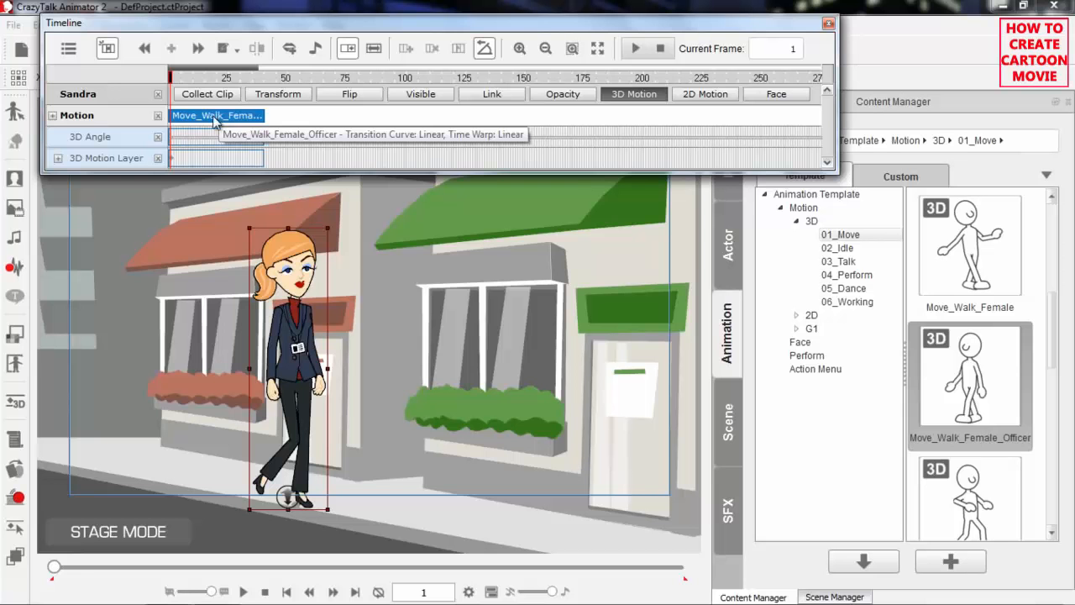
Rotate Sandra at frame 1 to the side profile facing away from the green-awning shop and play her walk
click(294, 324)
key(Left)
key(Left)
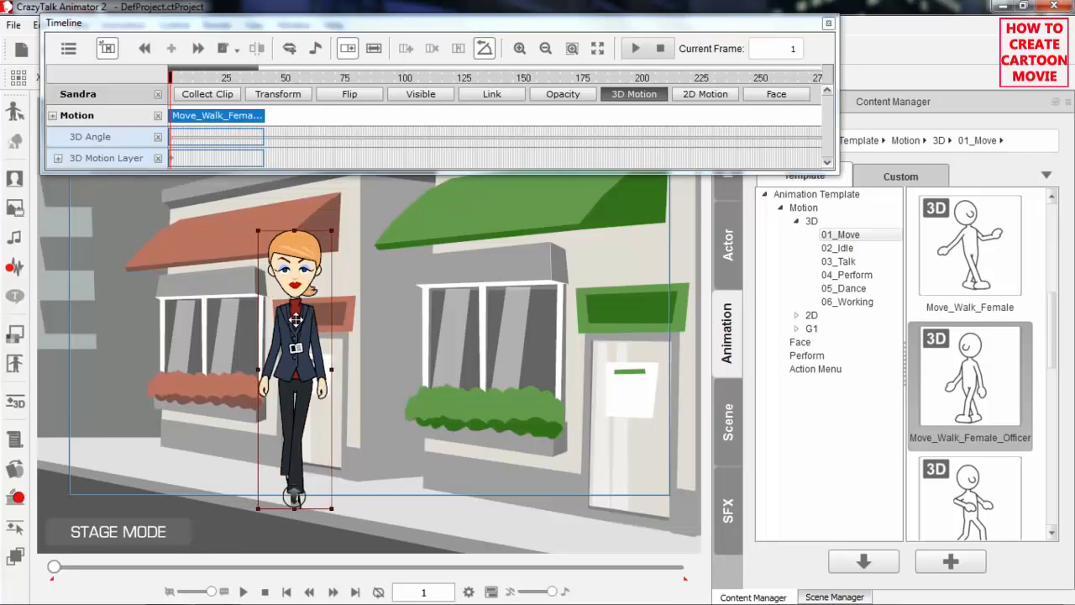
key(Left)
drag(214, 79, 152, 80)
key(space)
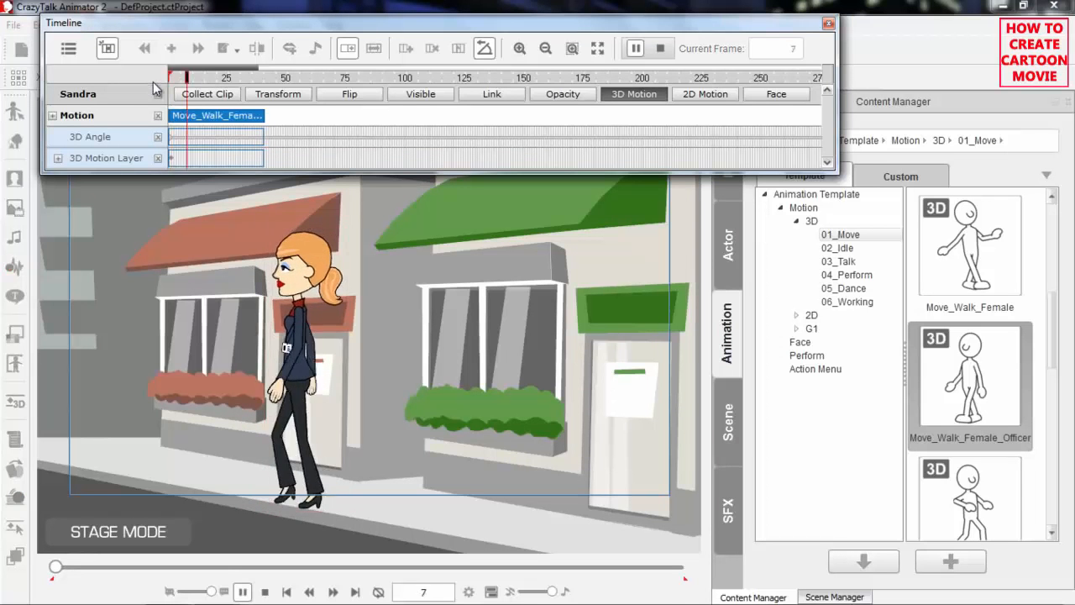
Stop playback, return to frame 1 and rotate Sandra to the angled front profile facing toward the green-awning shop
key(space)
drag(200, 80, 150, 84)
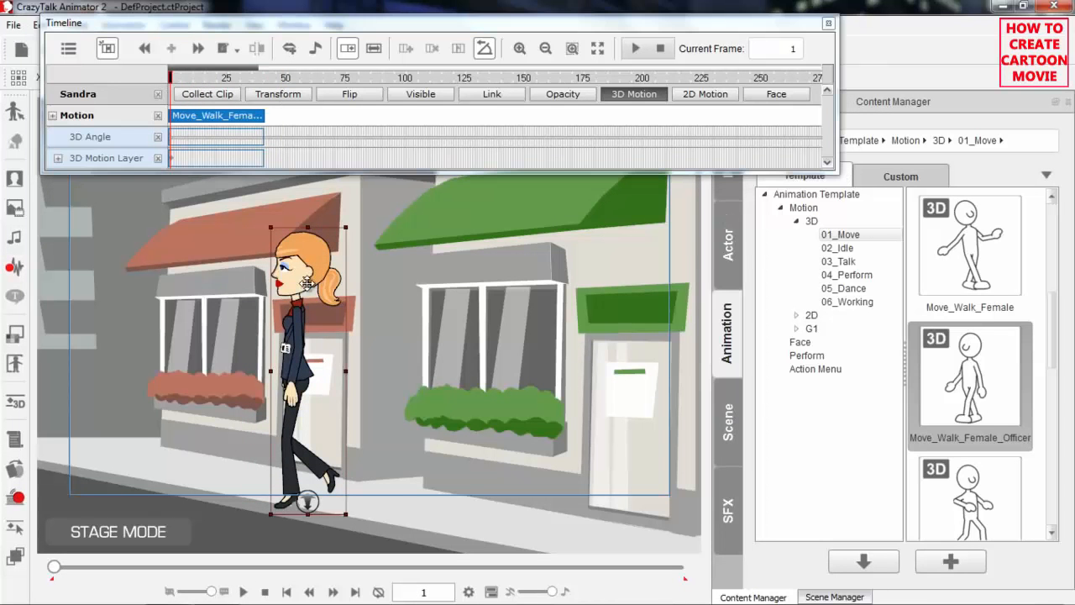
key(Right)
key(Right)
key(Right)
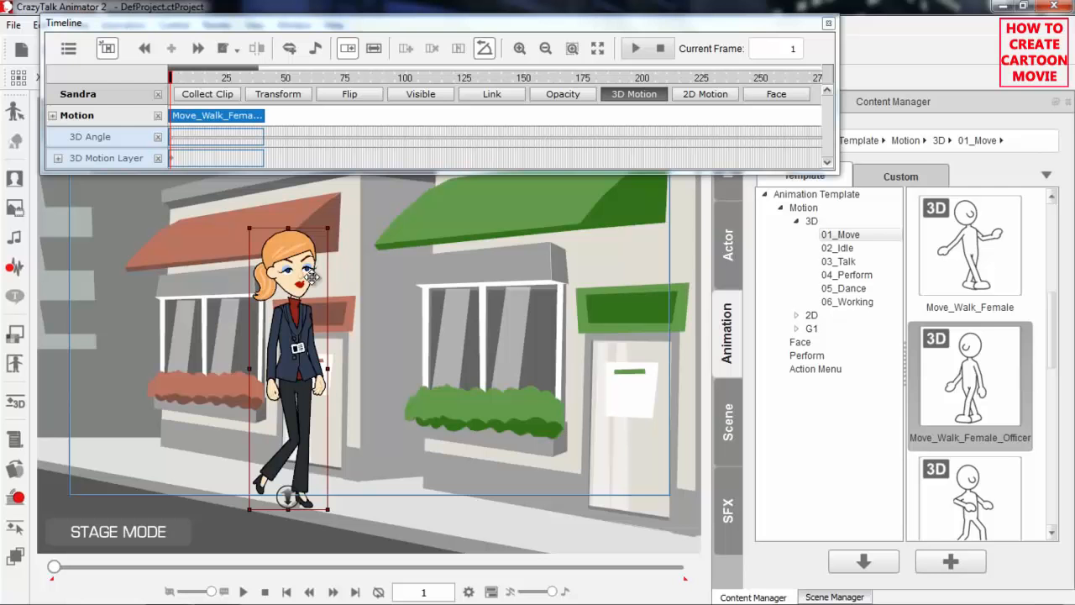
Stretch Sandra's walk clip in Speed mode to about frame 116 and play the slowed walk from frame 1
click(374, 50)
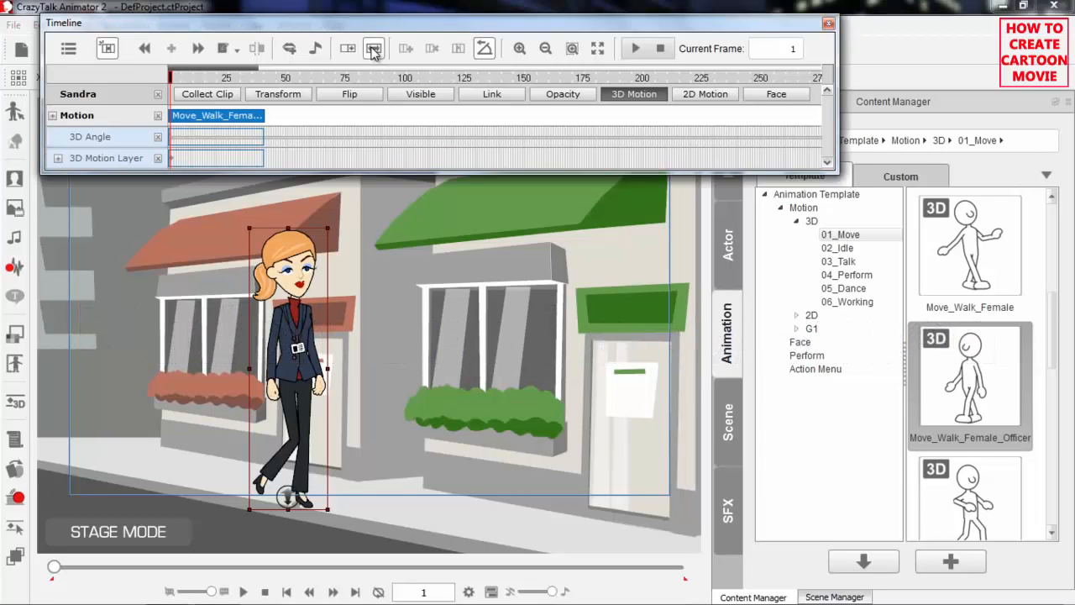
drag(263, 115, 307, 116)
drag(394, 118, 446, 126)
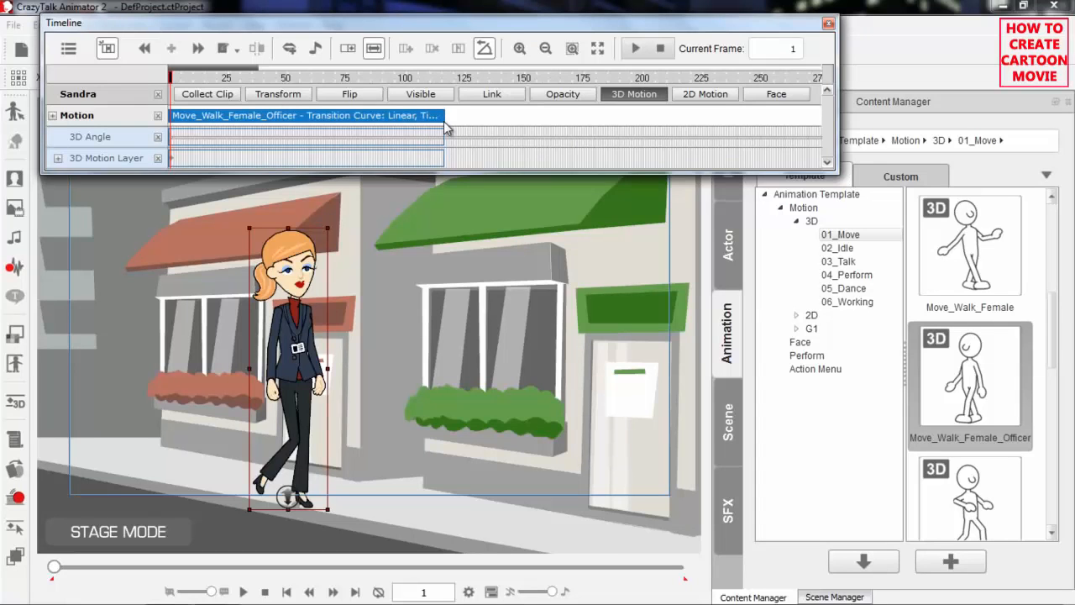
drag(320, 78, 141, 84)
key(space)
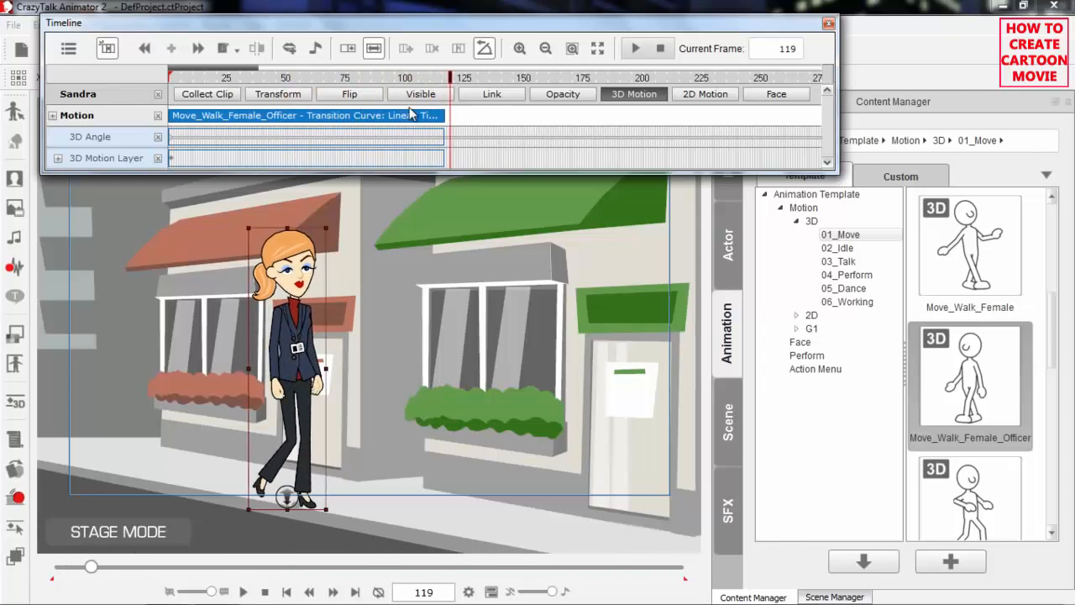
Shorten Sandra's walk clip in Speed mode to about frame 16 and play the faster walk from frame 1
drag(444, 115, 207, 115)
drag(204, 78, 160, 88)
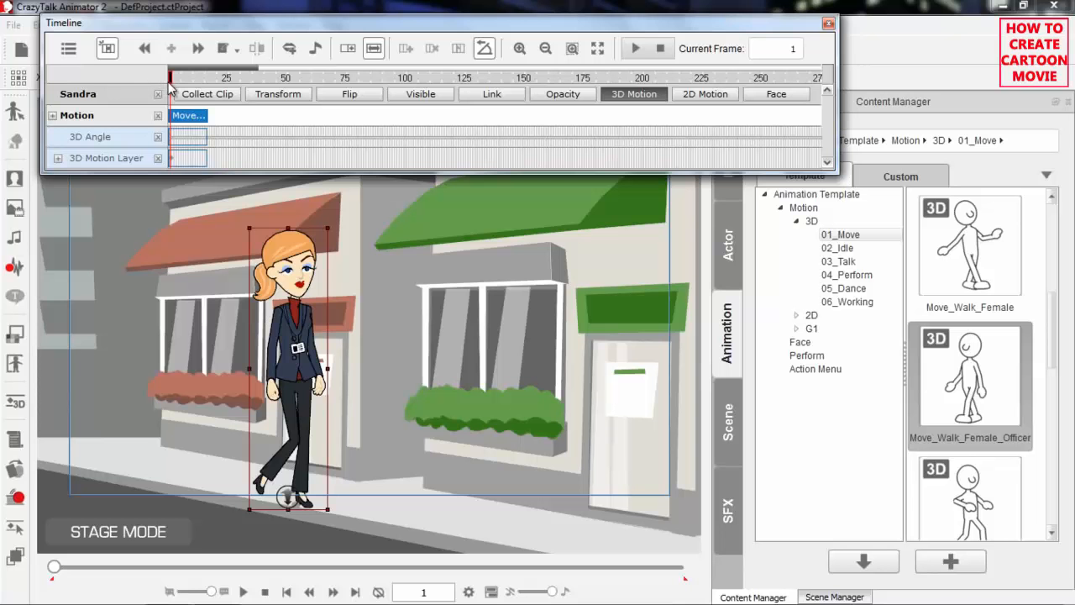
key(space)
key(space)
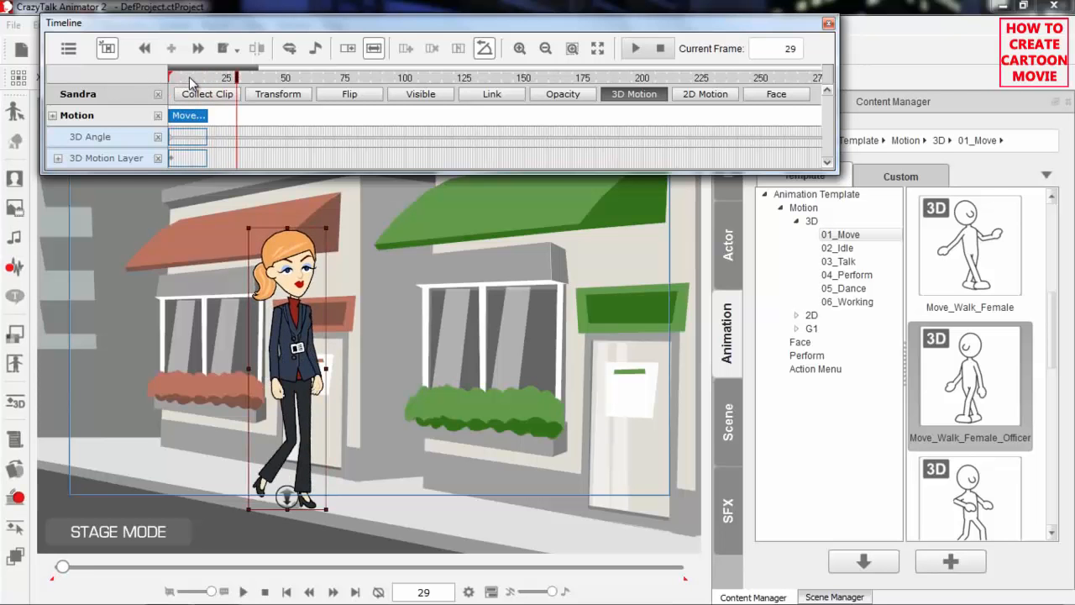
drag(188, 78, 151, 78)
key(space)
key(space)
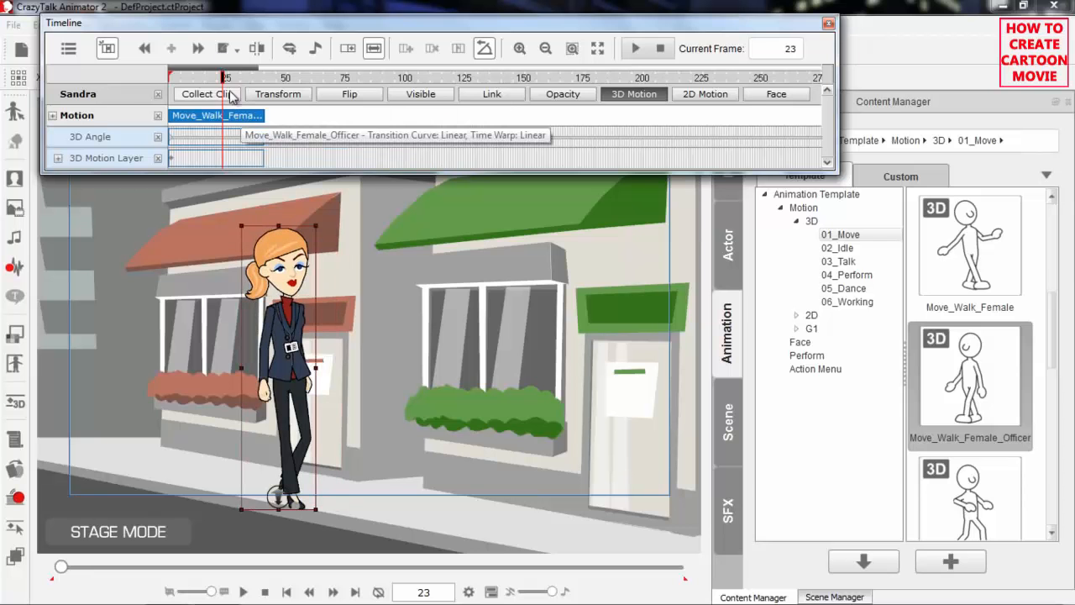
Extend Sandra's walk clip in Loop mode to about frame 235 and play the repeated walk from frame 1
click(171, 78)
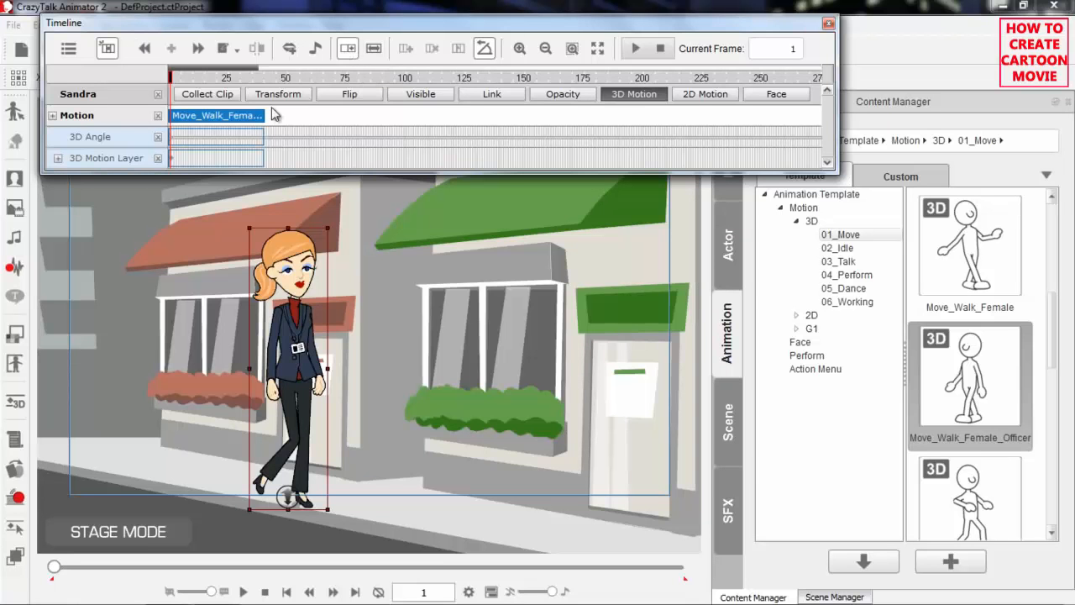
drag(263, 116, 648, 116)
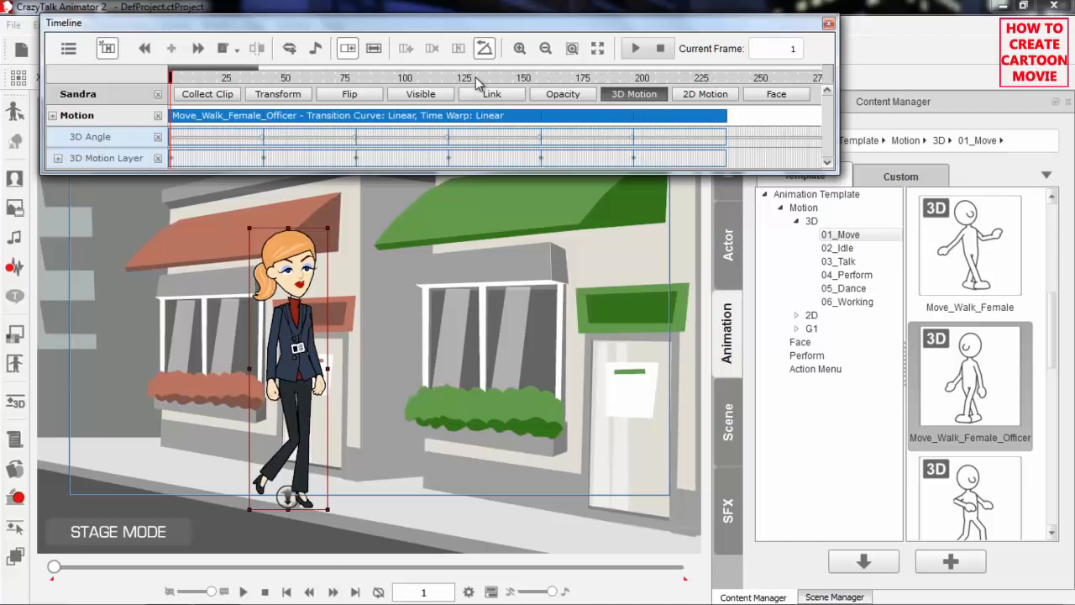
key(space)
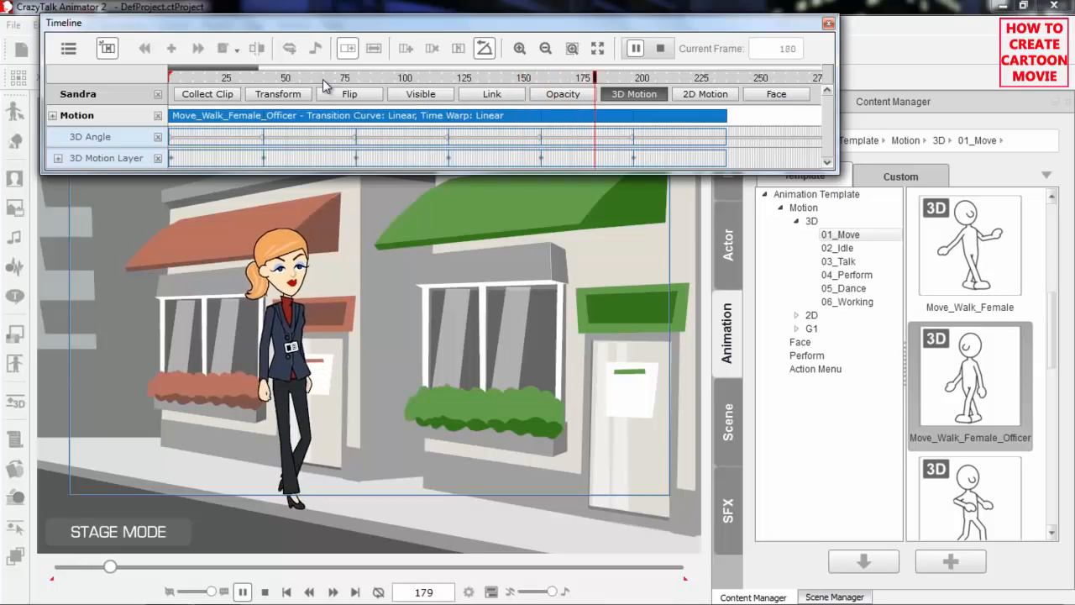
Inspect the walk at frame 25 and the loop boundaries on the 3D Angle track at frames 40 and 79
click(243, 78)
drag(241, 78, 227, 78)
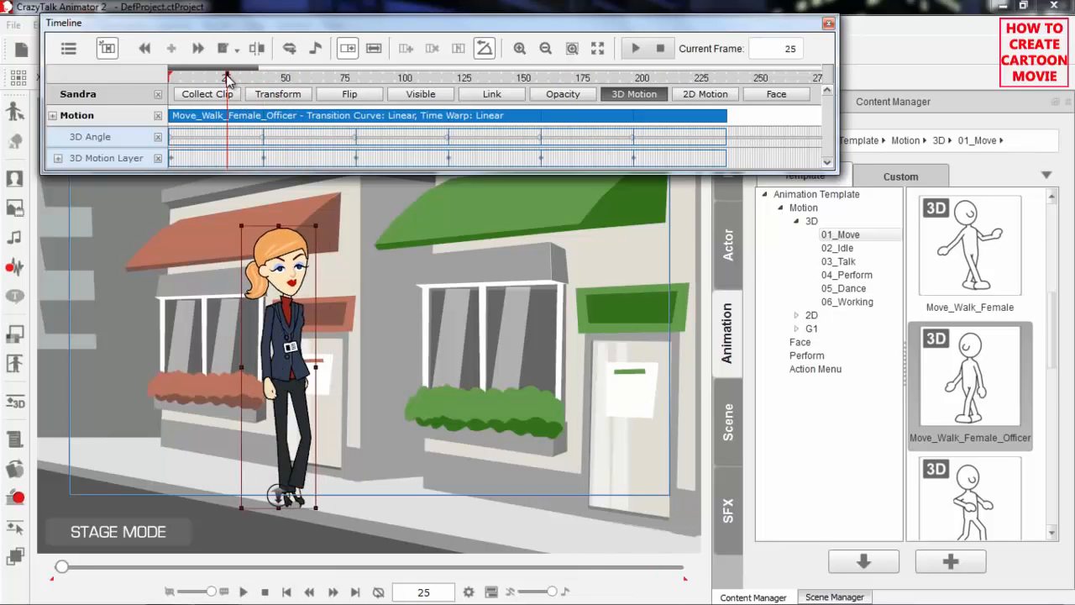
click(263, 142)
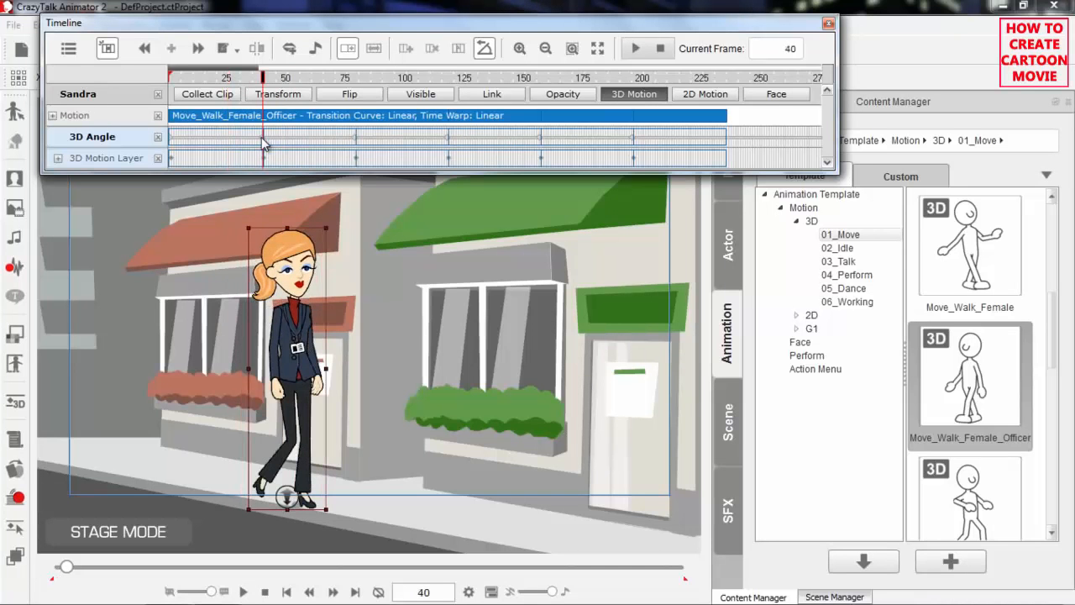
click(355, 144)
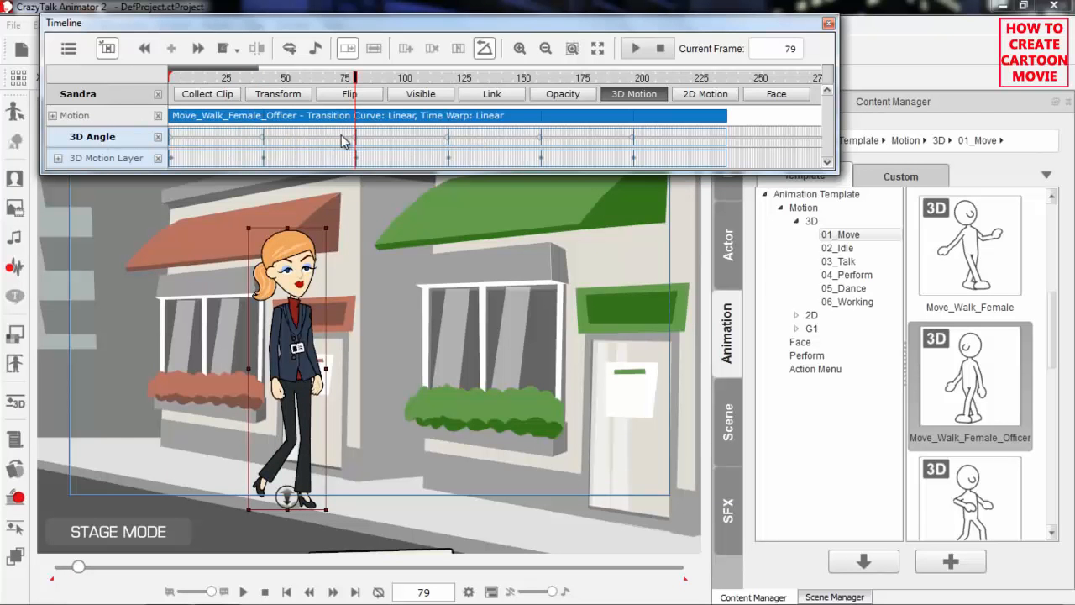
Set Sandra's 3D angle to the front view at frame 19 of the looped walk and play it from frame 1
click(213, 78)
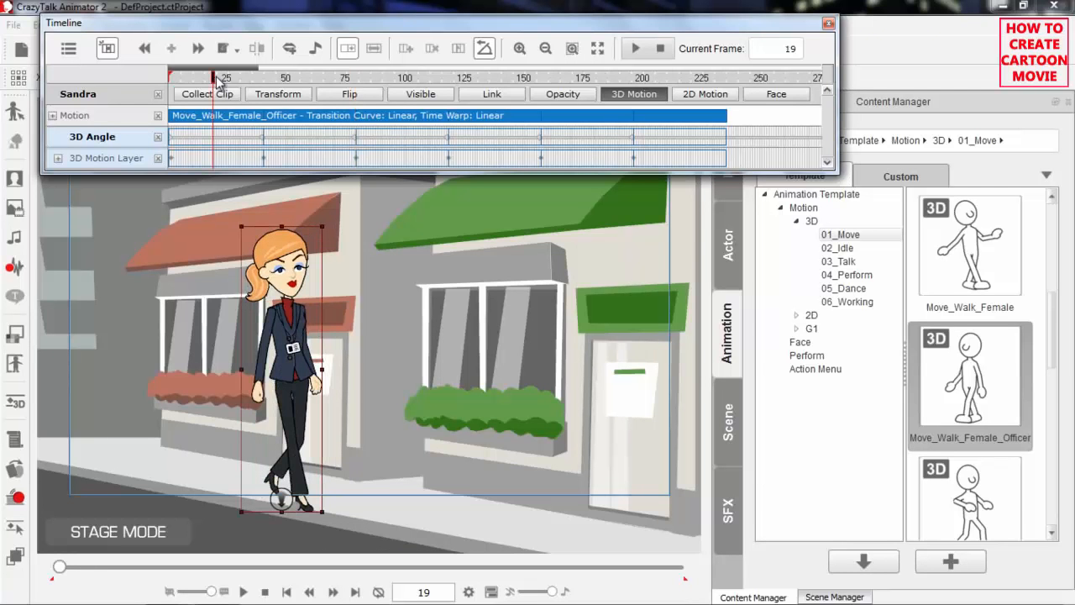
click(283, 336)
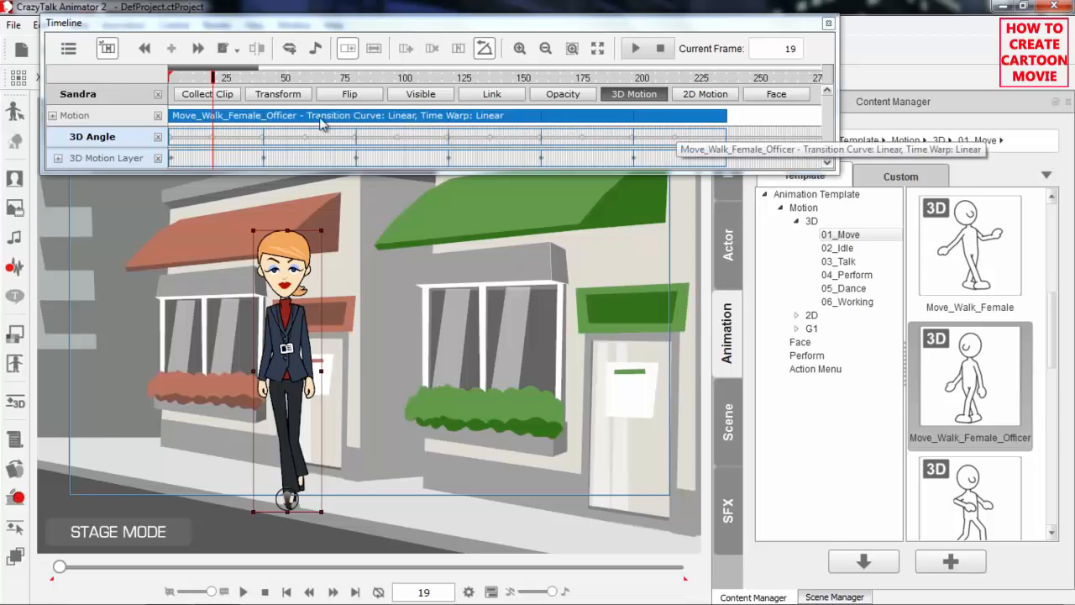
drag(198, 80, 169, 84)
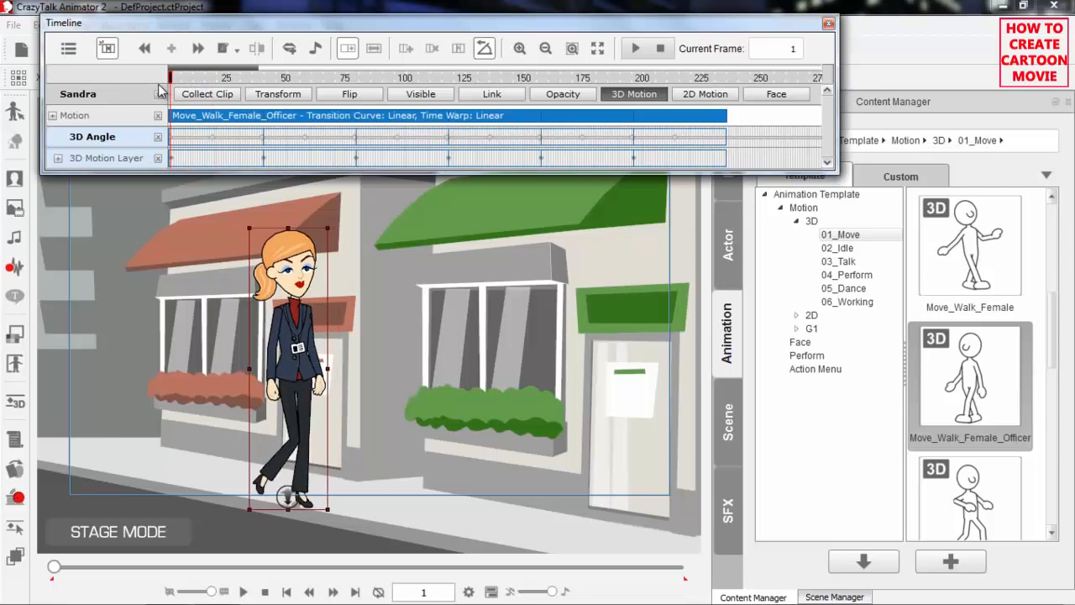
key(space)
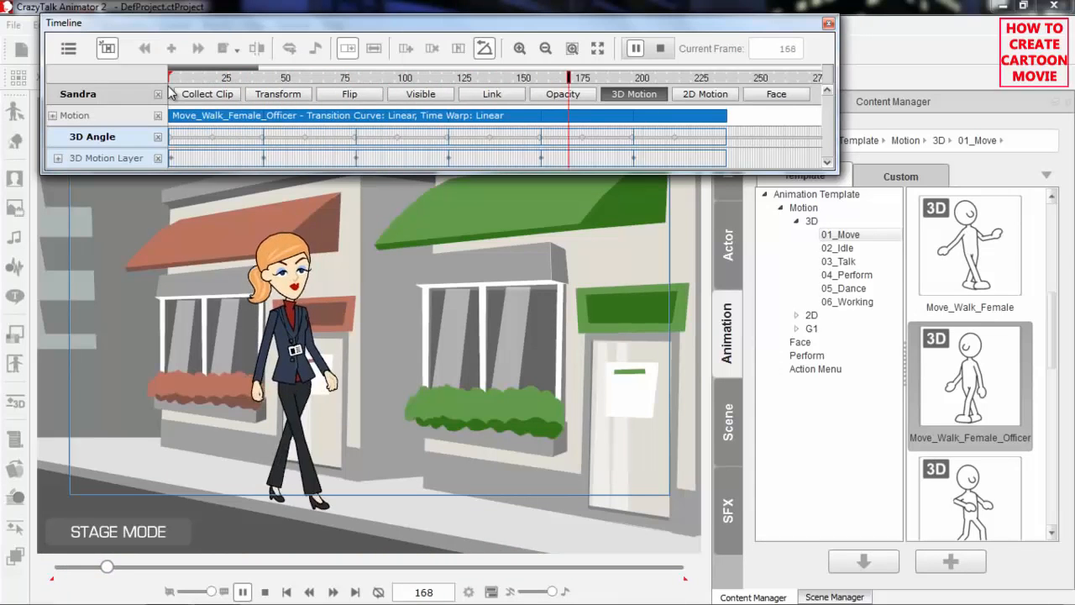
key(space)
drag(215, 81, 157, 81)
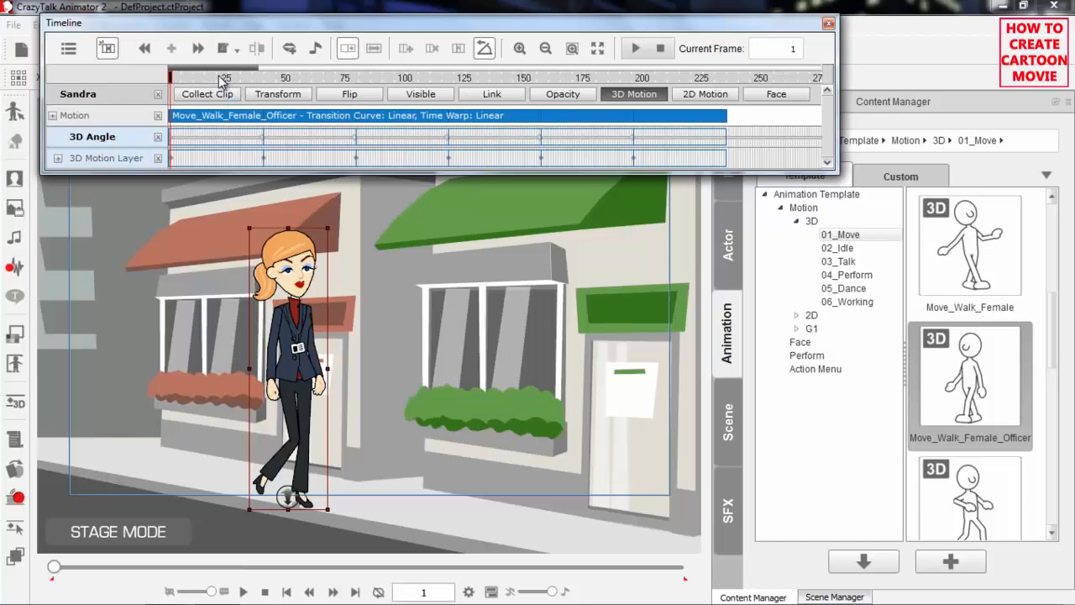
Raise Sandra's right hand forward at frame 21 using the 3D Motion Key Editor and play the looped walk from frame 1
click(217, 78)
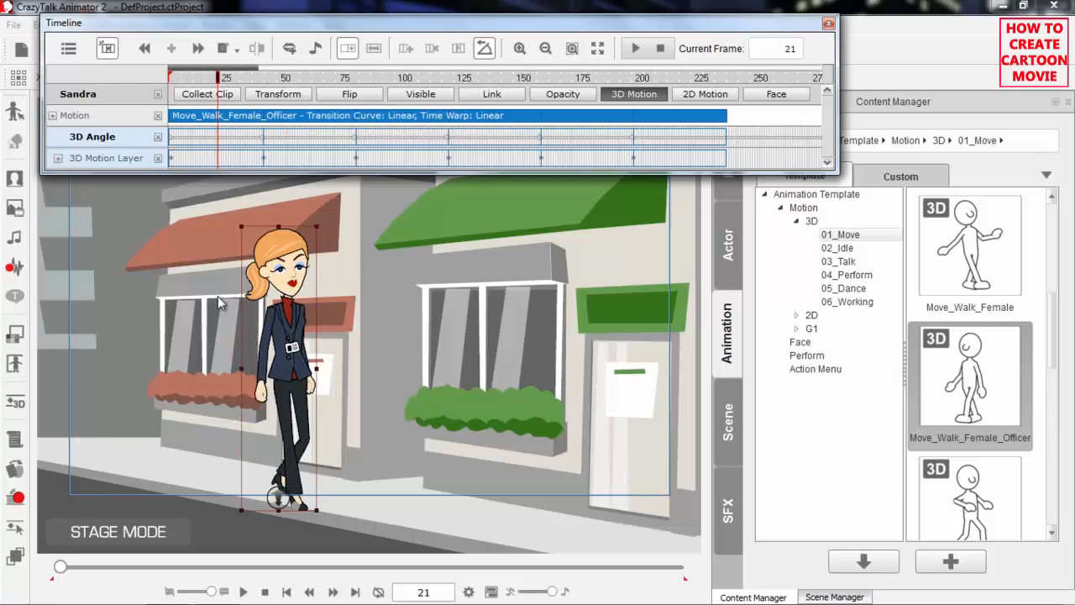
click(218, 159)
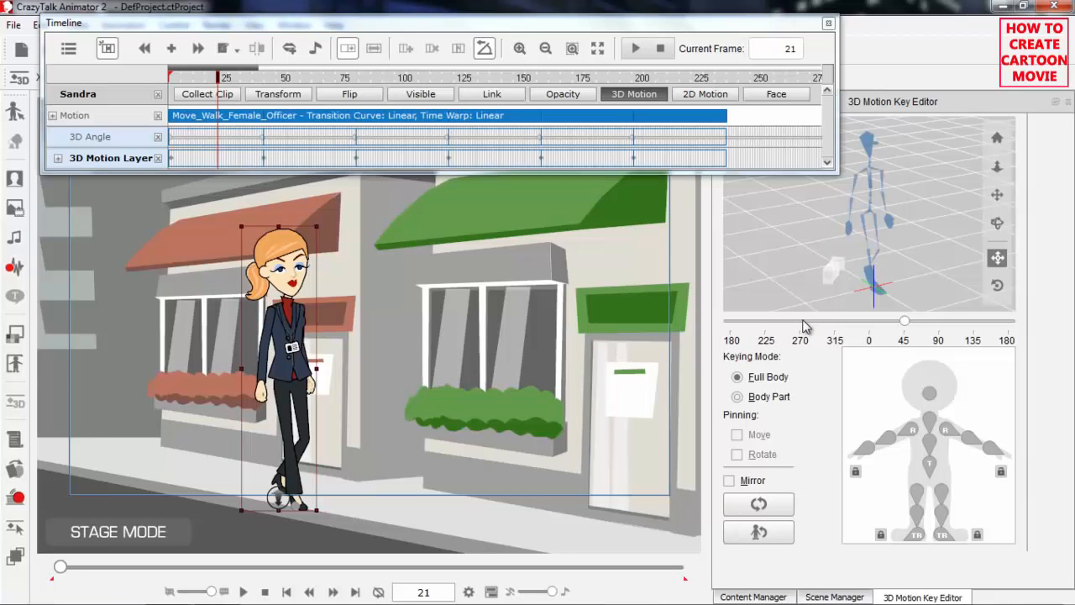
click(867, 447)
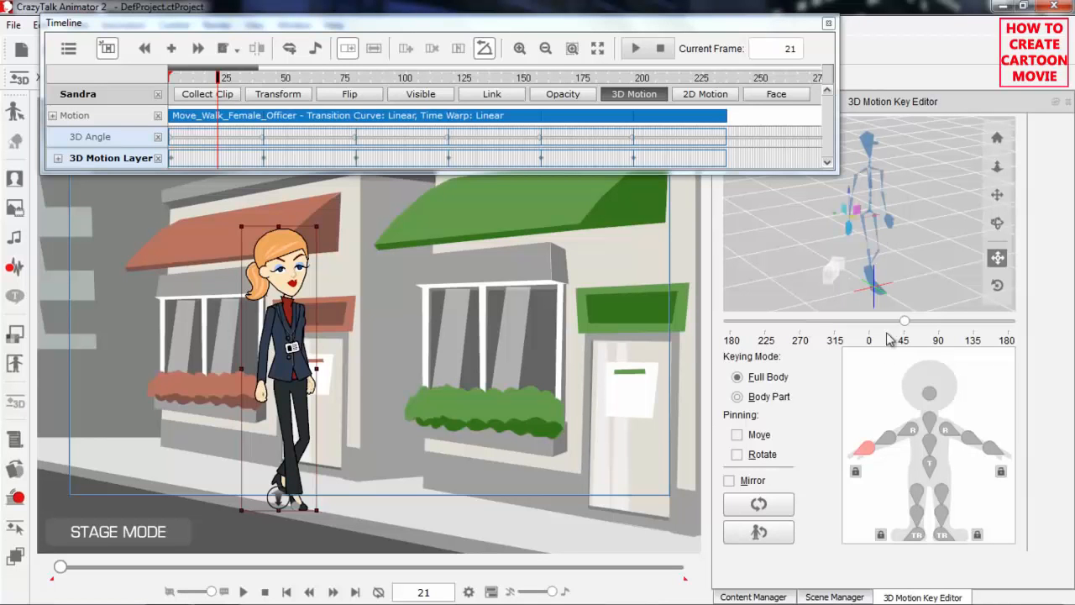
drag(842, 220, 876, 206)
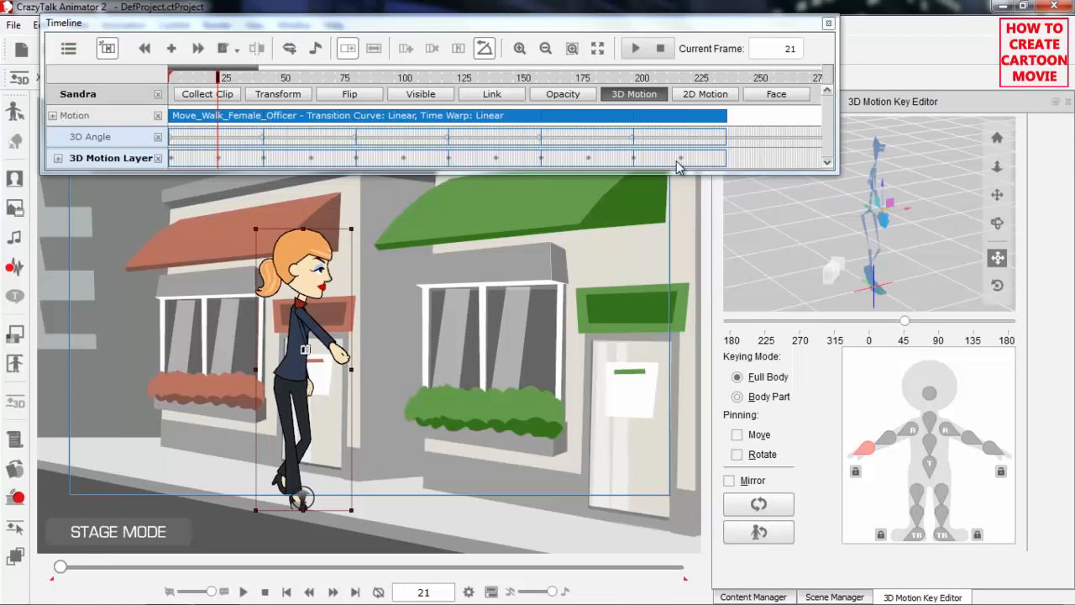
drag(238, 79, 154, 87)
key(space)
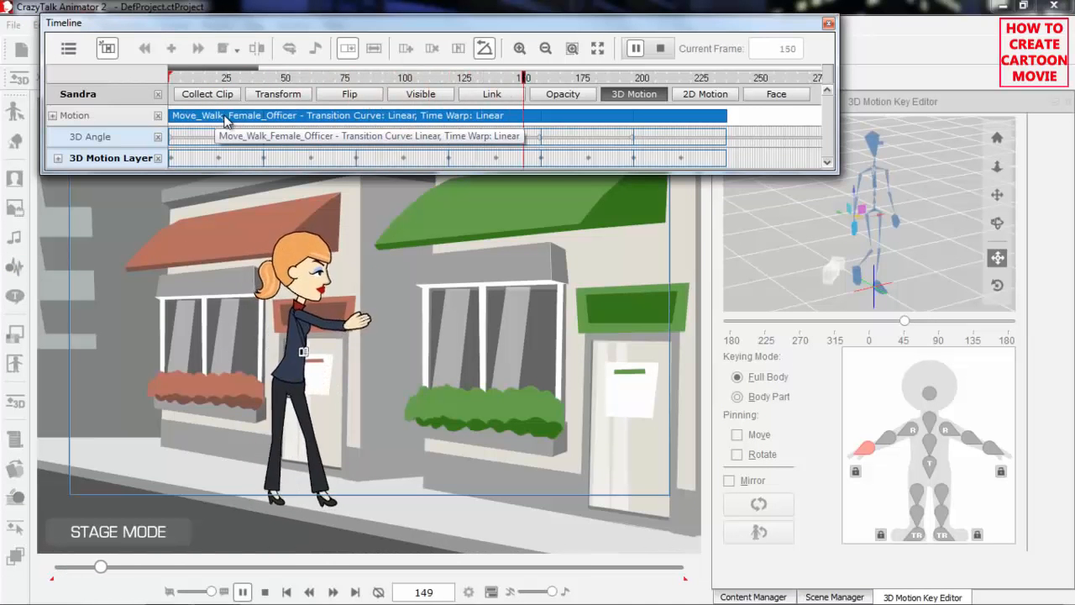
key(space)
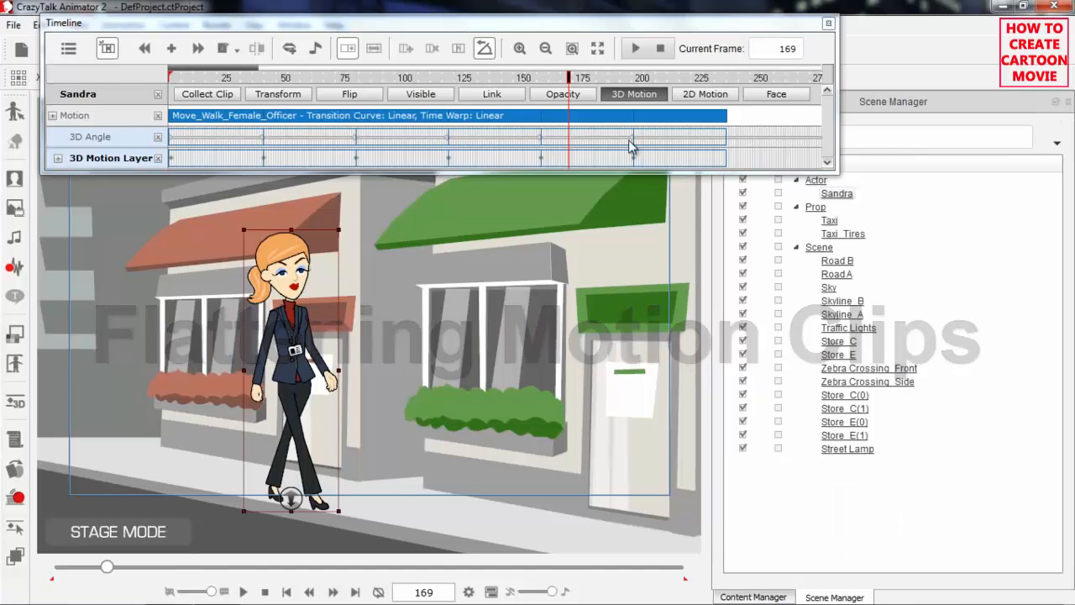
Flatten the looped Move_Walk_Female_Officer motion clip and play the flattened walk from frame 1
drag(213, 81, 150, 85)
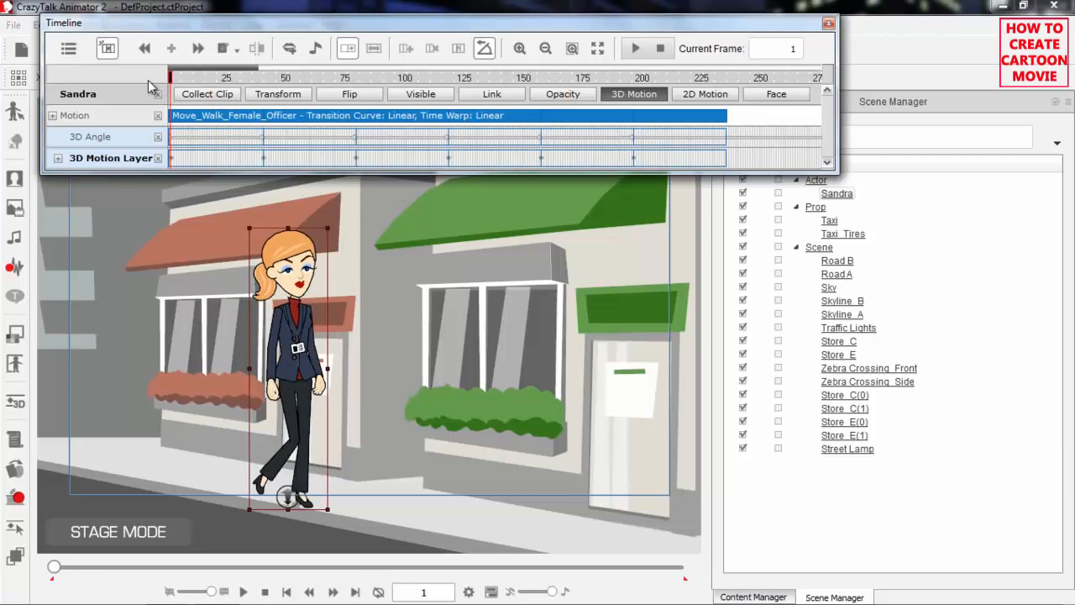
right_click(210, 117)
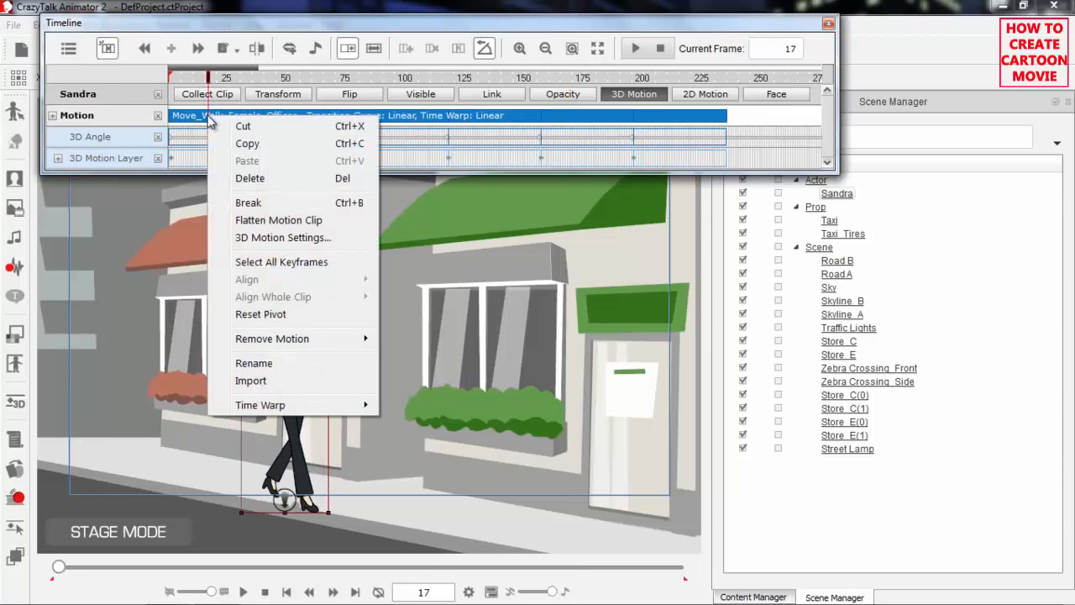
click(301, 223)
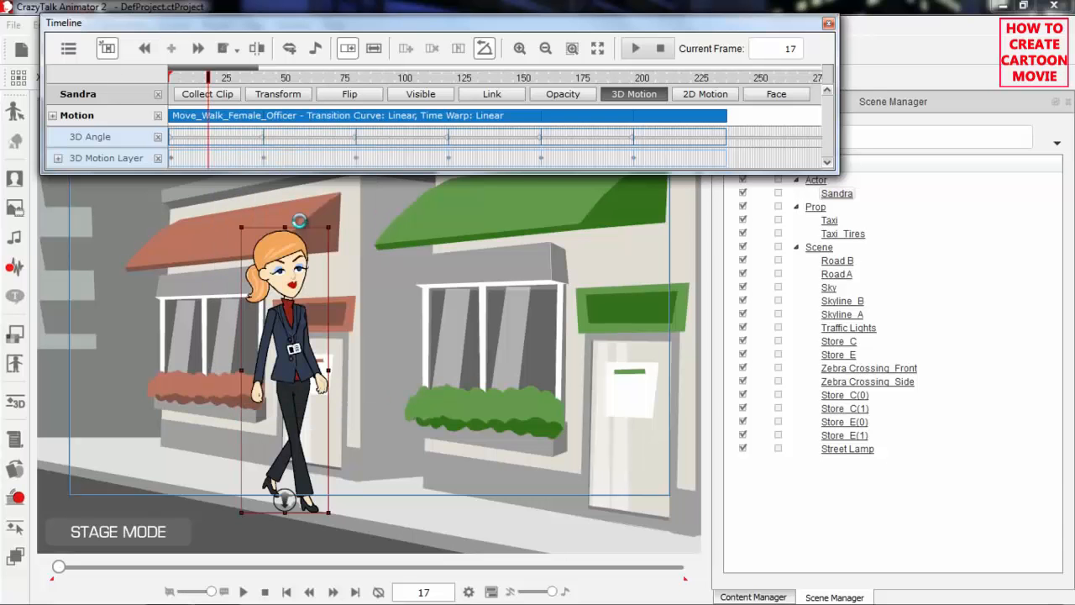
drag(260, 78, 171, 78)
key(space)
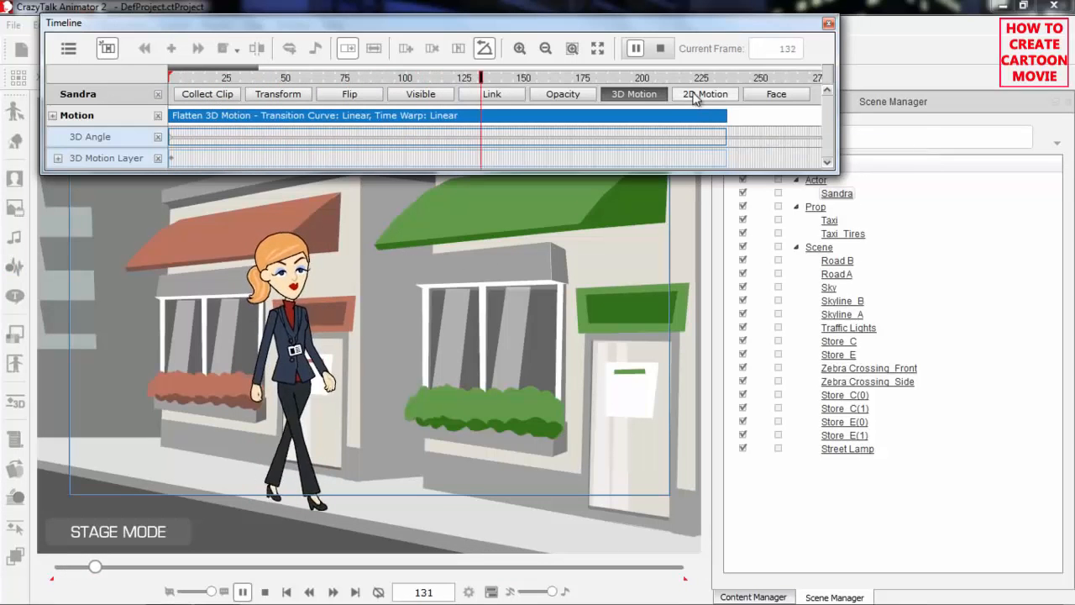
key(space)
Move Sandra at frame 201 along the sidewalk to the corner beside the orange-awning shop
click(643, 78)
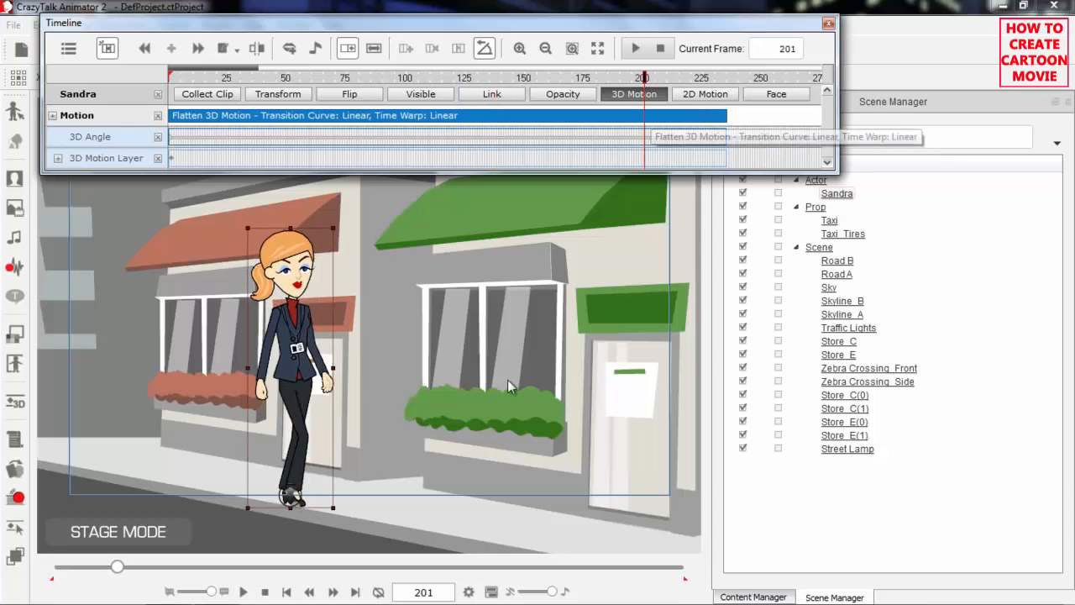
drag(415, 332, 343, 269)
scroll(348, 344, down, 2)
drag(408, 388, 342, 449)
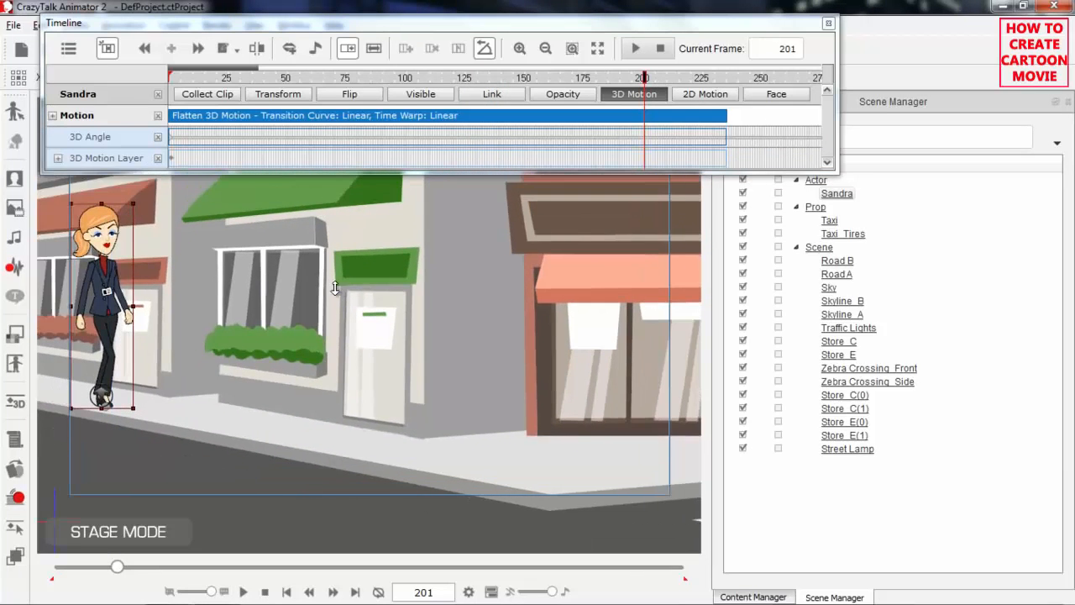
drag(336, 281, 344, 446)
drag(410, 376, 384, 376)
drag(350, 292, 357, 388)
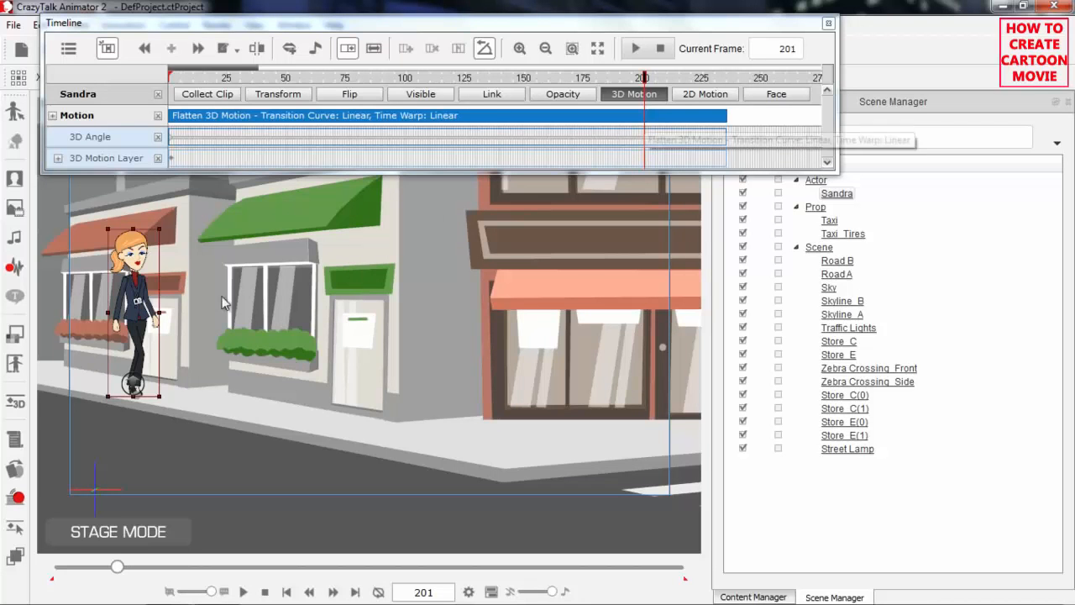
drag(181, 341, 487, 376)
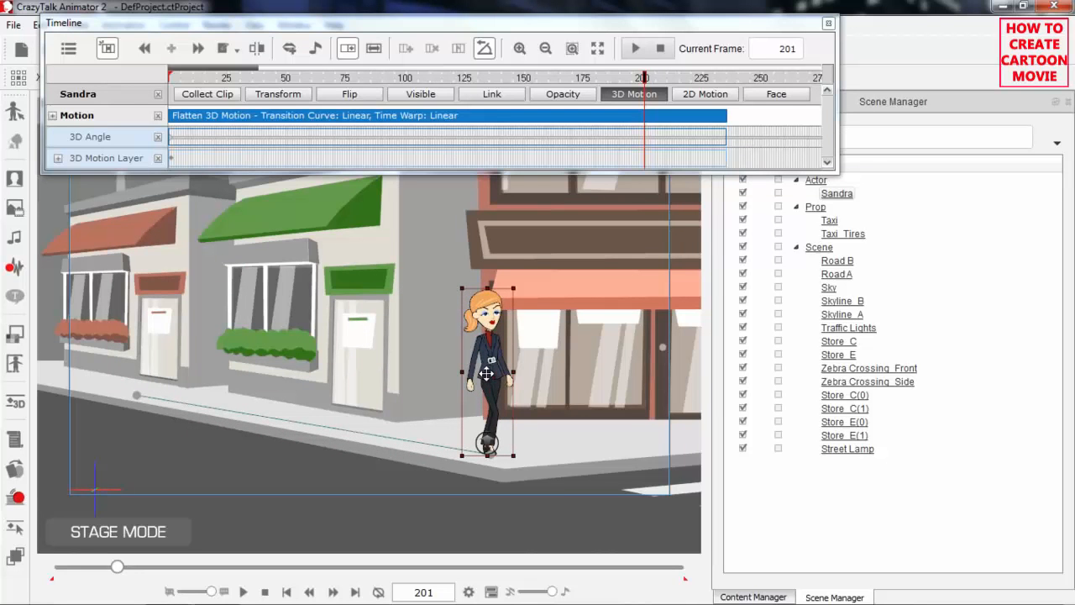
Play Sandra's walk along the sidewalk path from frame 1 and stop once she reaches the corner
drag(215, 78, 159, 86)
key(space)
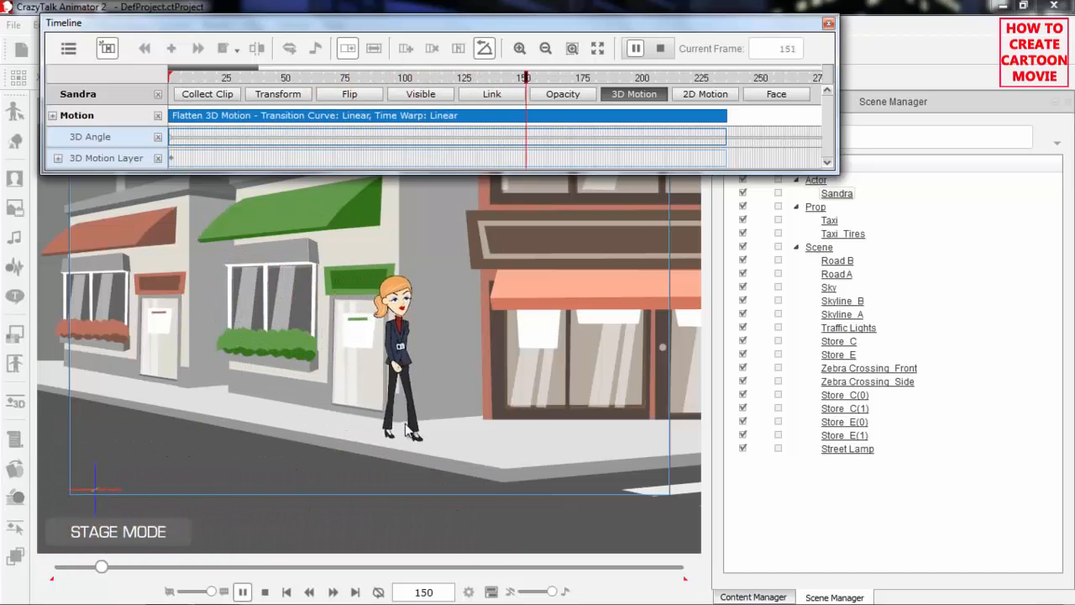
click(500, 462)
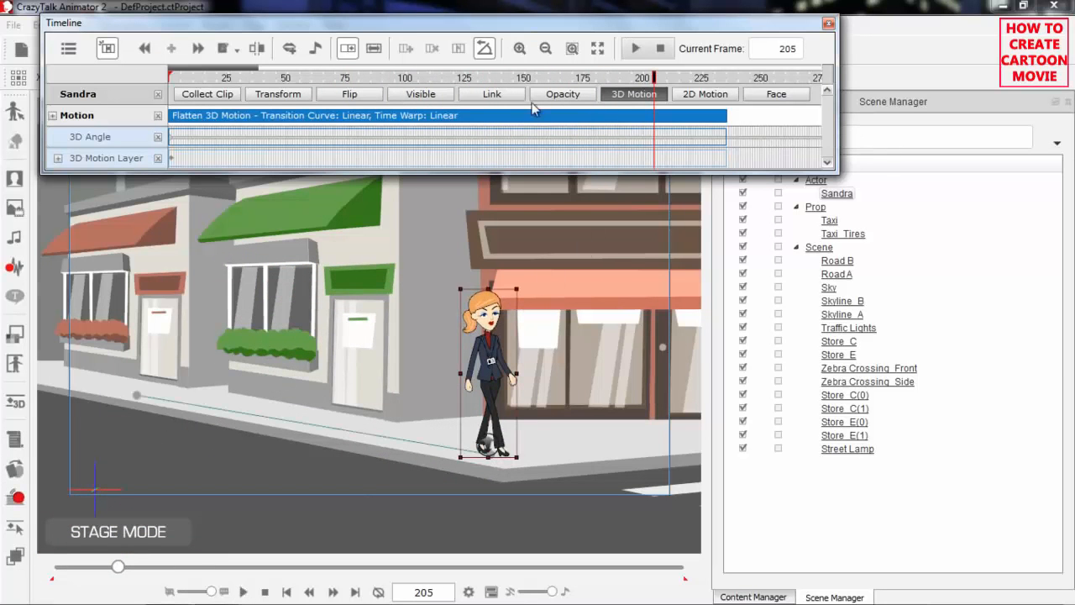
Show Sandra's Transform track, move its frame 201 keyframe to frame 235 at the motion clip's end, and play from frame 1
click(280, 94)
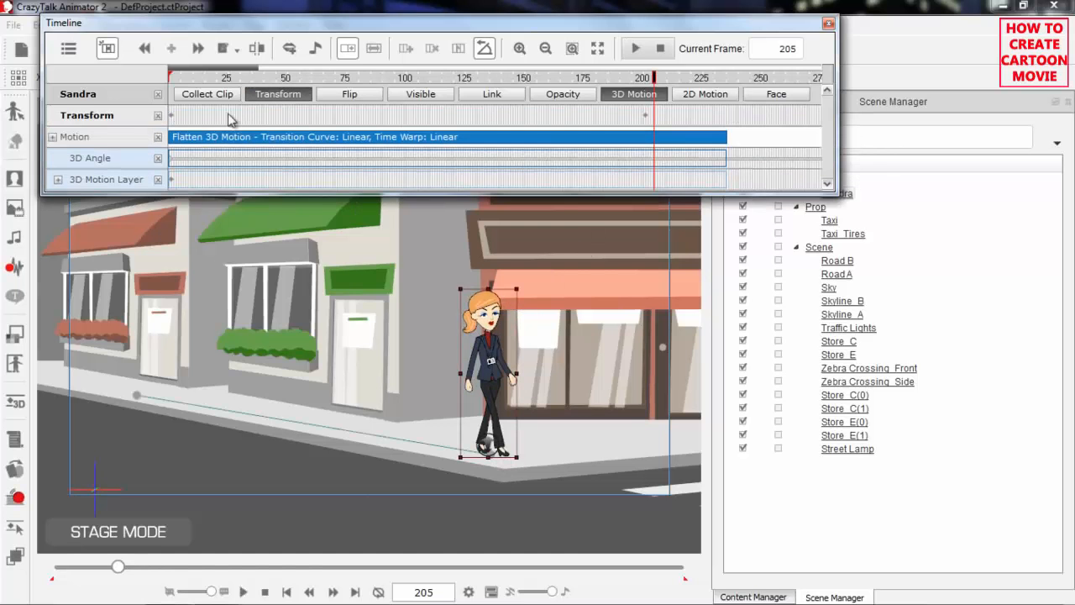
click(647, 116)
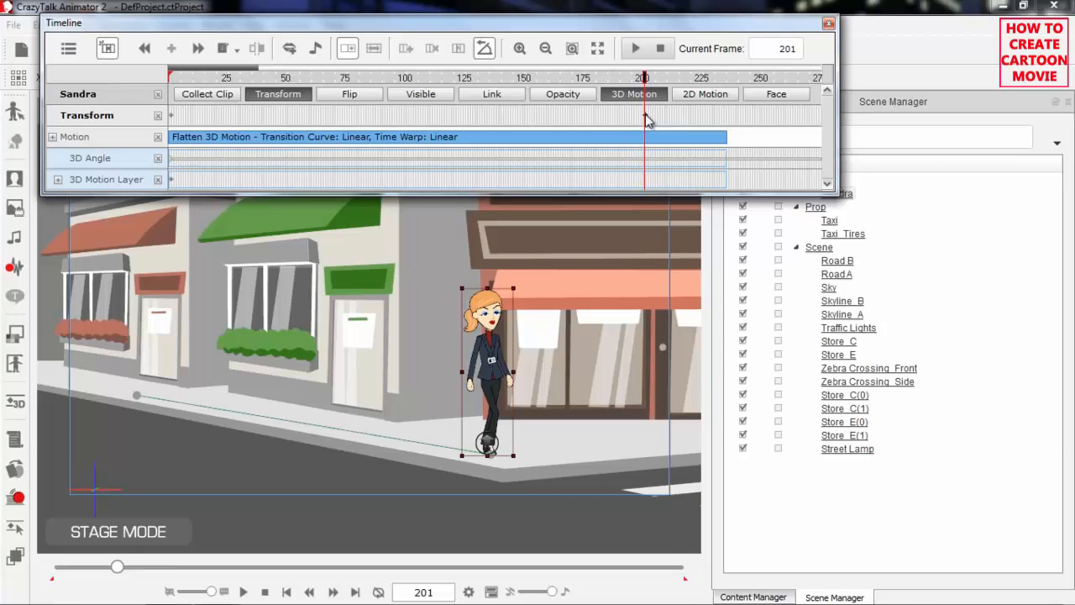
double_click(728, 115)
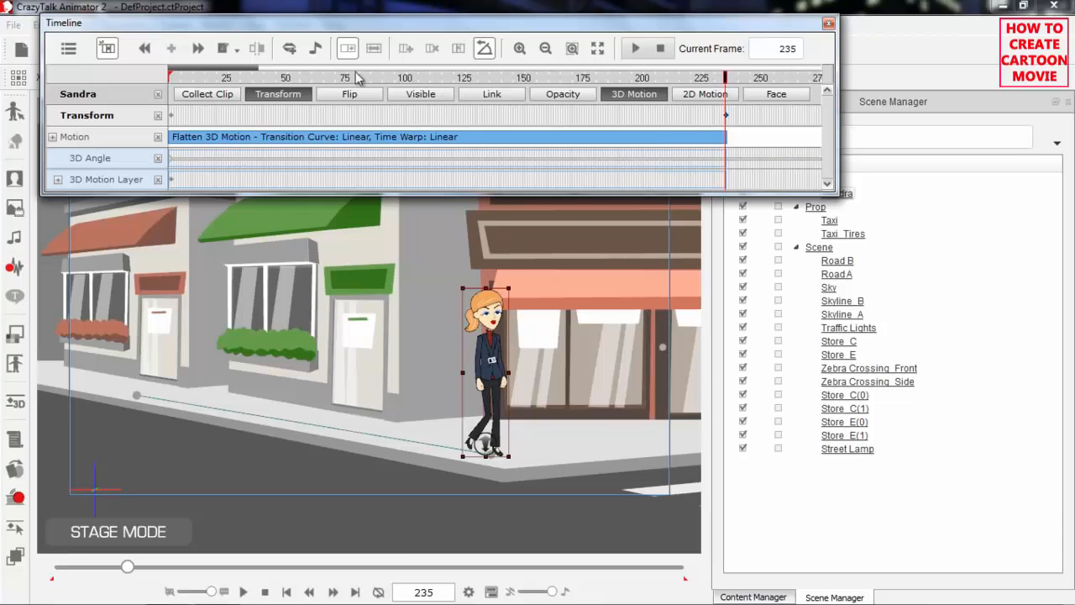
drag(236, 79, 150, 85)
key(space)
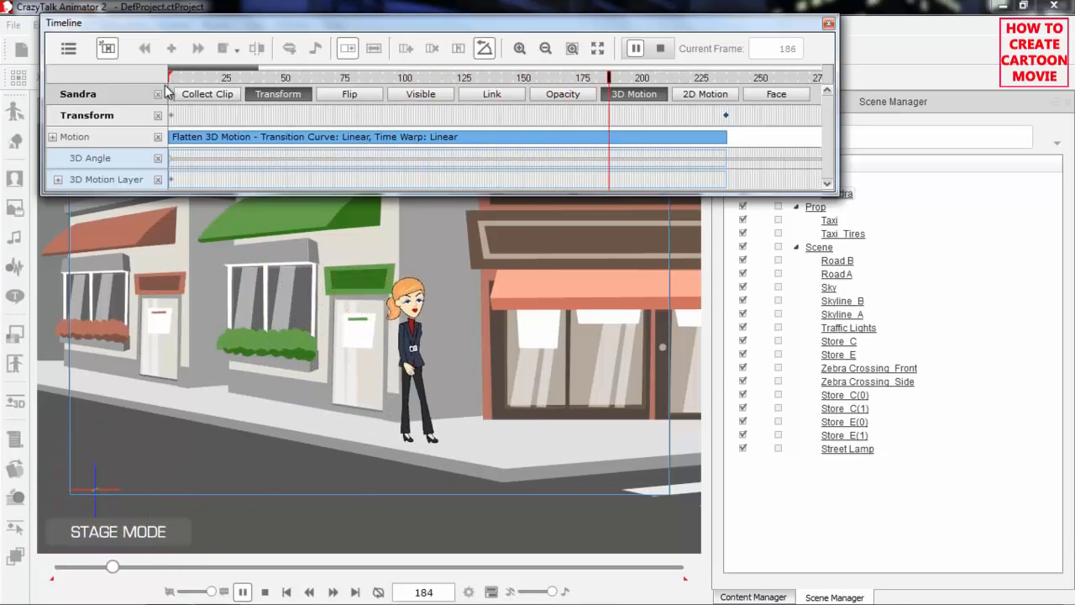
key(space)
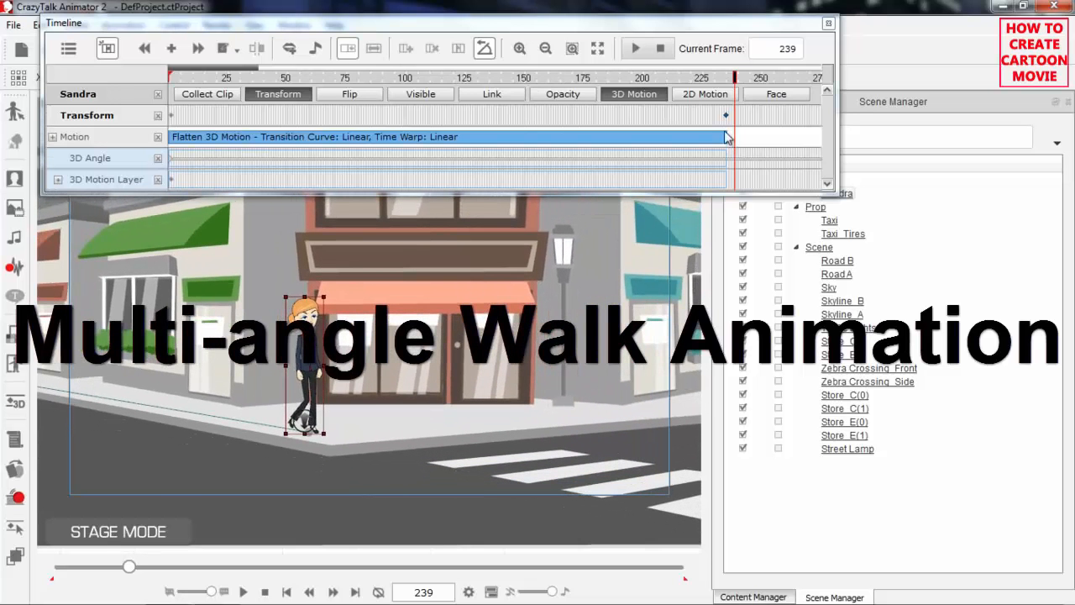
Loop Sandra's flattened walk clip past frame 275 and play the extended motion from frame 223
drag(727, 138, 802, 147)
drag(708, 81, 697, 80)
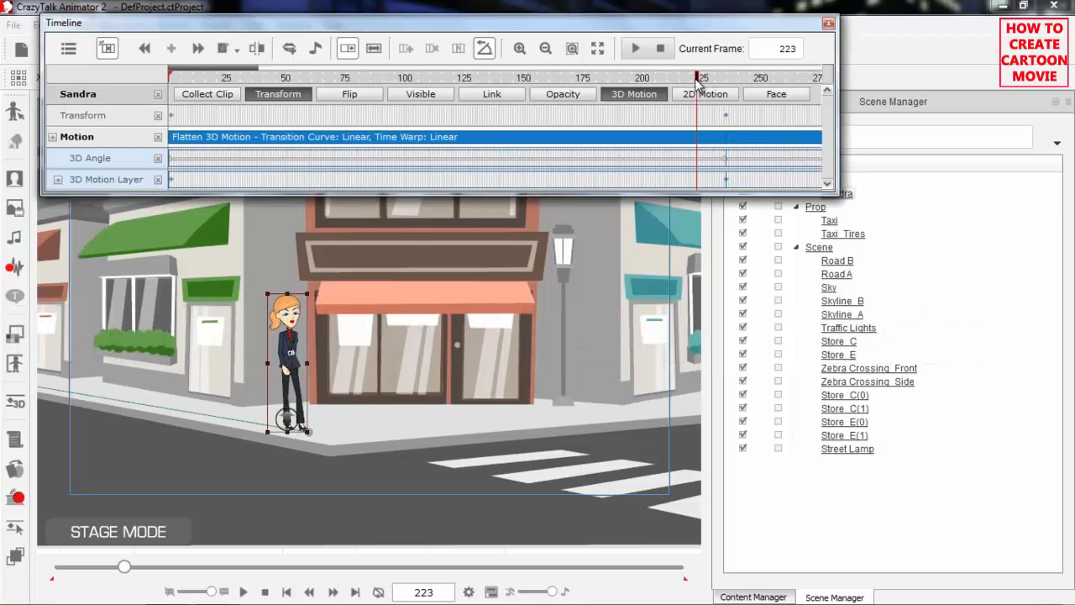
key(space)
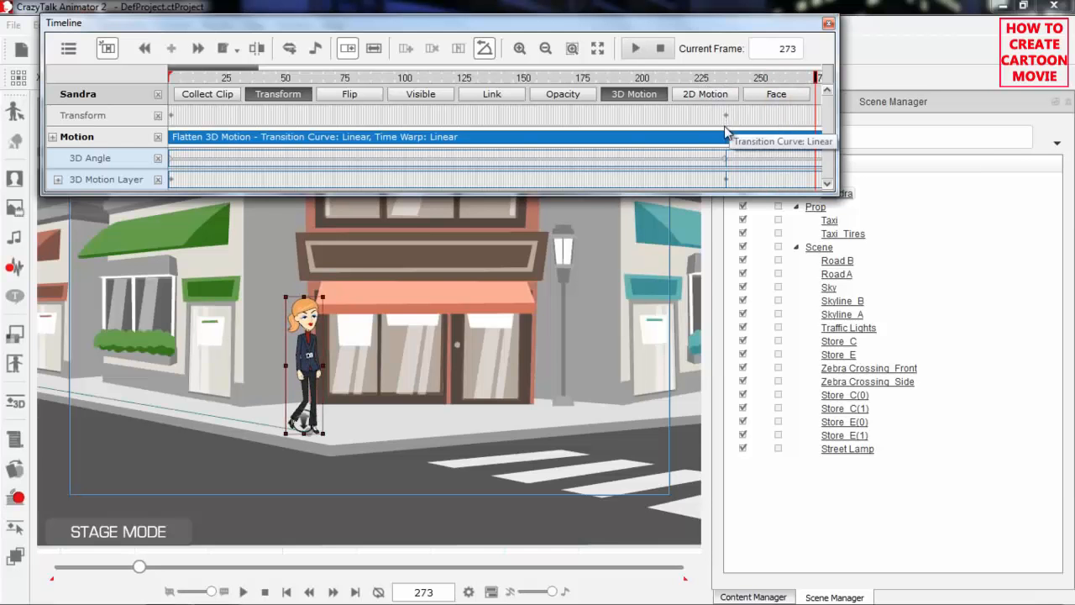
Flatten Sandra's extended walk clip again and play the result from frame 198
drag(249, 73, 271, 76)
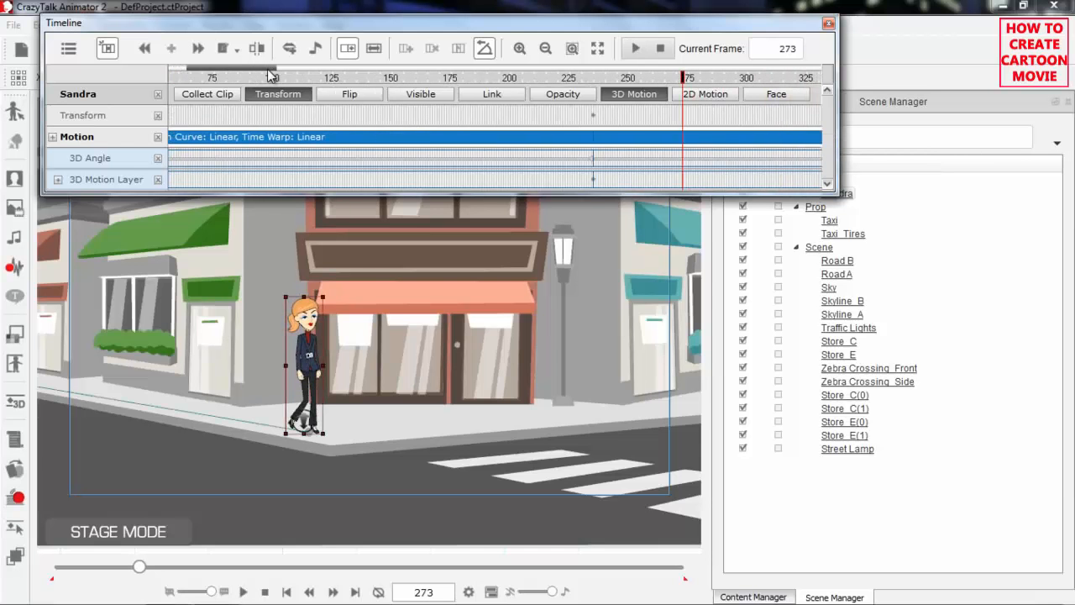
right_click(531, 141)
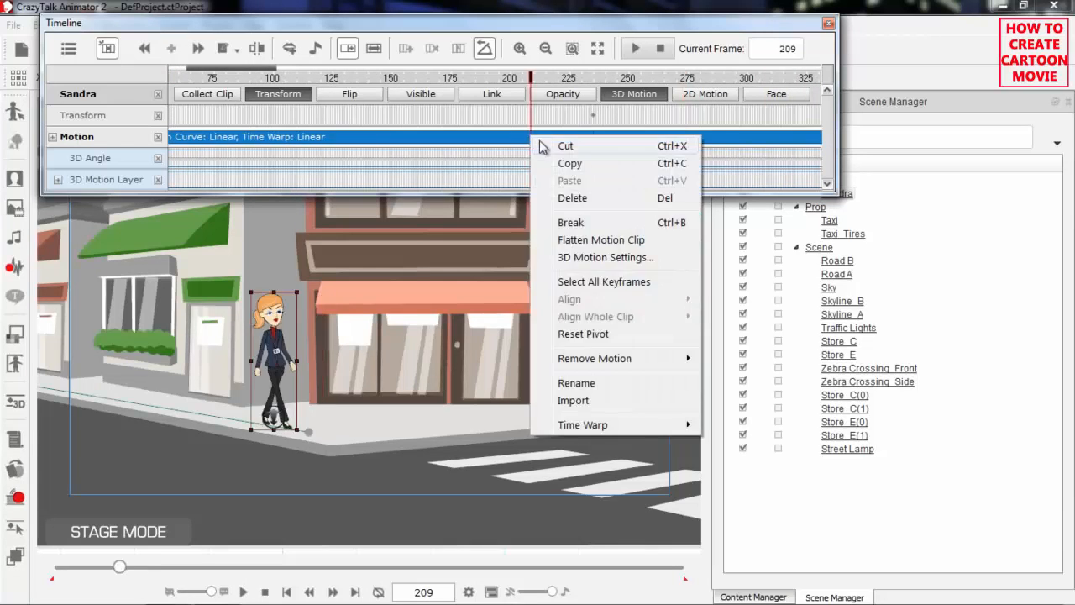
click(592, 238)
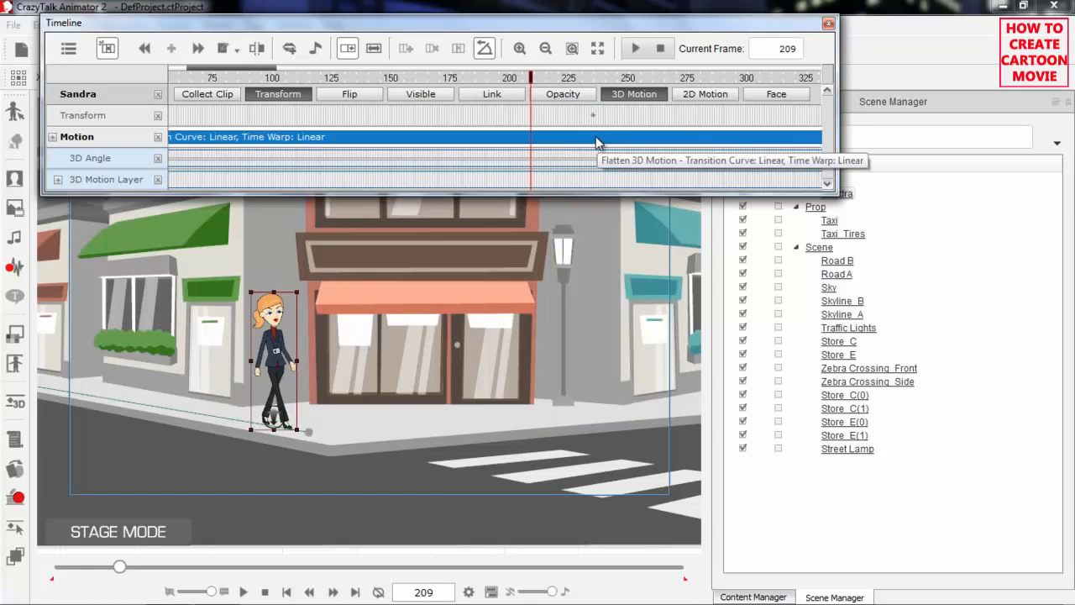
drag(597, 78, 505, 78)
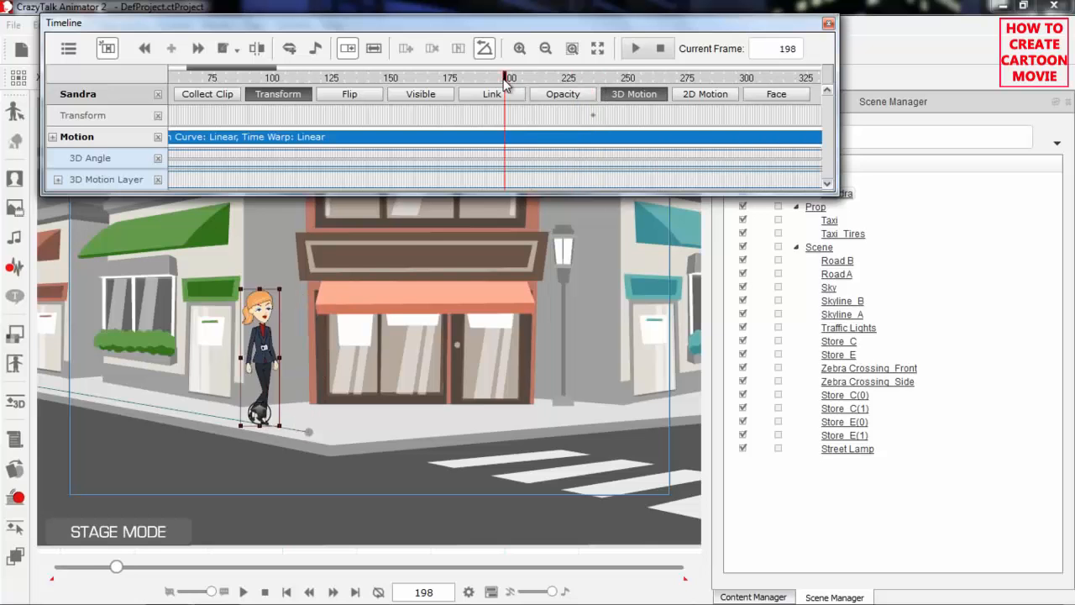
key(space)
key(space)
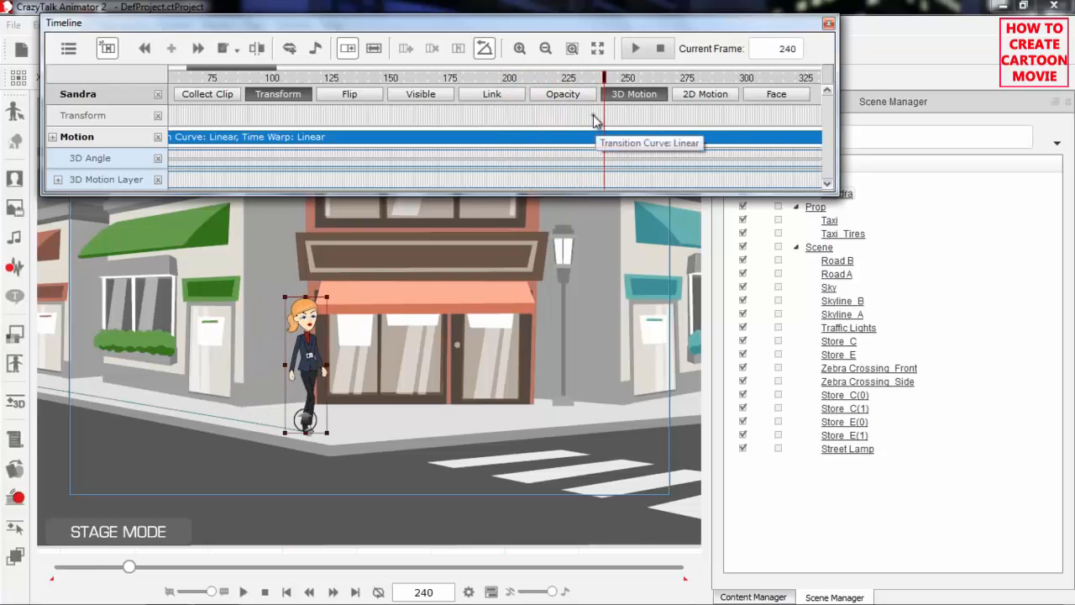
Move Sandra's corner Transform keyframe to frame 243 and turn her to the side view facing the shop's door
click(594, 119)
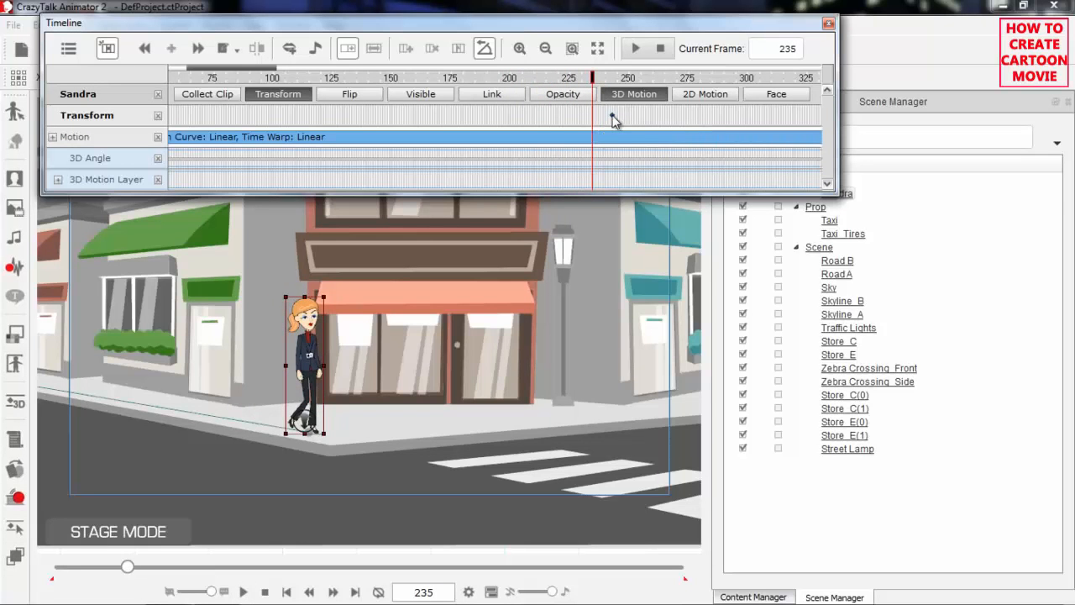
click(611, 115)
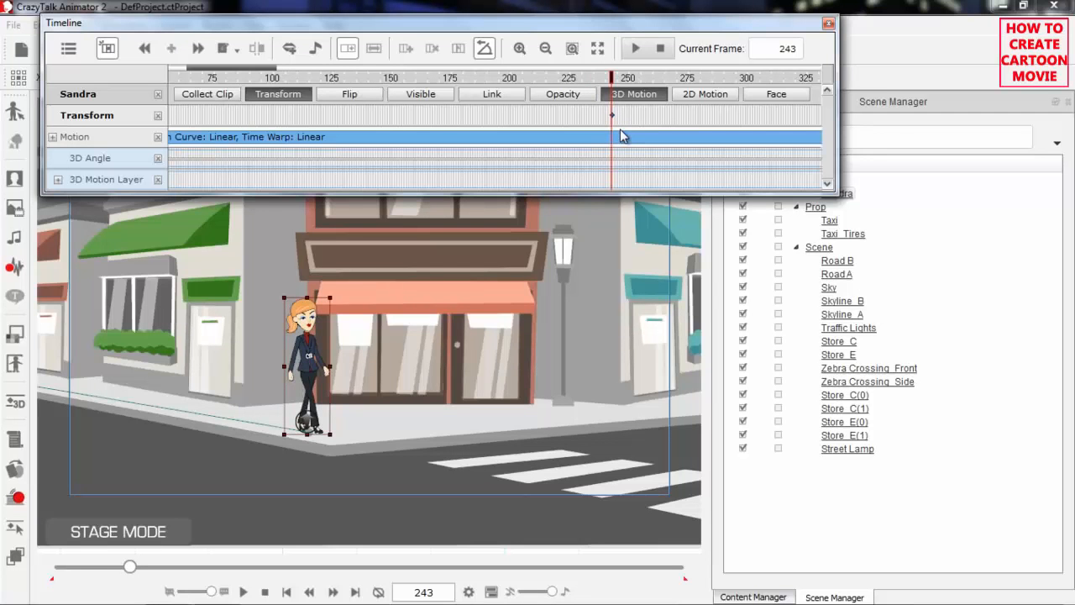
click(313, 341)
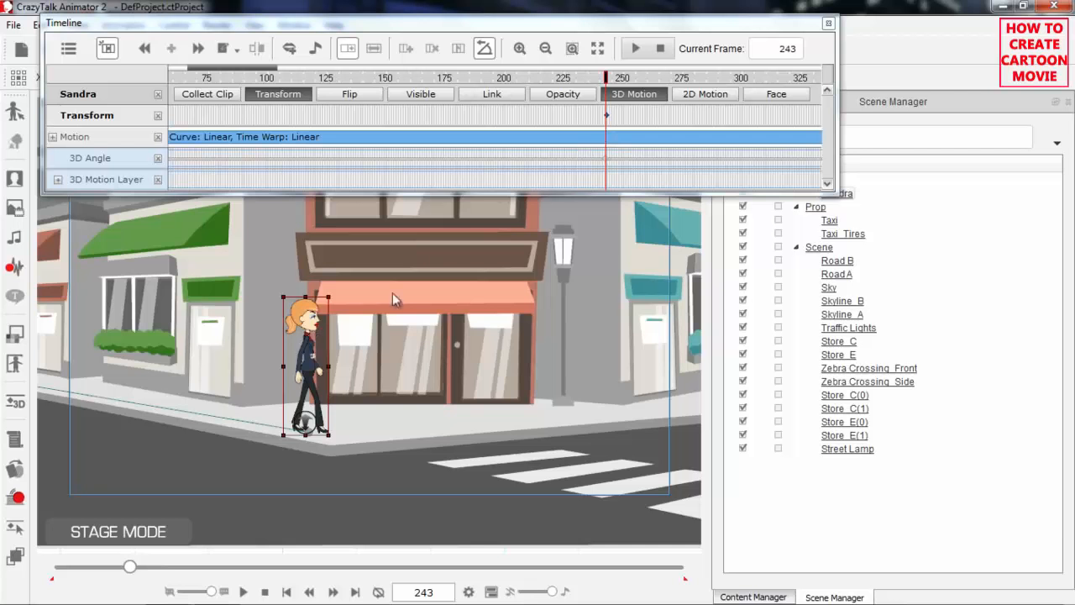
Step through frames 242 to 244 on the enlarged timeline to examine Sandra's angle change at the corner
mouse_move(260, 72)
mouse_down()
mouse_move(335, 69)
mouse_move(269, 74)
mouse_up()
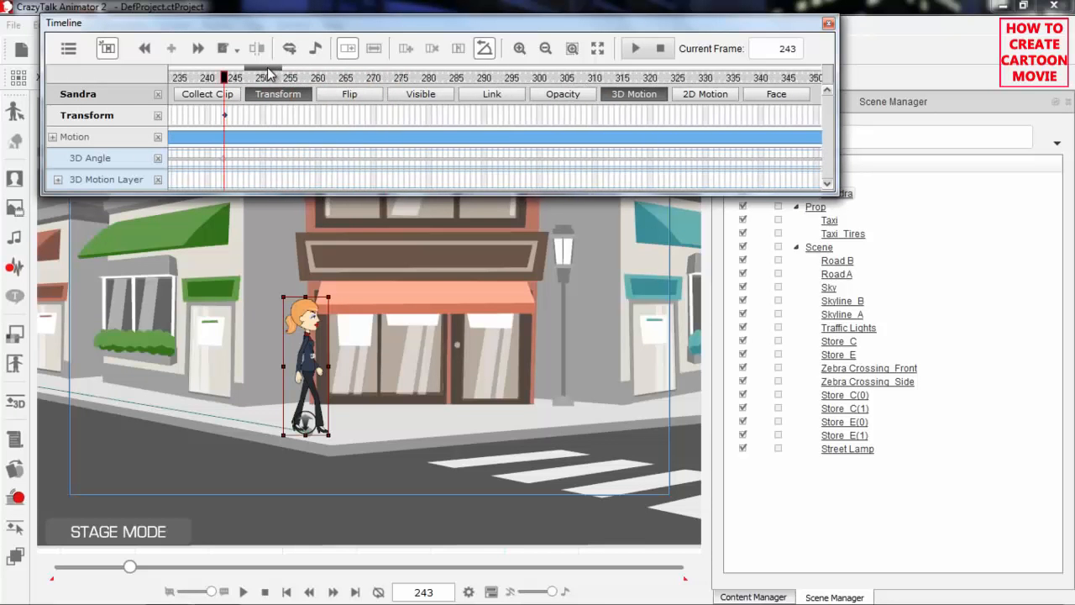
click(230, 78)
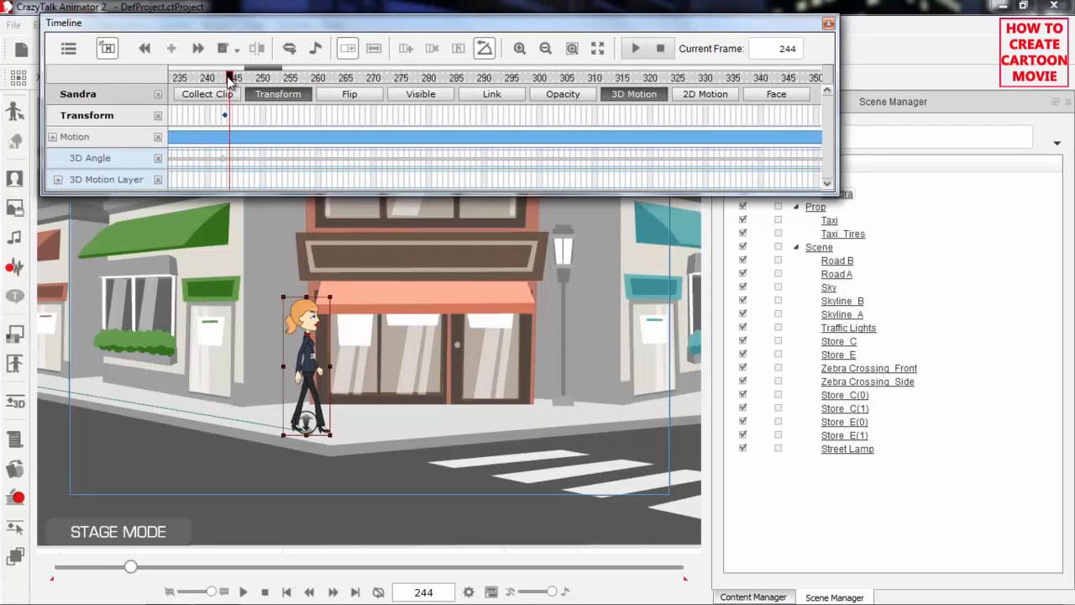
click(520, 48)
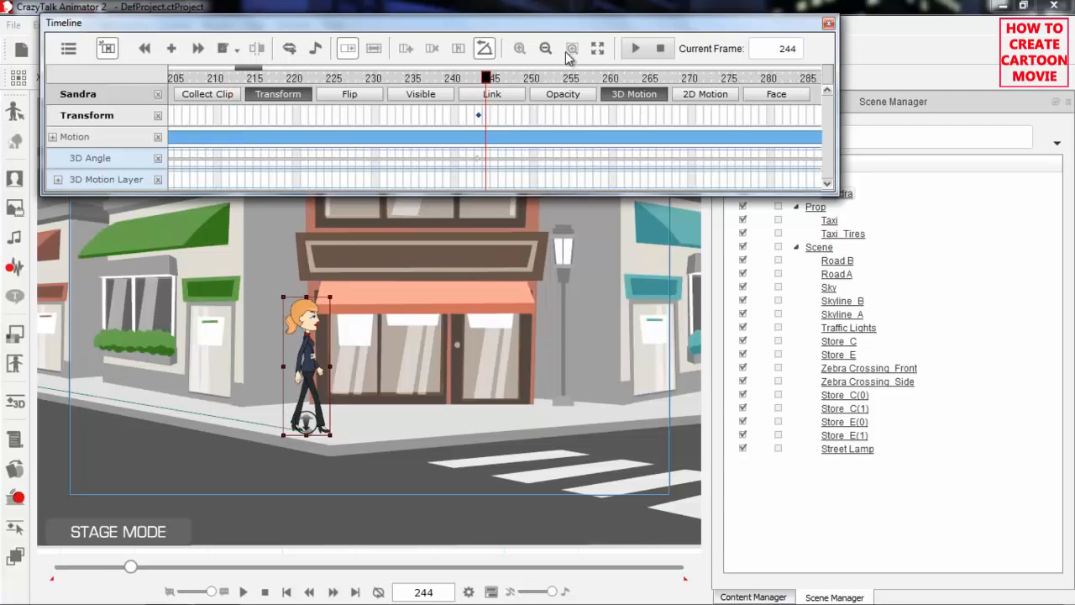
click(572, 50)
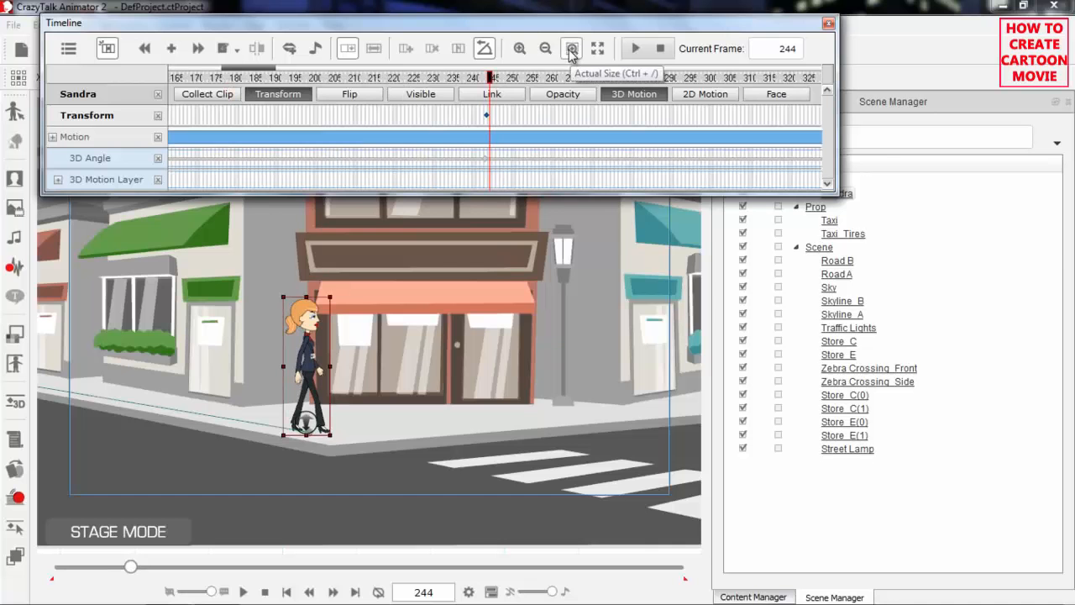
click(571, 50)
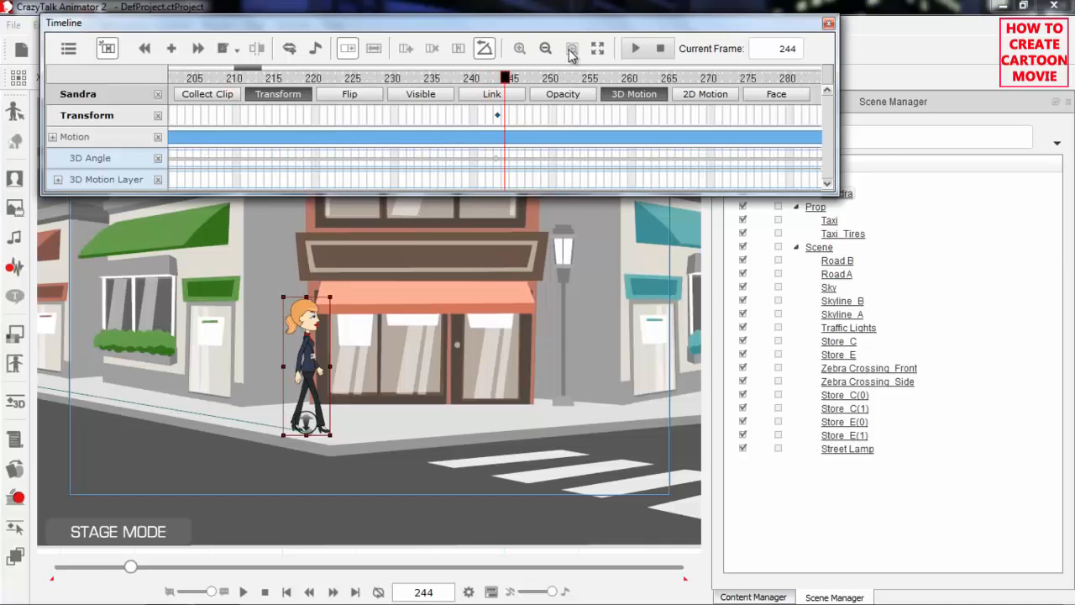
click(497, 78)
click(489, 78)
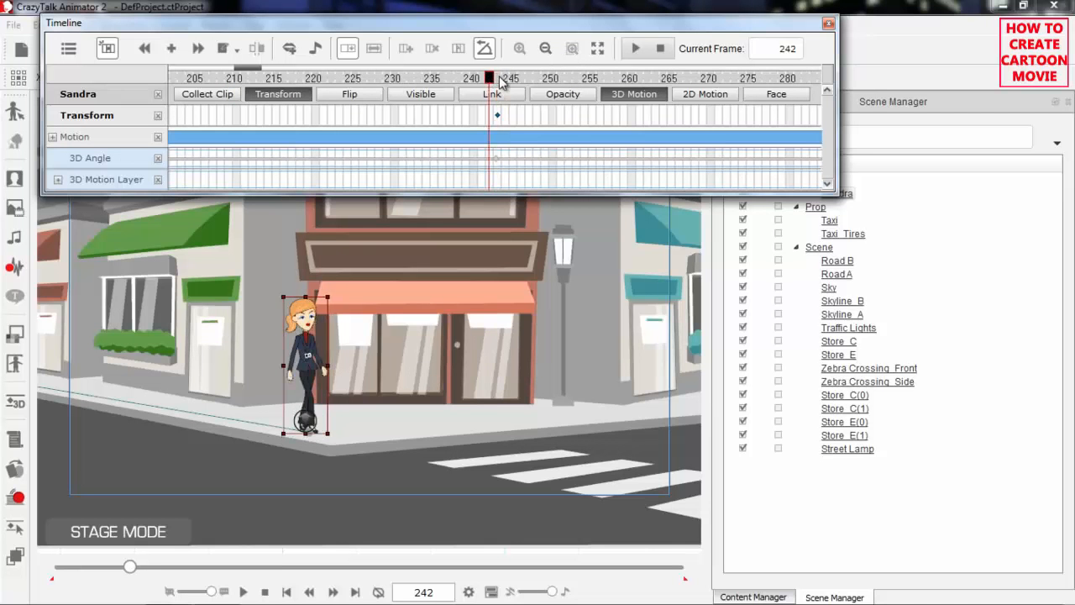
click(498, 78)
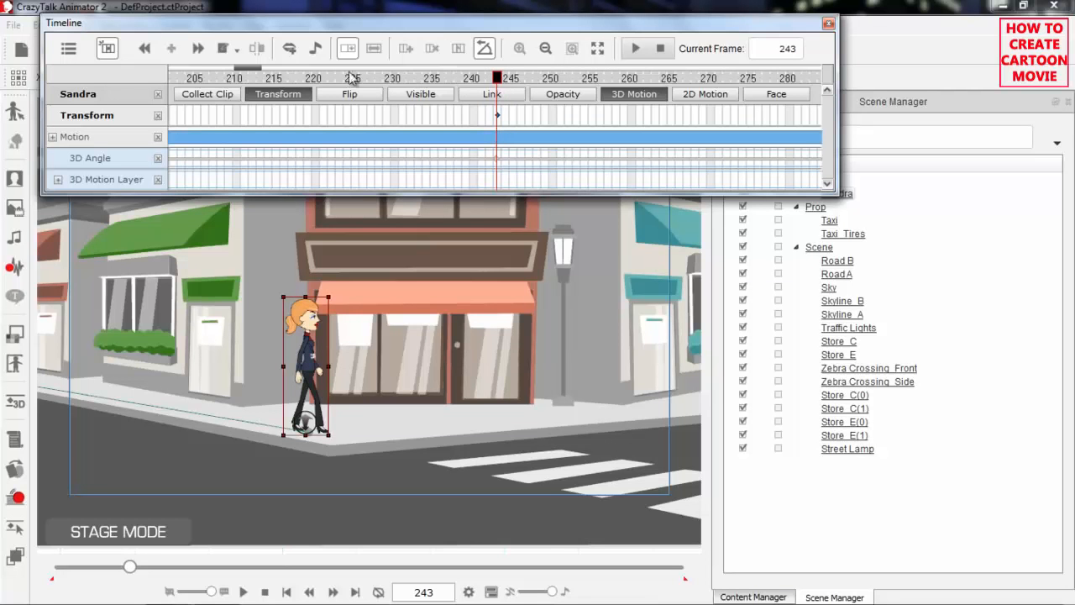
Play the side-view walk from frame 241 and, at frame 350, move Sandra along the sidewalk to the orange-awning shop's door
drag(261, 65, 297, 82)
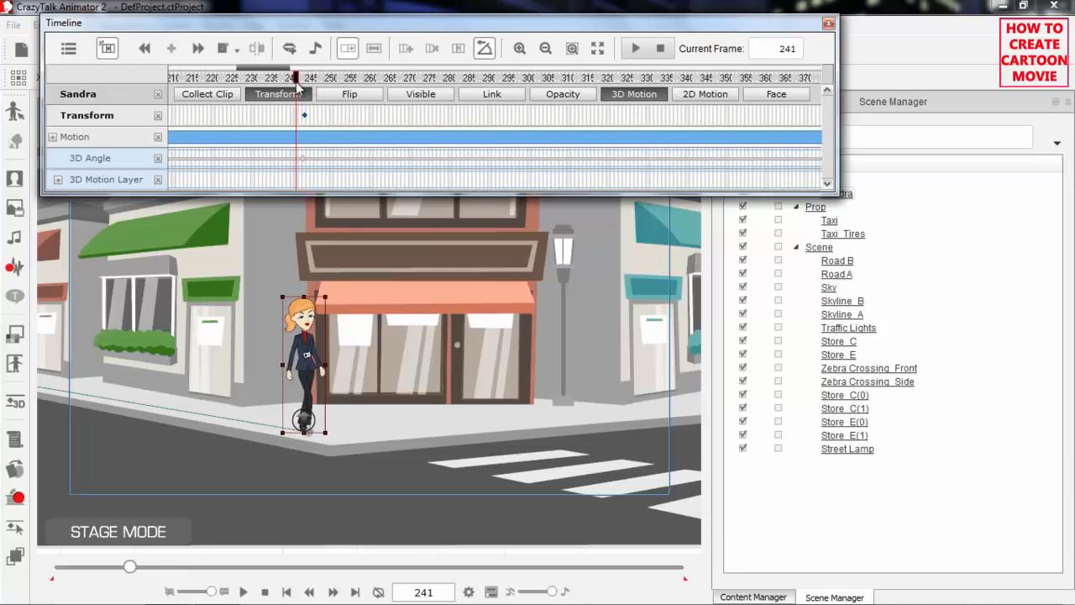
key(space)
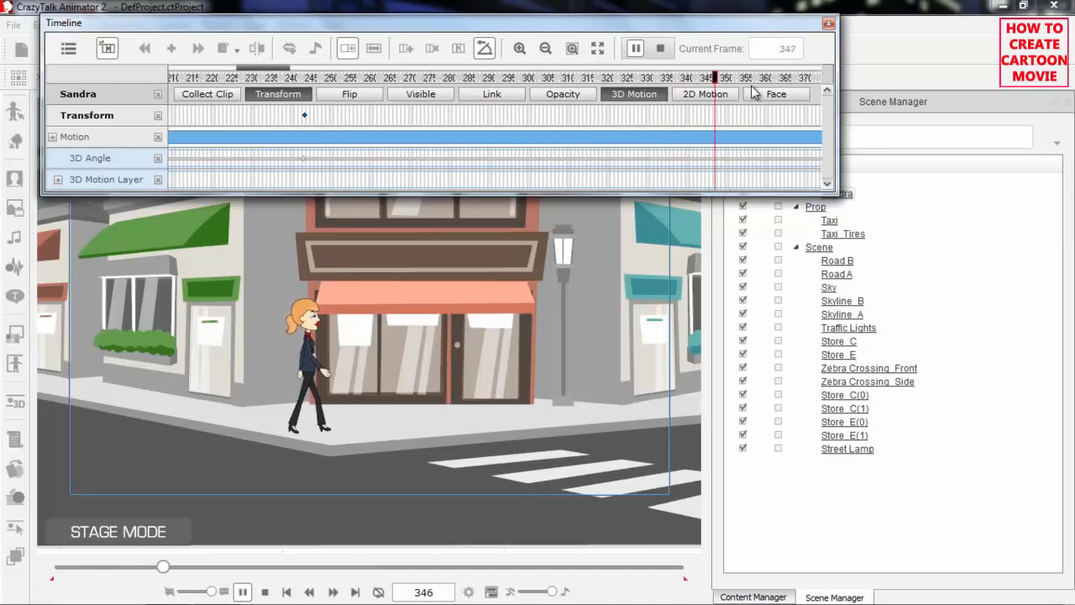
click(728, 78)
click(728, 78)
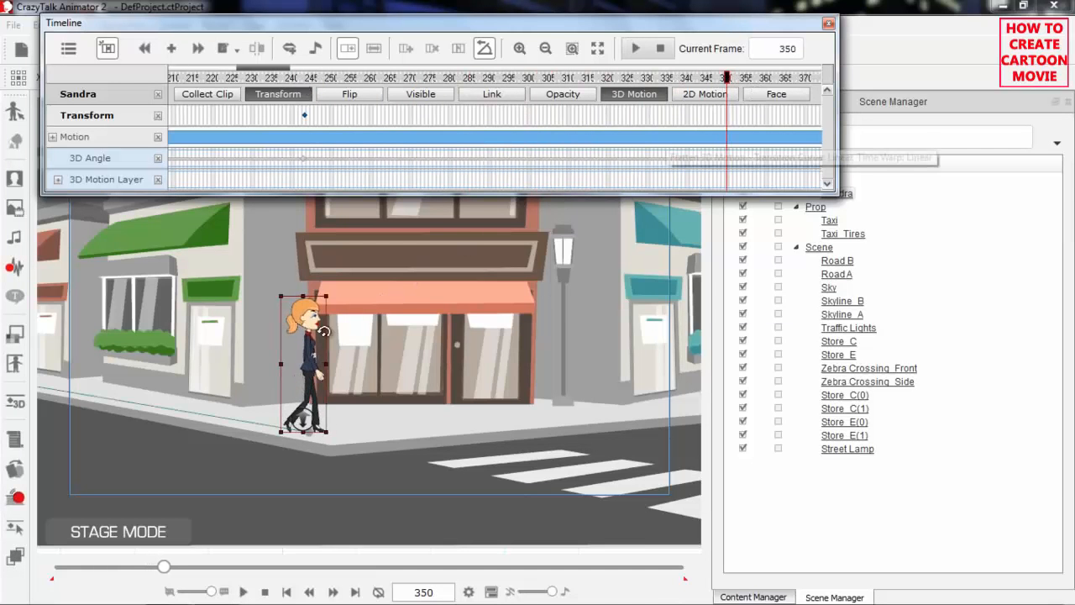
drag(312, 346, 492, 339)
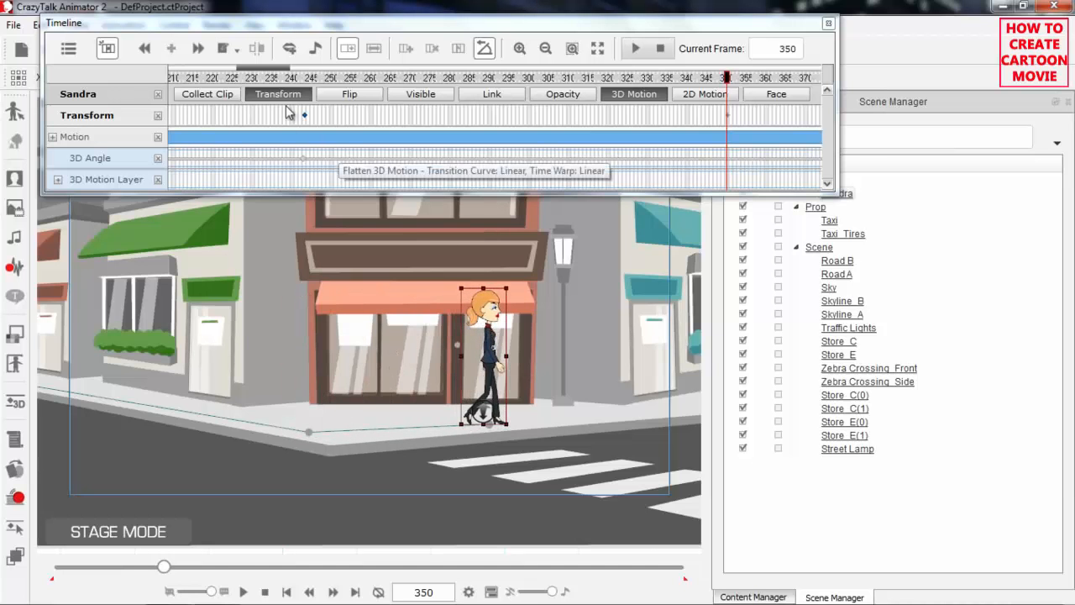
Play Sandra's walk around the corner twice, starting from frames shortly before the turn
click(269, 79)
key(space)
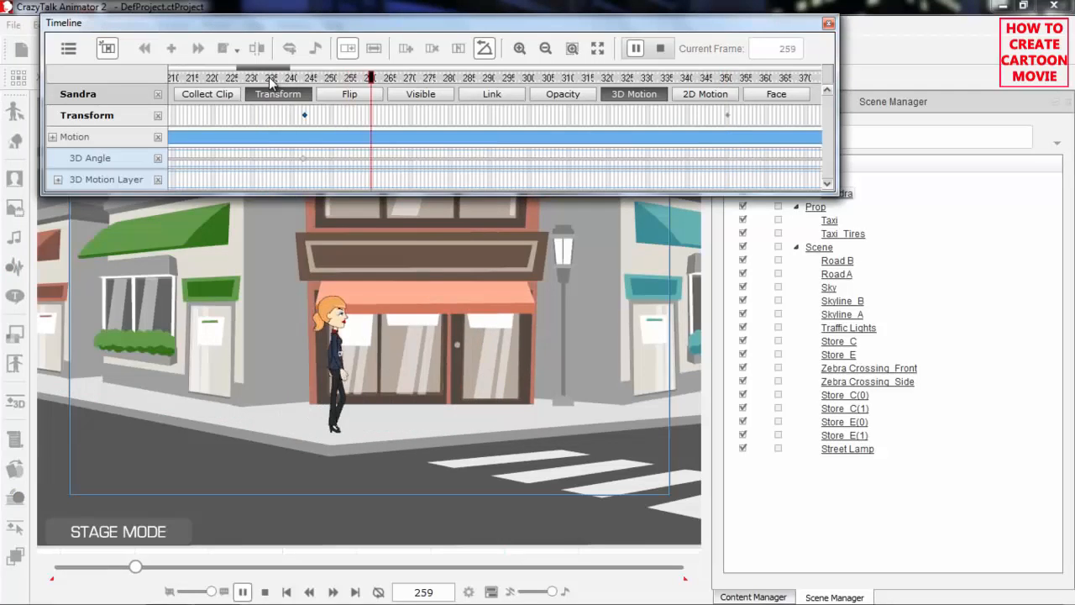
key(space)
click(216, 79)
key(space)
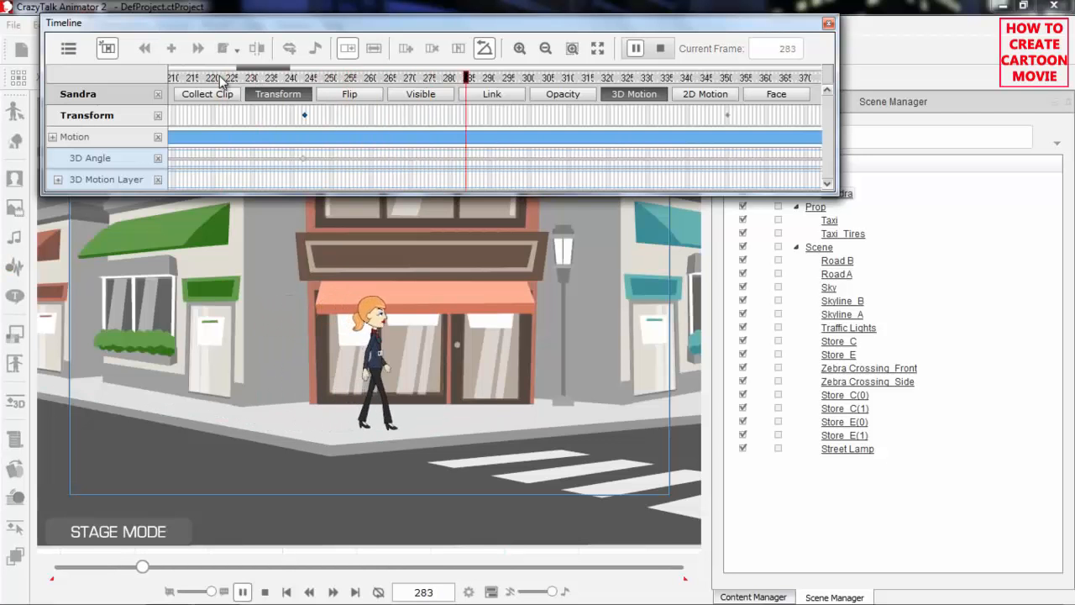
key(space)
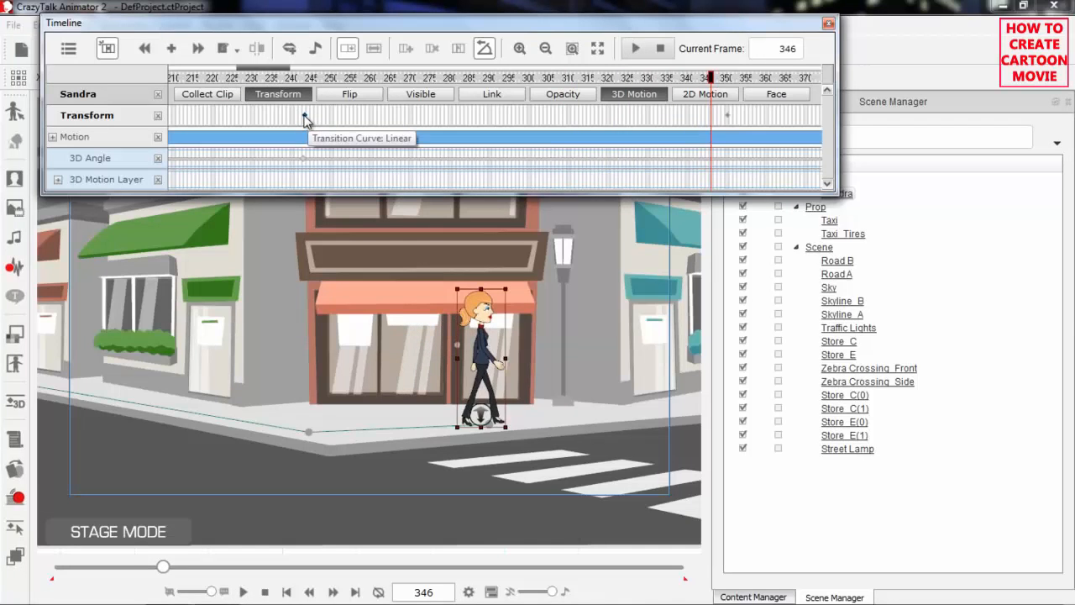
Bring Sandra slightly closer to the camera and the curb at frames 243 and 350, and compare the two keyframes
click(305, 117)
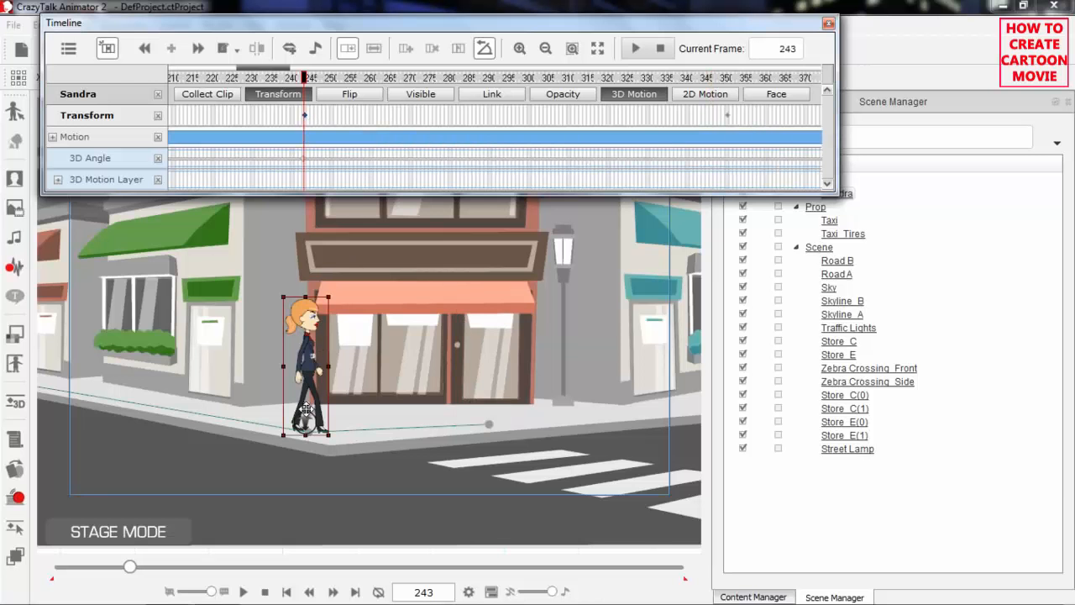
drag(306, 417, 296, 457)
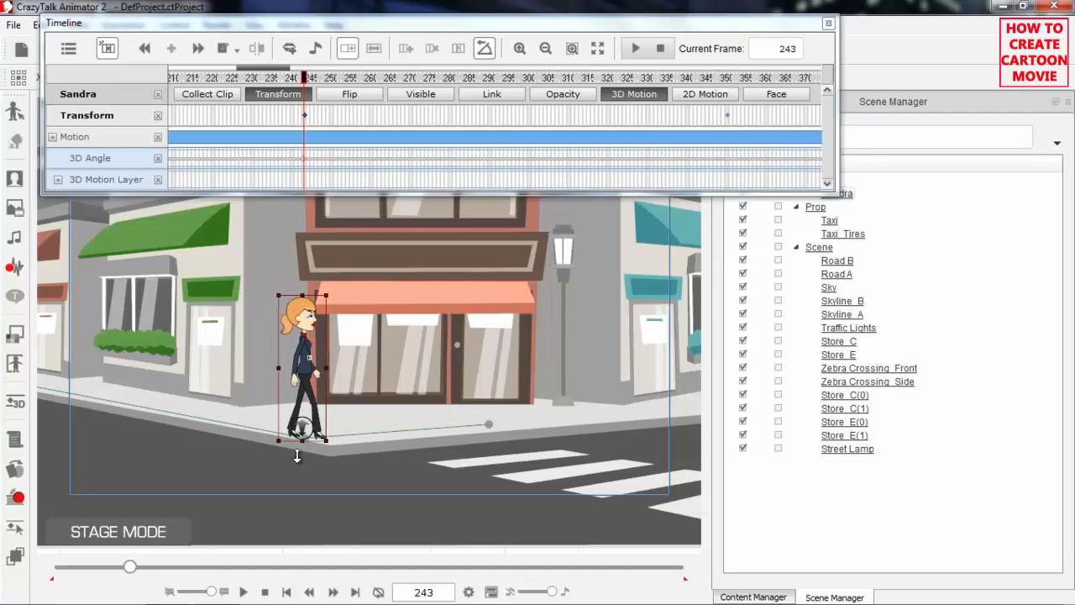
click(728, 117)
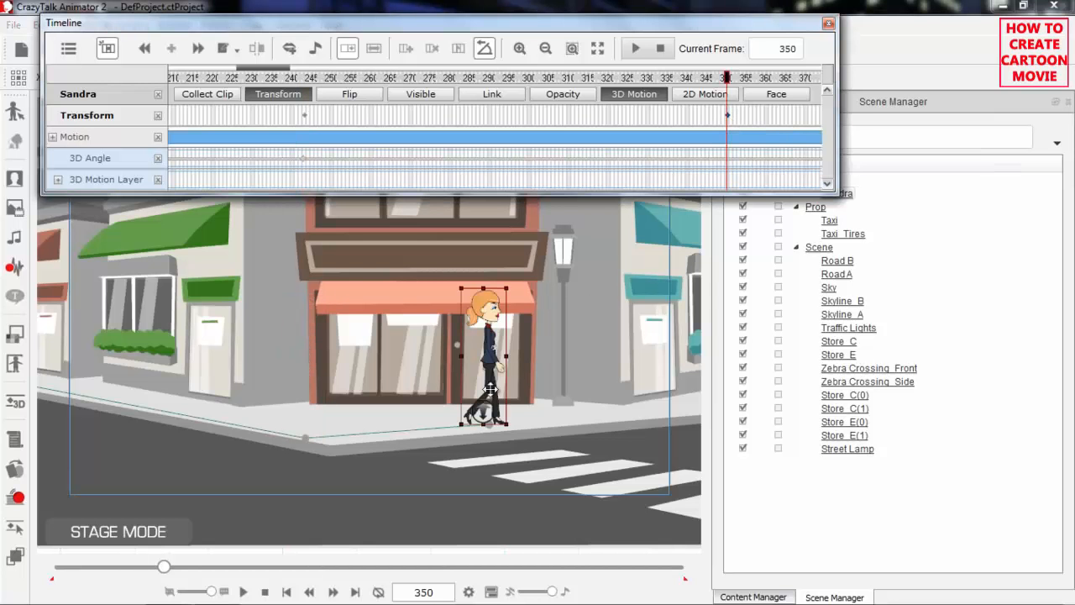
drag(484, 414, 487, 433)
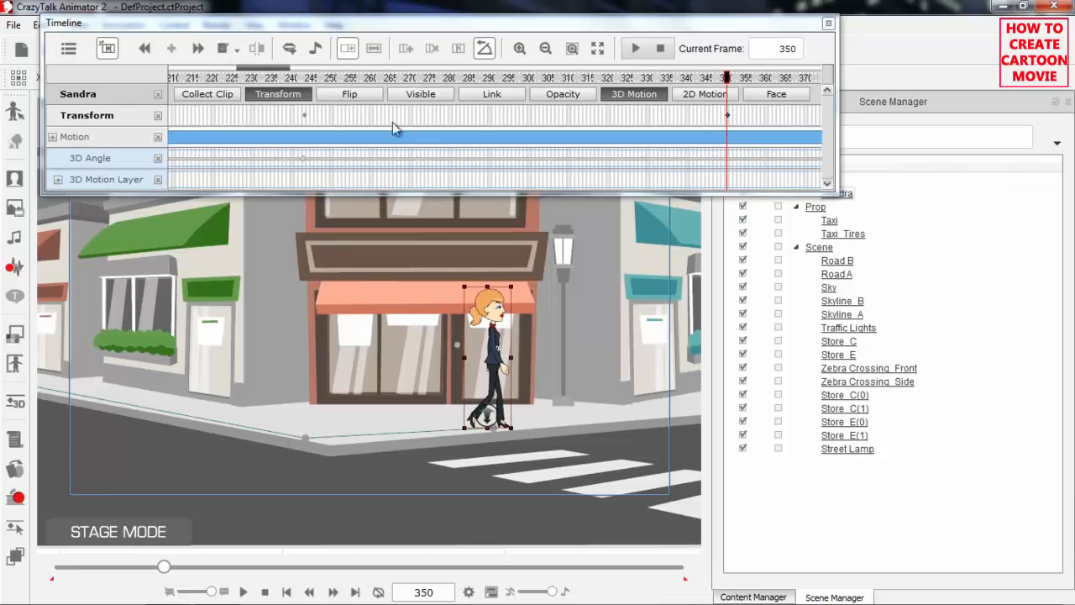
click(304, 117)
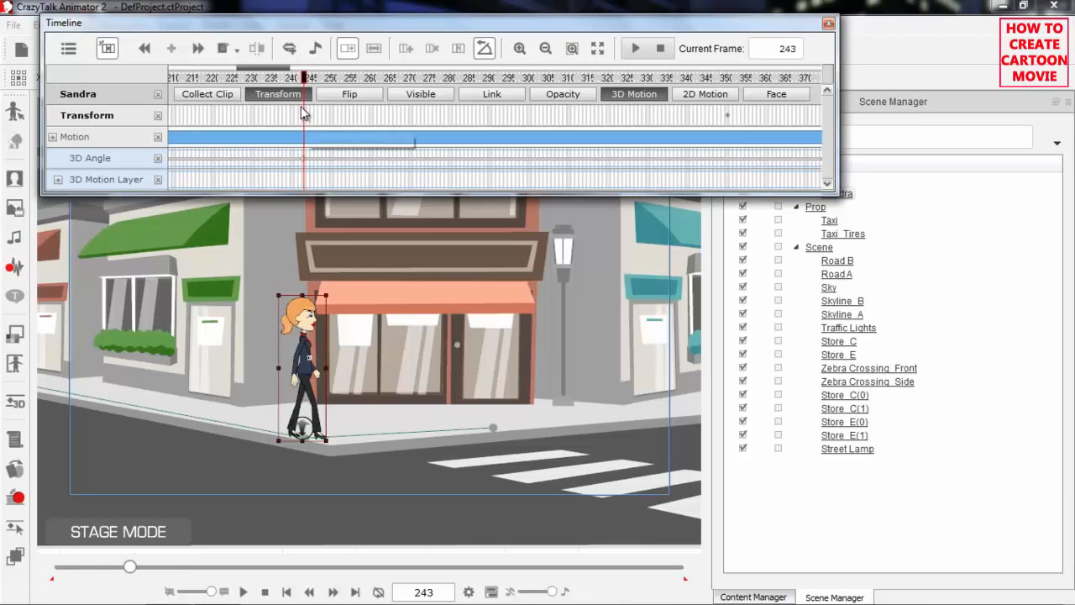
click(198, 48)
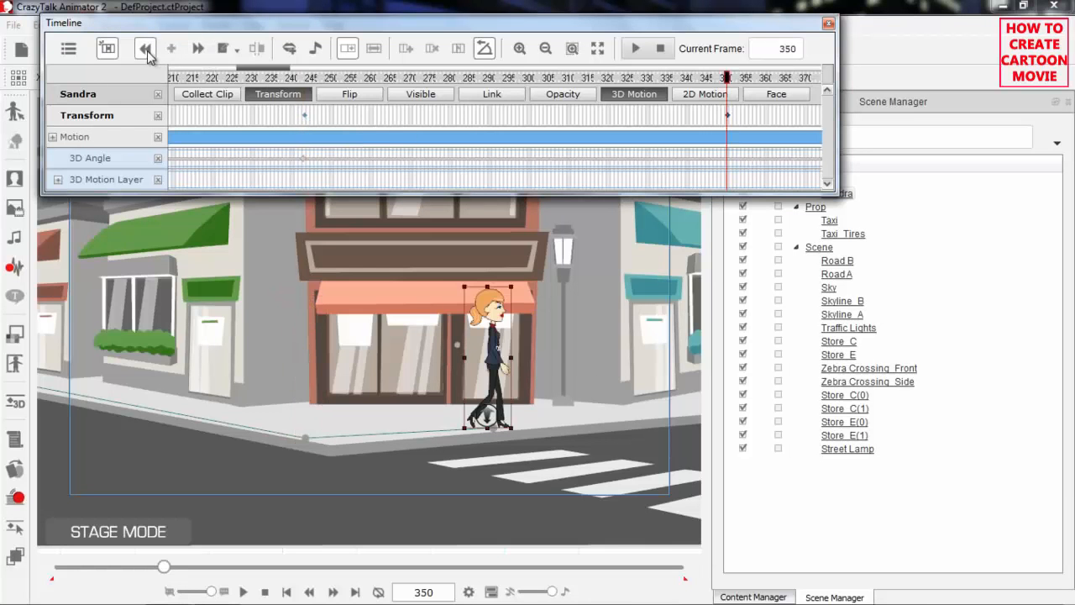
Go to Sandra's Transform keyframe at frame 243 and play her side-view walk from frame 233 up to frame 349
click(145, 48)
click(197, 47)
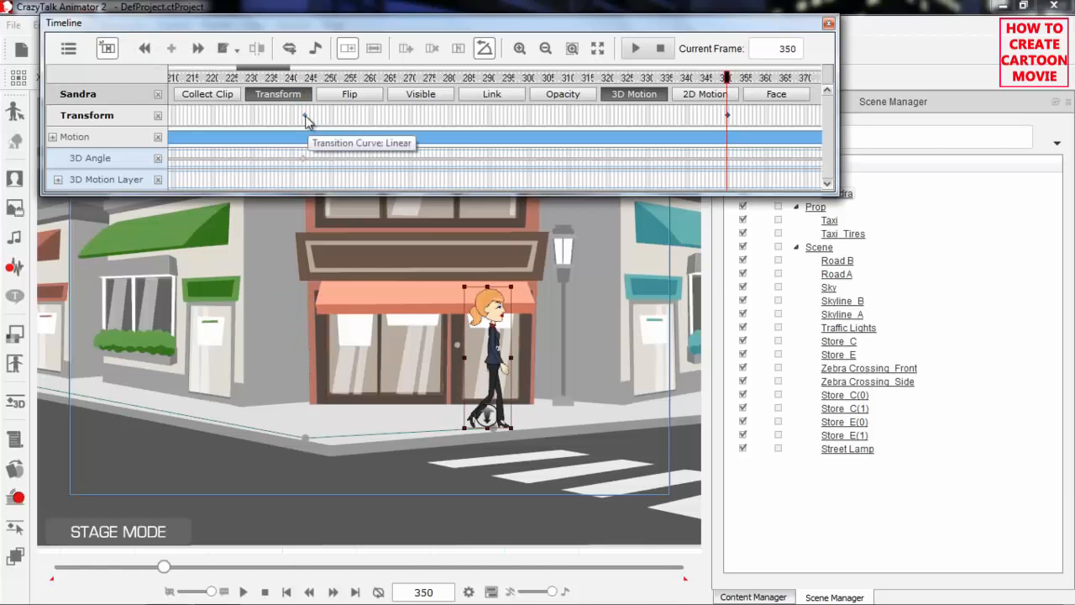
click(304, 115)
click(259, 78)
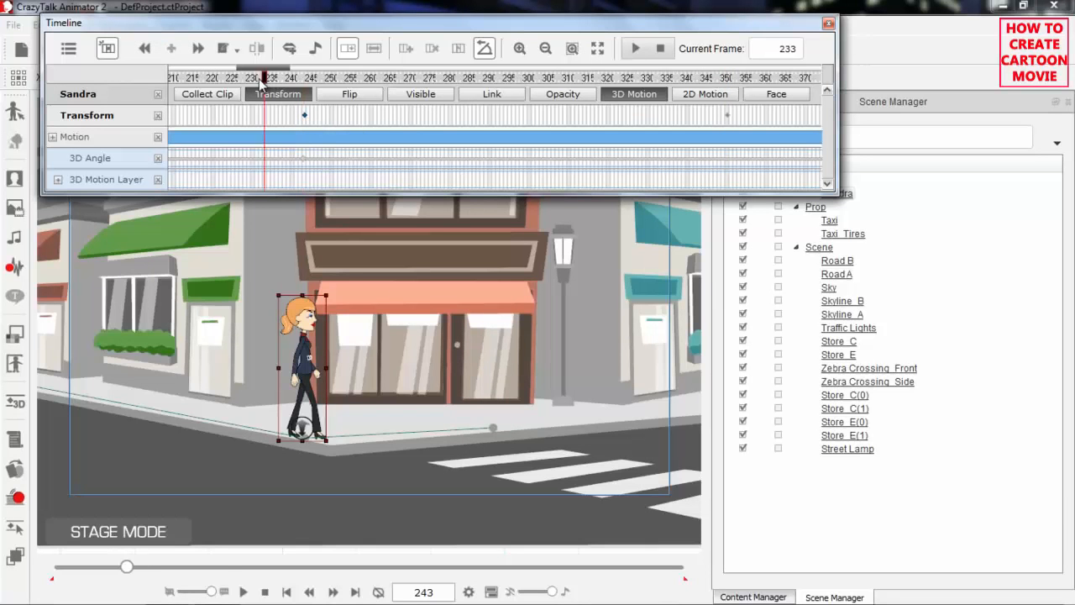
key(space)
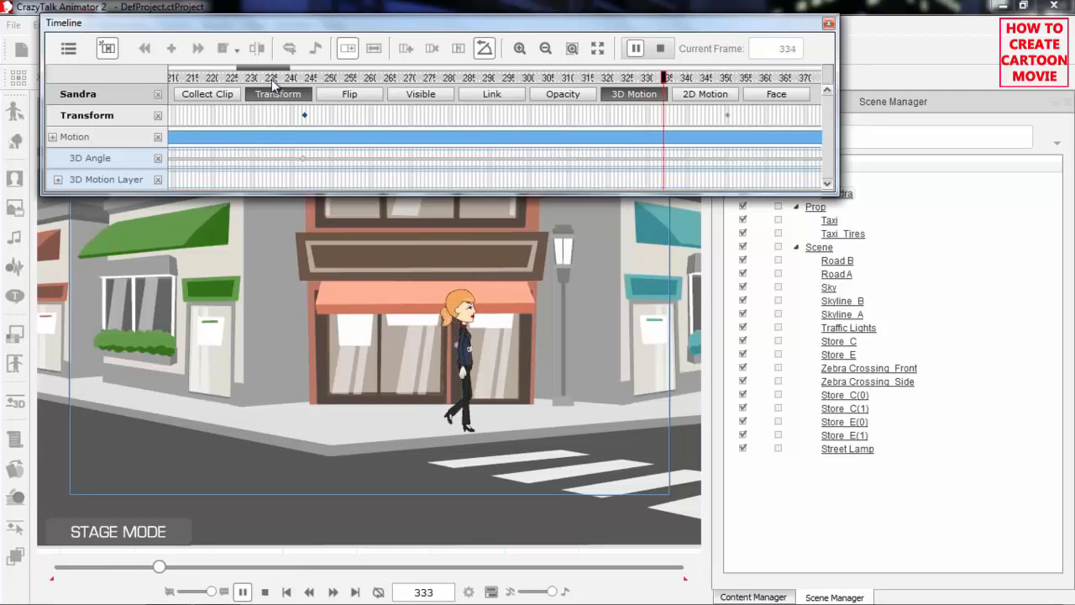
key(space)
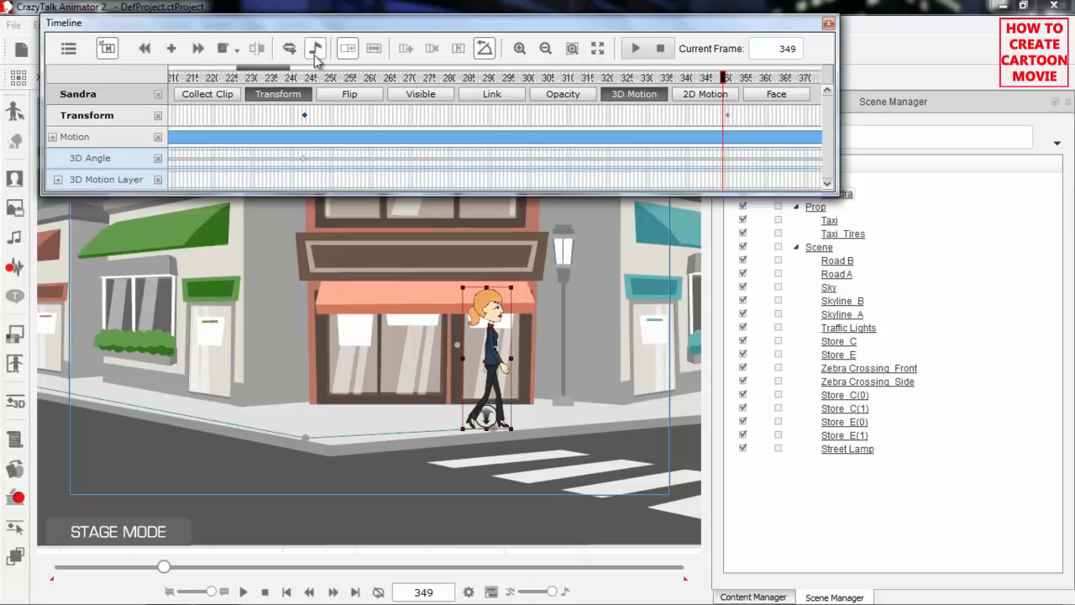
Return the timeline to frame 1 and frame Sandra at the start of her walk on the stage
drag(288, 73, 171, 78)
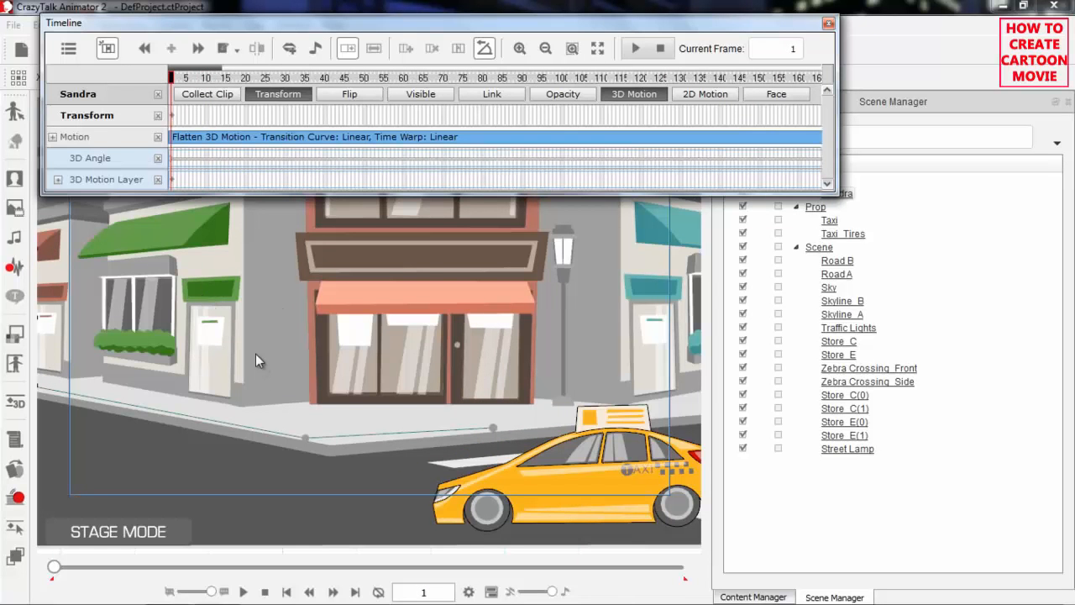
drag(196, 355, 536, 364)
scroll(304, 307, up, 3)
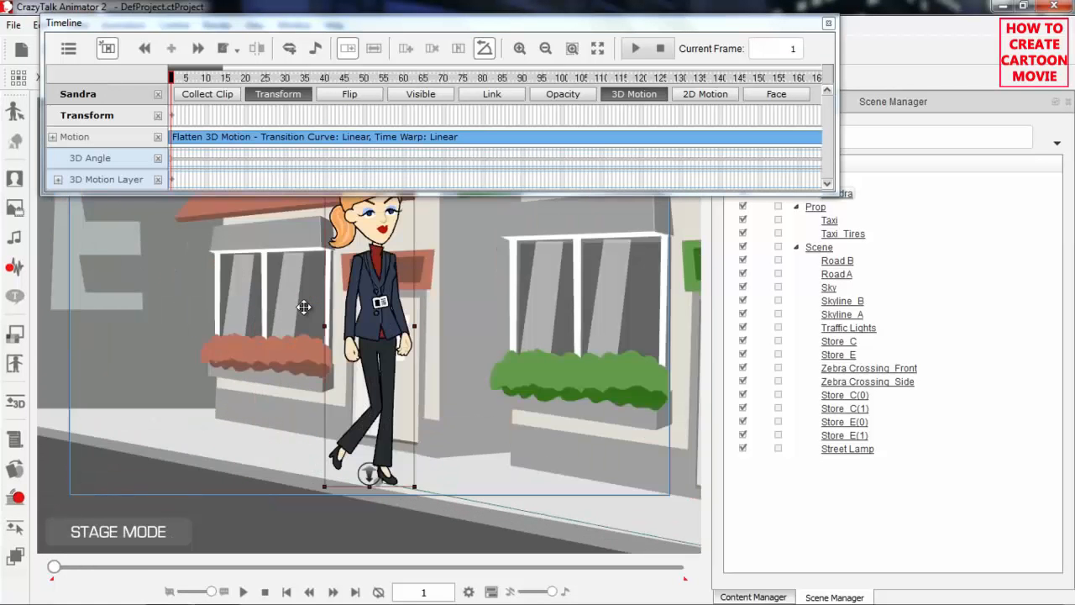
drag(437, 321, 342, 326)
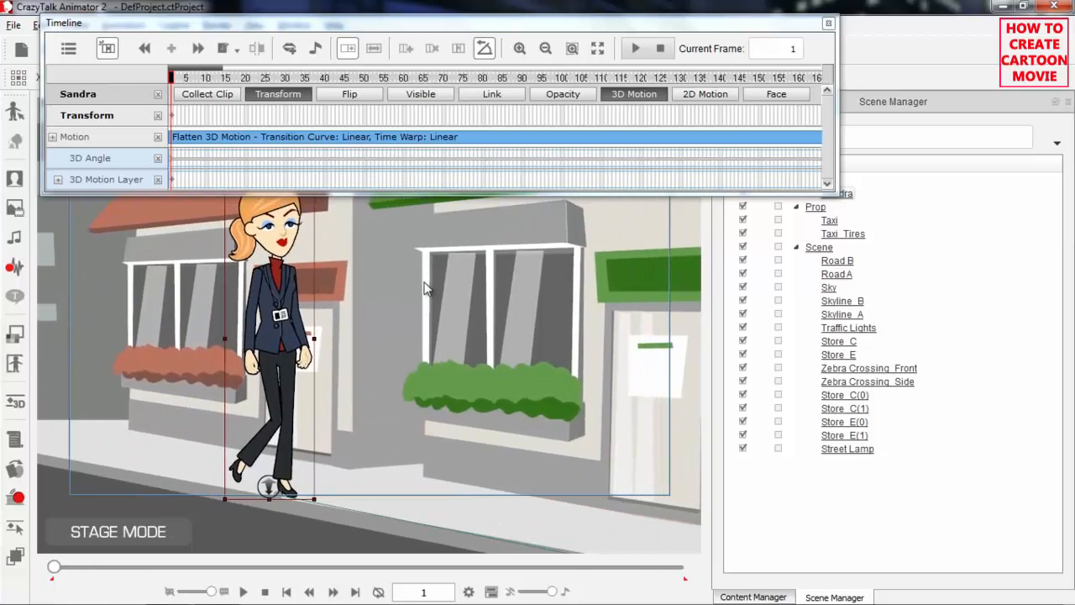
scroll(429, 294, down, 1)
drag(436, 387, 369, 362)
scroll(424, 359, down, 2)
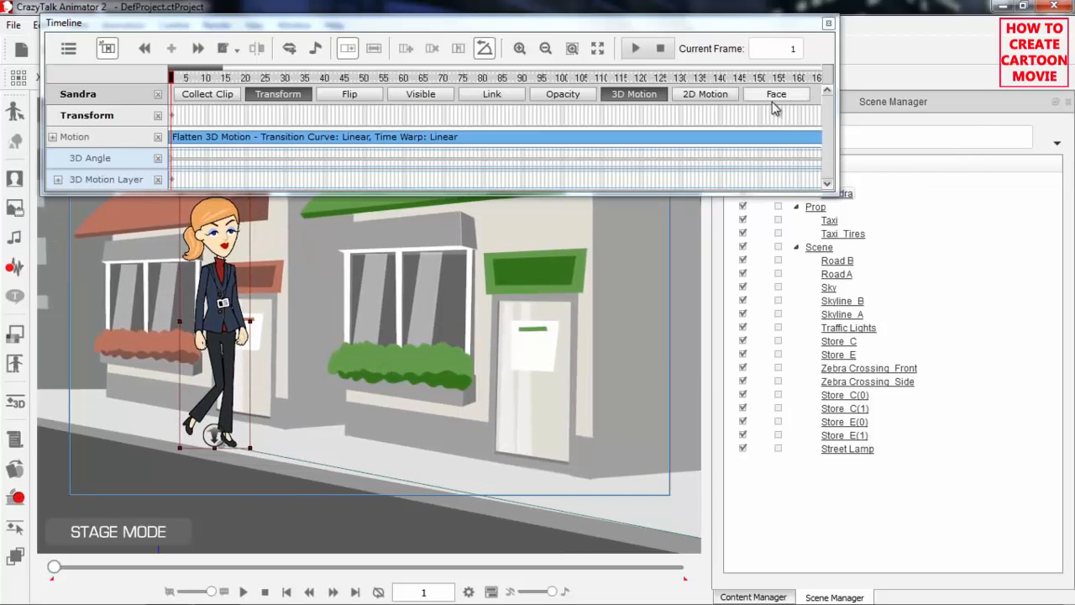
Hide Sandra's Transform and 3D Motion tracks on the timeline and show her Face tracks instead
click(158, 117)
click(278, 94)
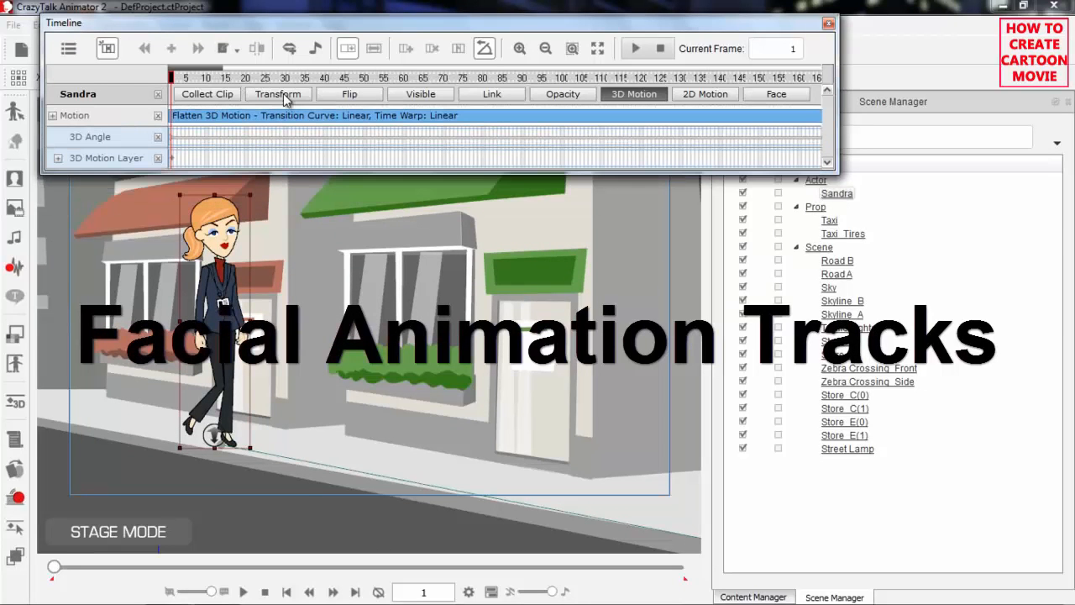
click(641, 95)
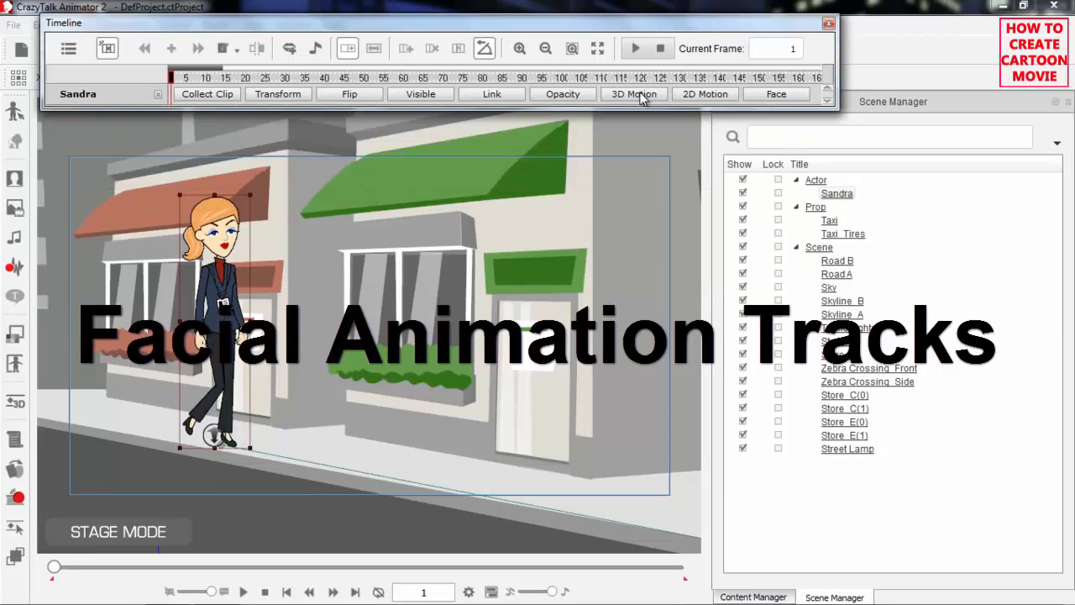
click(768, 97)
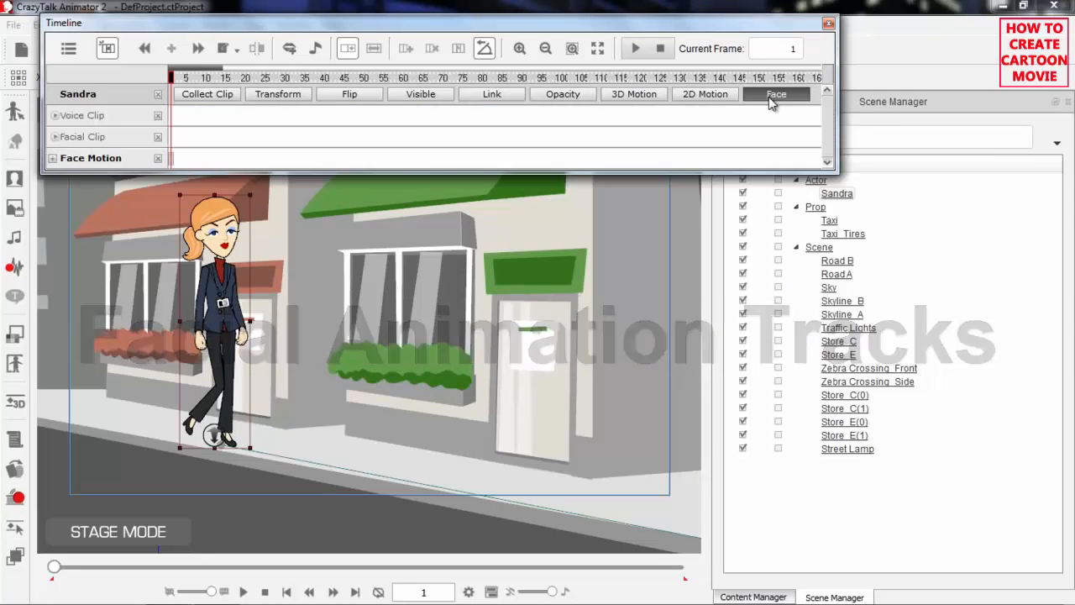
Expand Sandra's Voice Clip and Facial Clip tracks and look through the list of Face Motion sub-tracks
click(54, 115)
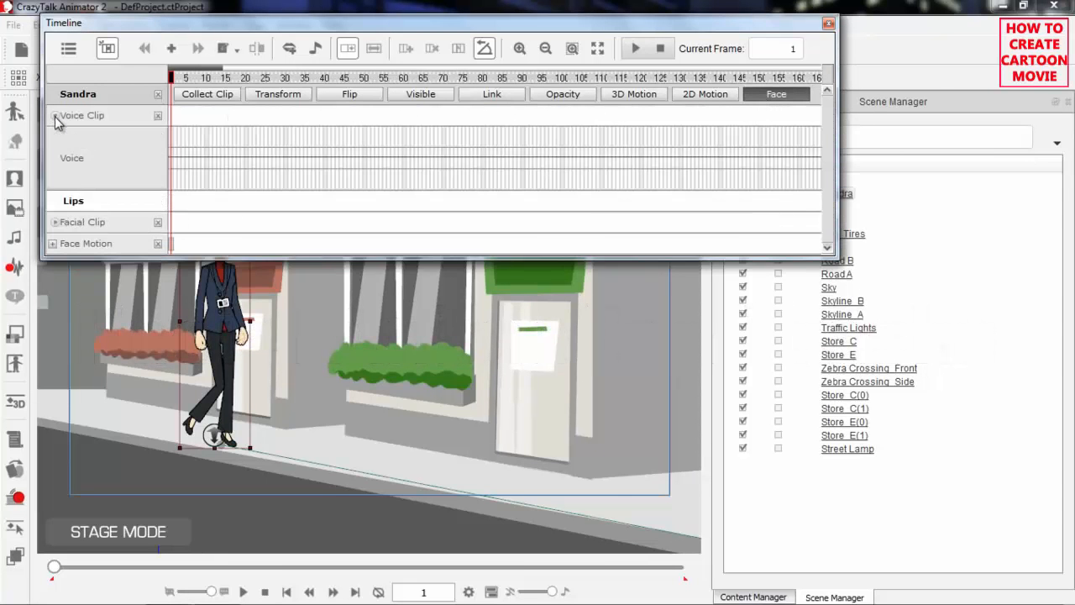
click(55, 222)
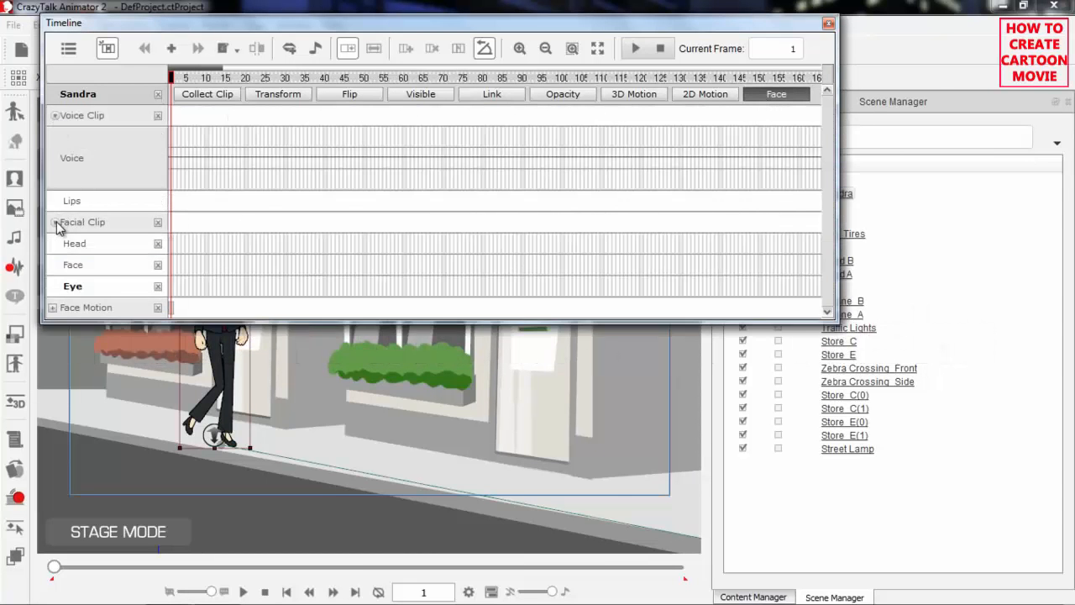
click(53, 308)
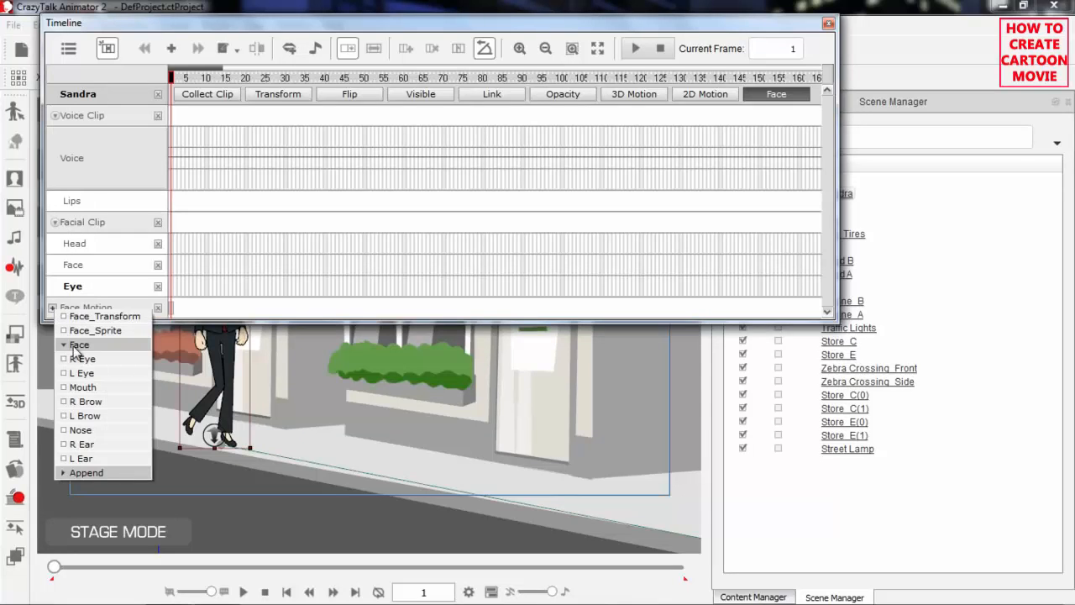
click(167, 30)
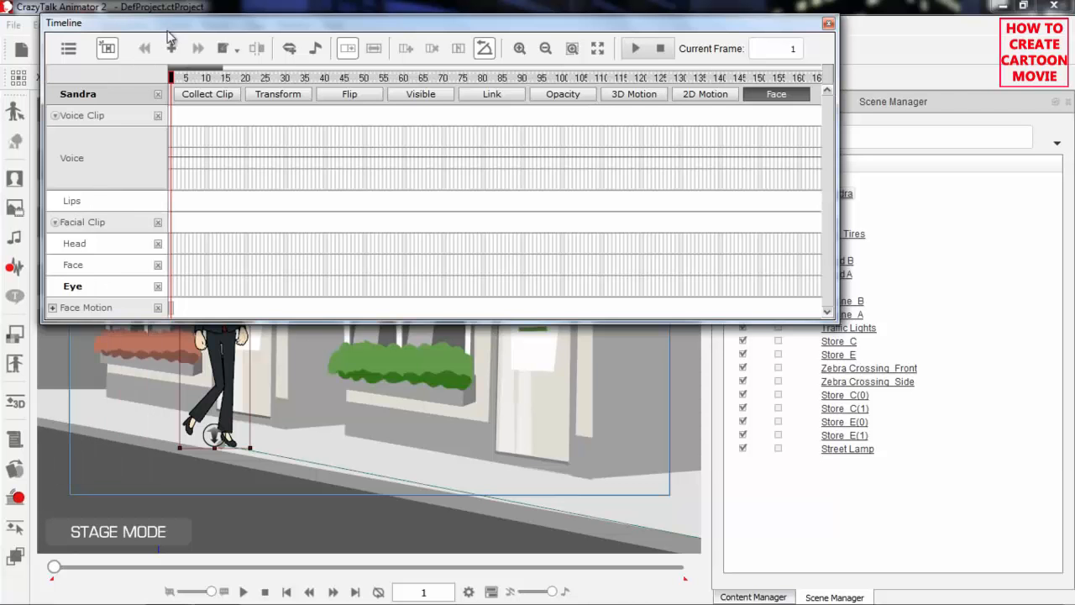
Hide the Facial Clip and Face Motion tracks and frame Sandra's face and upper body on the stage
drag(211, 81, 144, 91)
drag(382, 391, 362, 476)
scroll(288, 441, up, 2)
scroll(288, 441, up, 2)
scroll(324, 444, up, 2)
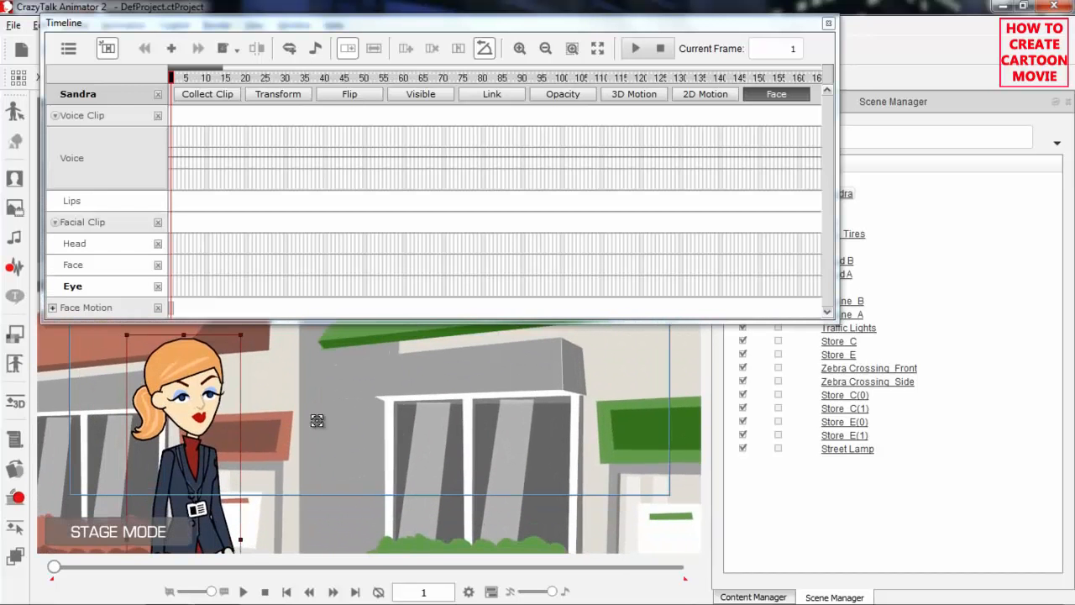
click(157, 223)
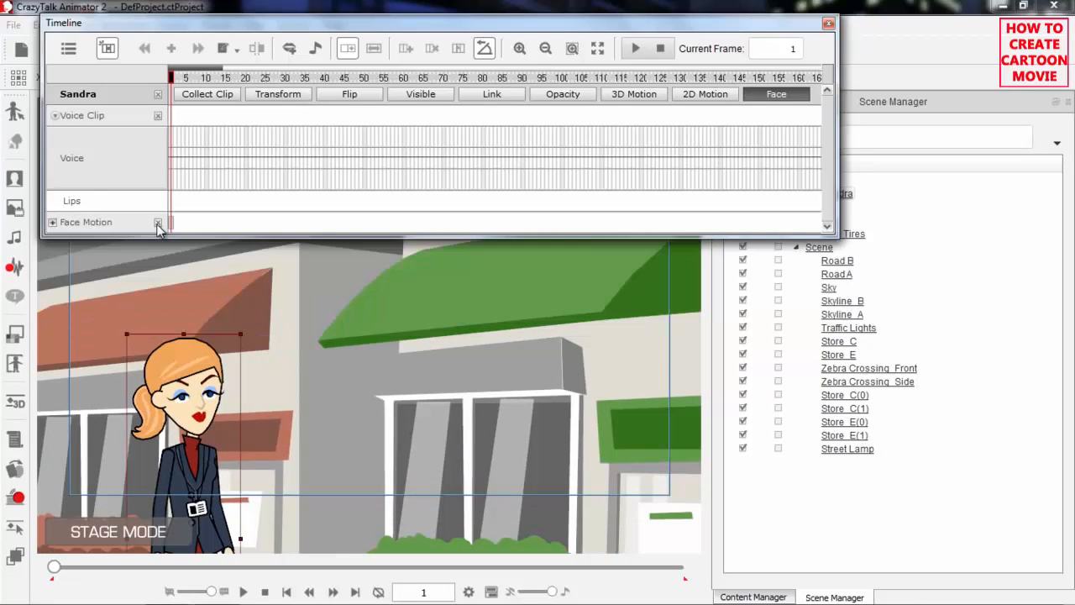
click(158, 222)
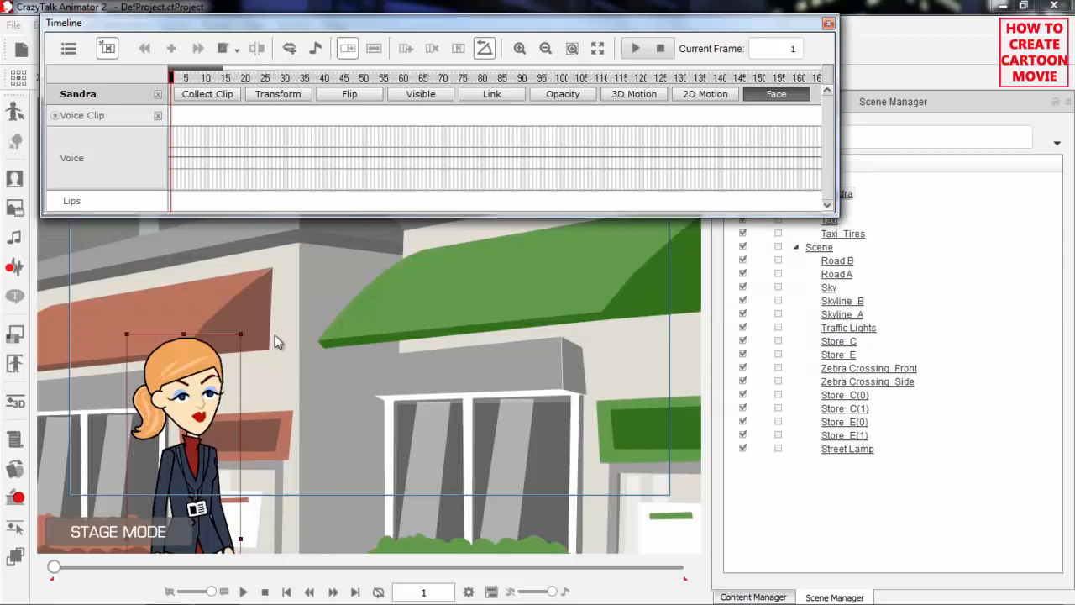
drag(291, 358, 425, 375)
scroll(372, 278, up, 3)
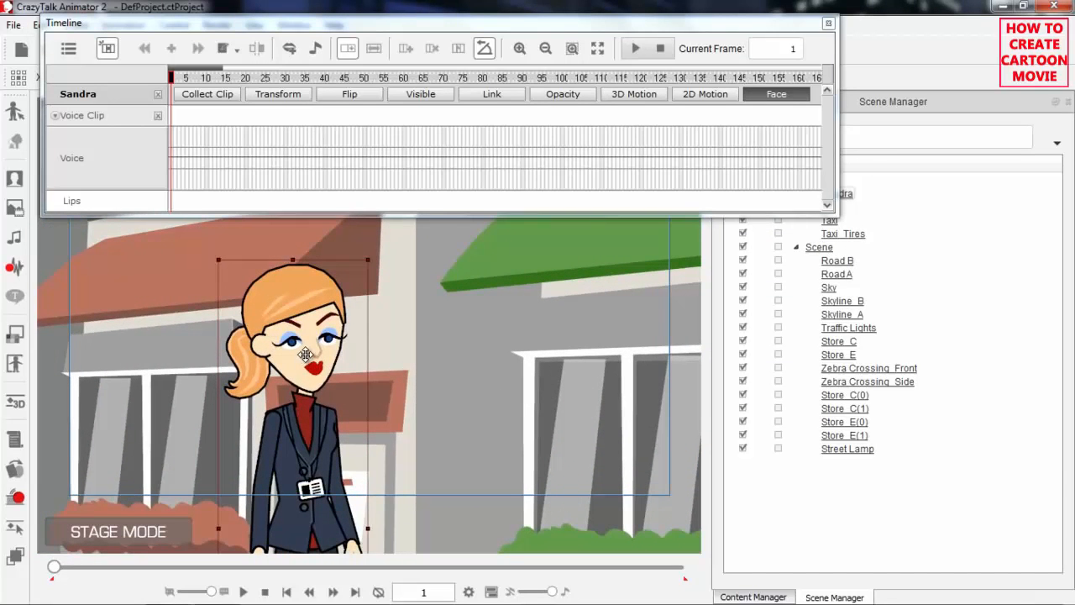
Create a voice script for Sandra from the audio file Emma_Talk in the CTA2 Audio > Emma folder
click(12, 269)
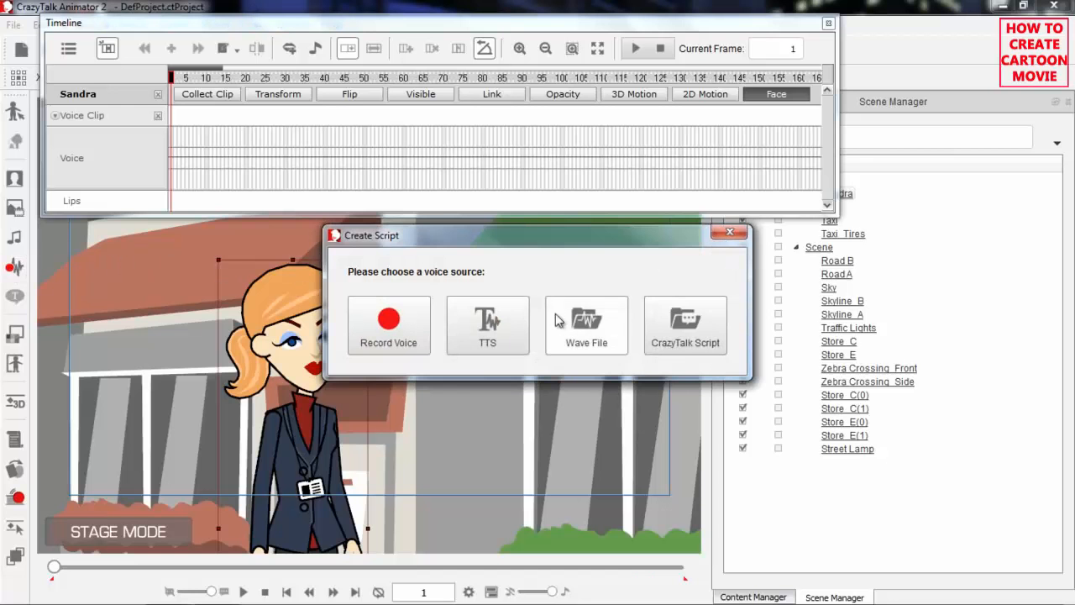
click(578, 319)
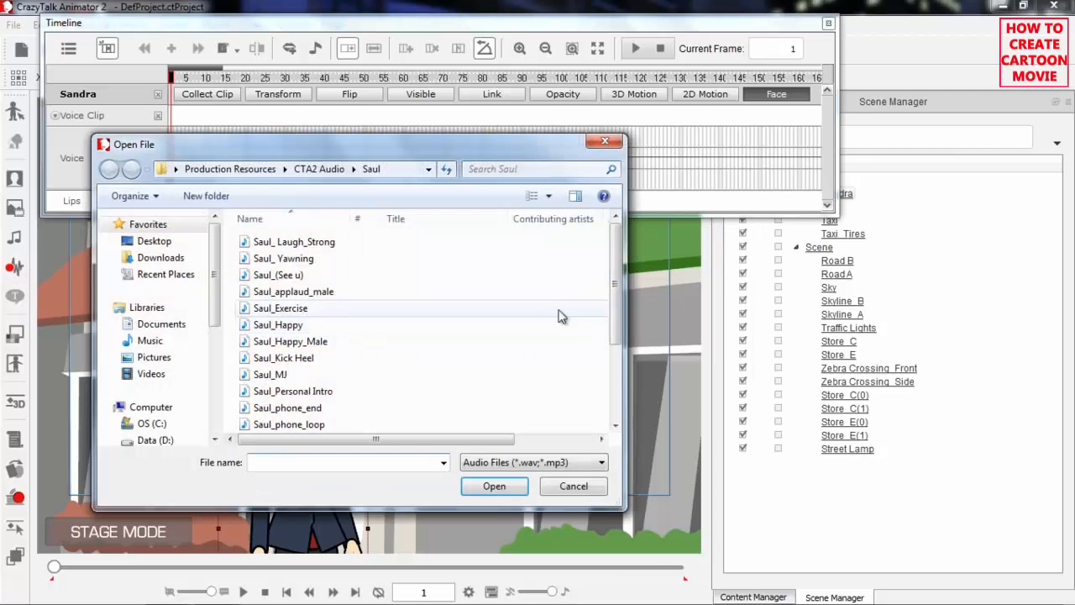
click(313, 171)
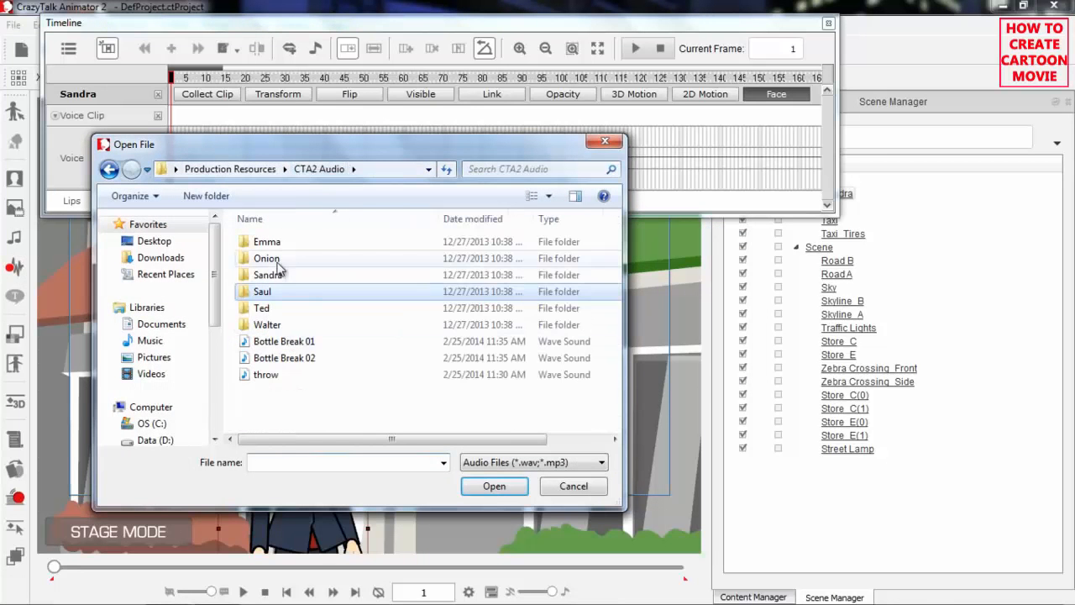
double_click(277, 246)
scroll(437, 369, down, 2)
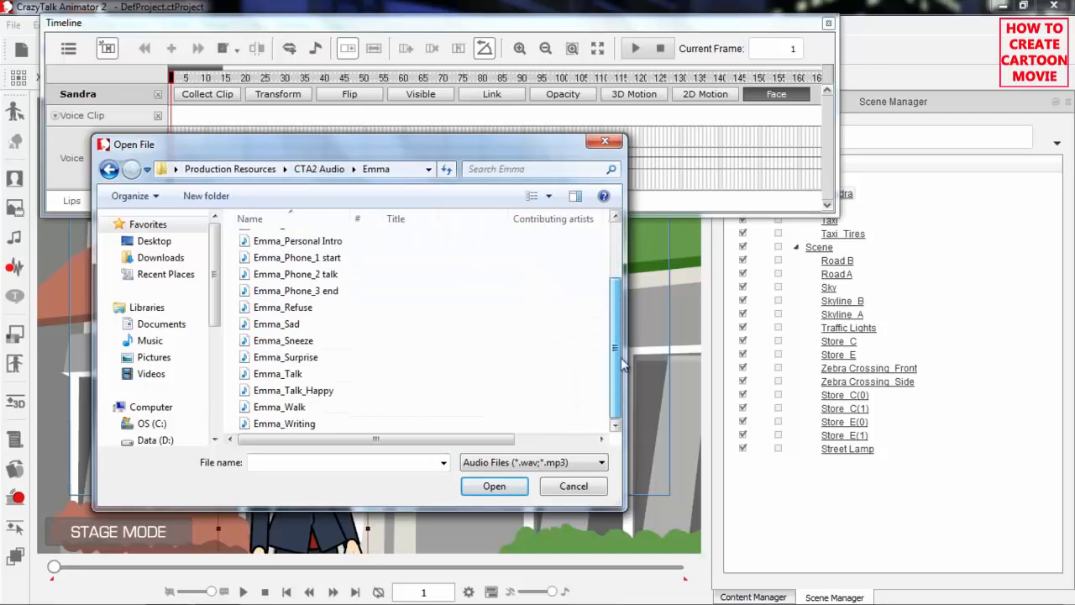
click(294, 375)
click(488, 486)
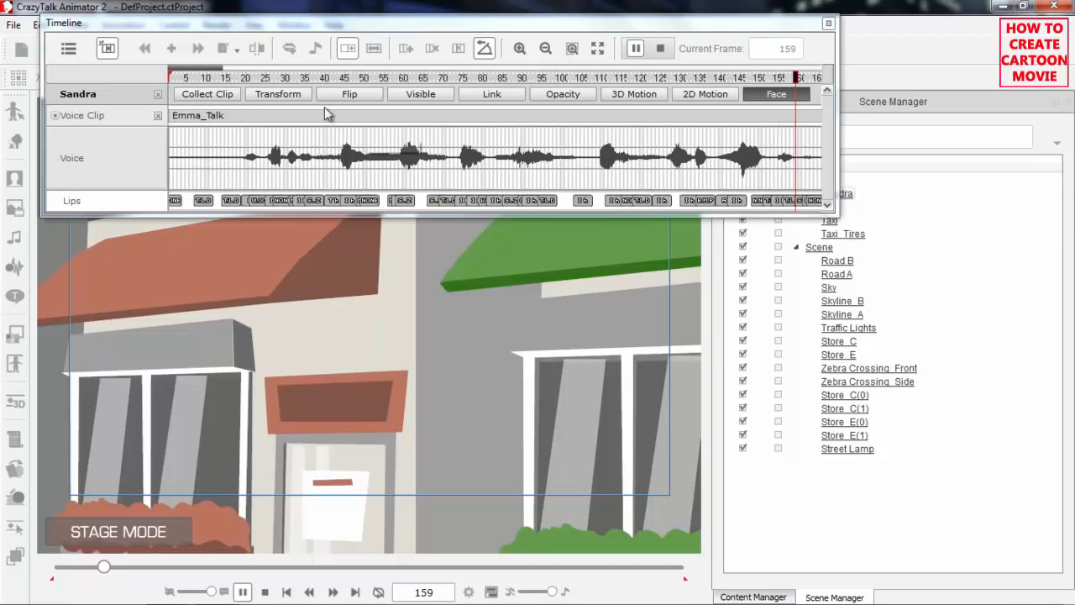
Select the first T_L_D key on Sandra's Lips track and return the timeline to frame 1
drag(461, 333, 301, 272)
scroll(339, 334, down, 2)
drag(294, 370, 221, 298)
scroll(364, 376, down, 2)
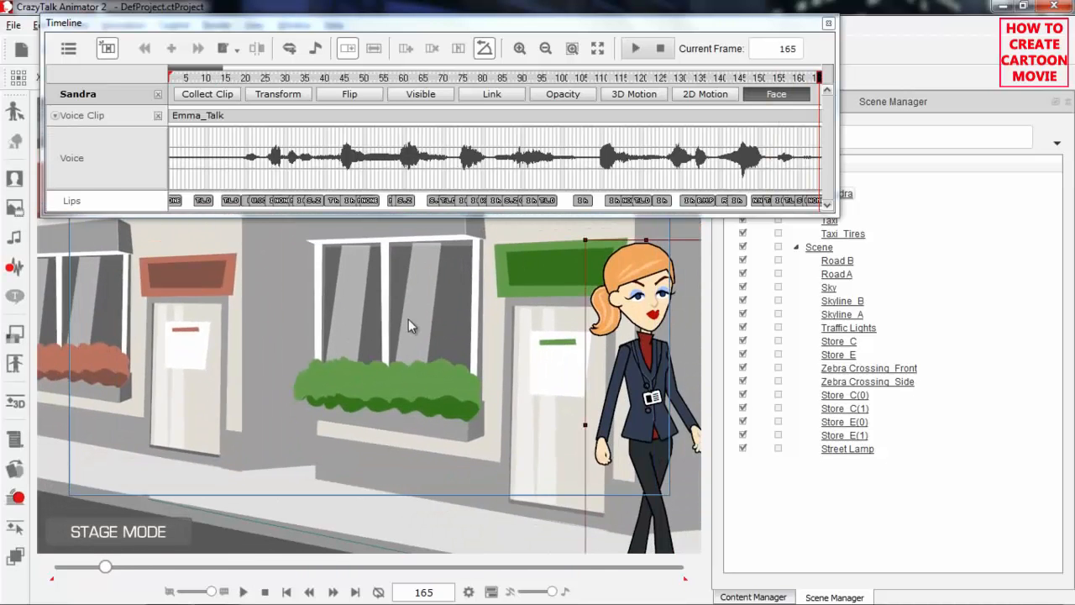
scroll(415, 396, down, 1)
drag(415, 395, 383, 373)
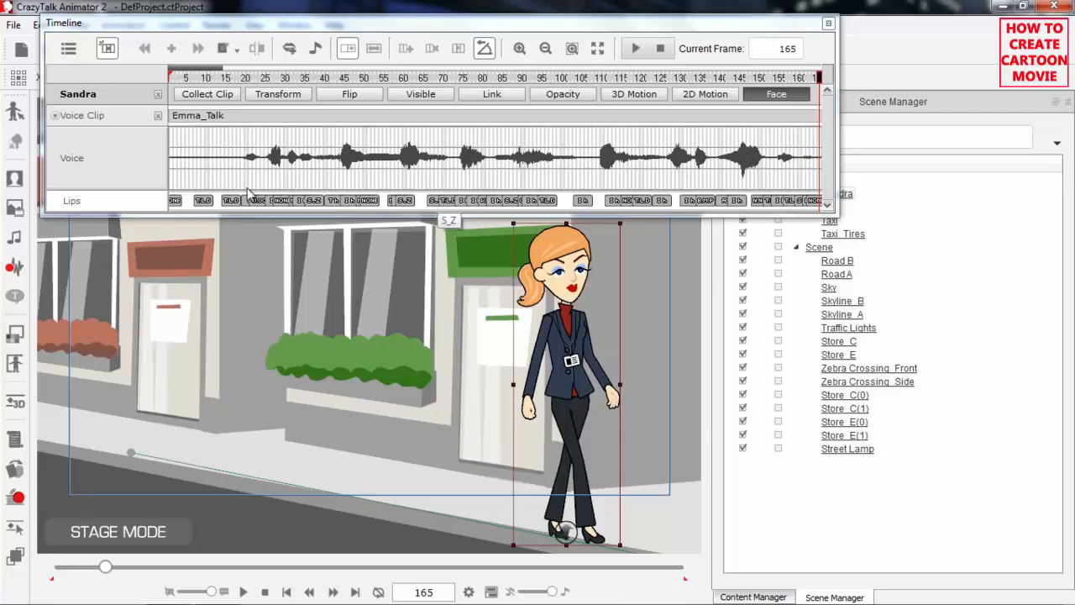
click(204, 201)
drag(225, 84, 171, 82)
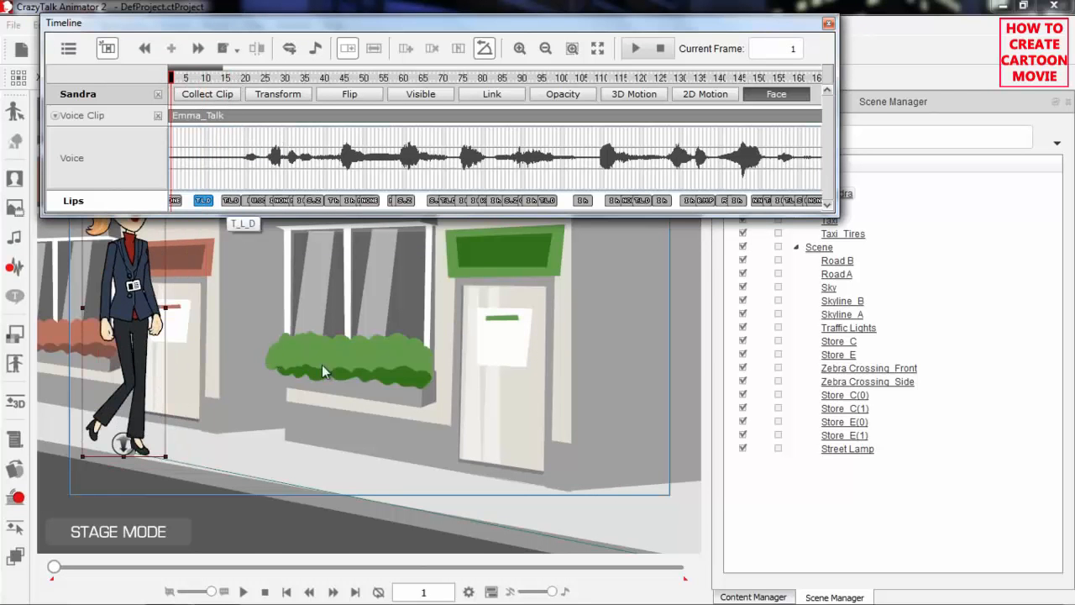
scroll(331, 410, up, 5)
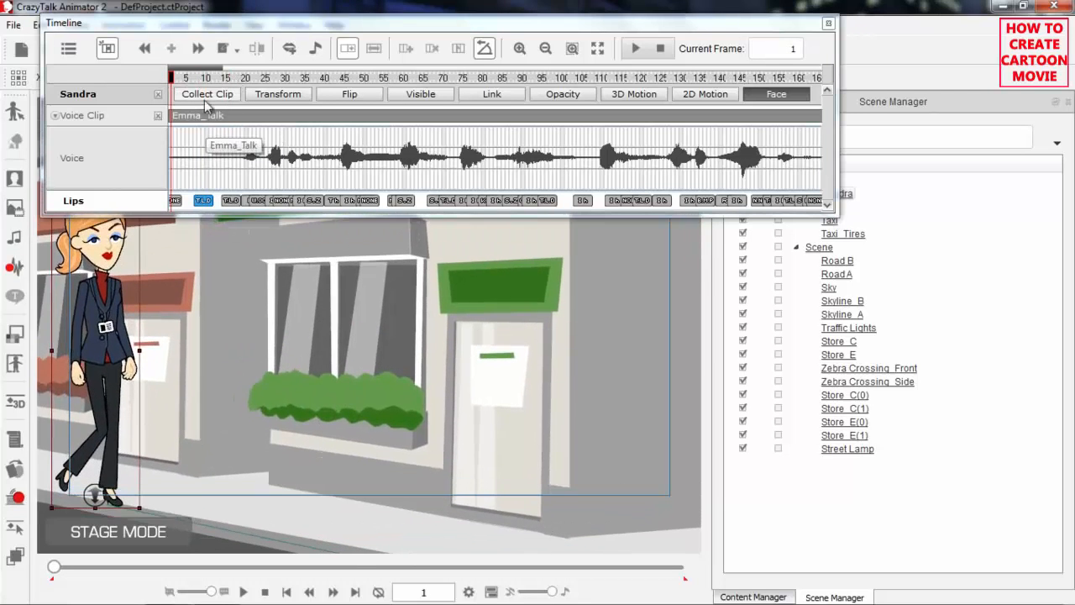
Open the Lips Editor for the S_Z lip key at frame 60 and select the lip key at frame 68
drag(202, 77, 454, 82)
click(407, 201)
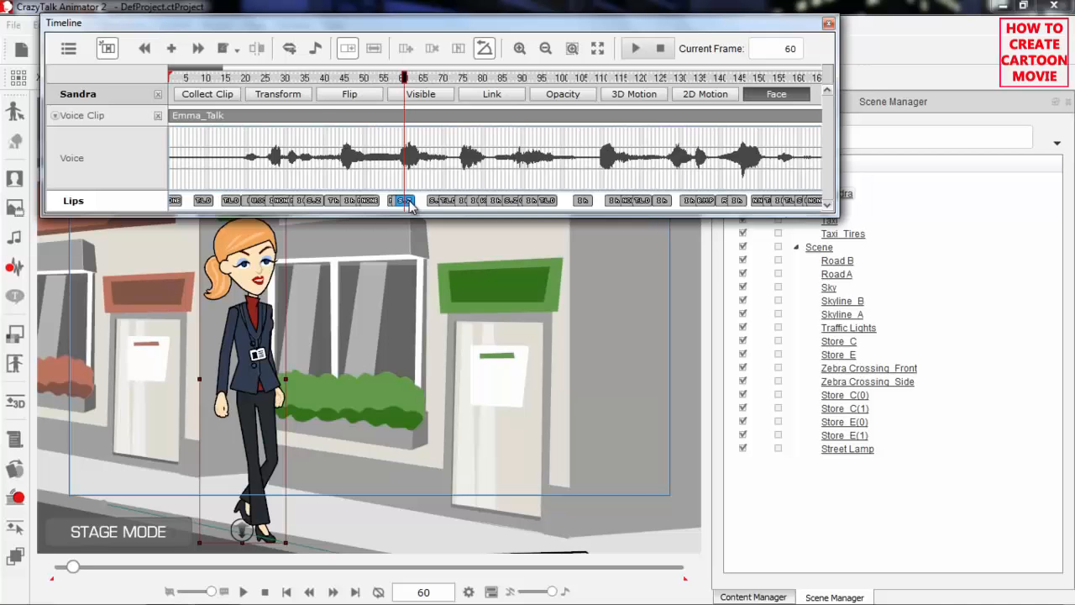
click(290, 48)
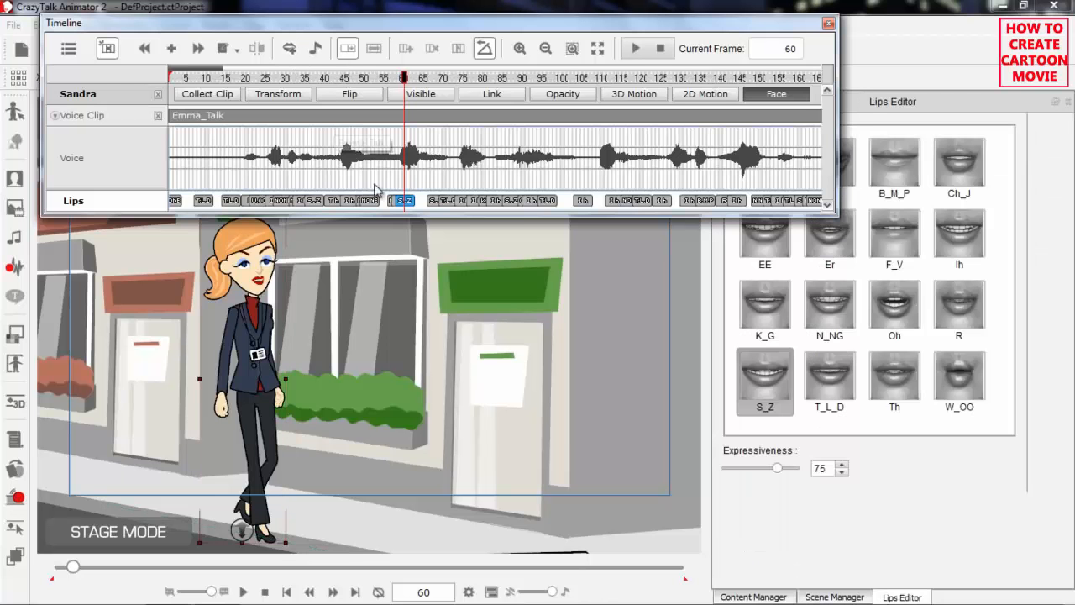
click(444, 204)
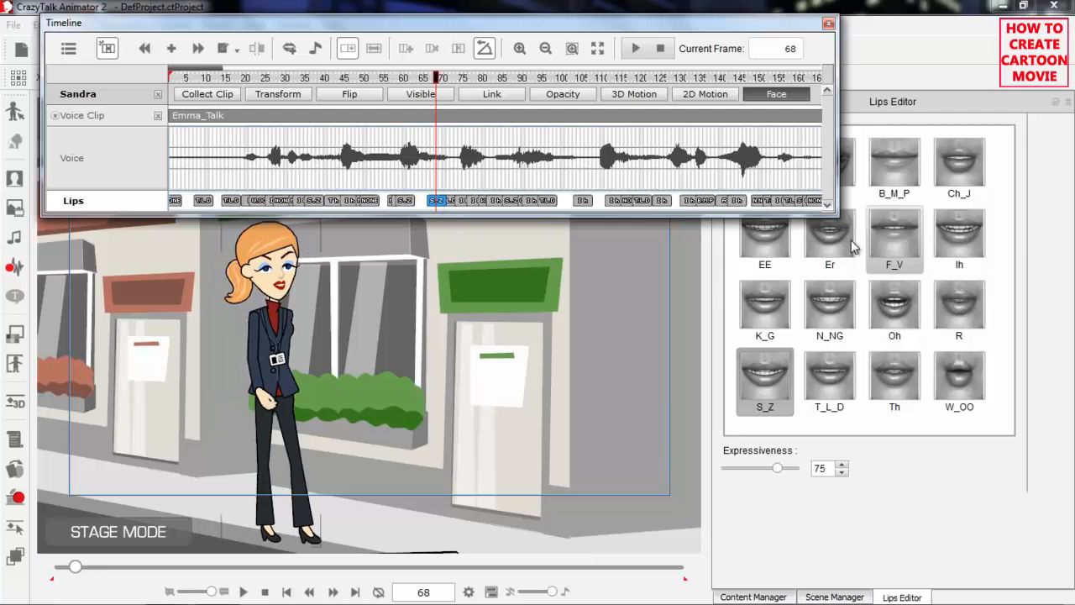
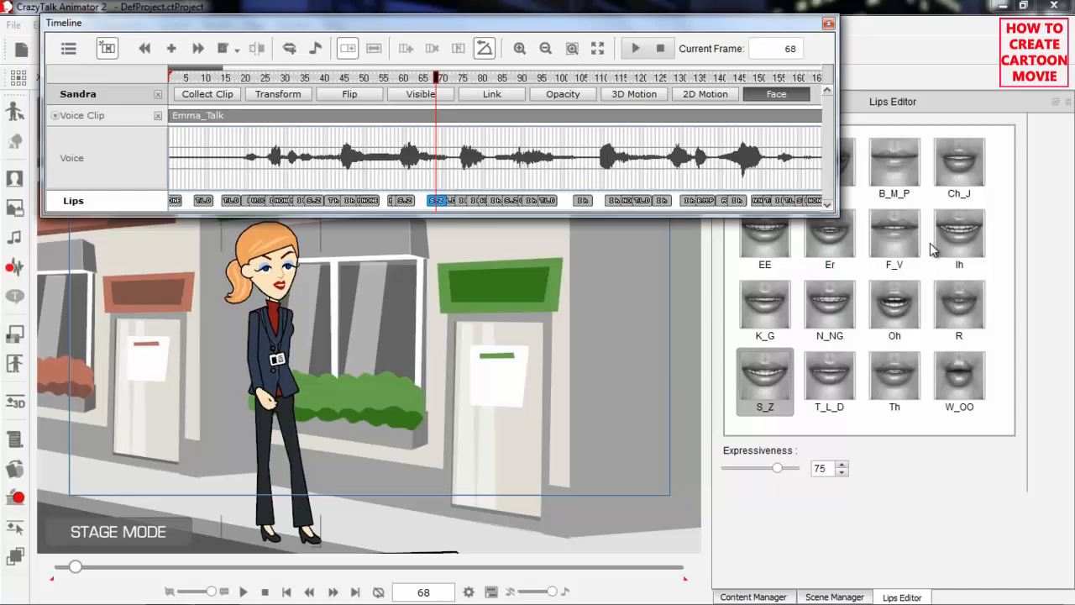
Delete the Emma_Talk voice clip from Sandra's Voice Clip track
drag(223, 80, 171, 78)
click(199, 117)
right_click(202, 120)
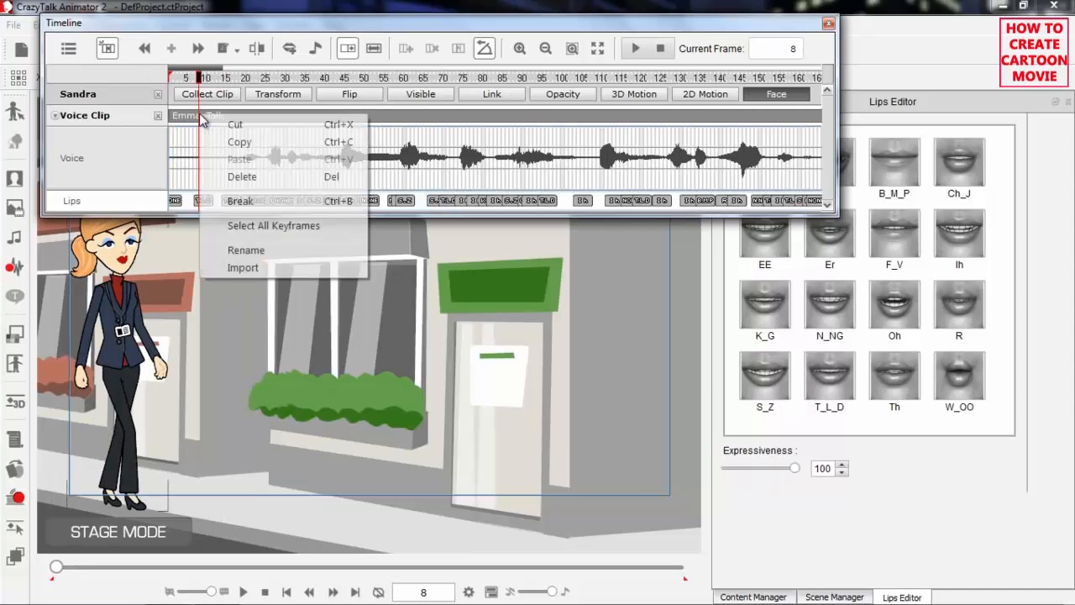
click(247, 176)
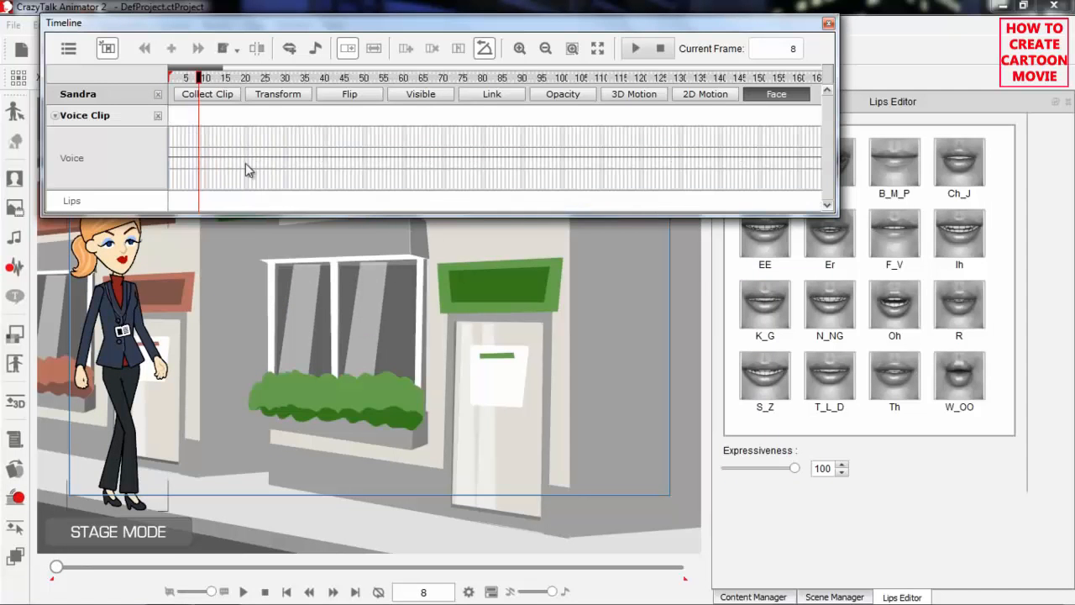
Play Sandra's animation without the voice clip, stop it and return the timeline to frame 1
drag(212, 80, 171, 78)
key(space)
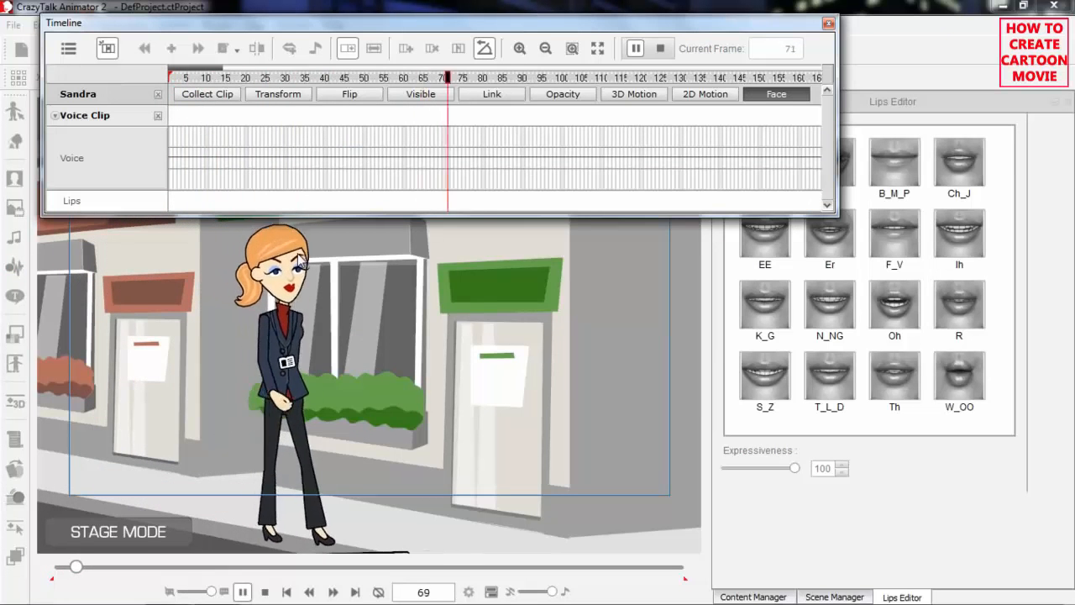
key(space)
drag(241, 80, 141, 78)
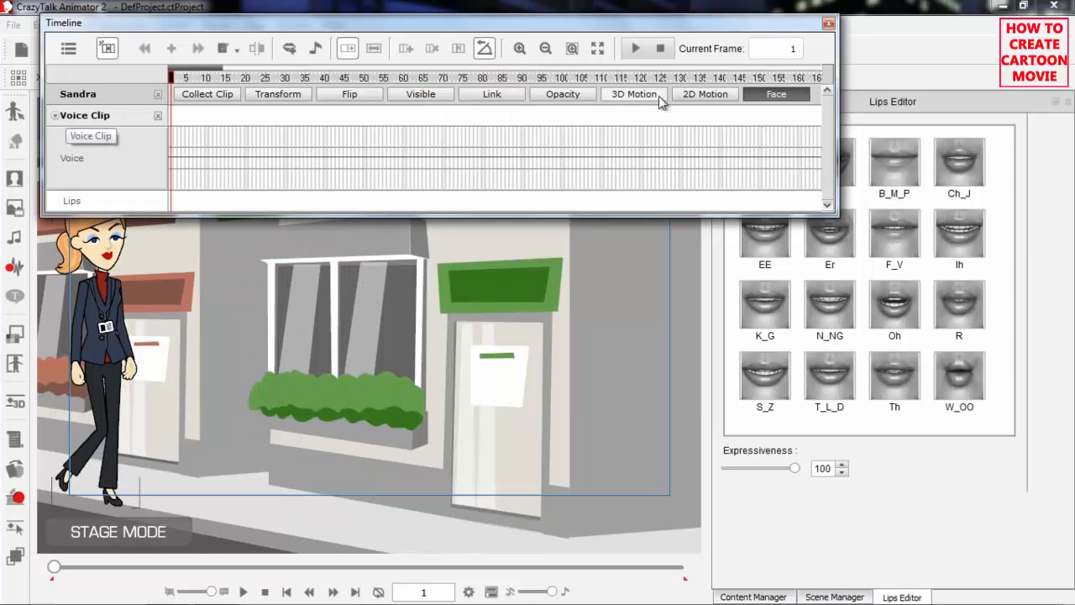
Redisplay Sandra's full set of face tracks and expand the Facial Clip track to show Head, Face and Eye
click(776, 95)
click(776, 95)
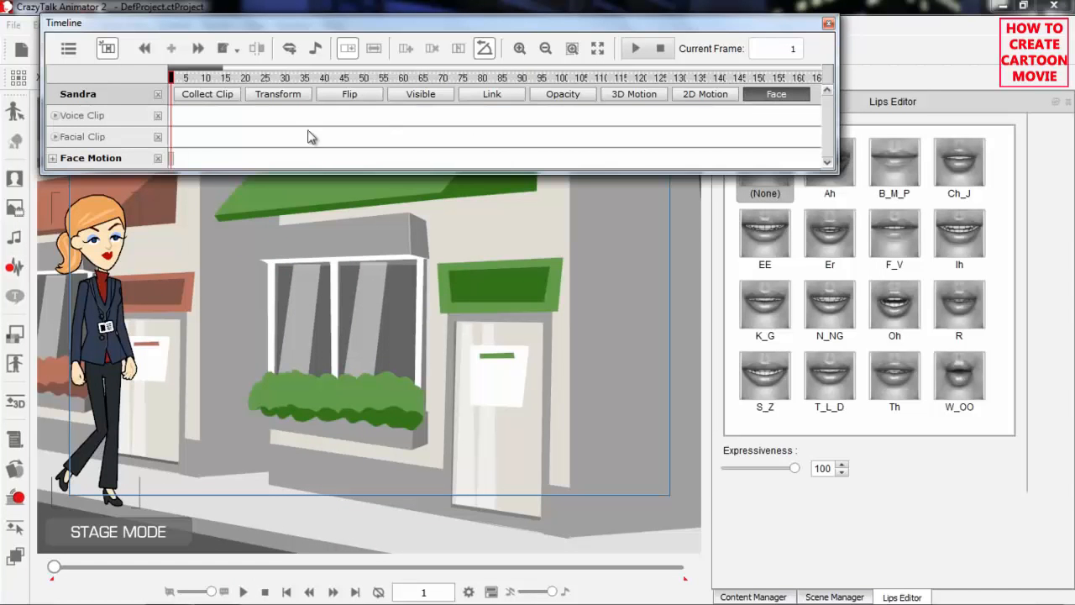
click(56, 137)
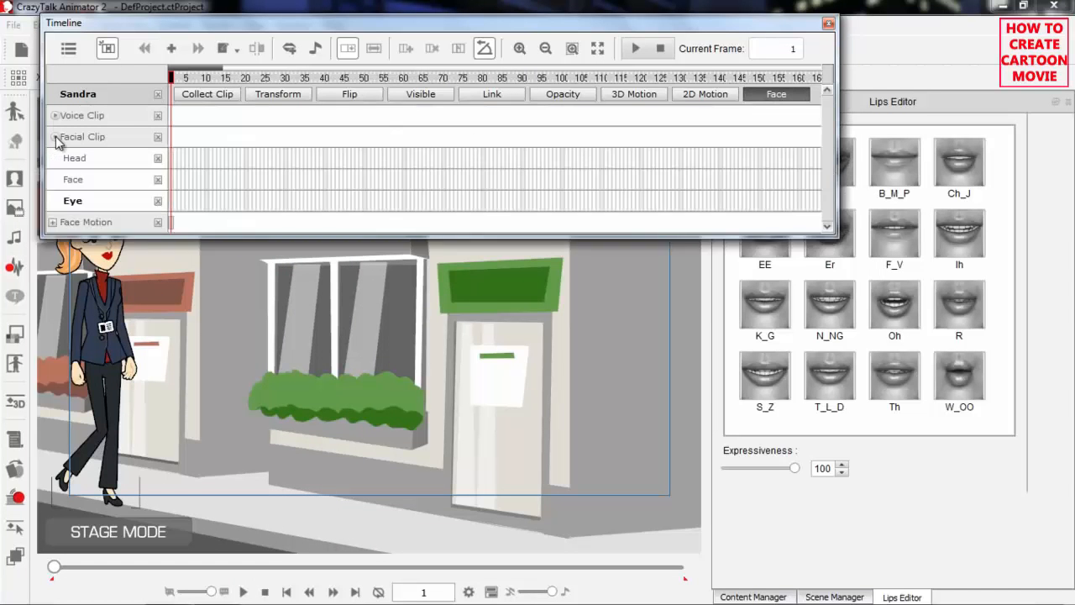
Open the Puppet Editor for Sandra and switch it to face puppeteering, moving the Timeline window off its controls
drag(246, 76, 157, 74)
click(13, 502)
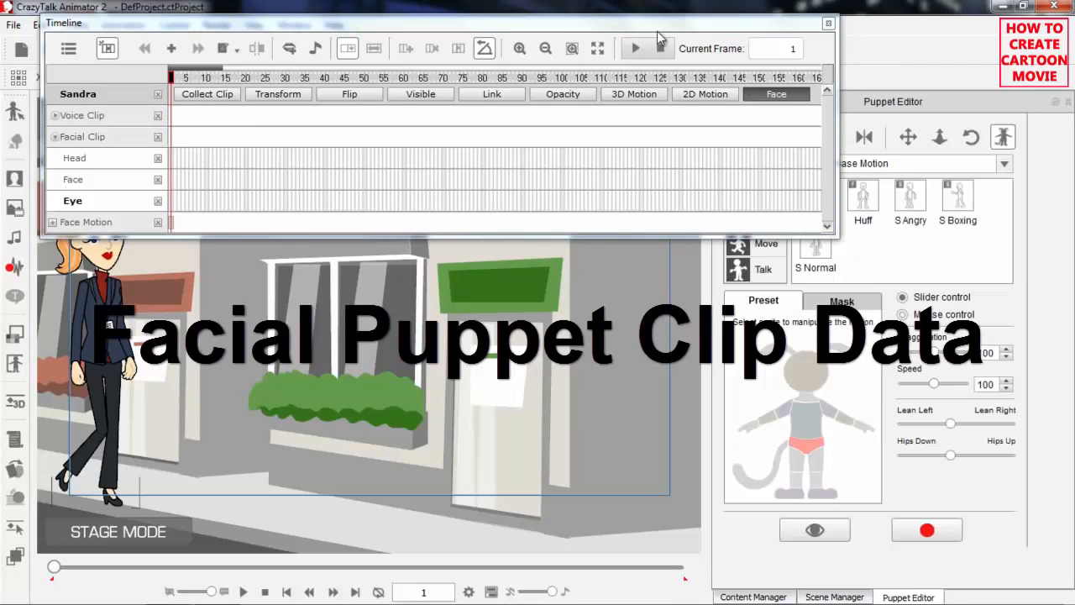
drag(656, 28, 479, 159)
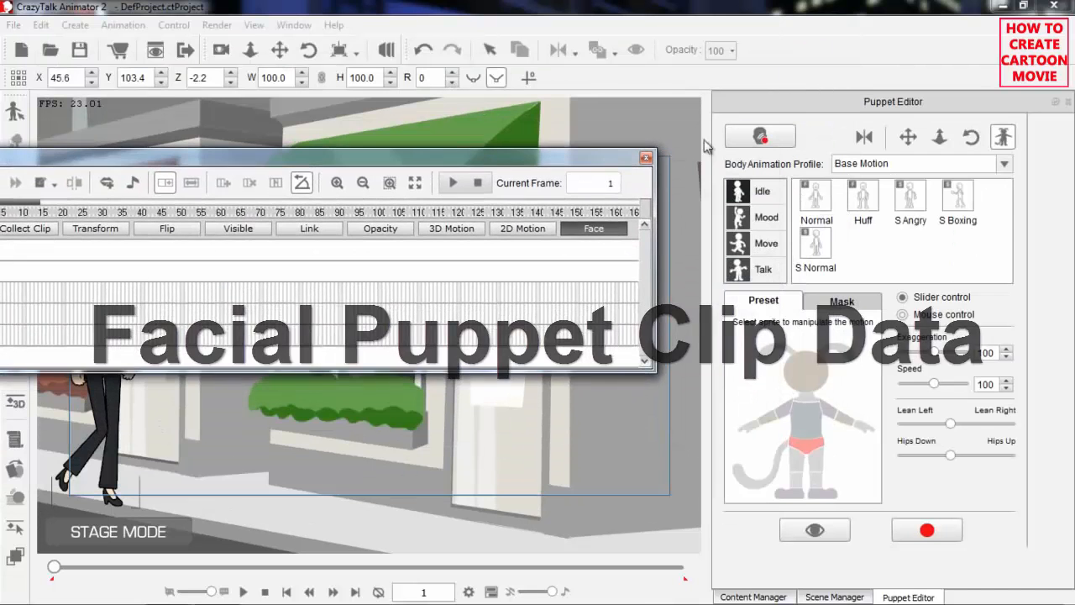
click(761, 137)
drag(470, 157, 494, 94)
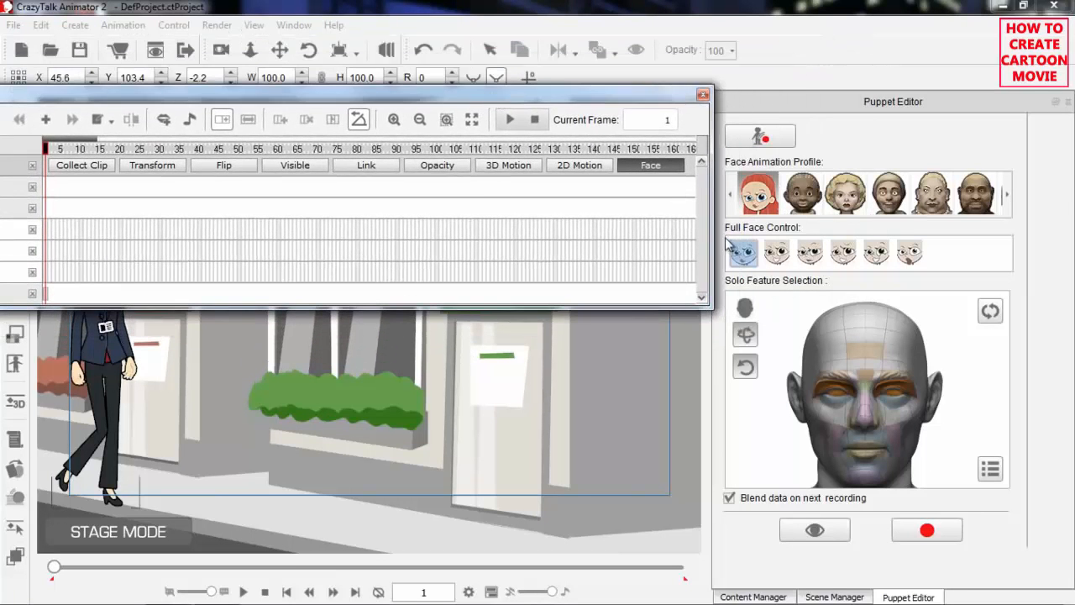
Choose the blonde woman's Face Animation Profile and its second Full Face Control expression
click(801, 200)
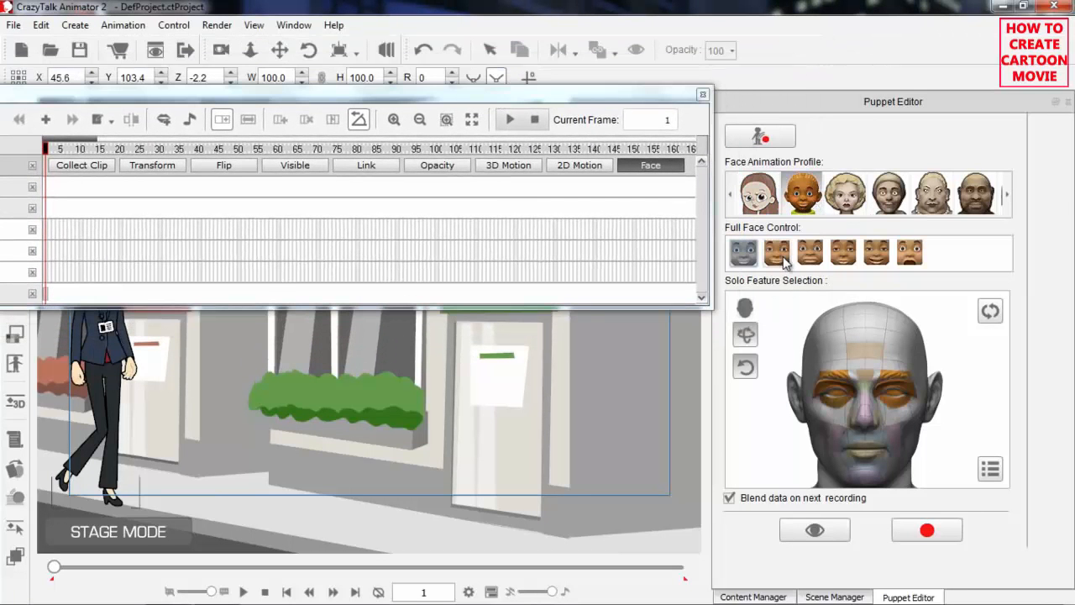
drag(555, 96, 647, 17)
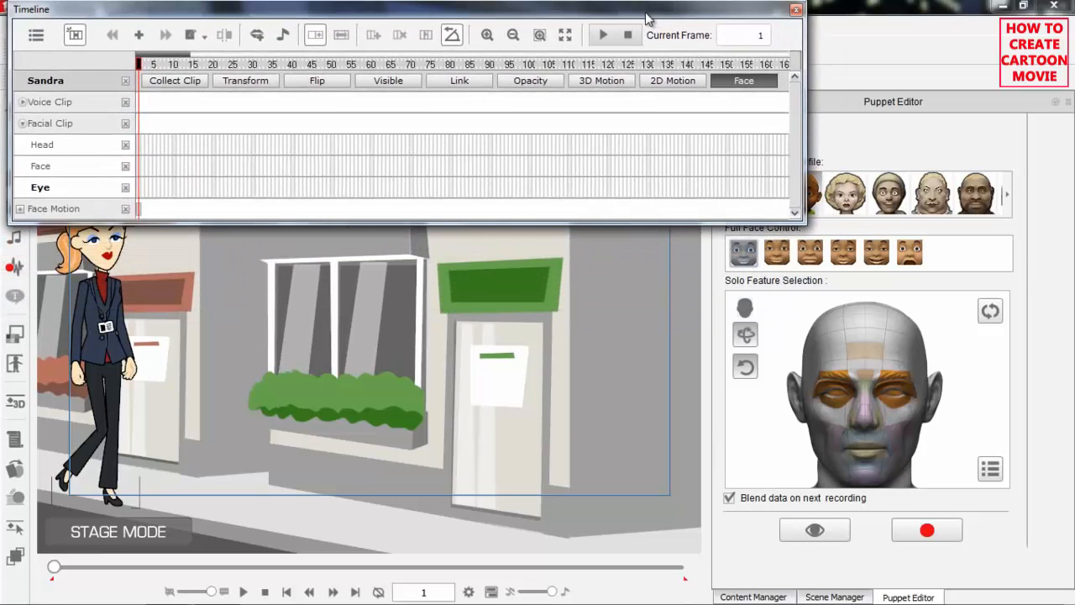
click(845, 194)
click(779, 252)
Preview the face puppeteering on Sandra and stop the preview
click(821, 530)
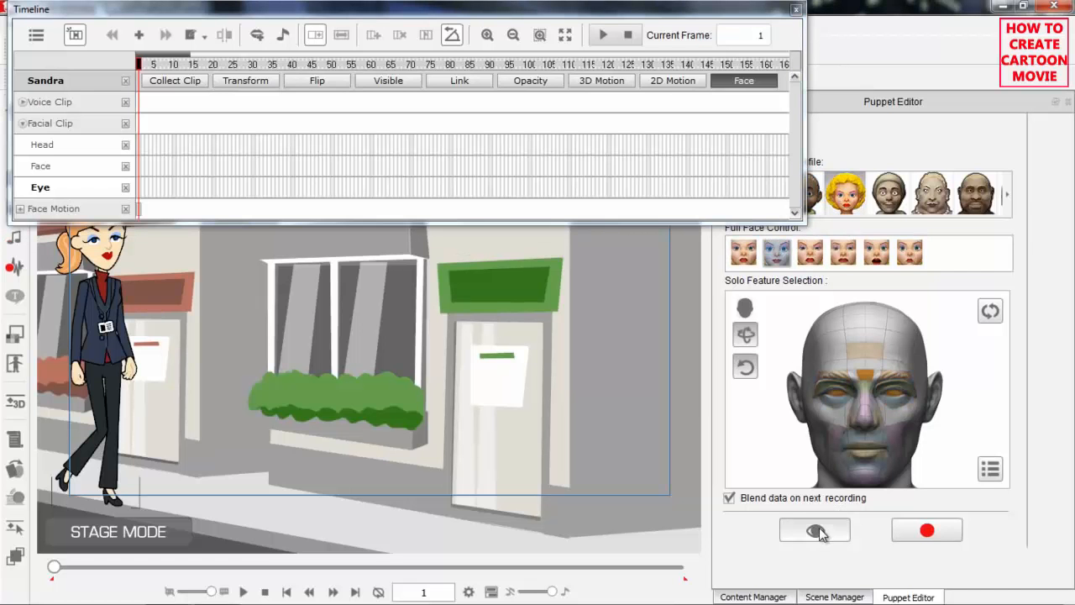
key(space)
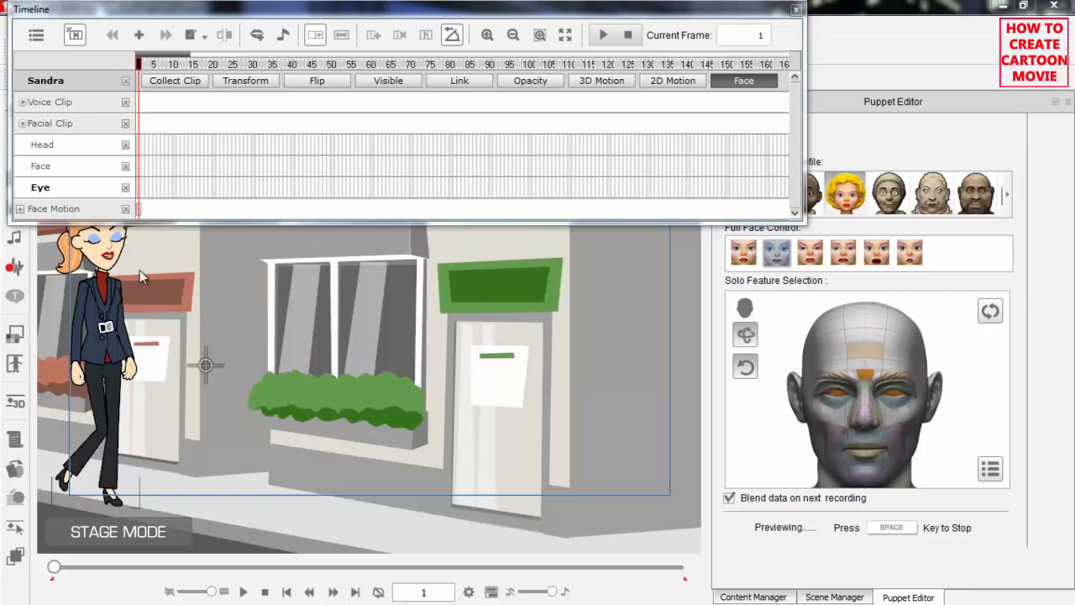
key(space)
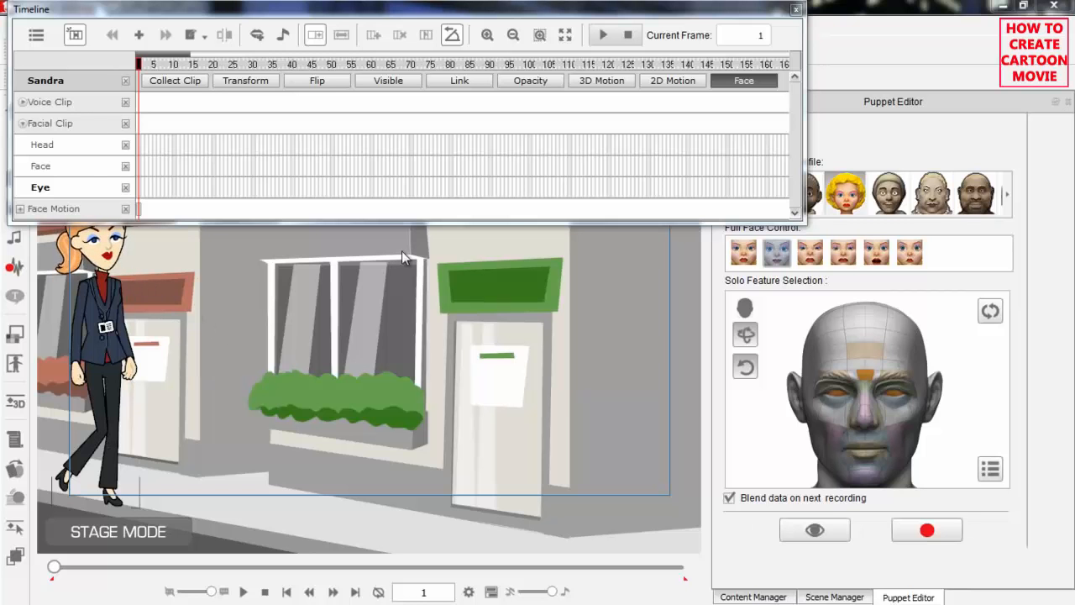
Record a facial puppet performance for Sandra up to frame 206
click(937, 531)
key(space)
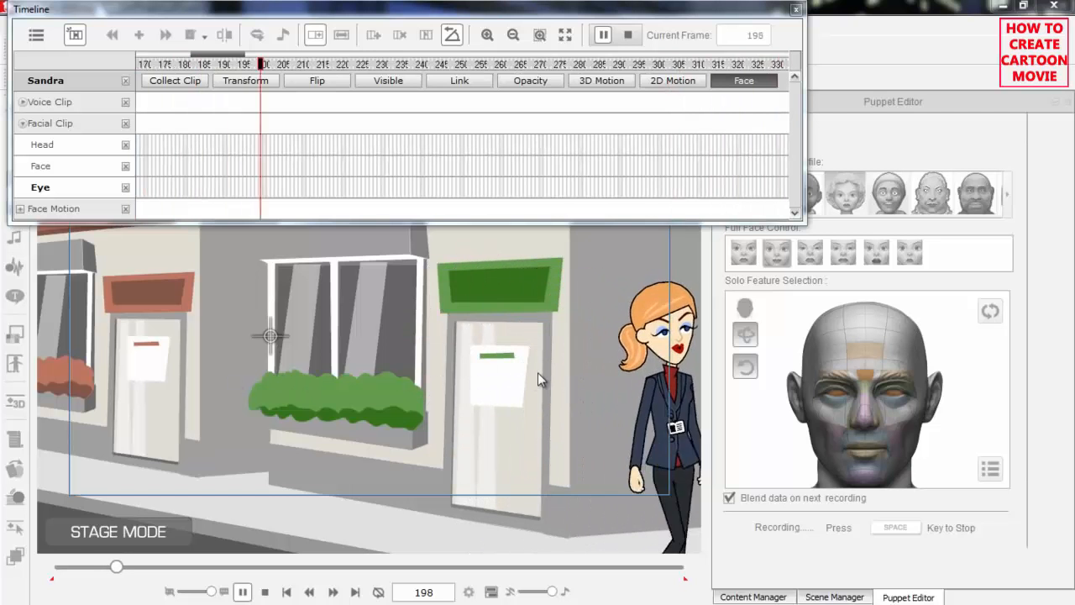
key(space)
Select the Face key at frame 26 and delete the recorded facial clip from Sandra's tracks
drag(241, 59, 171, 58)
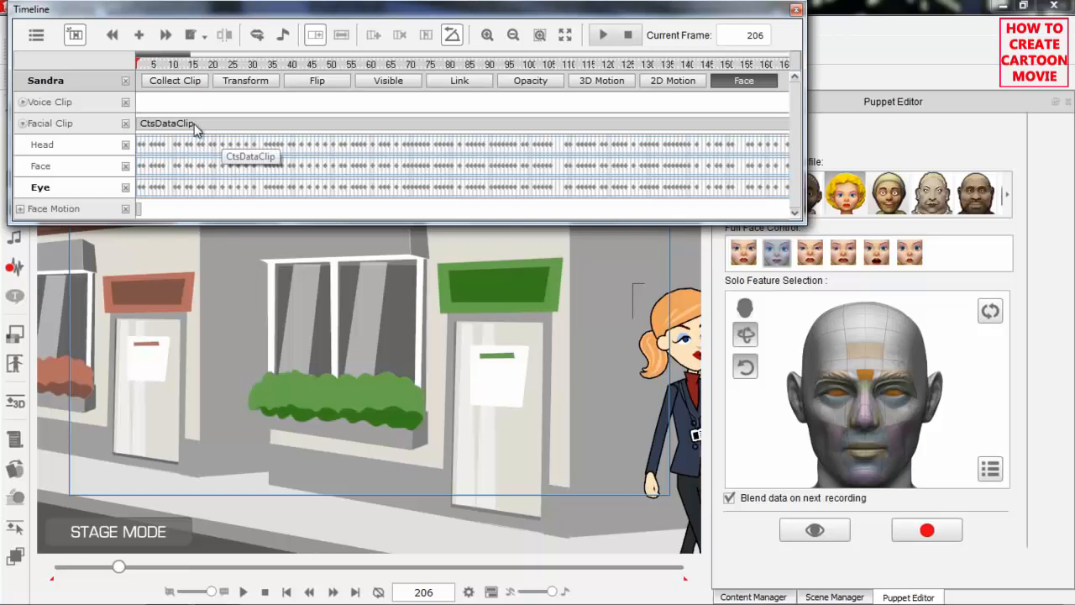
drag(210, 65, 239, 69)
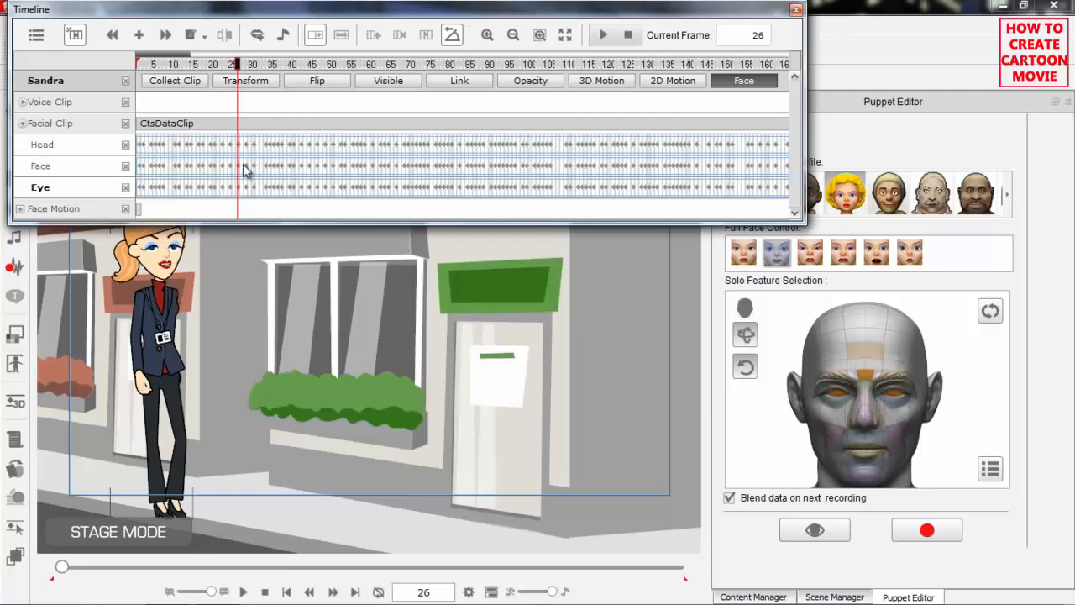
click(241, 170)
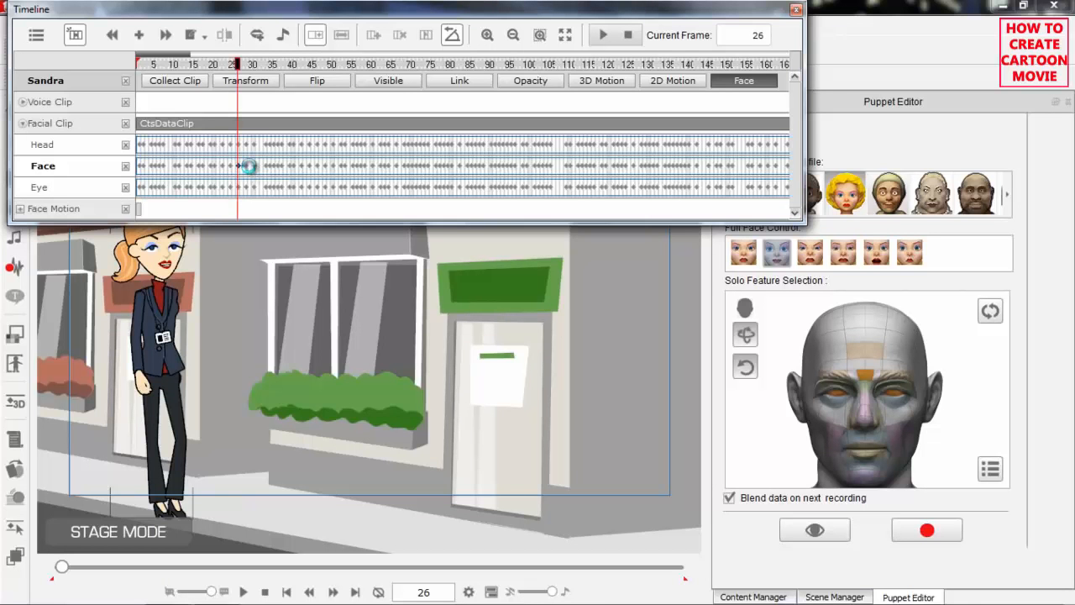
Play the animation from the start without the facial clip and bring the timeline back to frame 1
drag(162, 67, 113, 64)
key(space)
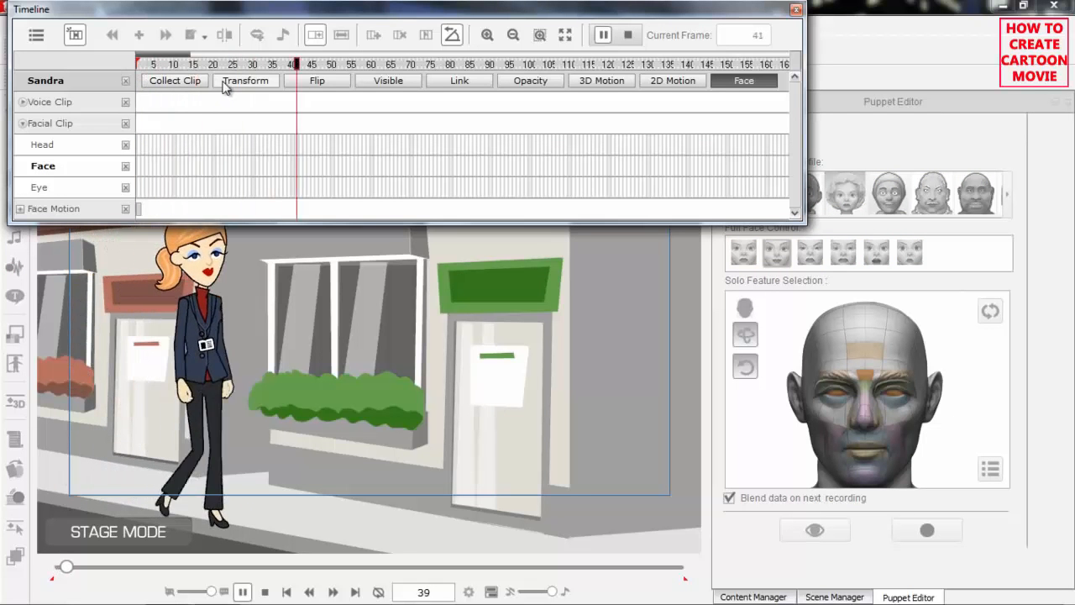
key(space)
drag(231, 66, 105, 96)
Show the Face_Transform, Face_Sprite, R Eye and L Eye tracks under Sandra's Face Motion
click(18, 210)
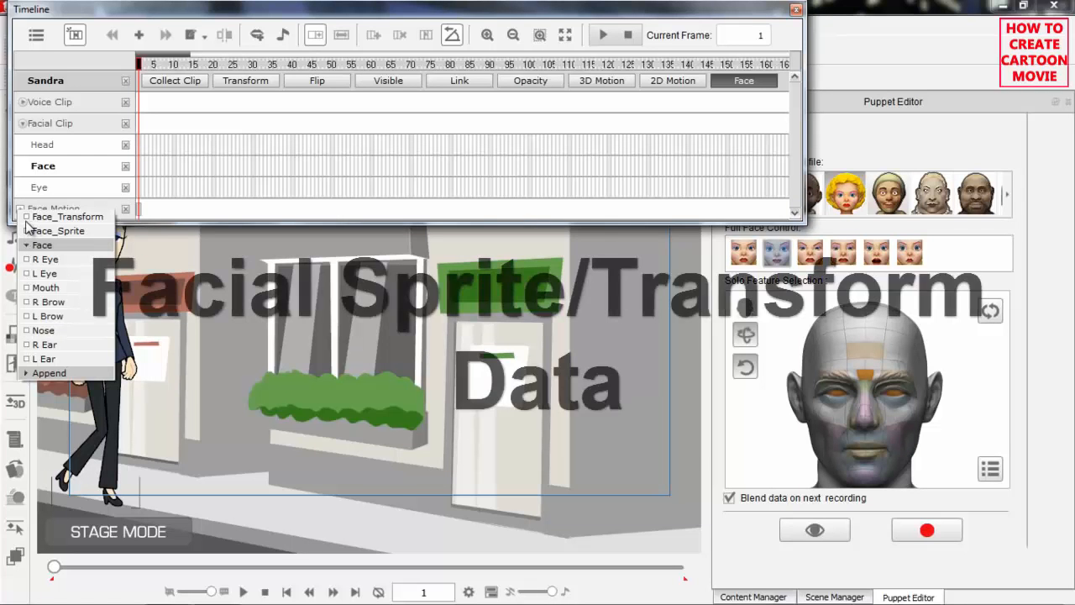
click(26, 217)
click(26, 231)
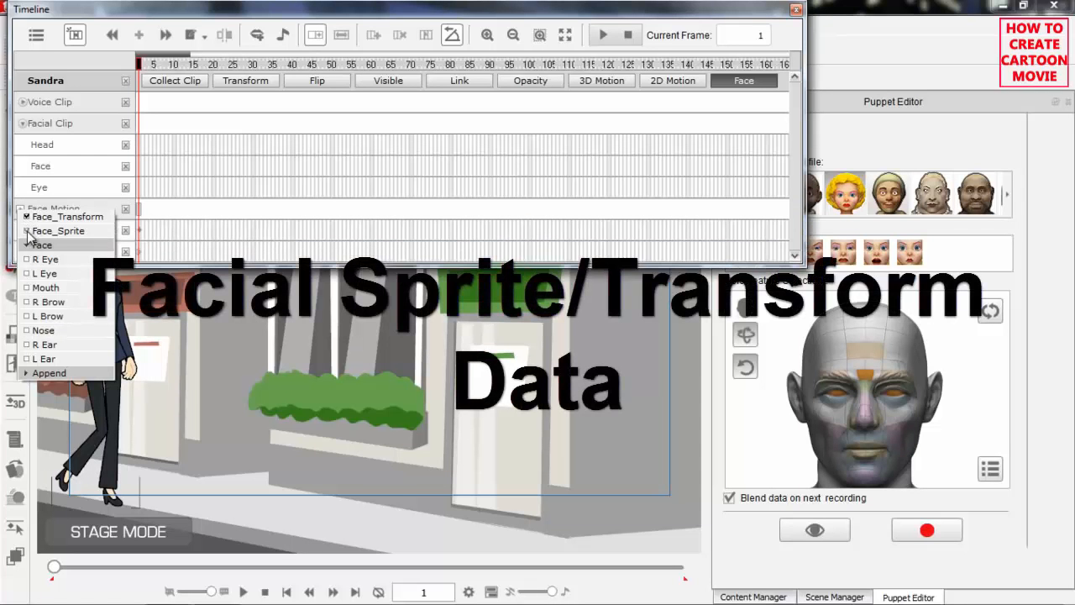
click(26, 260)
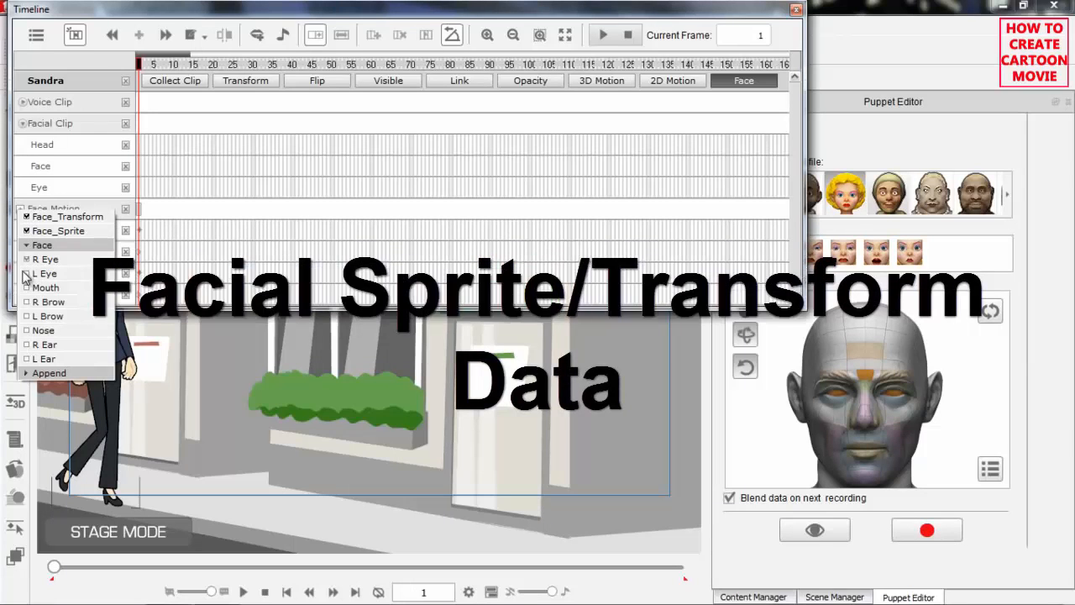
click(26, 273)
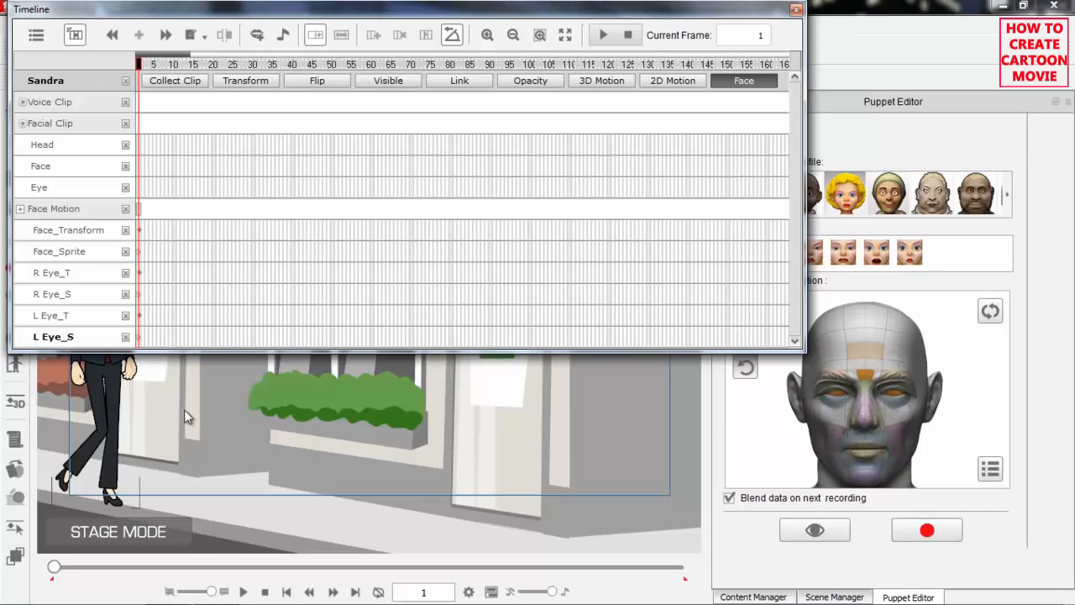
Frame Sandra's face on the stage below the Timeline and move the timeline to frame 19
drag(178, 380, 378, 553)
drag(348, 468, 215, 222)
drag(256, 420, 337, 447)
drag(425, 485, 328, 327)
drag(323, 466, 407, 449)
drag(288, 13, 289, 18)
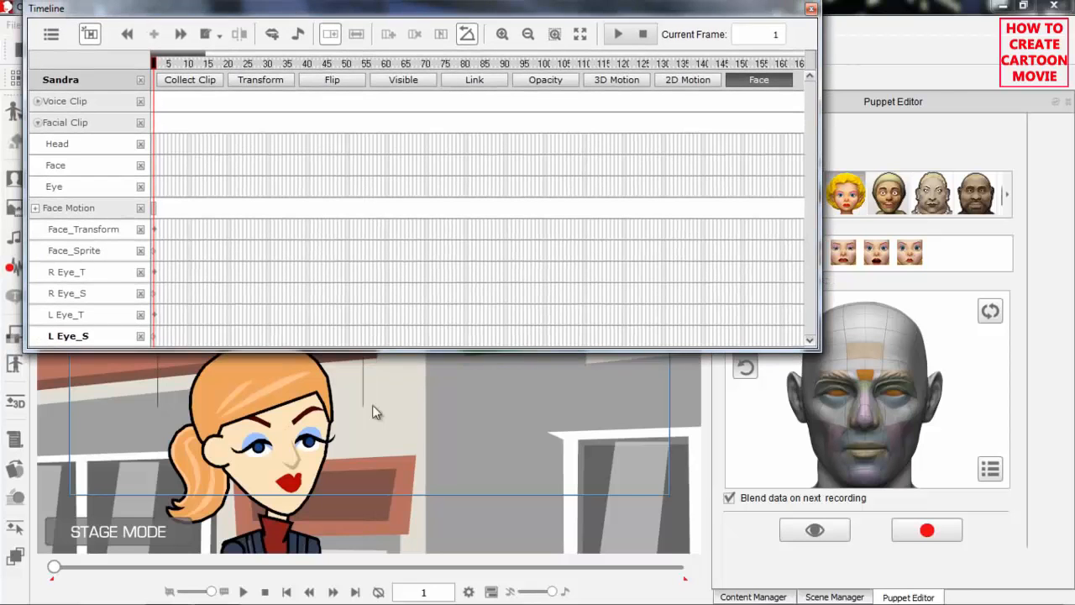
drag(366, 439, 463, 421)
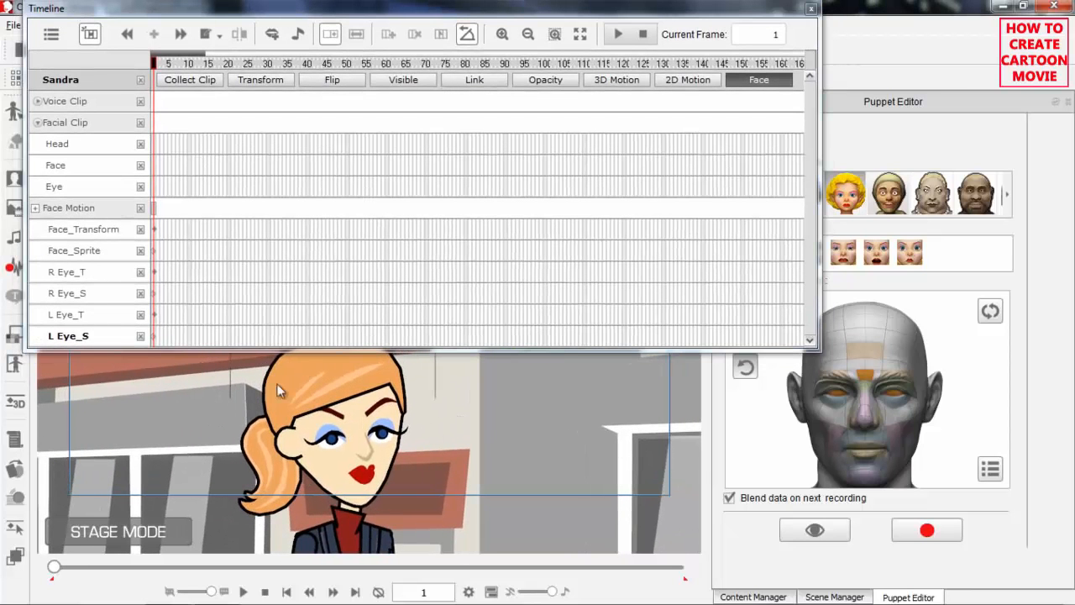
drag(178, 65, 225, 65)
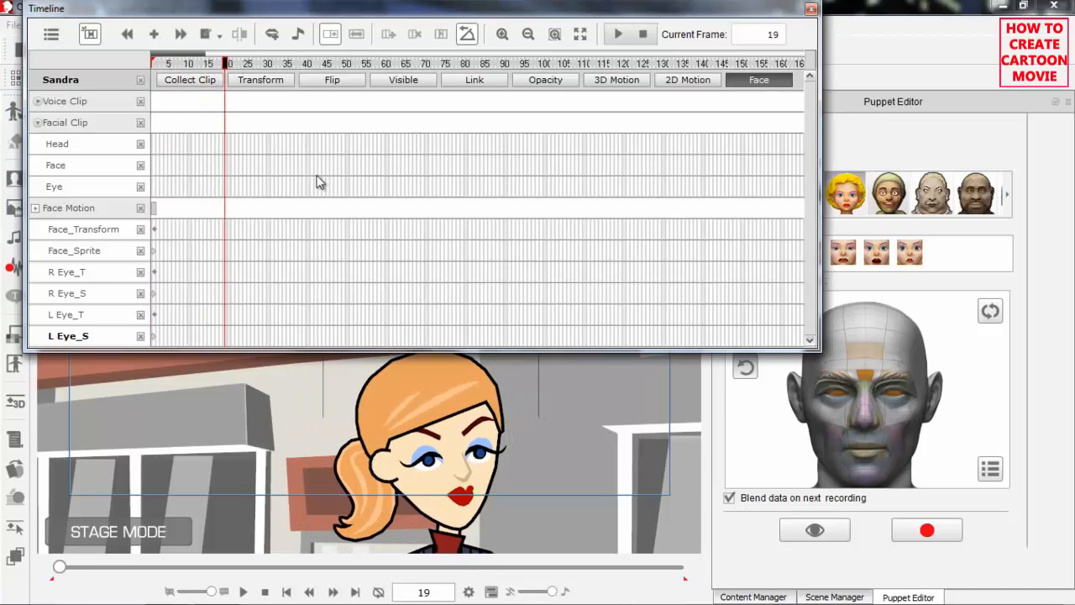
click(433, 402)
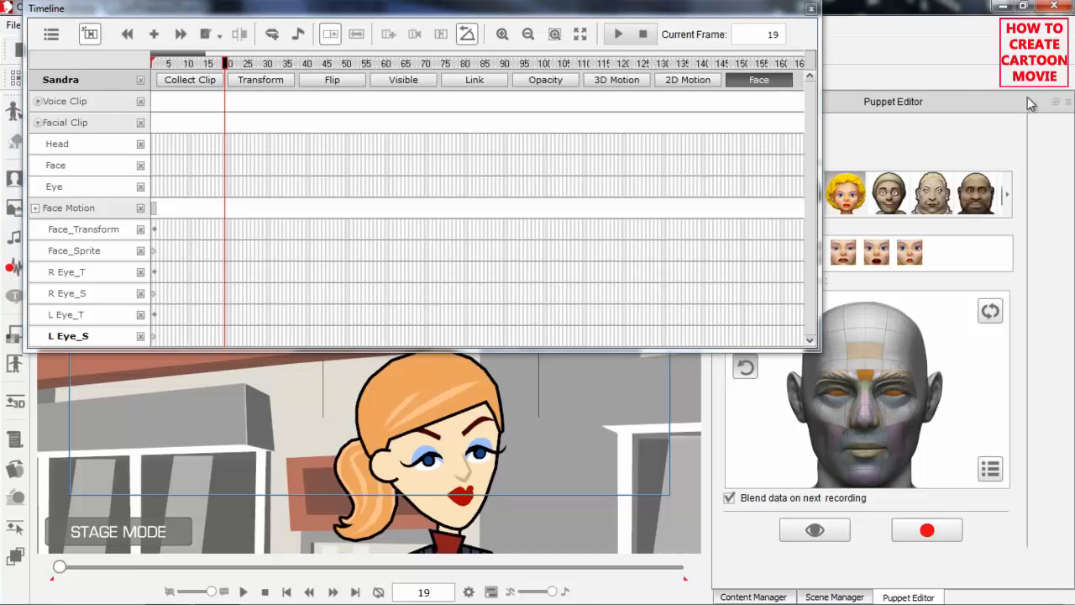
Replace the Puppet Editor with the Sprite Editor and set Sandra's right eye to 02_Exert_Close at frame 19
click(1068, 102)
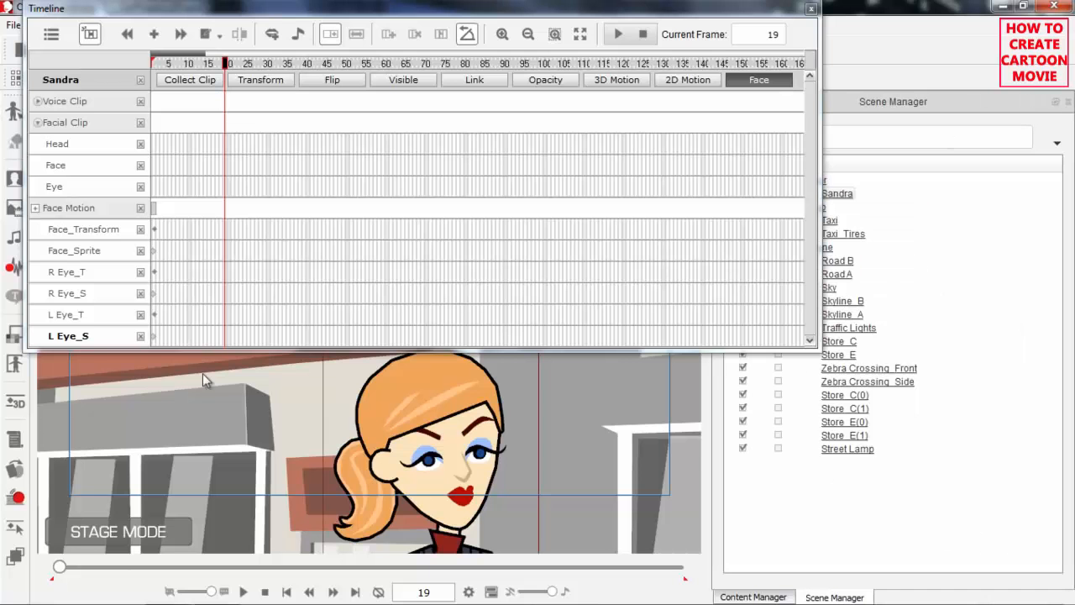
click(16, 476)
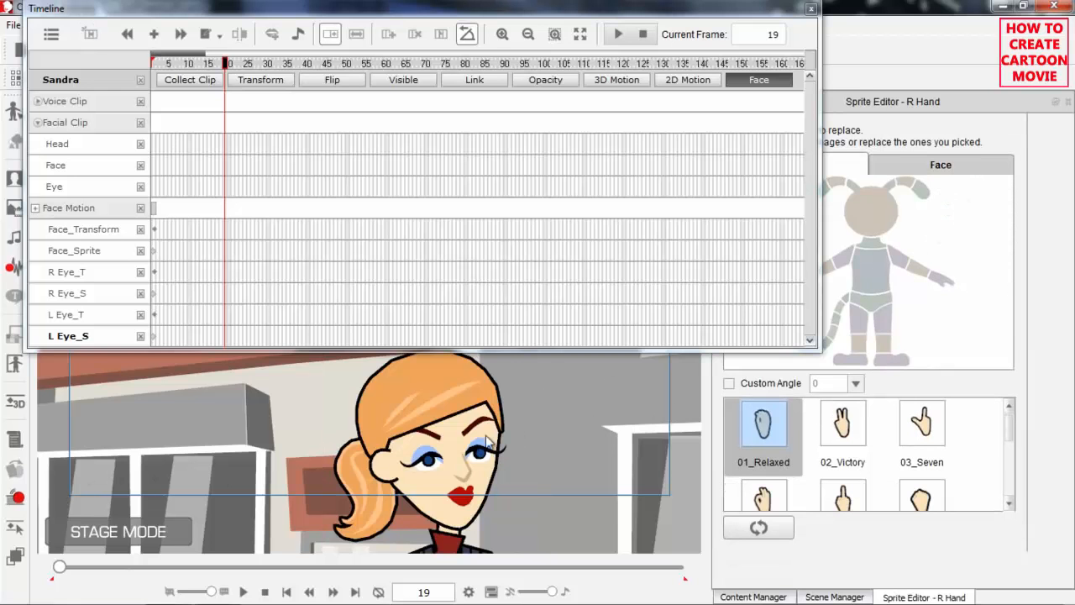
click(424, 464)
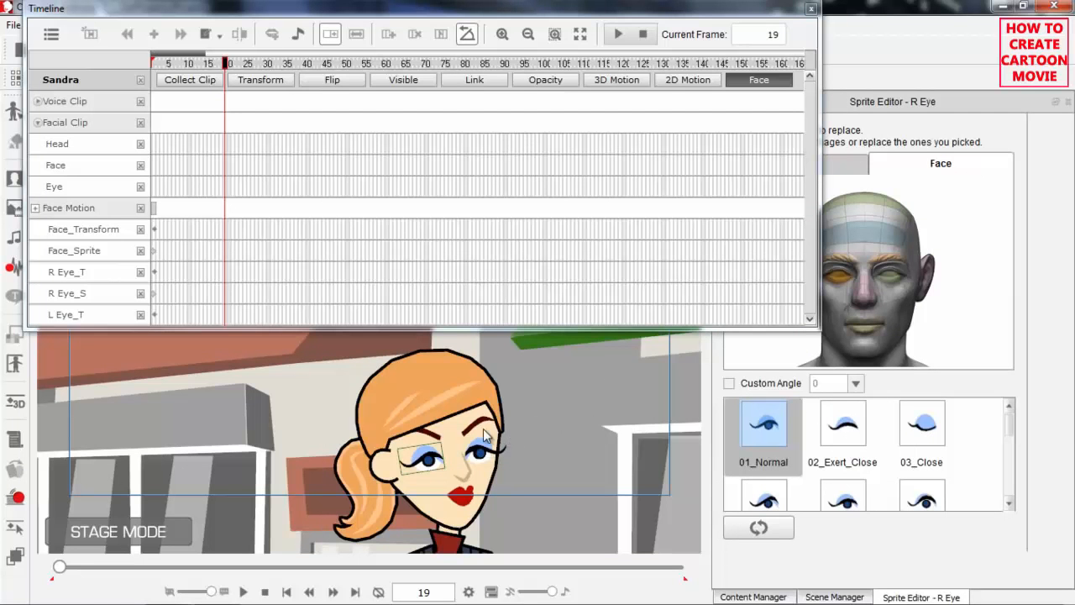
click(845, 433)
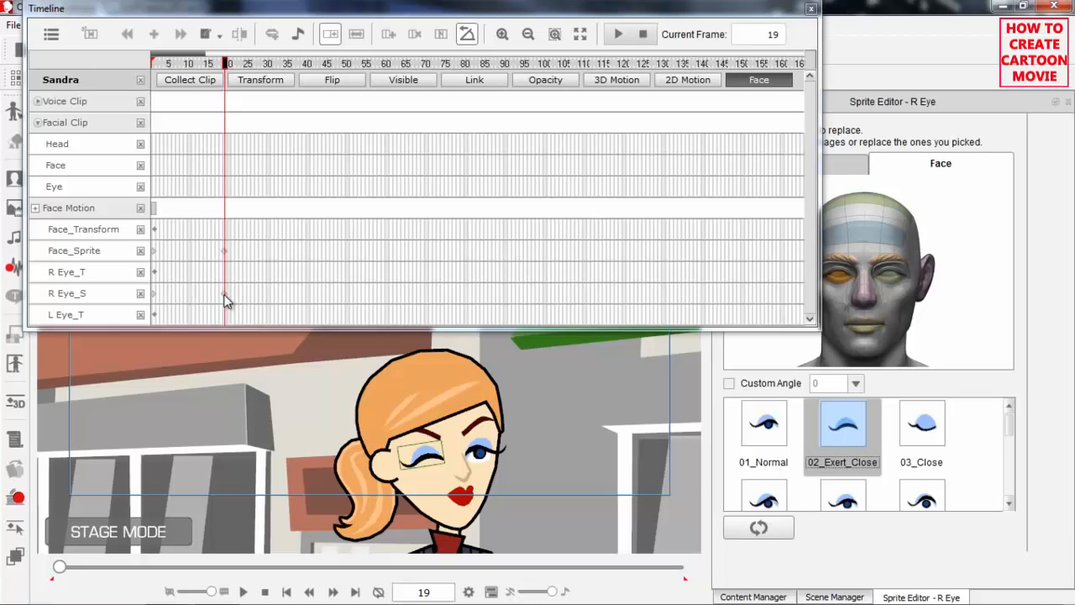
Play the animation from frame 1 to check the eye sprite change at frame 19
drag(250, 67, 153, 67)
key(space)
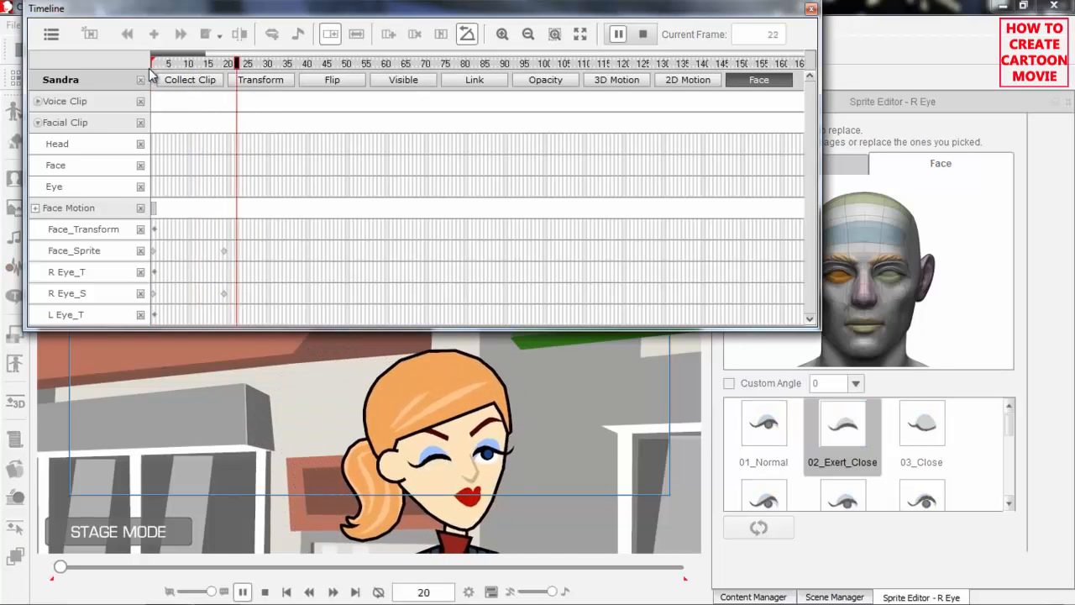
key(space)
Set Sandra's right eye sprite to 01_Normal at frame 35 and play back the wink
click(288, 253)
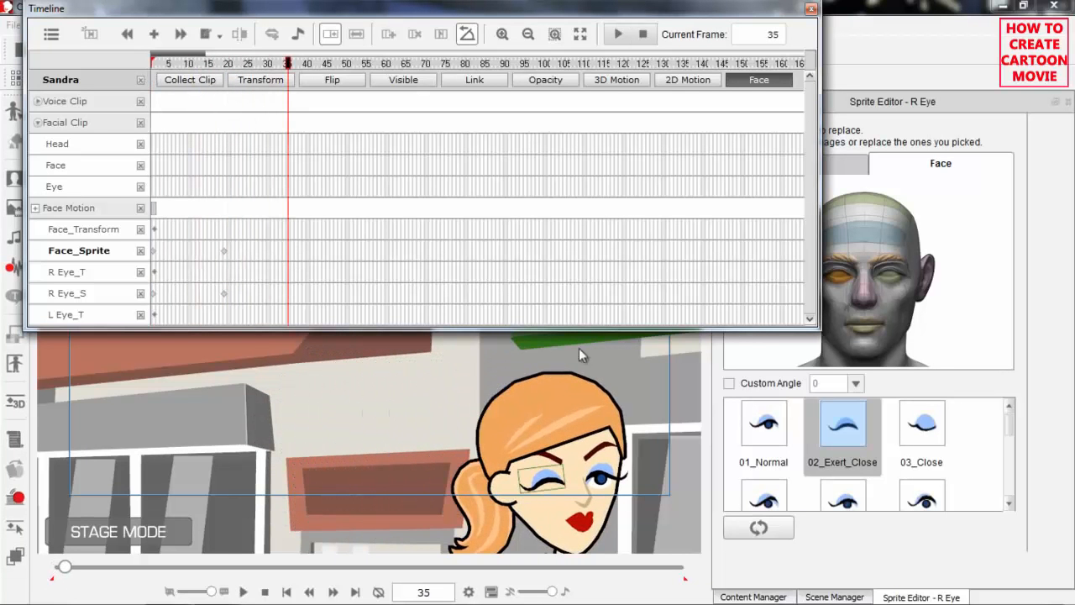
click(765, 429)
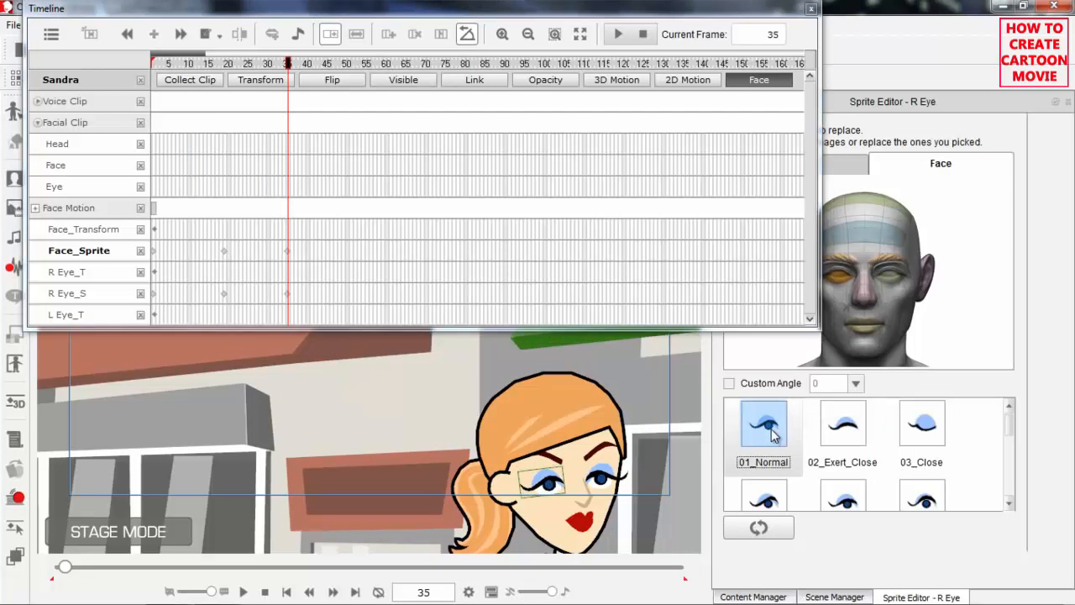
click(189, 67)
key(space)
key(space)
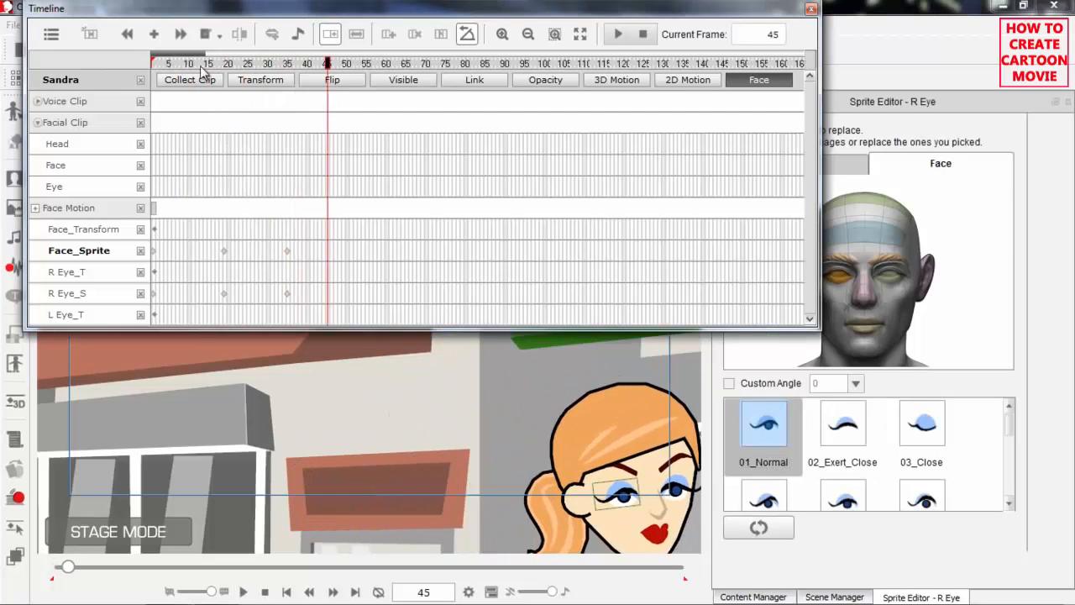
At frame 19, replace the Sprite Editor with the 2D Motion Key Editor and show Sandra's face parts
click(233, 66)
drag(233, 65, 227, 67)
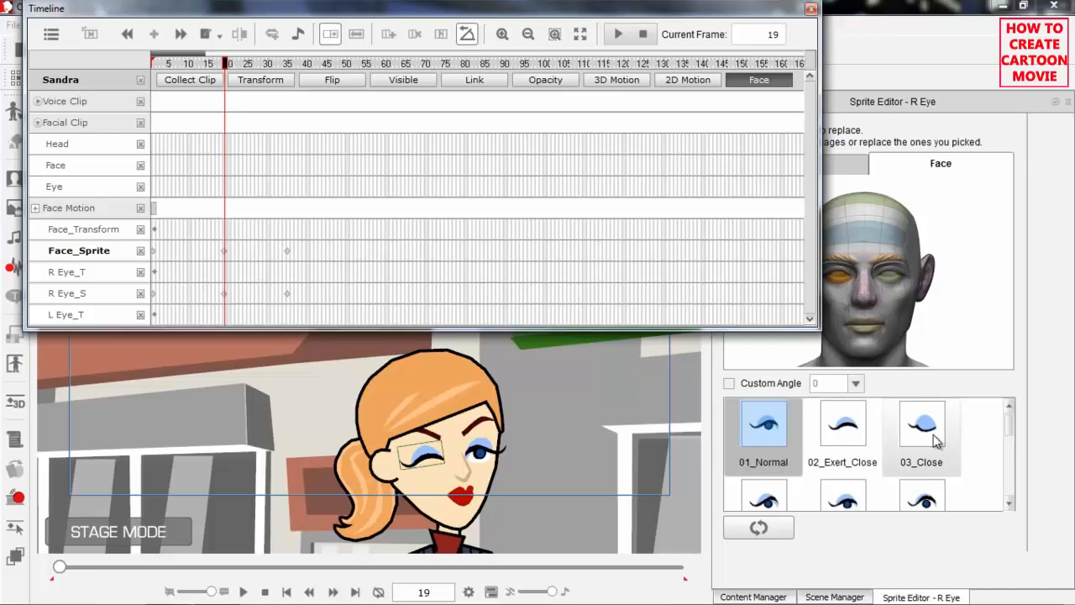
click(1067, 103)
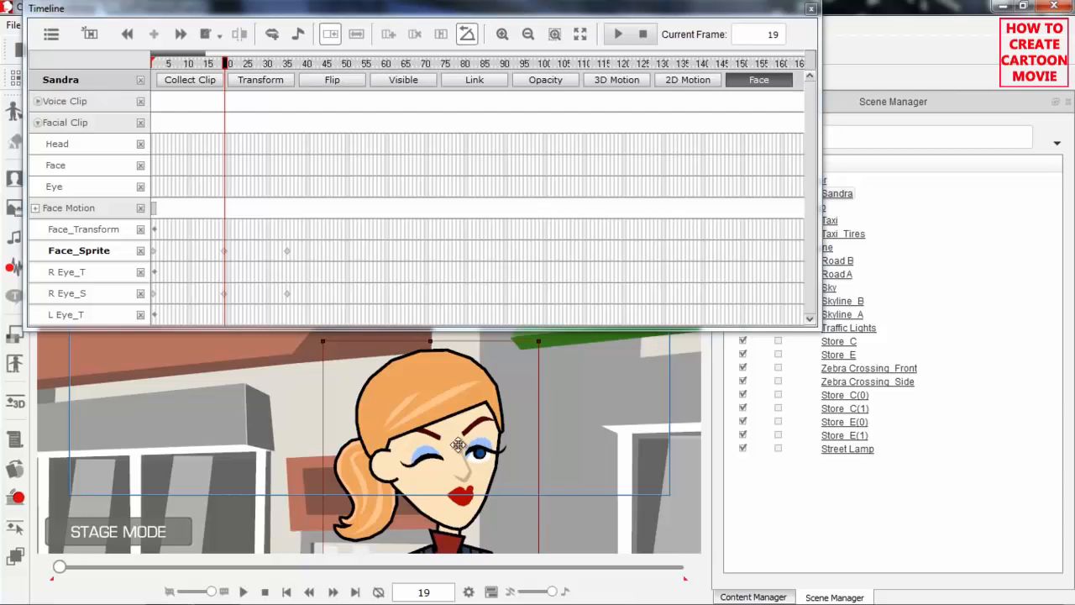
click(15, 528)
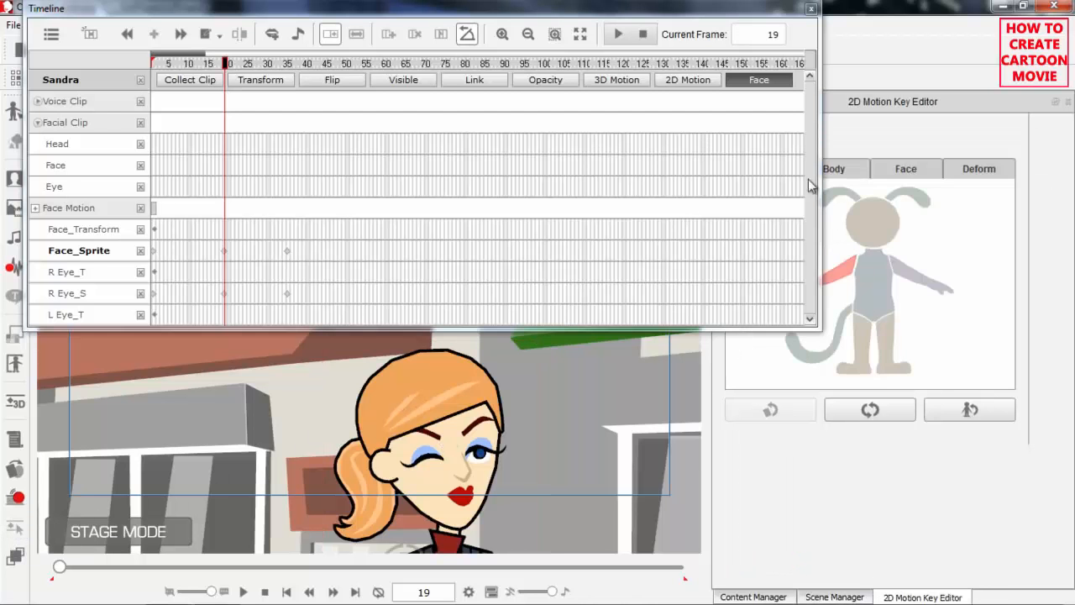
click(907, 169)
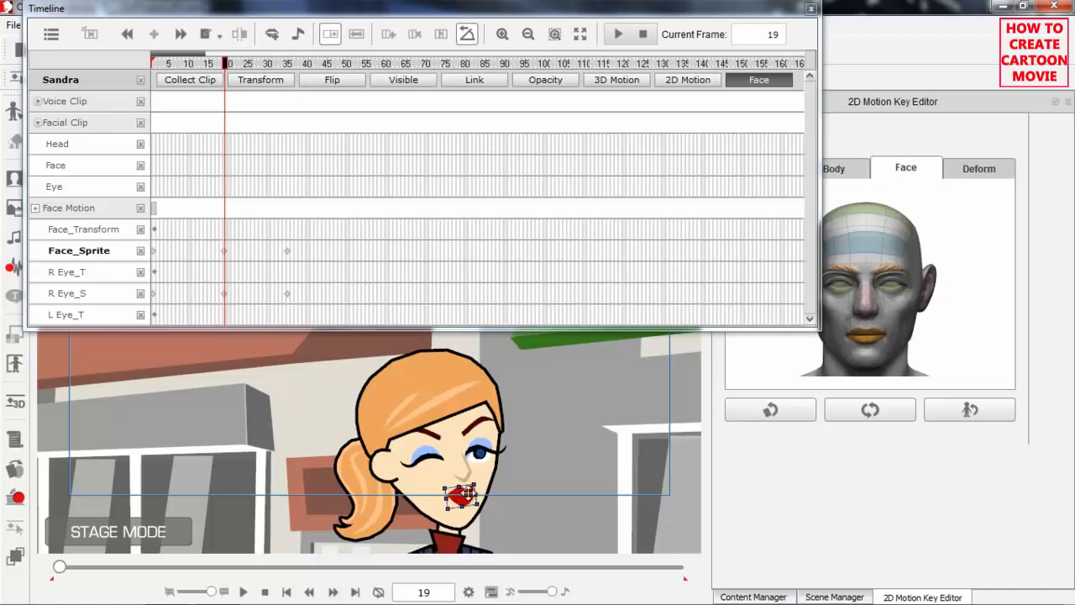
Select Sandra's left eye and squash it vertically to key its transform at frame 19
click(479, 454)
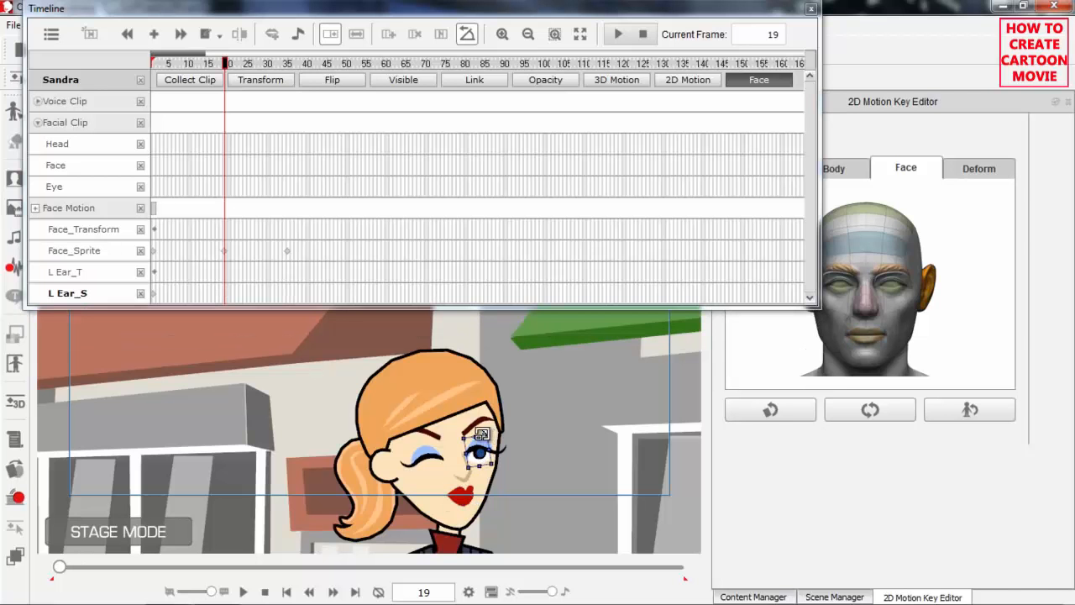
drag(477, 437, 477, 440)
click(897, 291)
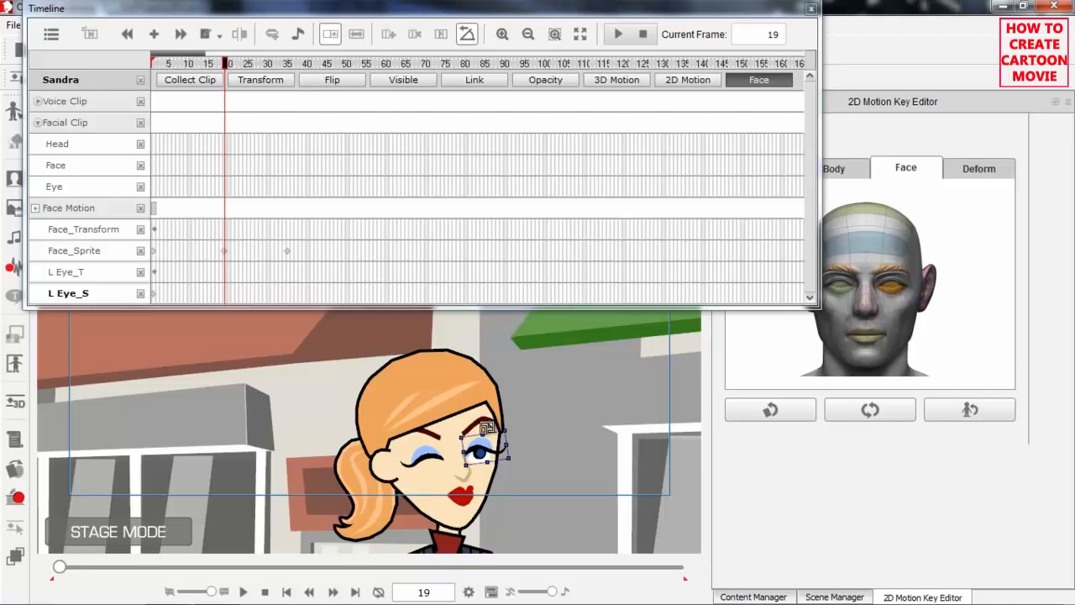
drag(484, 431, 503, 434)
click(226, 273)
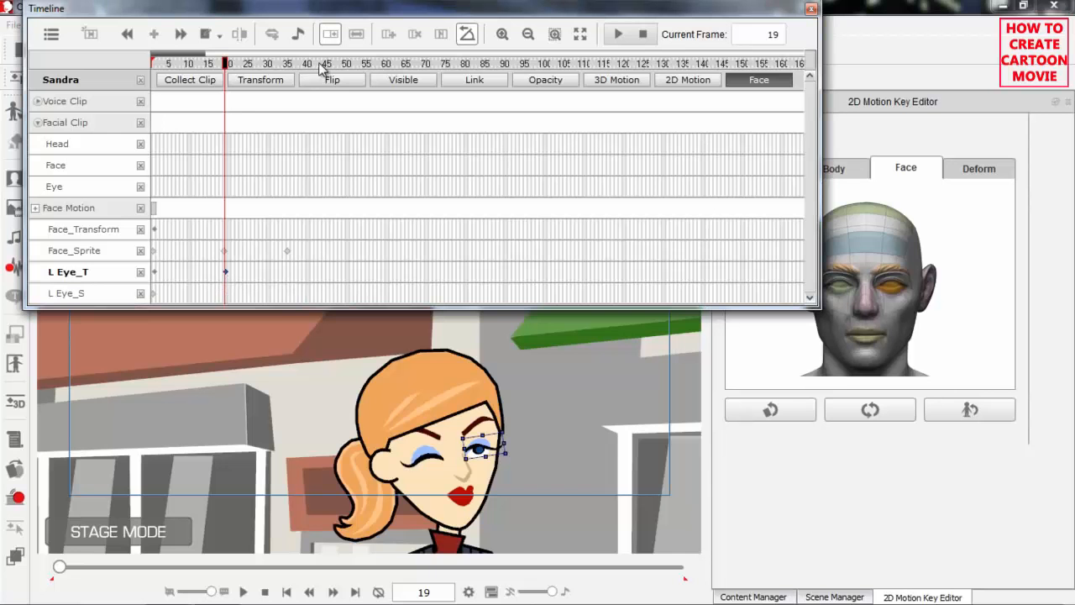
Reset Sandra's left eye transform at frame 35 and play back the eye animation
drag(296, 71, 288, 71)
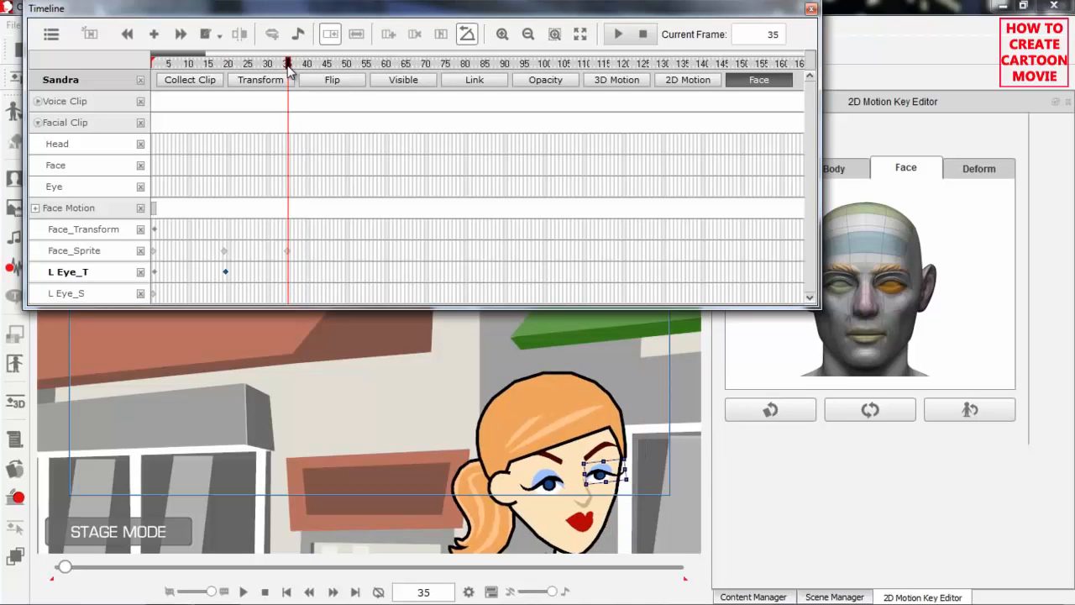
click(871, 411)
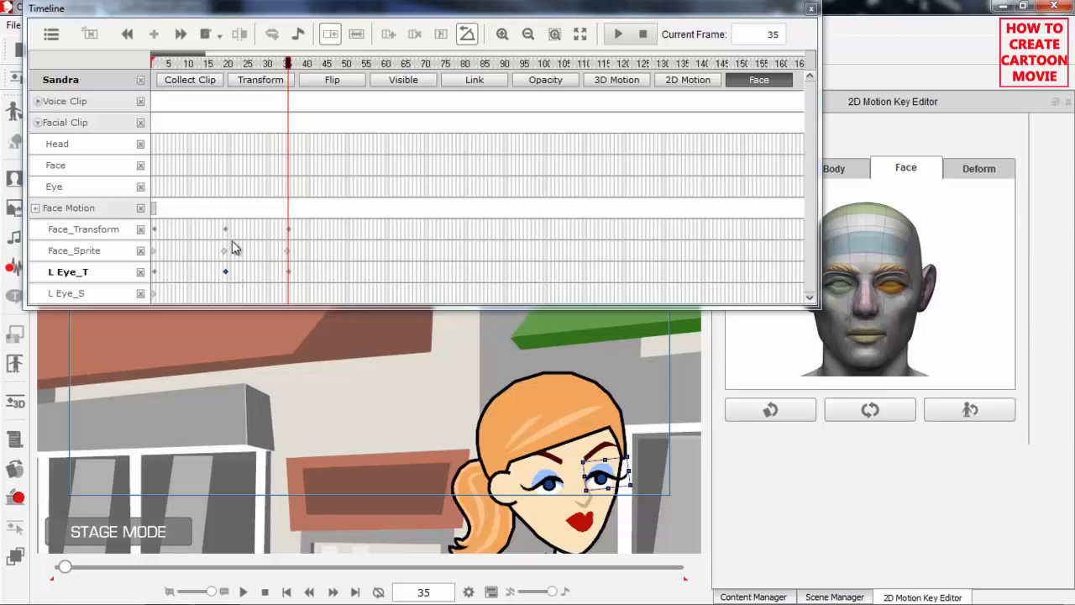
drag(192, 65, 186, 66)
key(space)
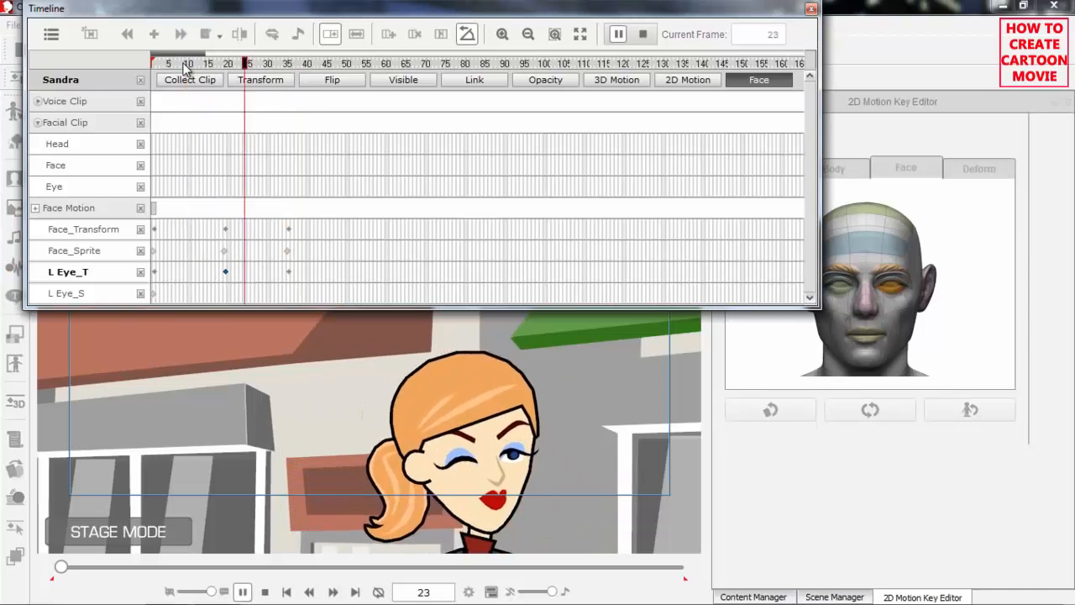
key(space)
click(197, 64)
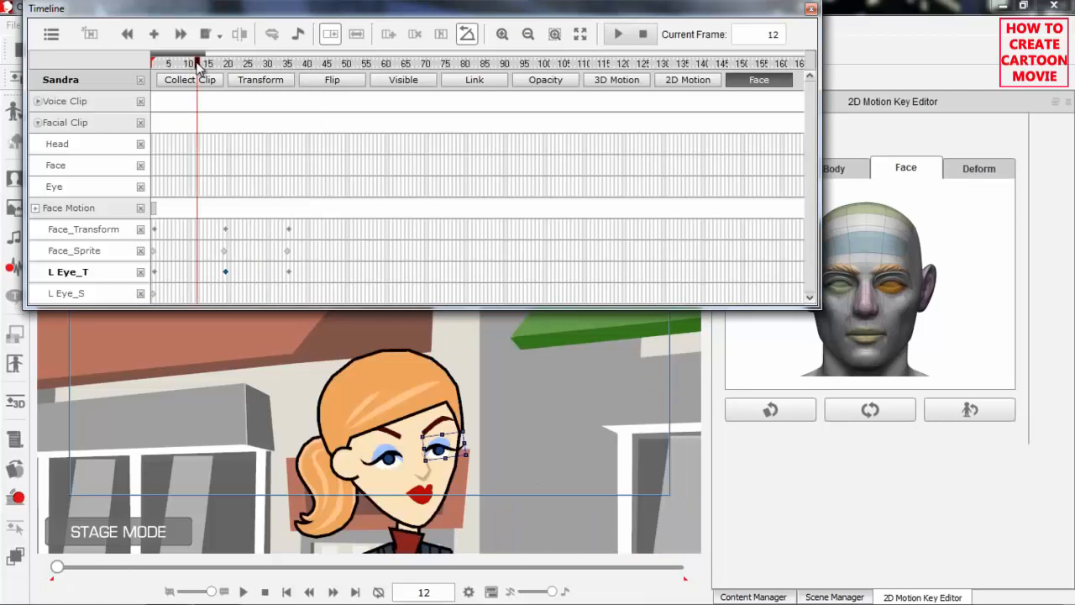
key(space)
key(space)
mouse_move(212, 64)
mouse_down()
mouse_move(259, 66)
mouse_move(157, 78)
mouse_move(223, 79)
mouse_move(210, 80)
mouse_up()
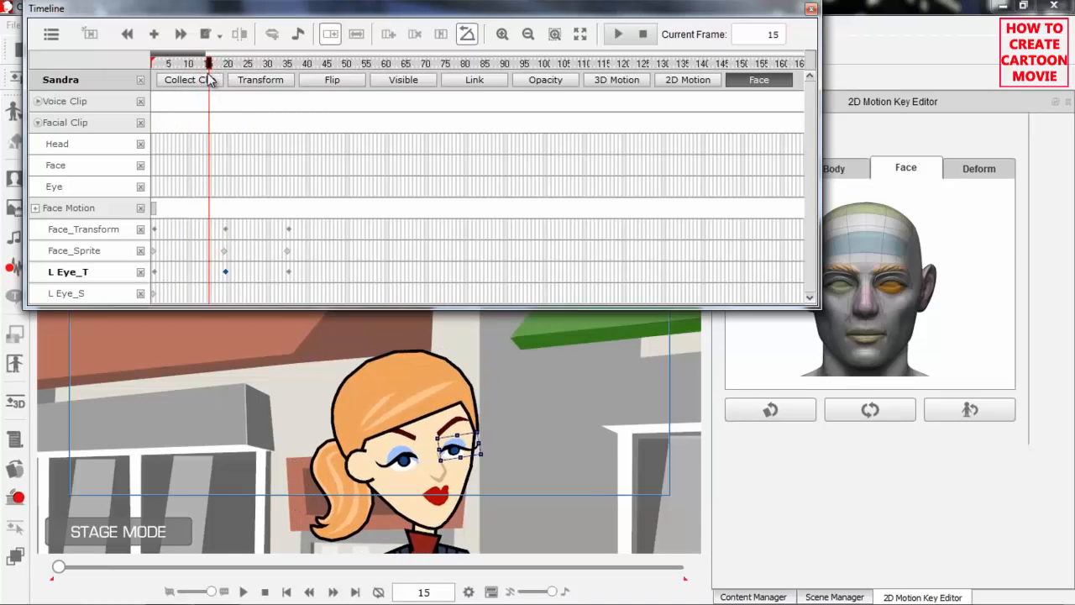
Copy the Face_Transform key from frame 1 and paste it at frame 16
click(155, 230)
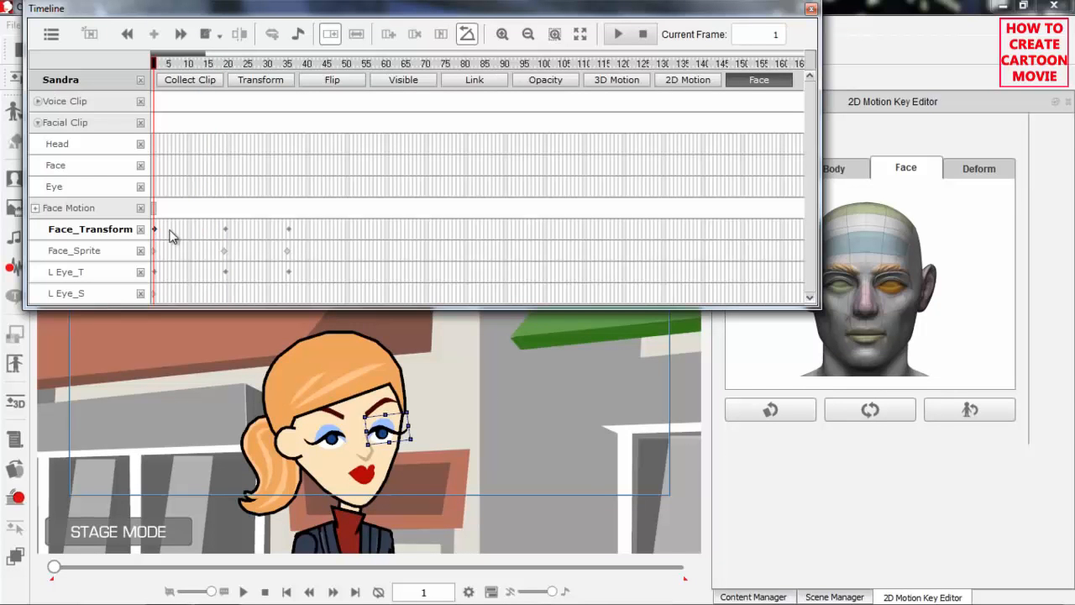
right_click(153, 229)
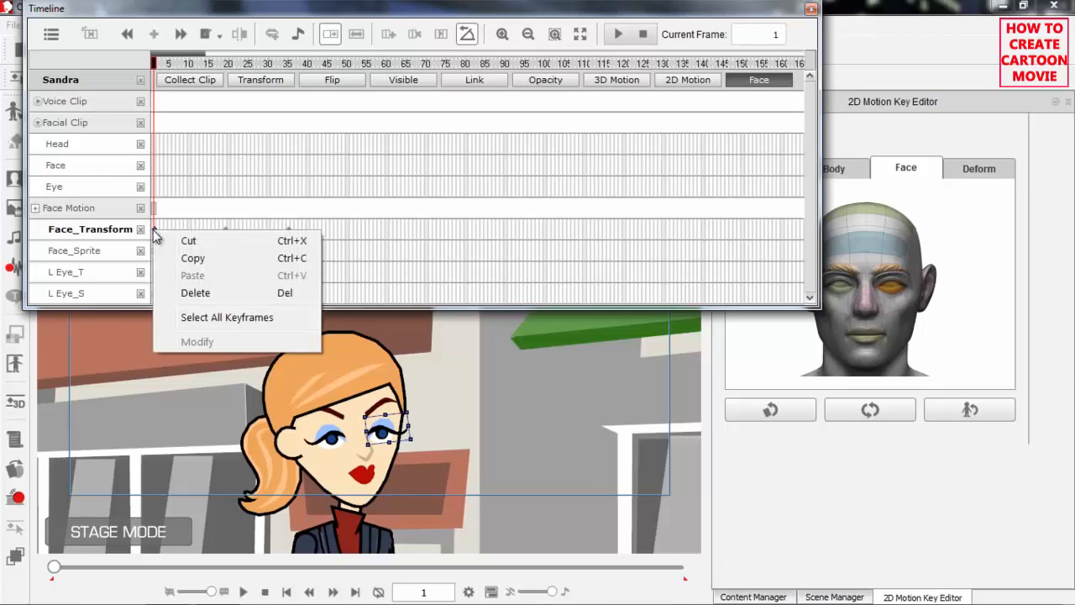
click(192, 258)
click(213, 235)
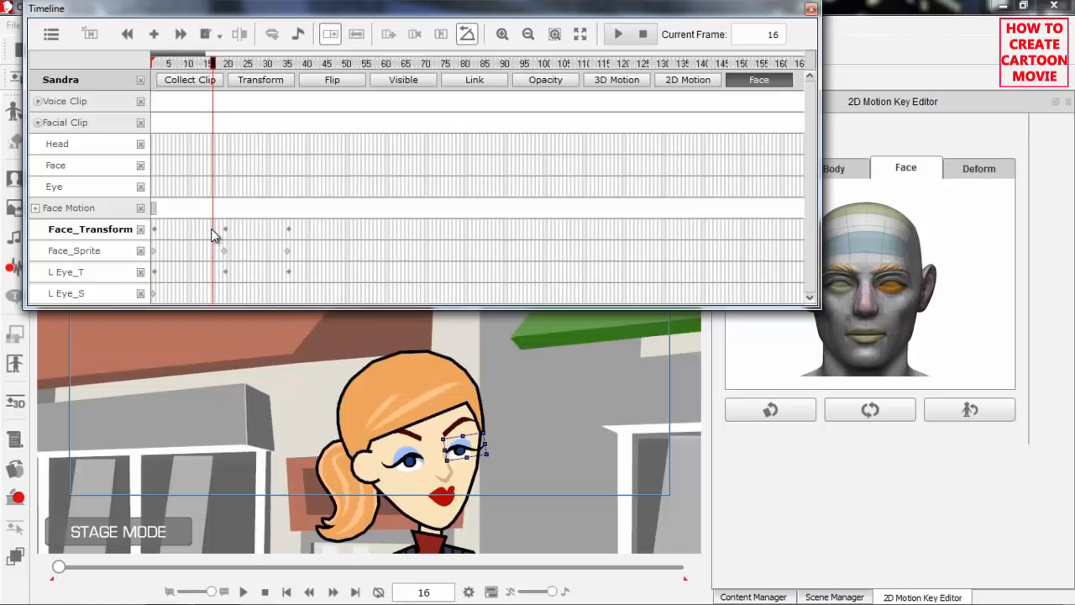
right_click(213, 235)
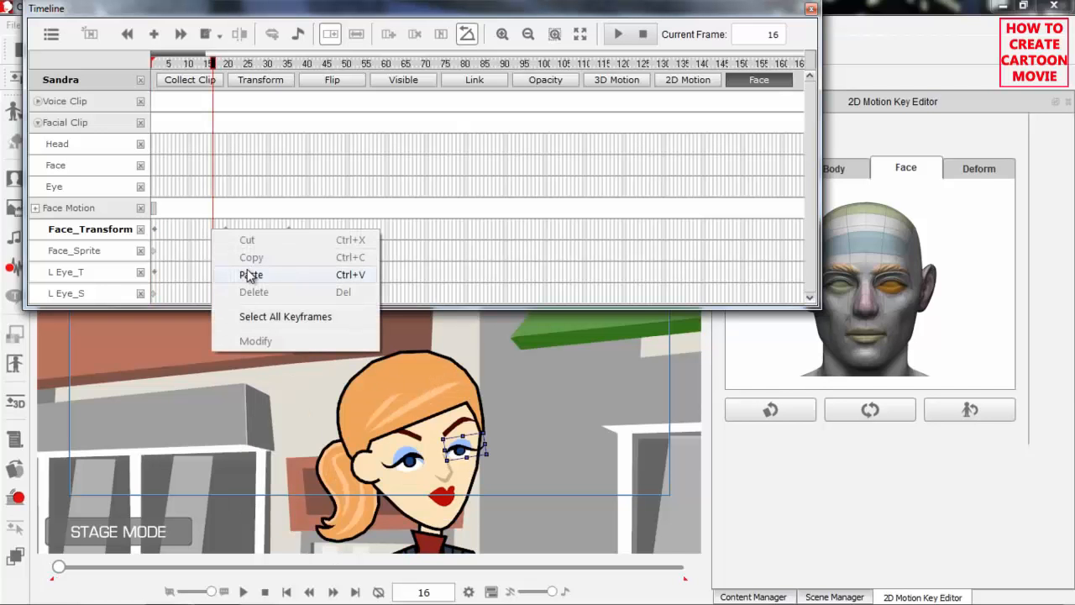
click(249, 270)
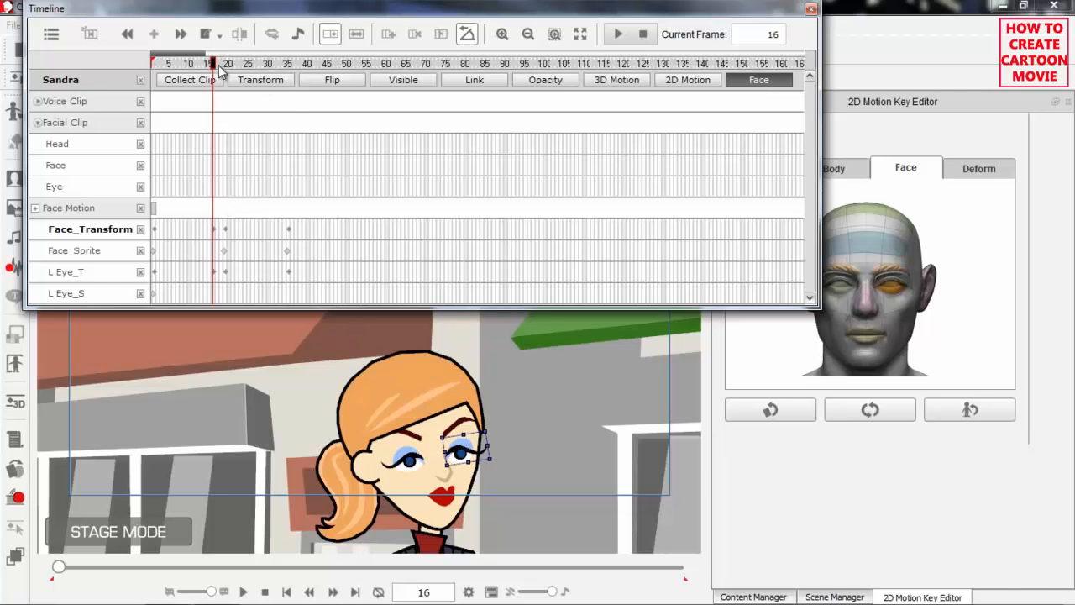
Copy the Face_Transform key from frame 19 and paste it at frame 30
drag(214, 67, 291, 74)
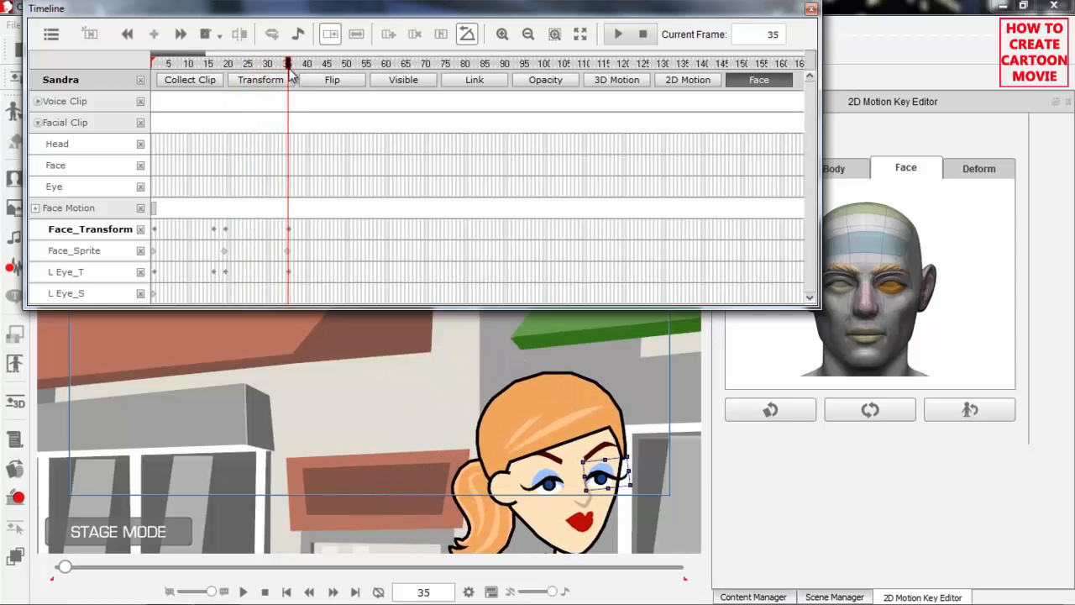
click(226, 230)
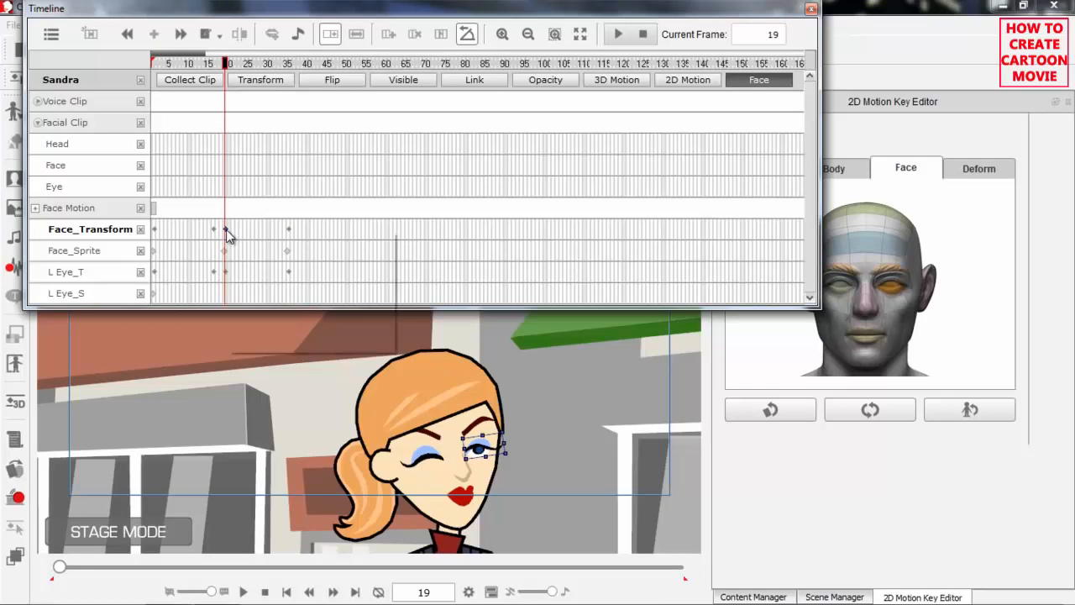
right_click(226, 229)
click(269, 253)
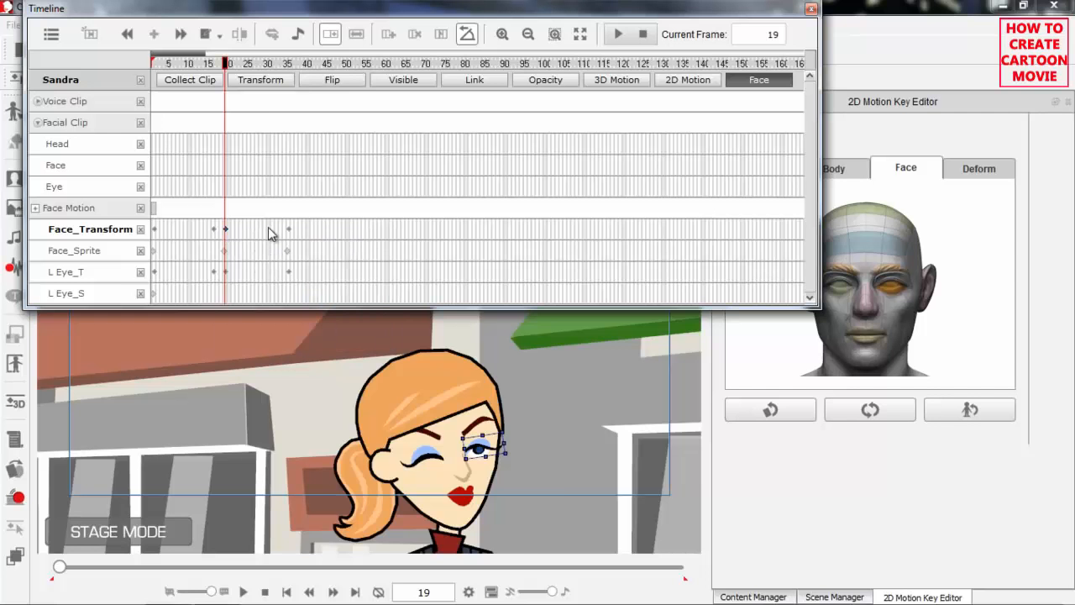
click(268, 227)
right_click(268, 228)
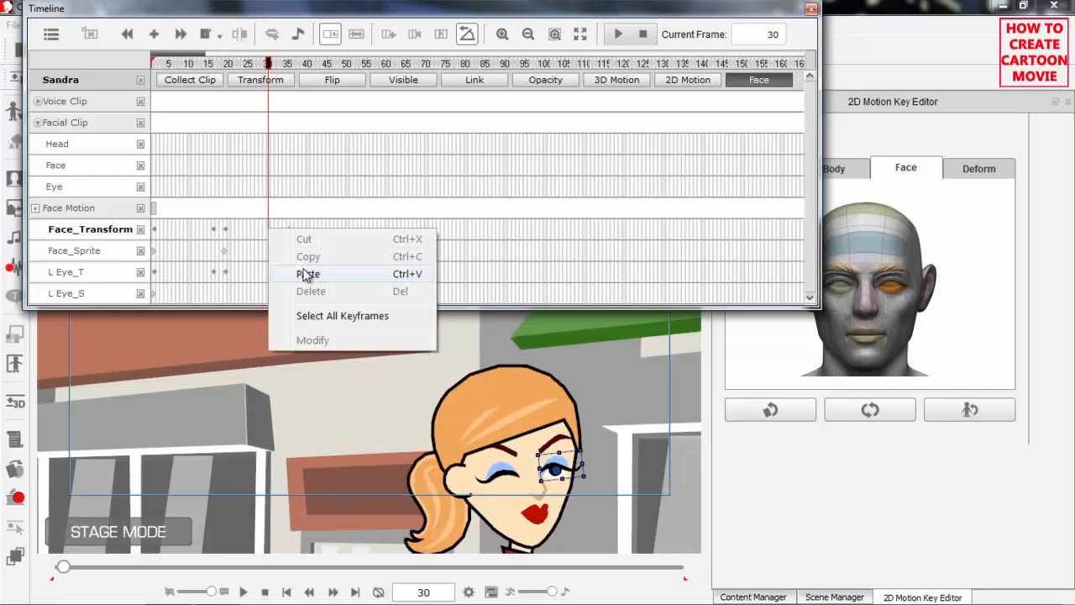
click(304, 273)
Play back the left eye's squash and return the timeline to frame 14
click(222, 64)
drag(222, 67, 200, 73)
key(space)
key(space)
key(space)
key(space)
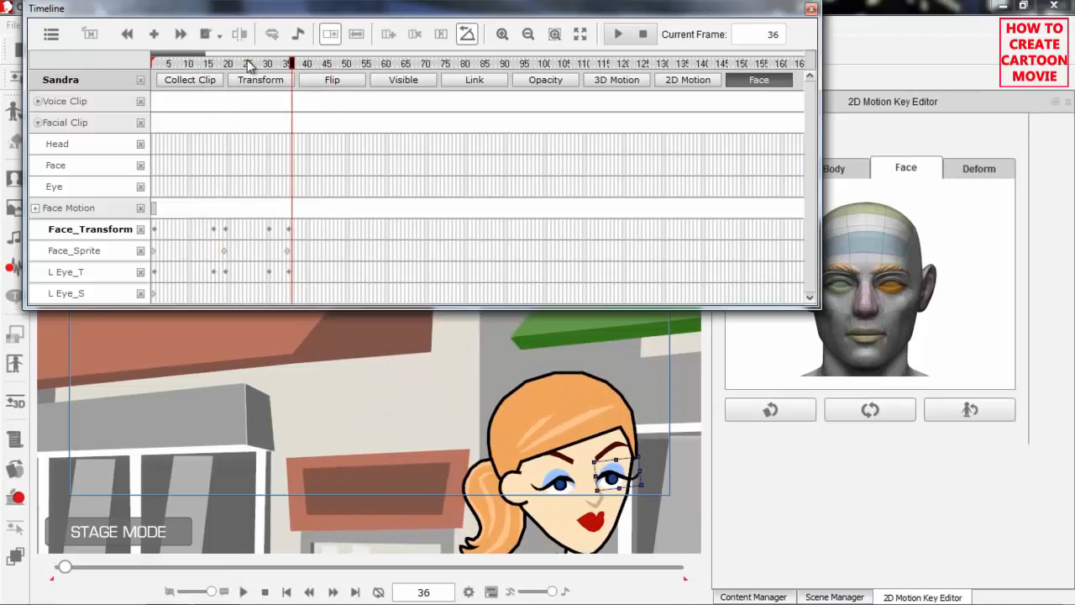
click(239, 72)
drag(239, 67, 210, 67)
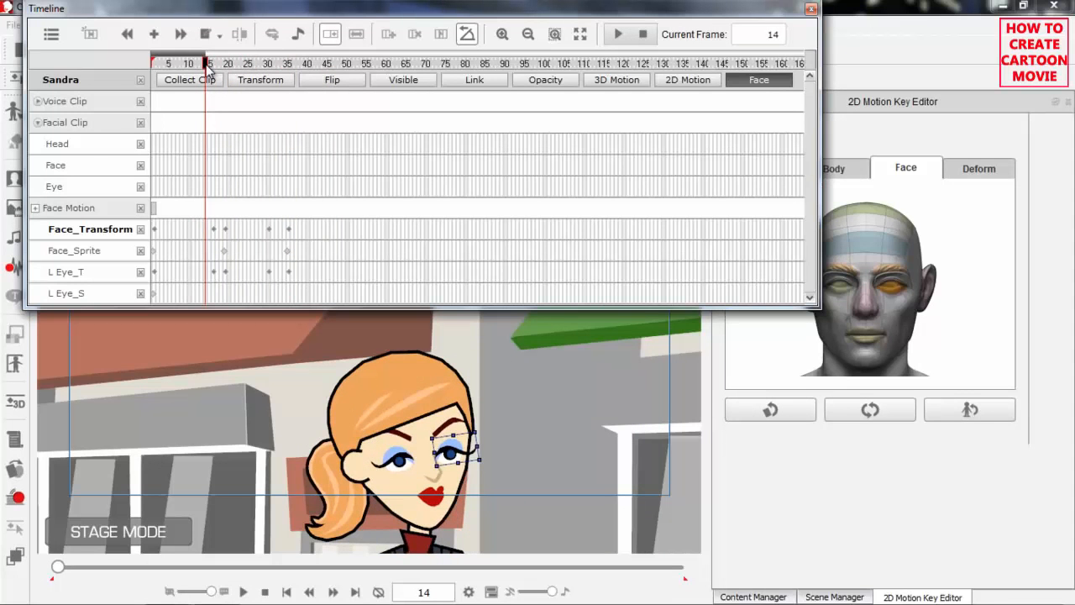